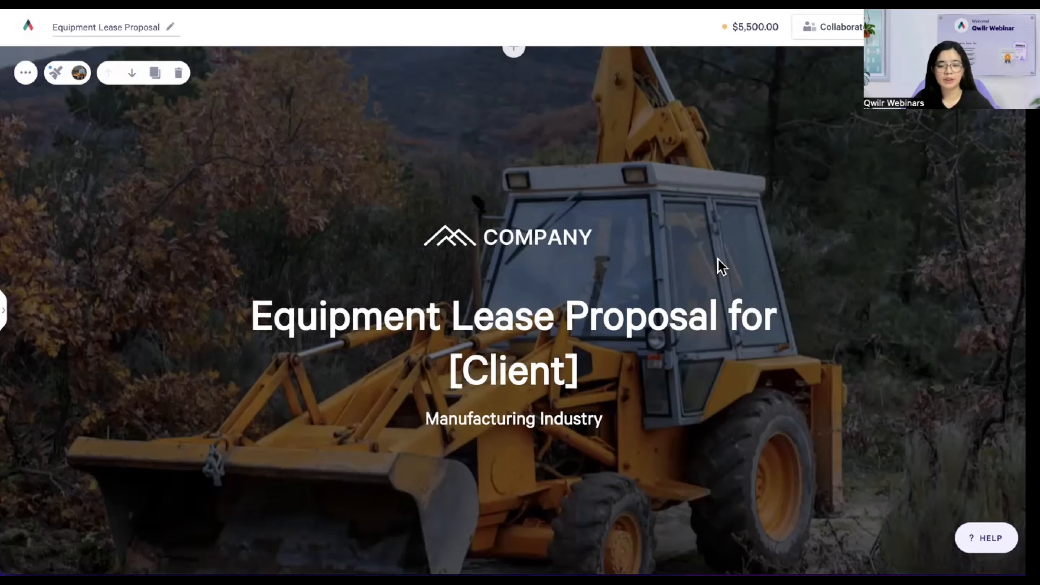
- Scroll past the cover to the Introduction section describing the Basic and Intermediate lease computations
{"action": "scroll", "coordinate": [780, 260], "scroll_direction": "down", "scroll_amount": 5}
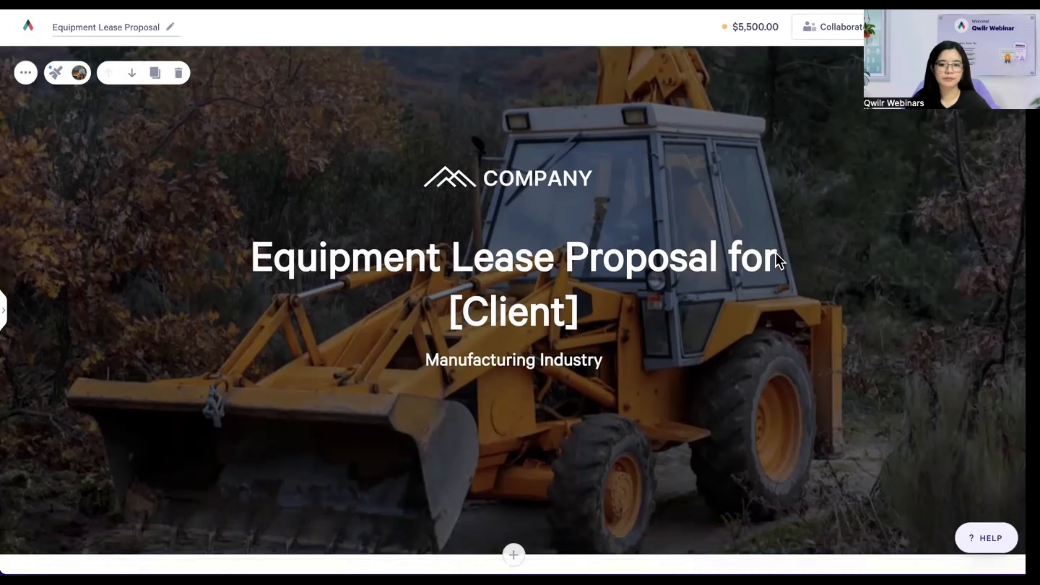
{"action": "scroll", "coordinate": [778, 256], "scroll_direction": "down", "scroll_amount": 10}
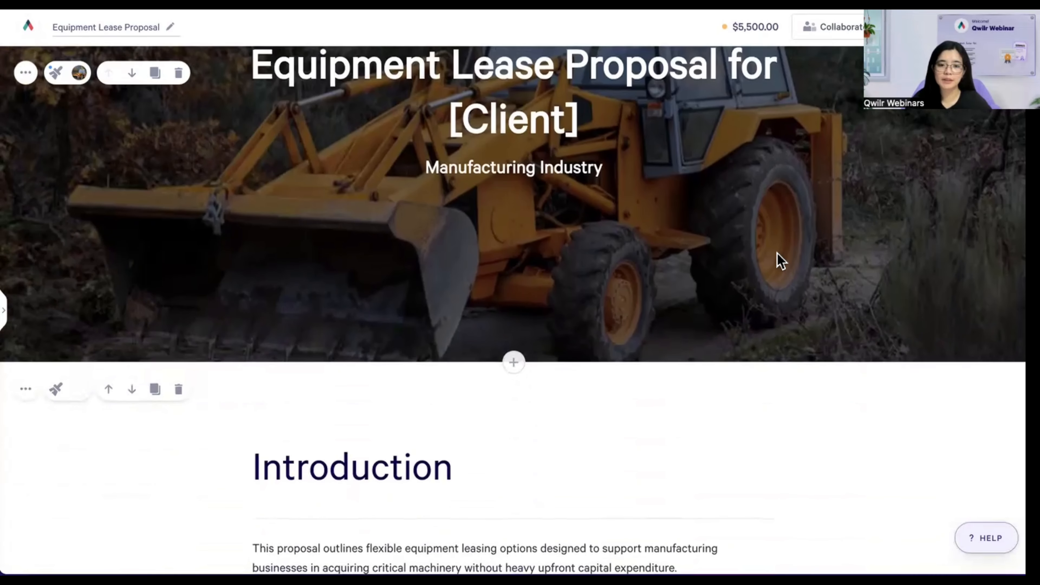
{"action": "scroll", "coordinate": [780, 261], "scroll_direction": "down", "scroll_amount": 2}
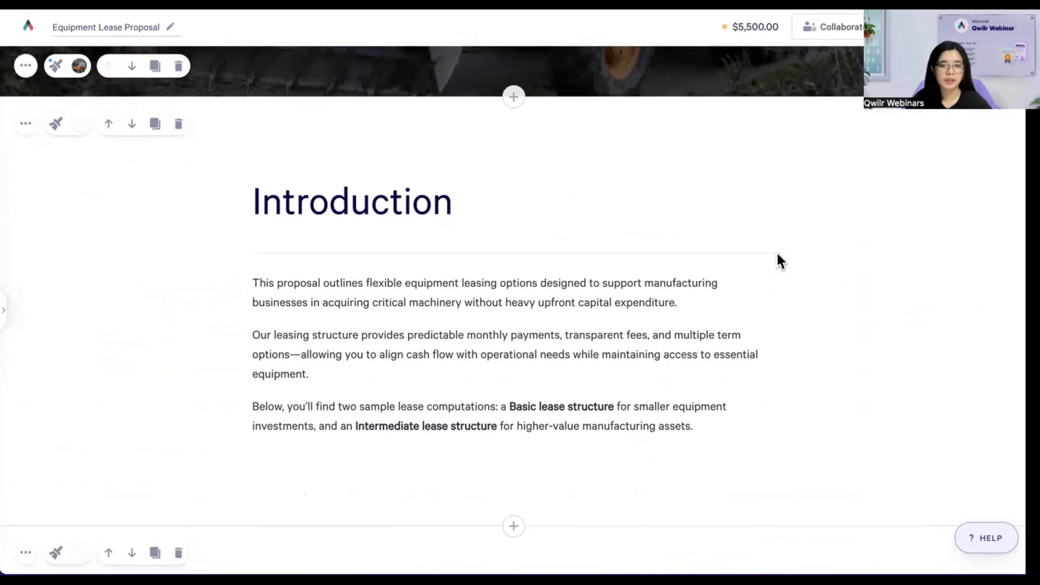
{"action": "scroll", "coordinate": [780, 260], "scroll_direction": "down", "scroll_amount": 1}
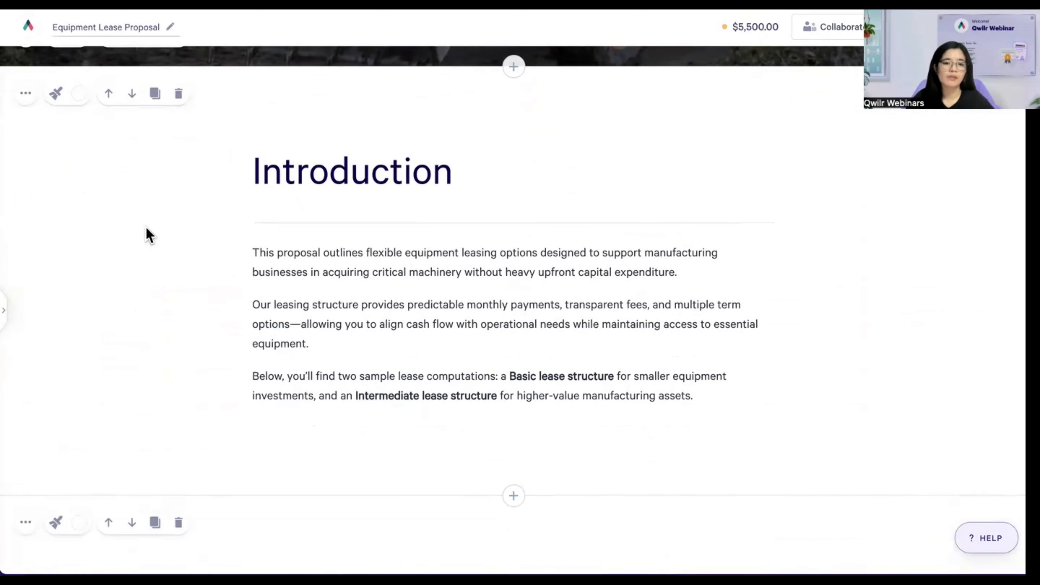
- Set the Introduction block's width to Custom, 1140 px, after trying the small, medium and large widths
{"action": "left_click", "coordinate": [172, 181]}
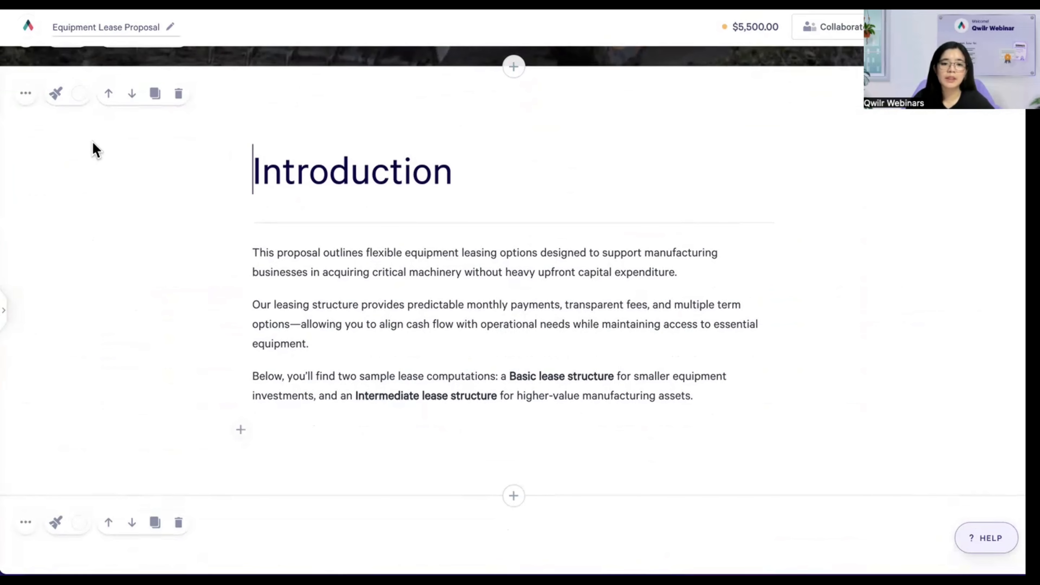
{"action": "left_click", "coordinate": [55, 95]}
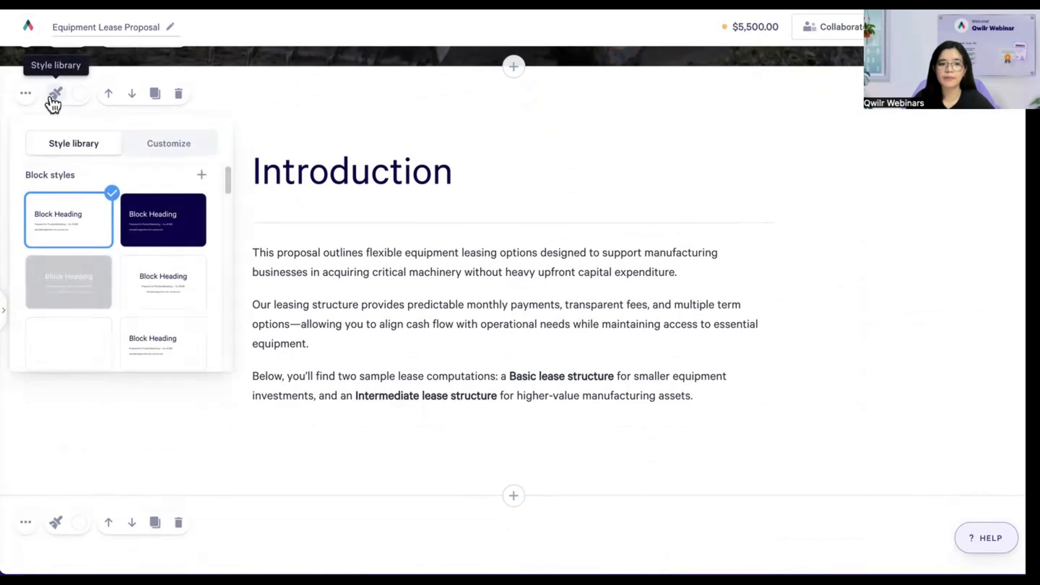
{"action": "left_click", "coordinate": [159, 154]}
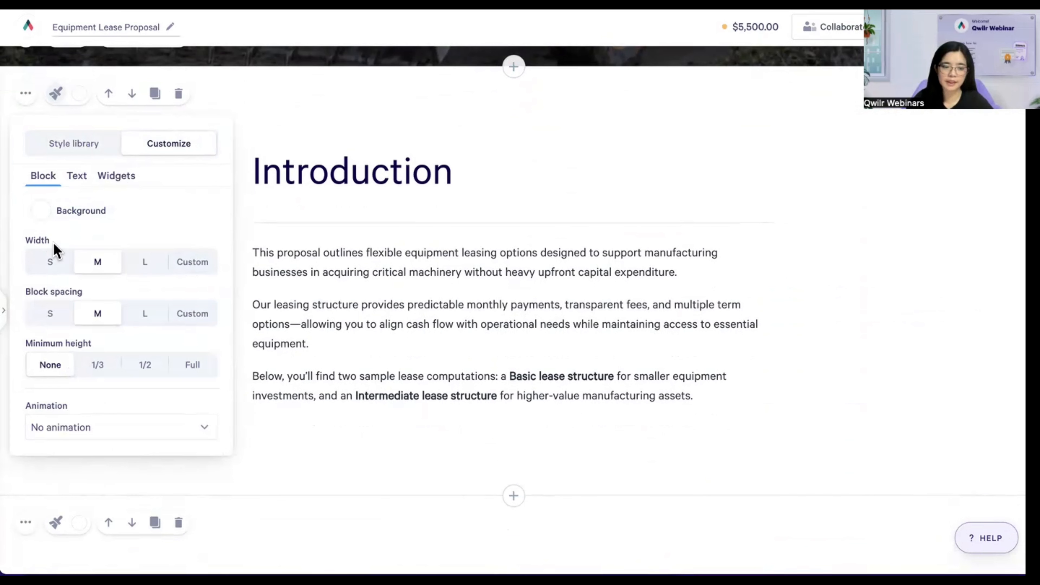
{"action": "left_click", "coordinate": [51, 263]}
{"action": "left_click", "coordinate": [92, 266]}
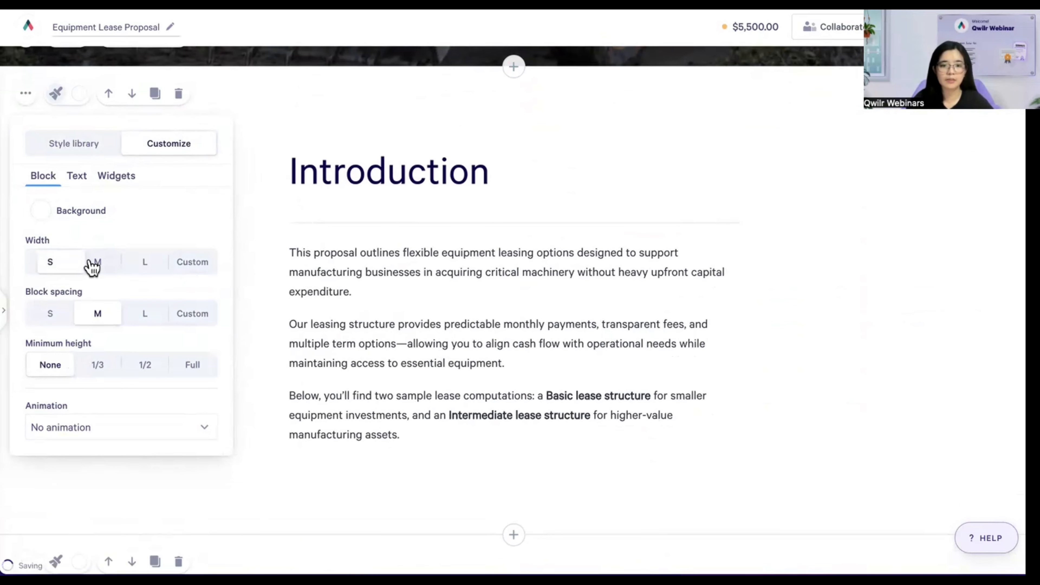
{"action": "left_click", "coordinate": [145, 271]}
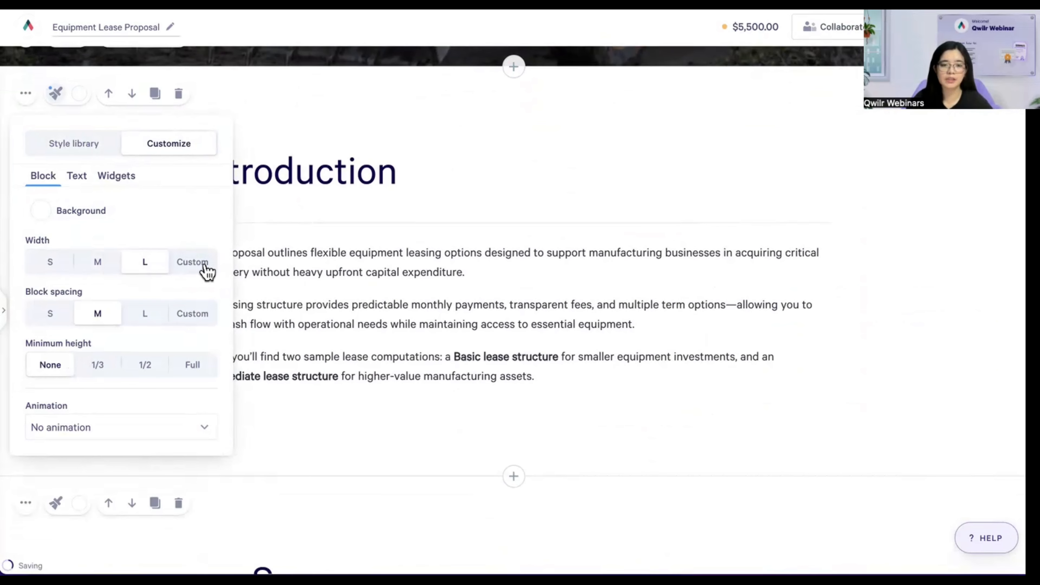
{"action": "left_click", "coordinate": [193, 262]}
{"action": "type", "text": "650"}
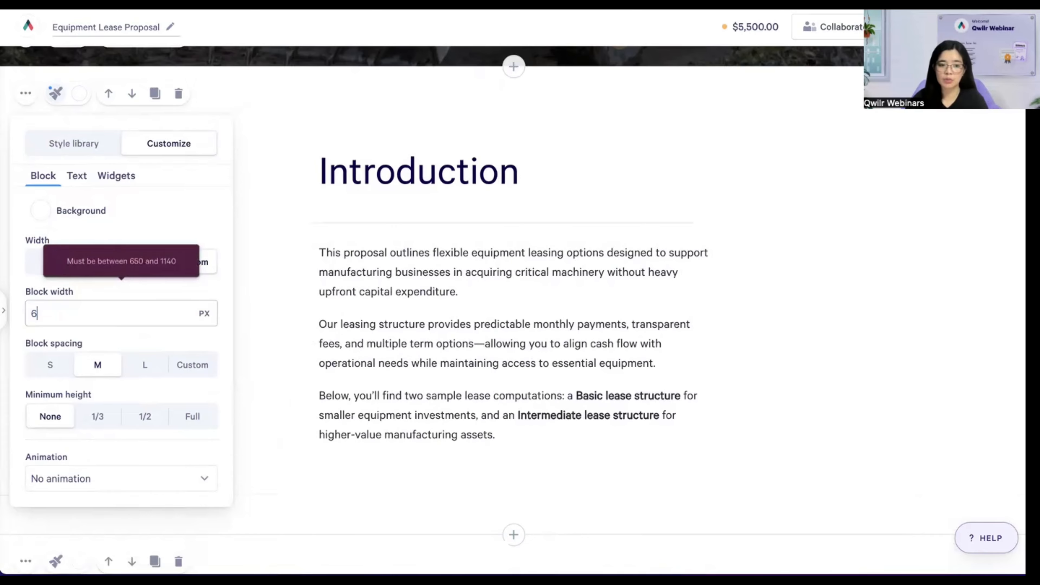
{"action": "double_click", "coordinate": [140, 322]}
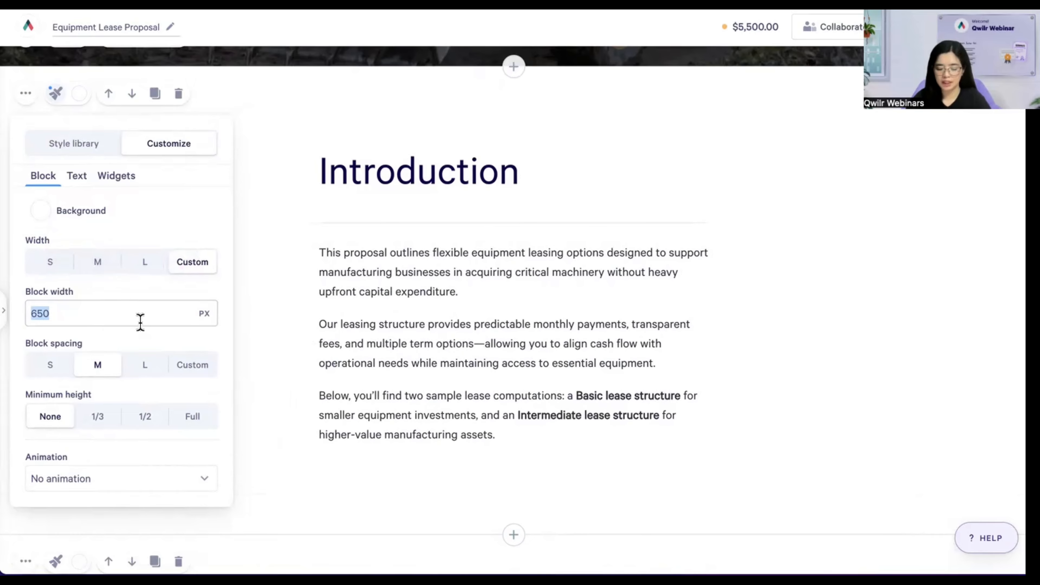
{"action": "type", "text": "1140"}
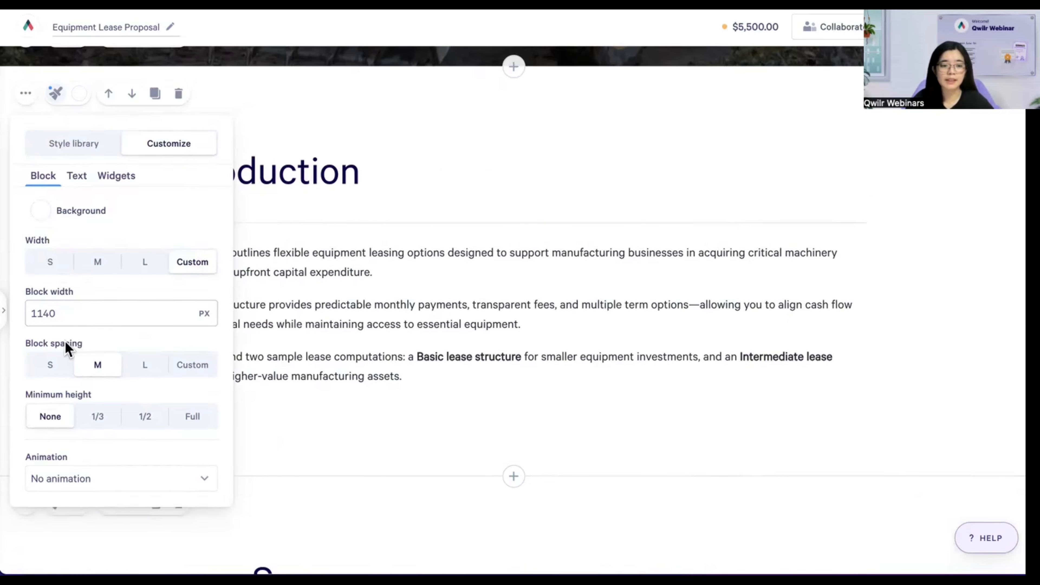
- Set the Introduction block spacing to S after trying custom top and bottom values
{"action": "left_click", "coordinate": [56, 368]}
{"action": "left_click", "coordinate": [90, 370]}
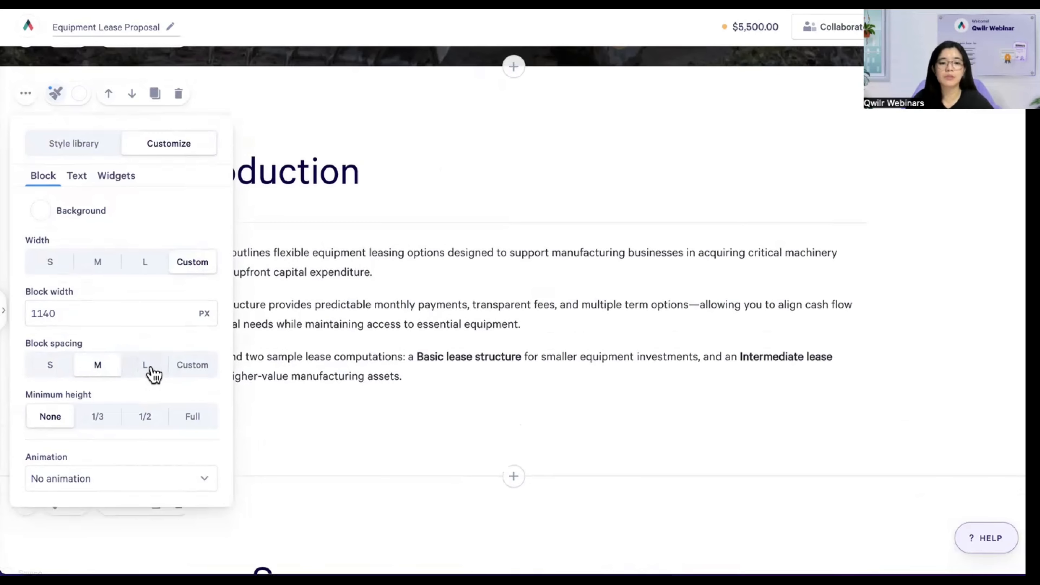
{"action": "left_click", "coordinate": [154, 372]}
{"action": "left_click", "coordinate": [185, 370]}
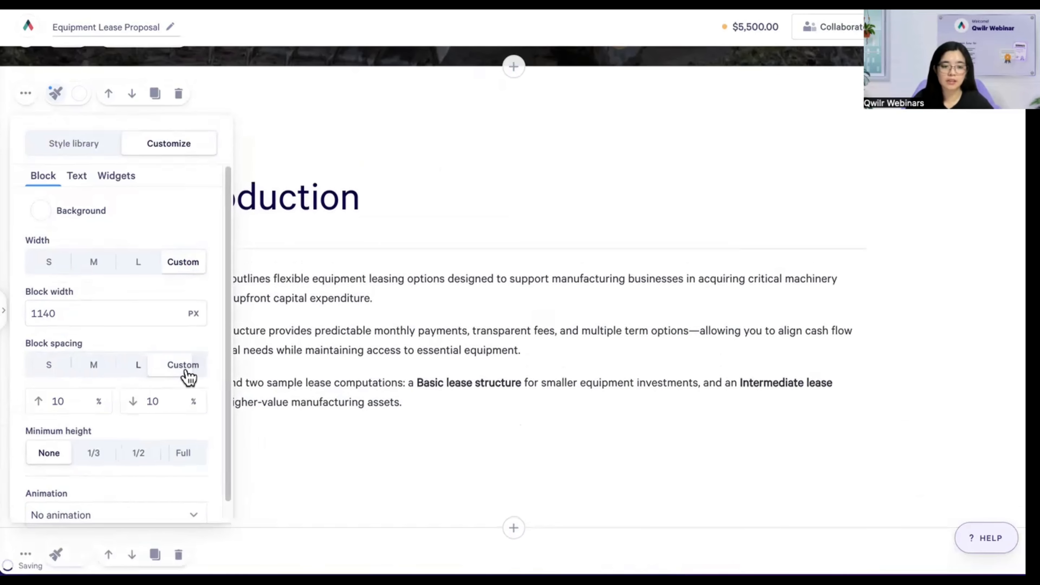
{"action": "double_click", "coordinate": [86, 401]}
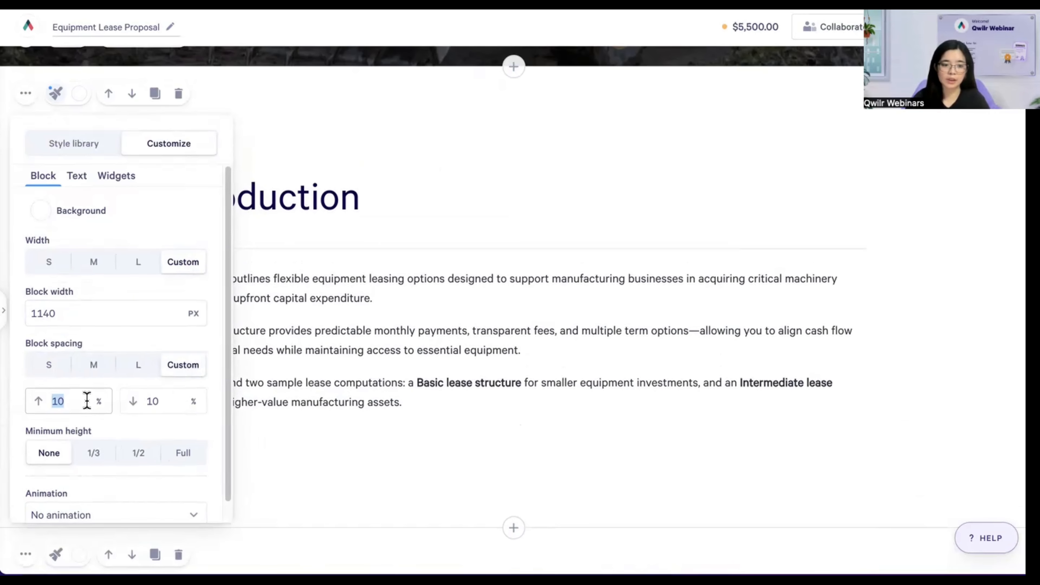
{"action": "type", "text": "1"}
{"action": "left_click", "coordinate": [169, 400]}
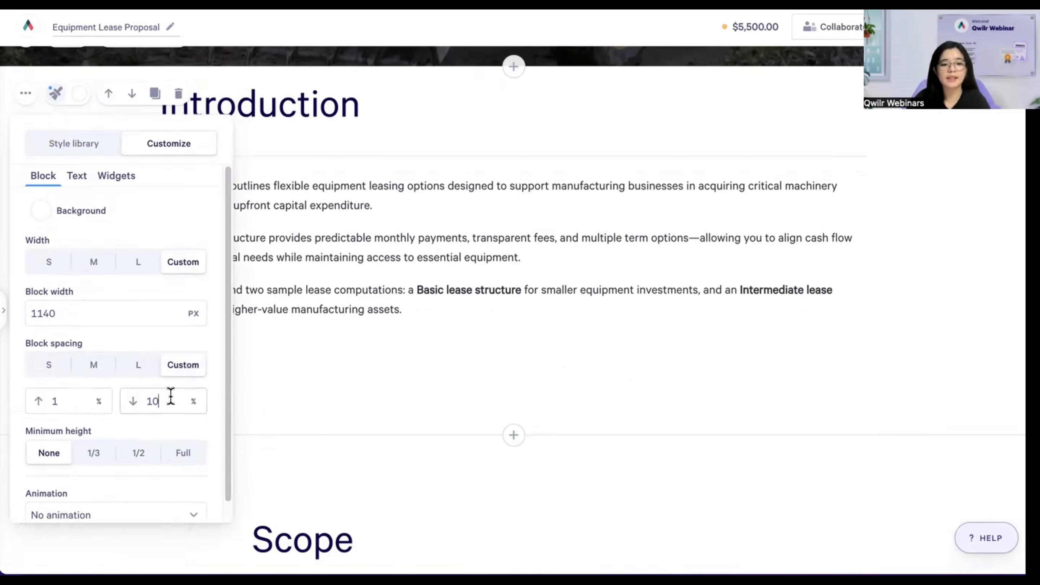
{"action": "type", "text": "0"}
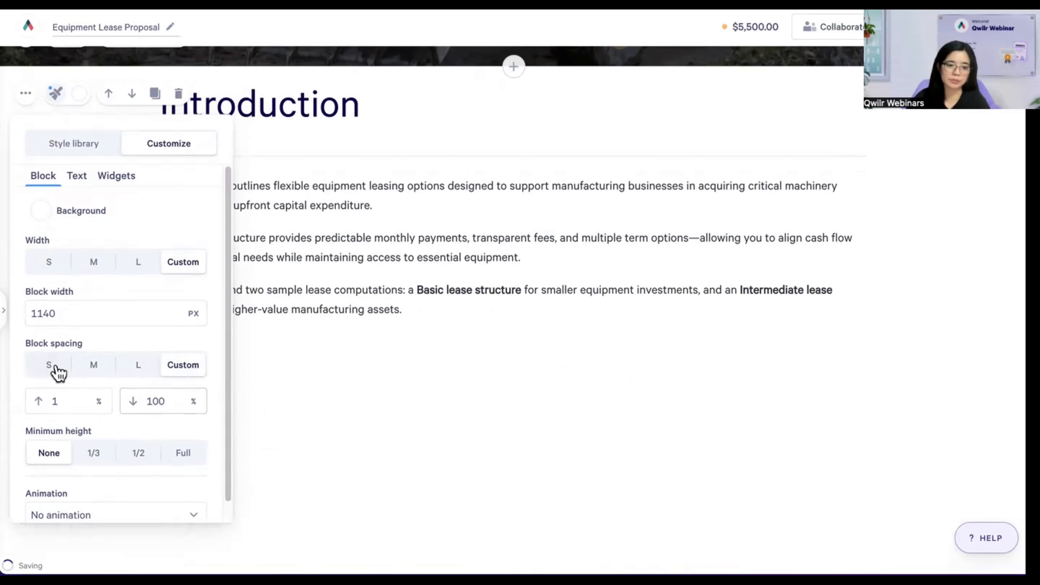
{"action": "left_click", "coordinate": [56, 366]}
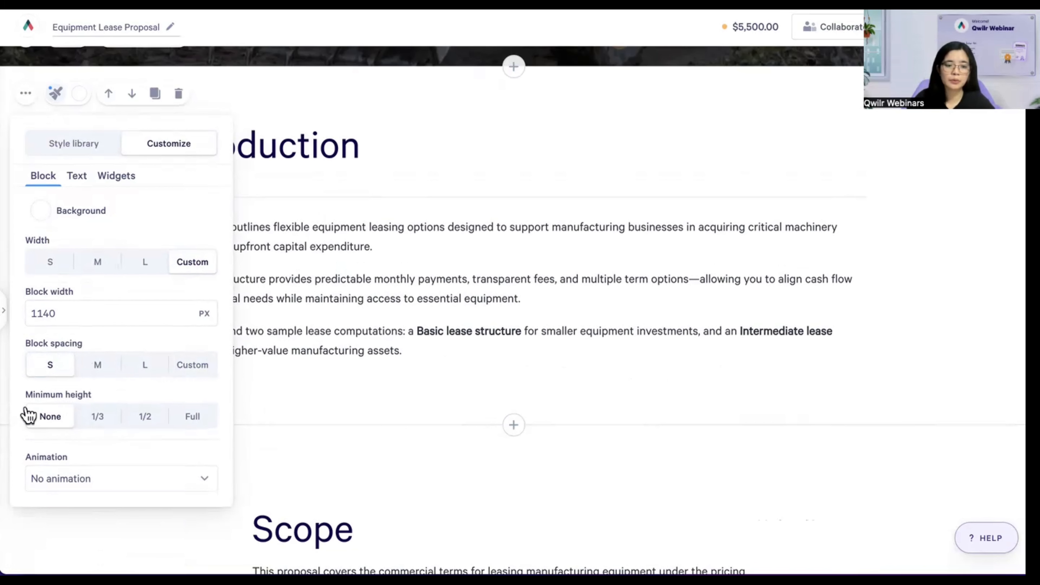
- Leave the block's minimum height at None and close the style settings
{"action": "left_click", "coordinate": [86, 418]}
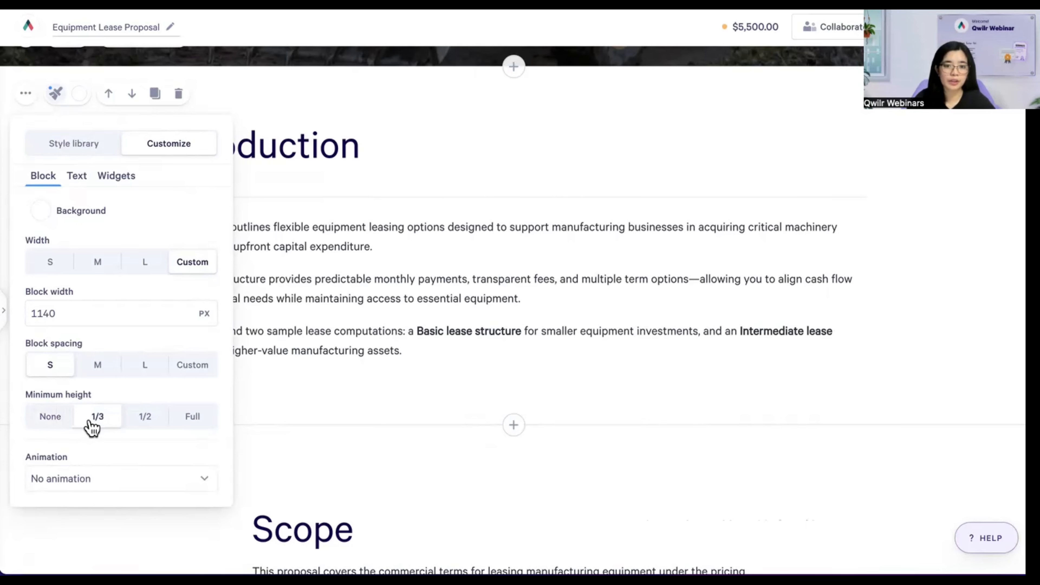
{"action": "left_click", "coordinate": [140, 421]}
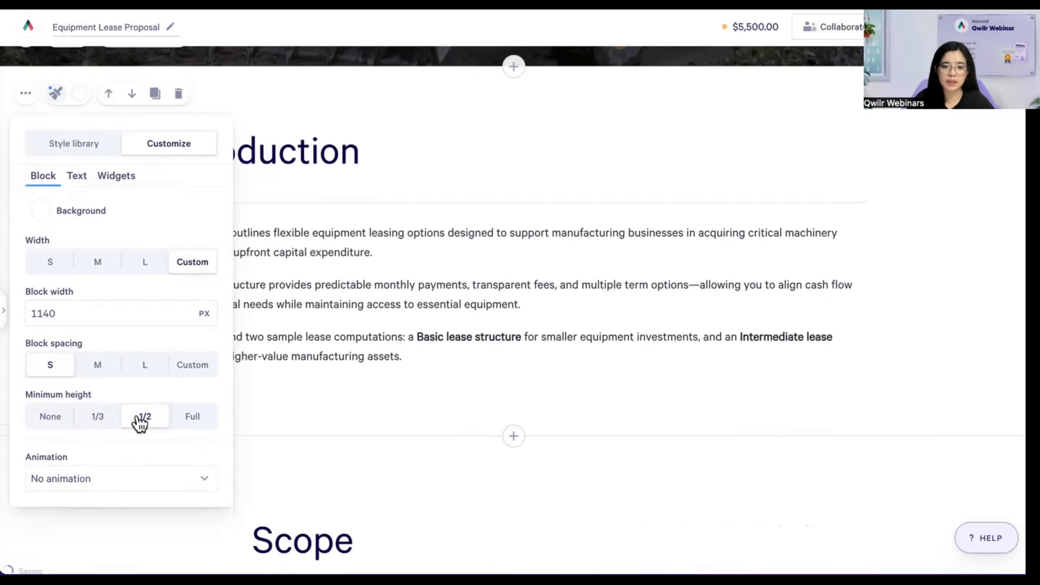
{"action": "left_click", "coordinate": [197, 424]}
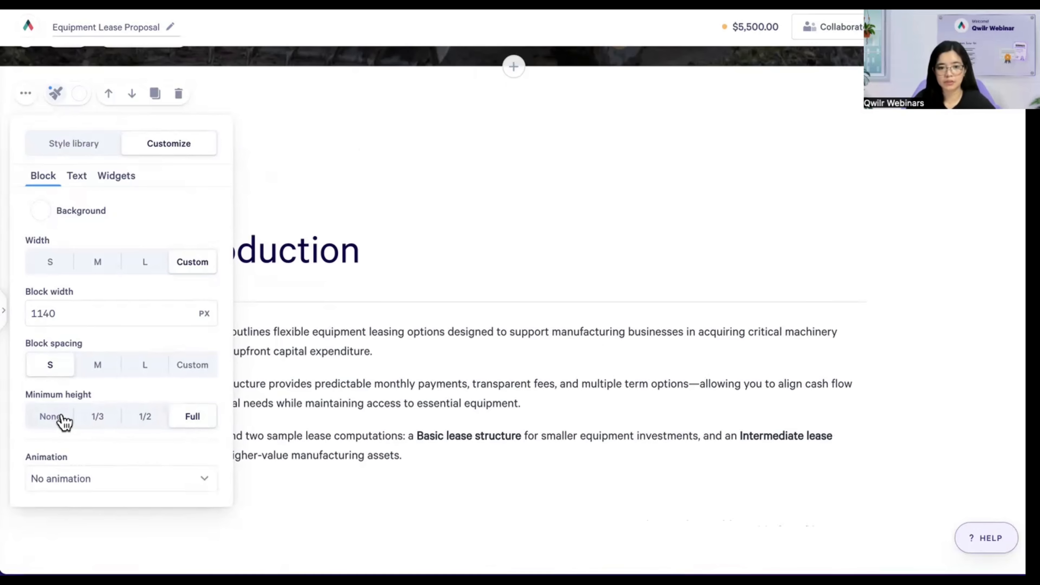
{"action": "left_click", "coordinate": [55, 422]}
{"action": "left_click", "coordinate": [342, 317]}
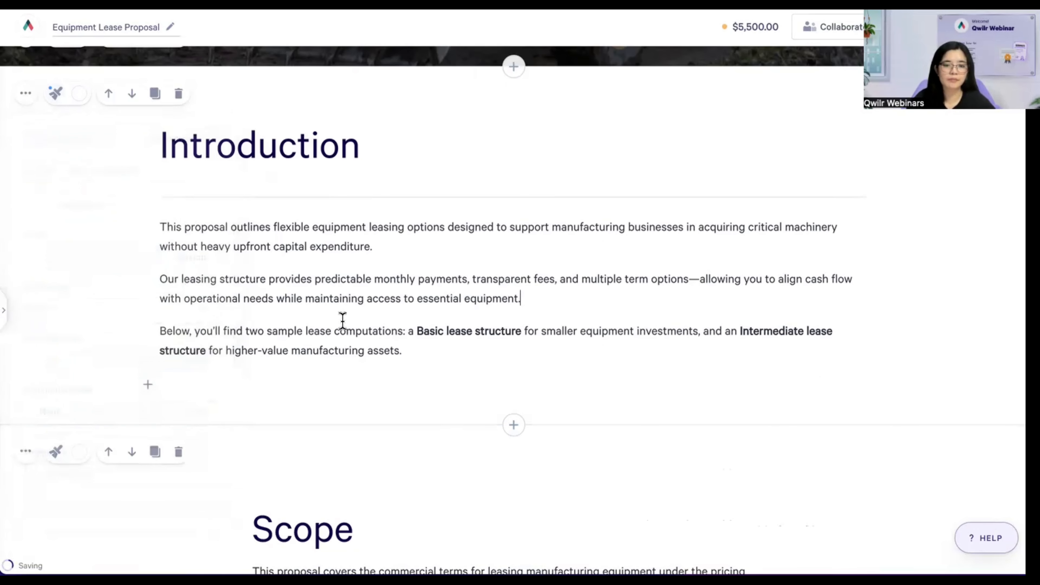
- Add an empty line under the Introduction heading and insert a divider from the content list
{"action": "left_click", "coordinate": [235, 199]}
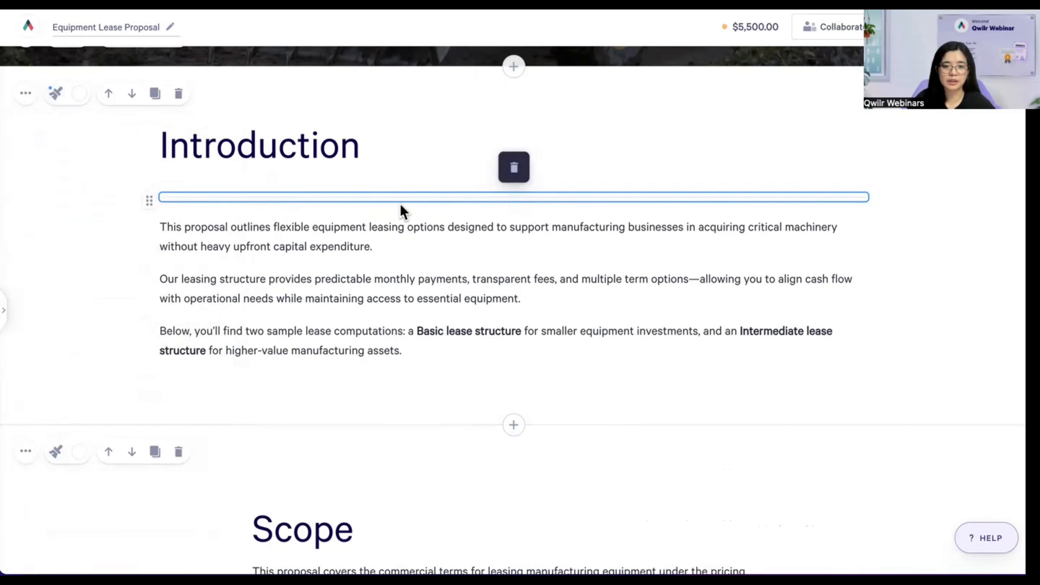
{"action": "left_click", "coordinate": [362, 215]}
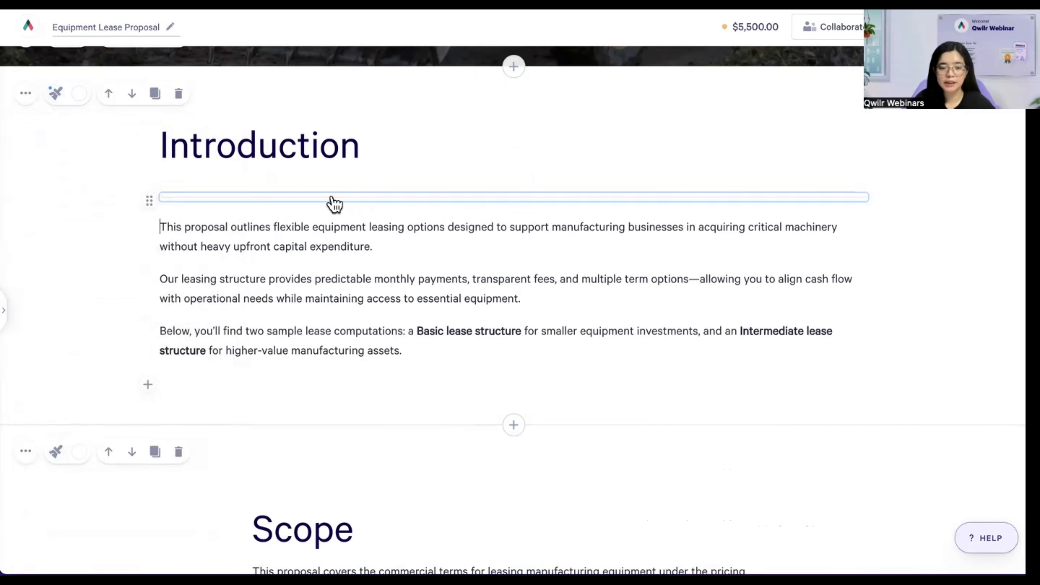
{"action": "left_click", "coordinate": [346, 203]}
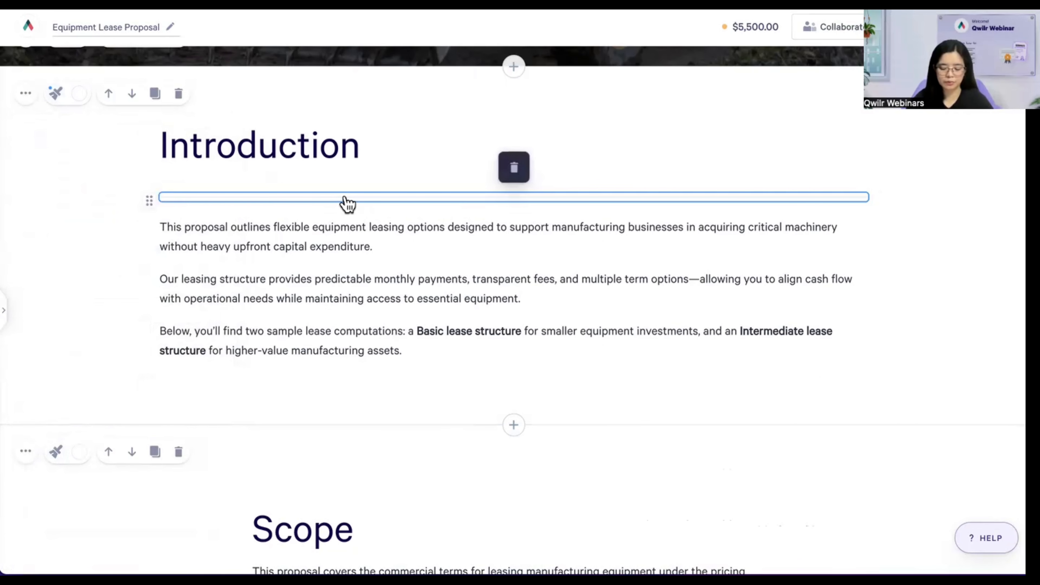
{"action": "key", "text": "Return"}
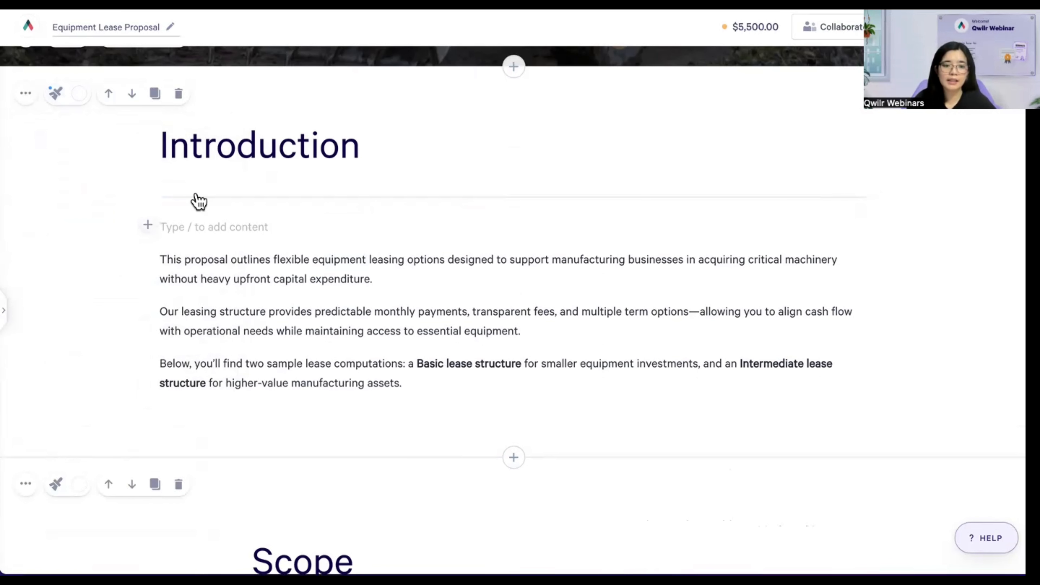
{"action": "left_click", "coordinate": [148, 225]}
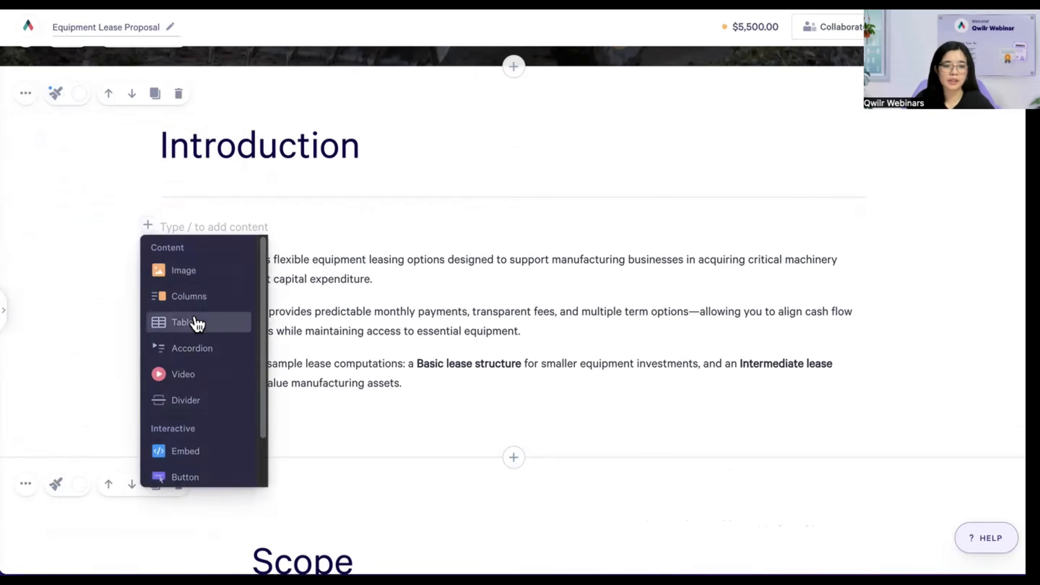
{"action": "scroll", "coordinate": [195, 313], "scroll_direction": "down", "scroll_amount": 1}
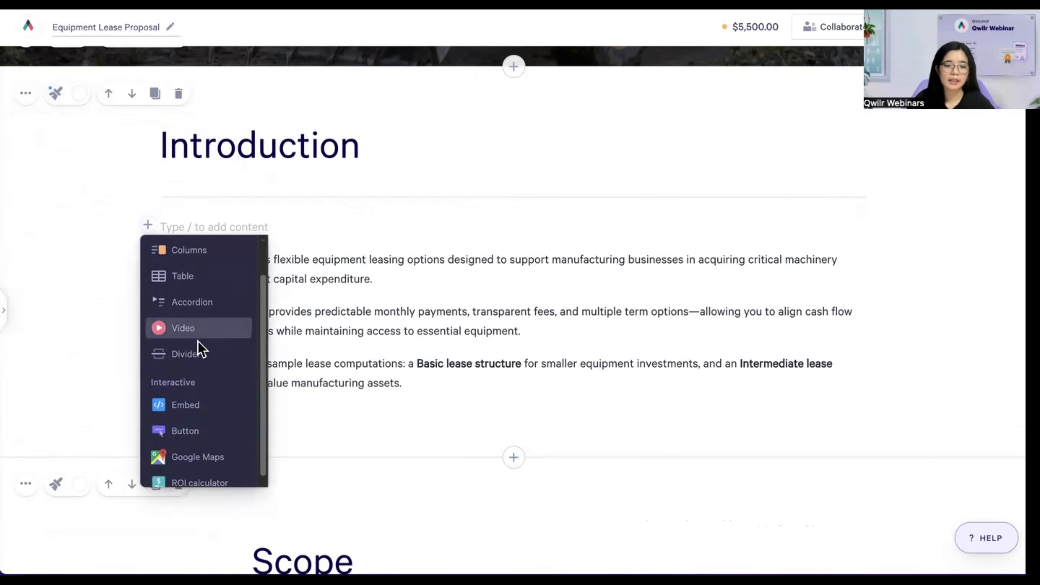
{"action": "left_click", "coordinate": [168, 361]}
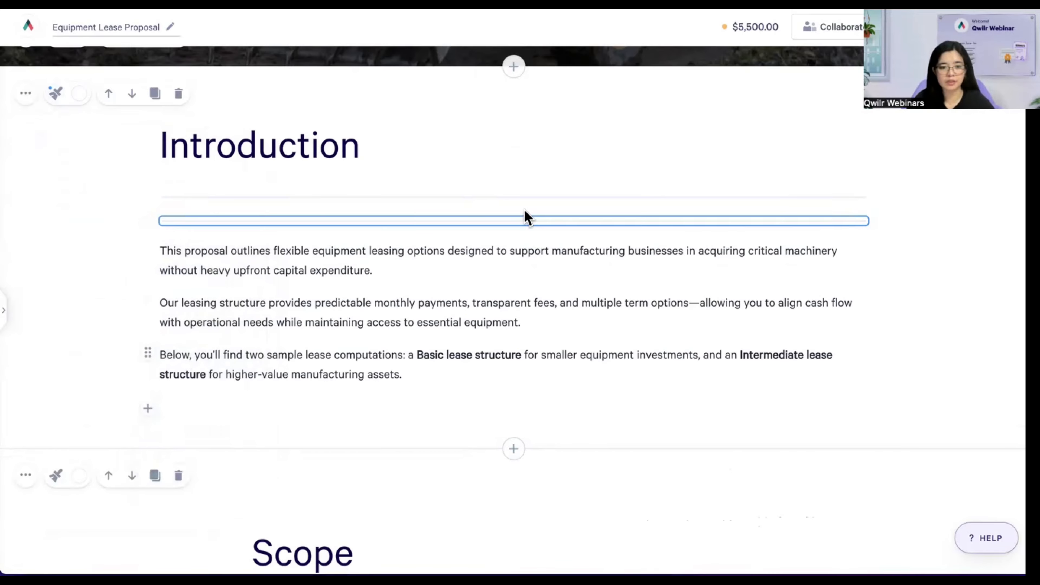
- Delete the dividers under the heading, including one created by typing ---
{"action": "left_click", "coordinate": [518, 198]}
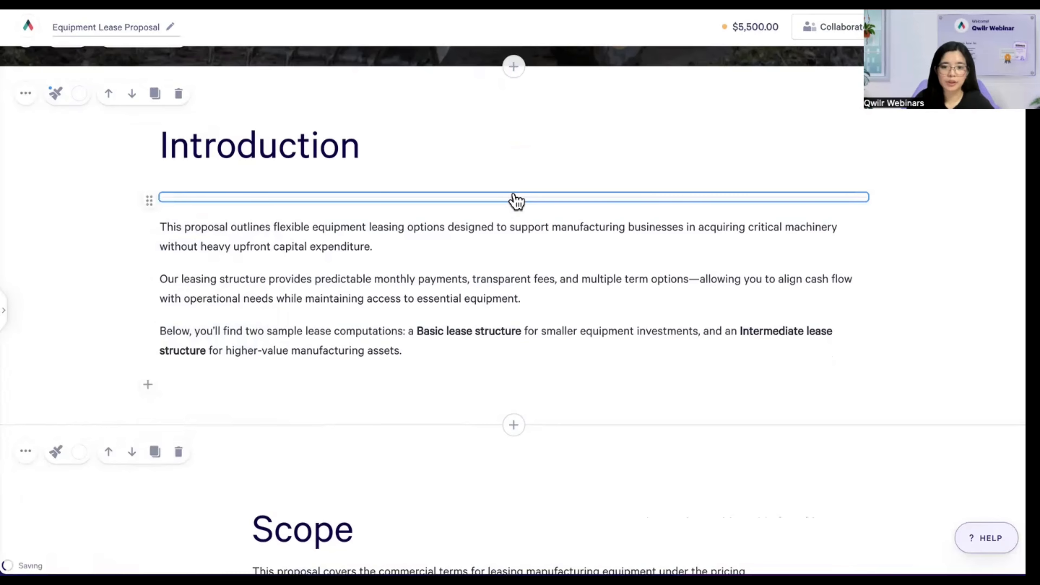
{"action": "left_click", "coordinate": [517, 200]}
{"action": "key", "text": "Return"}
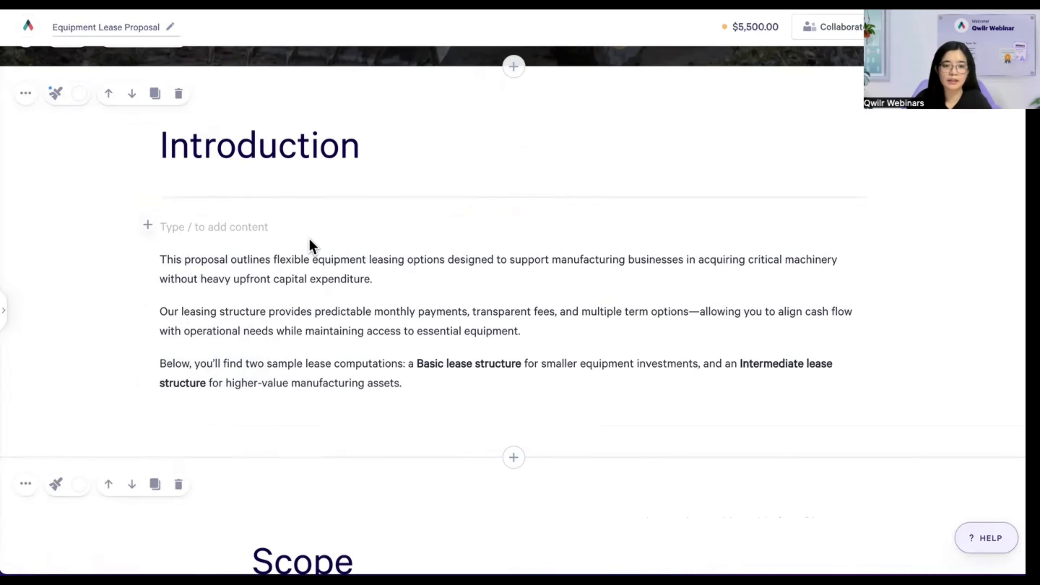
{"action": "type", "text": "--"}
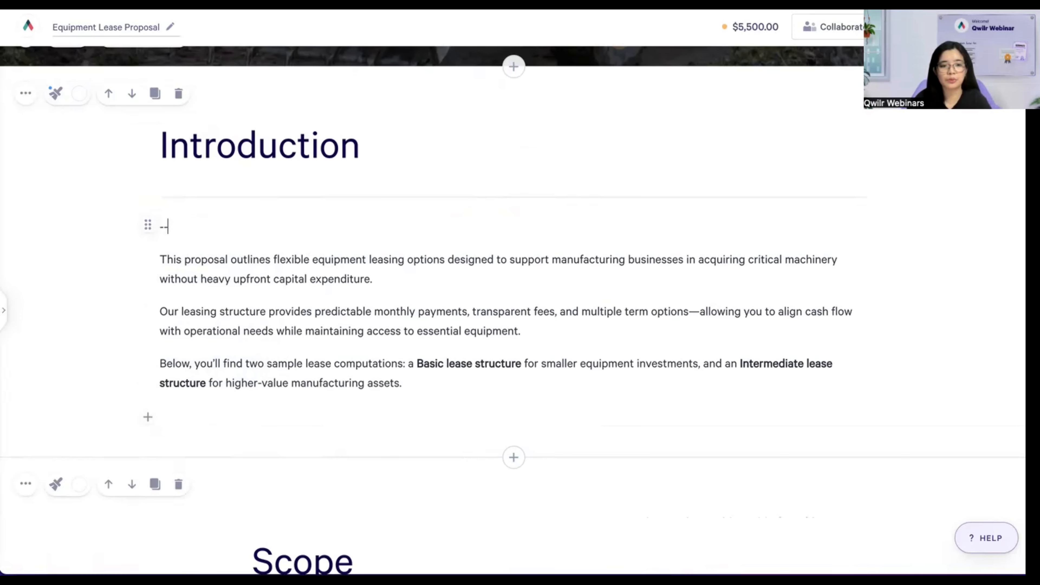
{"action": "type", "text": "-"}
{"action": "left_click", "coordinate": [401, 227]}
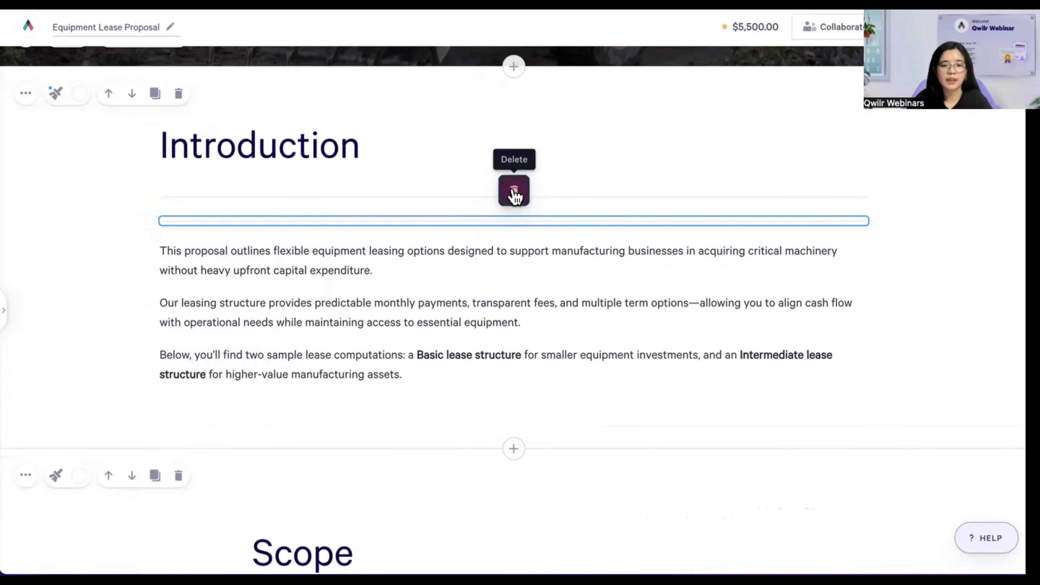
{"action": "left_click", "coordinate": [513, 193]}
- Set the paragraph font size to 24 and apply it to the whole block with Update block
{"action": "triple_click", "coordinate": [421, 228]}
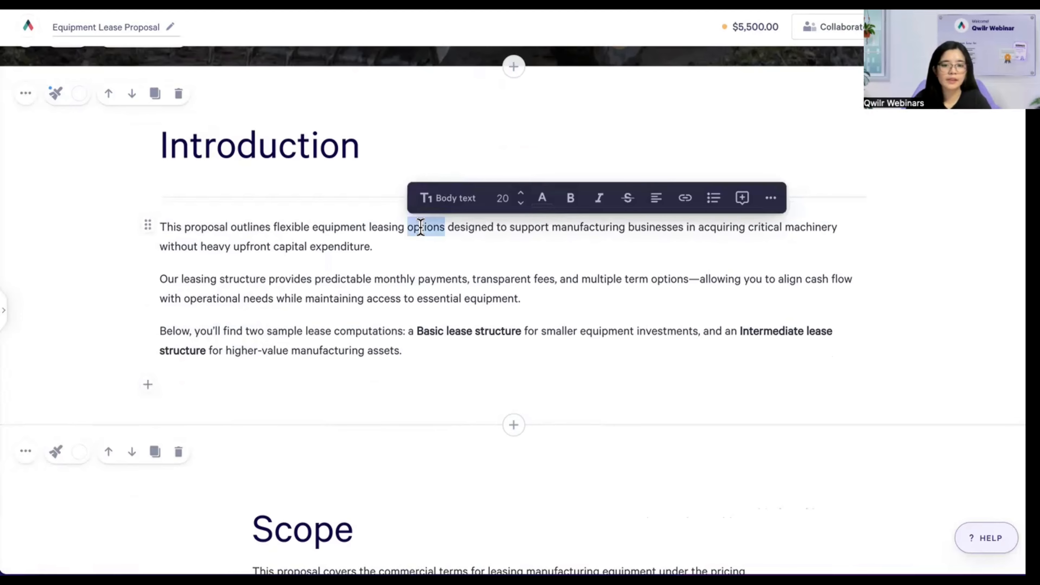
{"action": "double_click", "coordinate": [354, 227]}
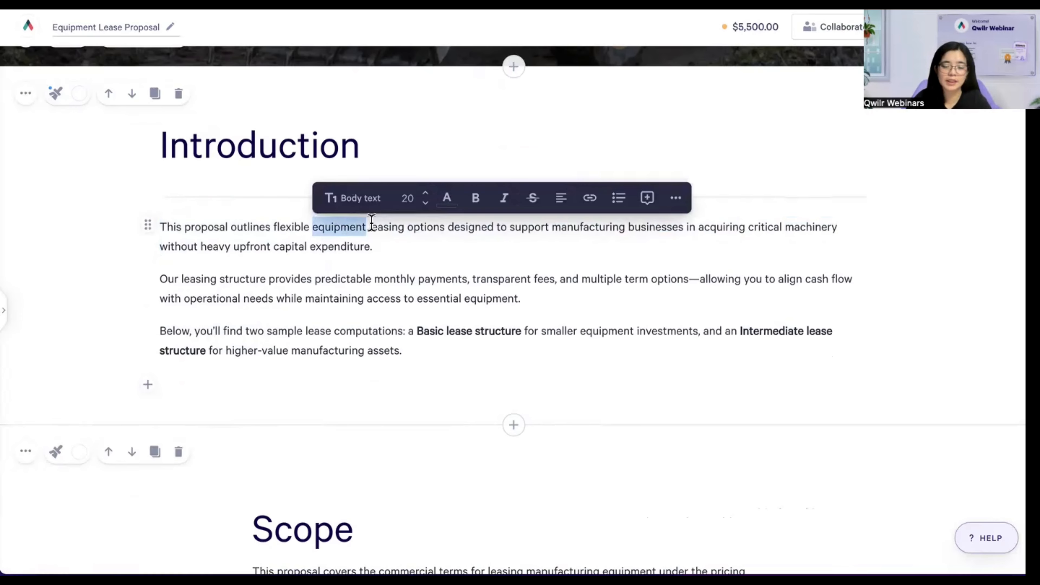
{"action": "left_click", "coordinate": [407, 198]}
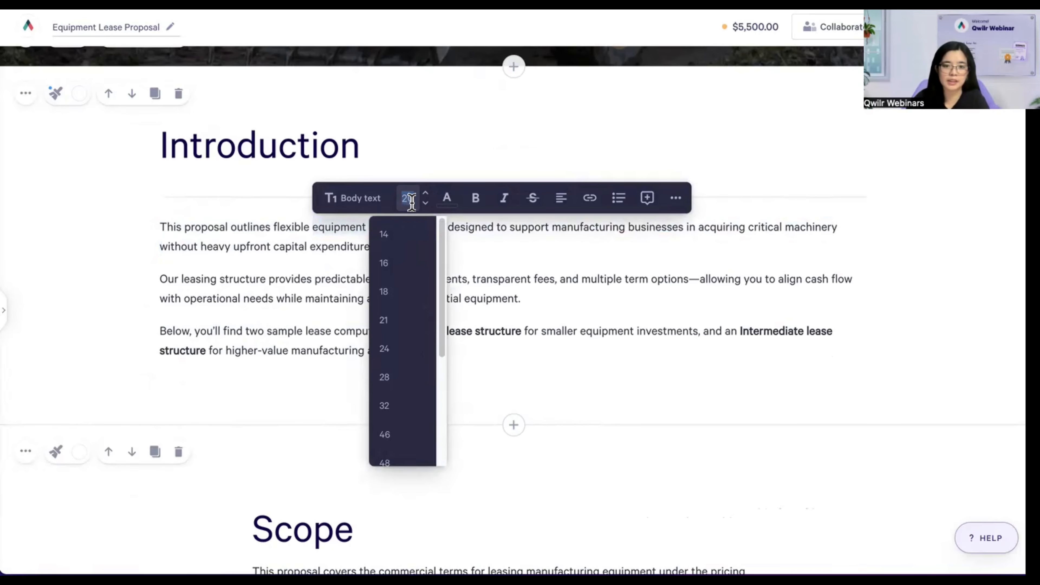
{"action": "type", "text": "24"}
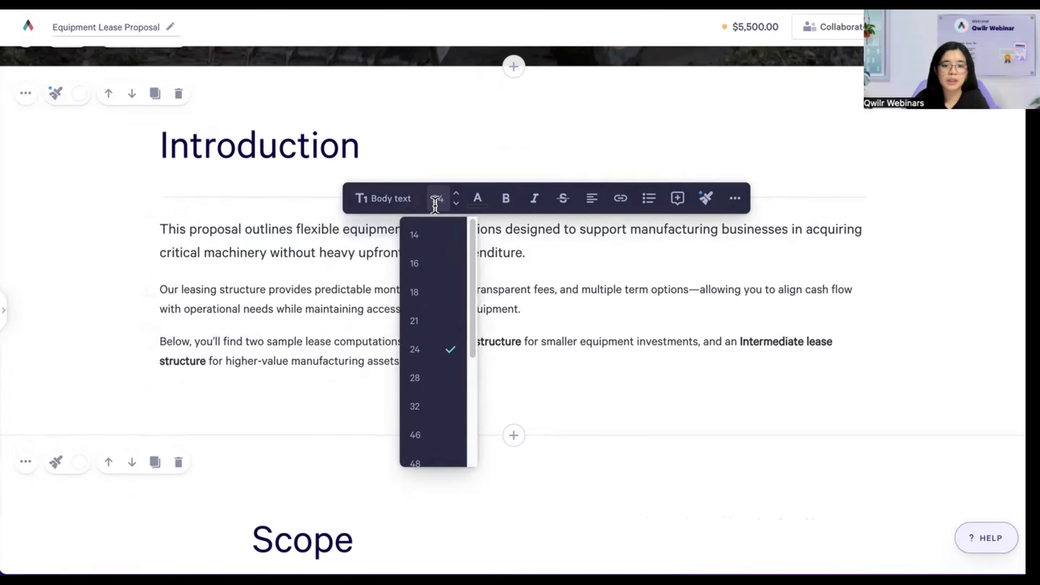
{"action": "left_click", "coordinate": [710, 207]}
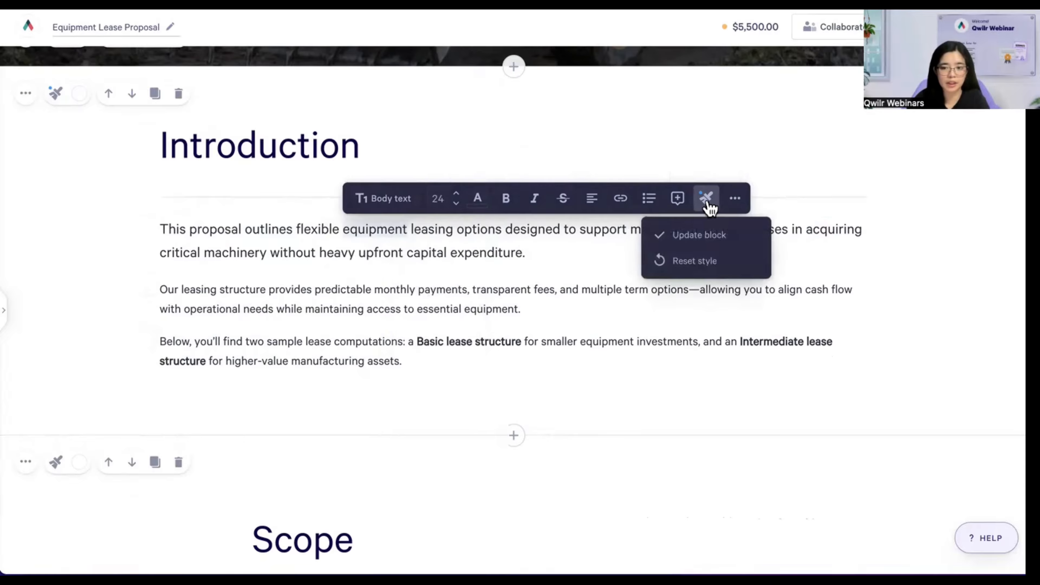
{"action": "left_click", "coordinate": [691, 233]}
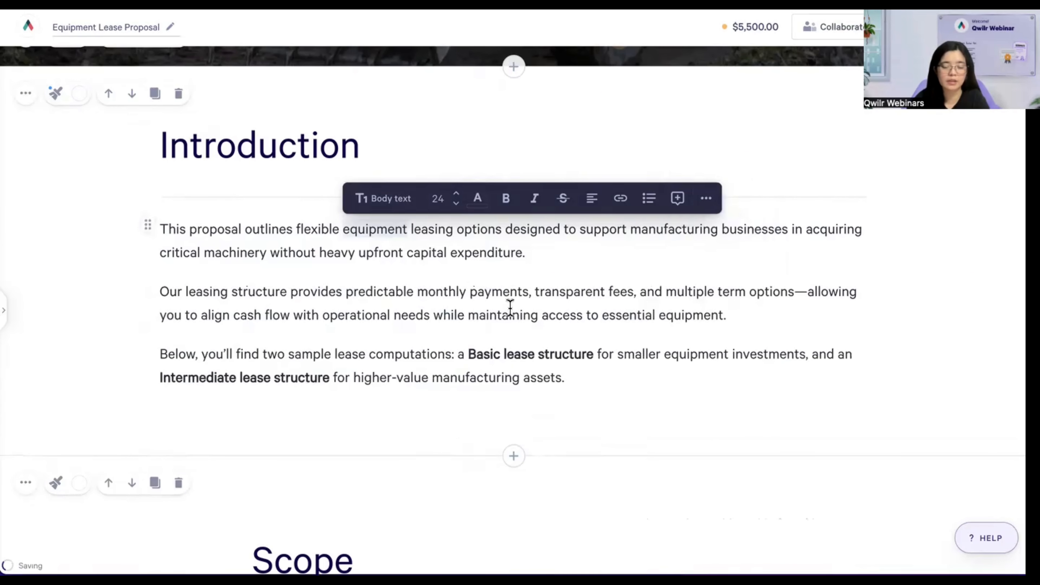
{"action": "left_click", "coordinate": [420, 340]}
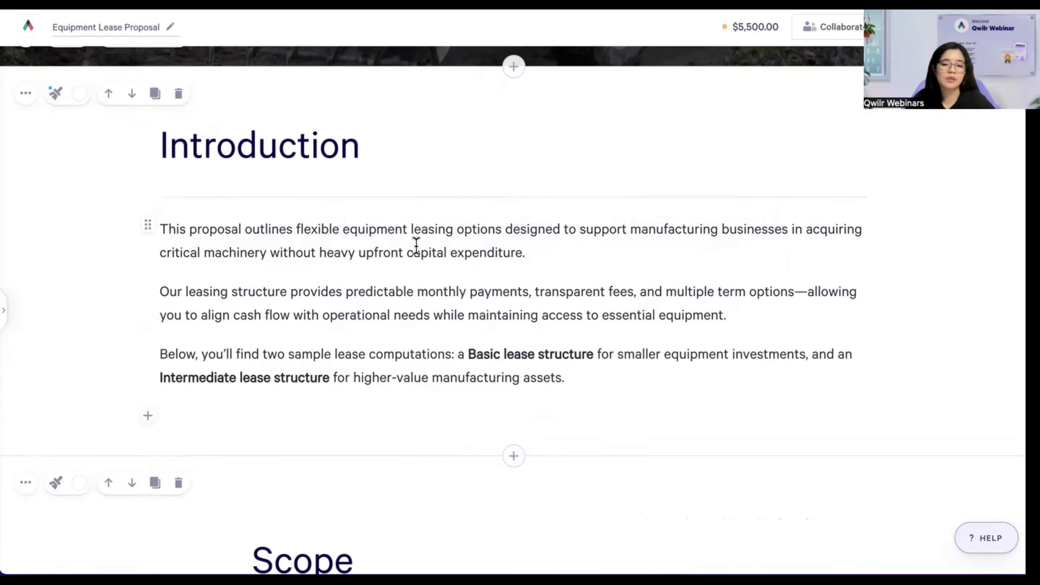
- Check the text style list without changing it, then deselect the paragraph text
{"action": "double_click", "coordinate": [420, 231]}
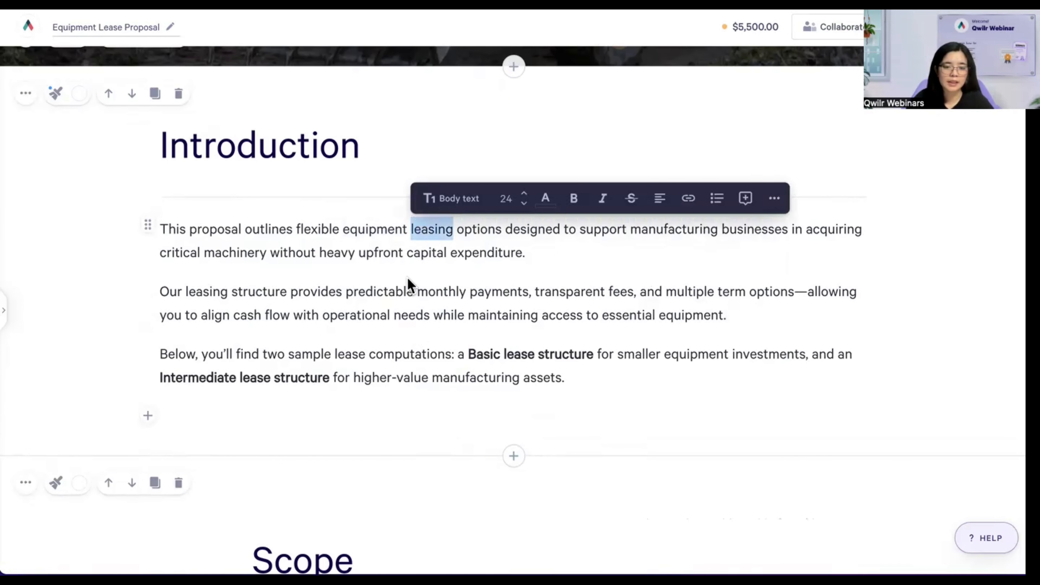
{"action": "left_click", "coordinate": [468, 204]}
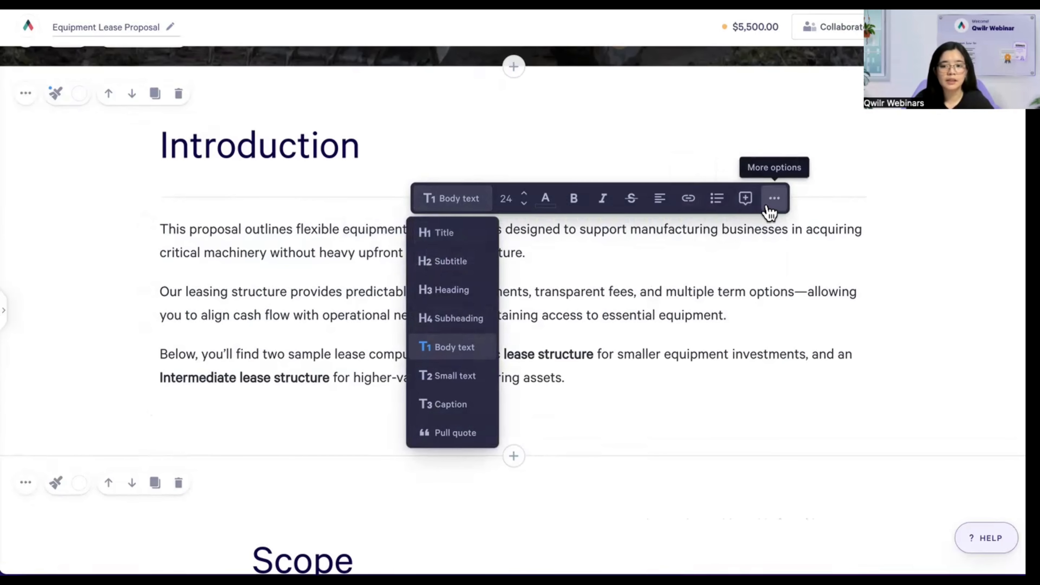
{"action": "left_click", "coordinate": [614, 254]}
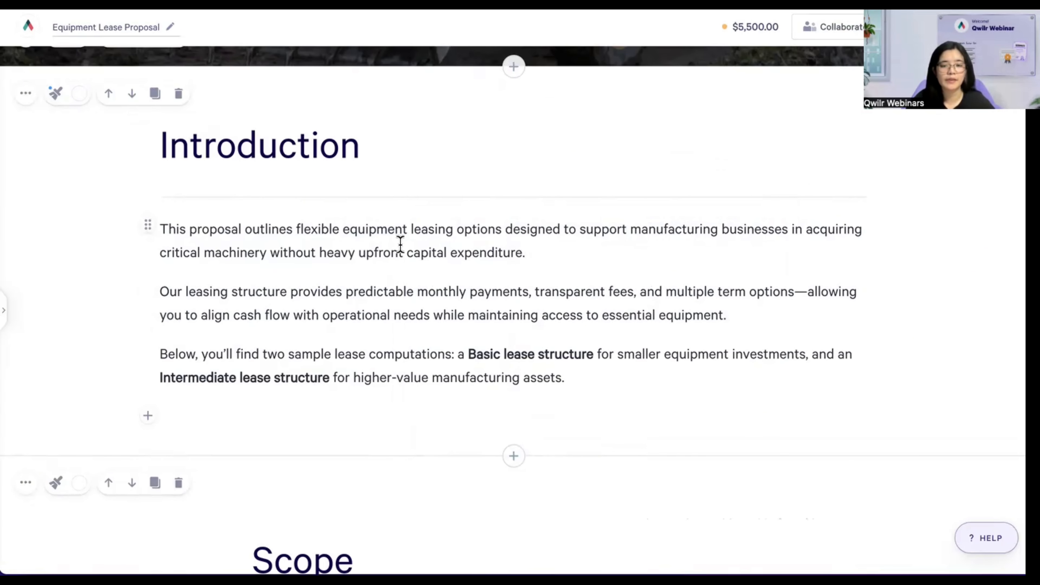
{"action": "left_click_drag", "start_coordinate": [237, 243], "coordinate": [239, 243]}
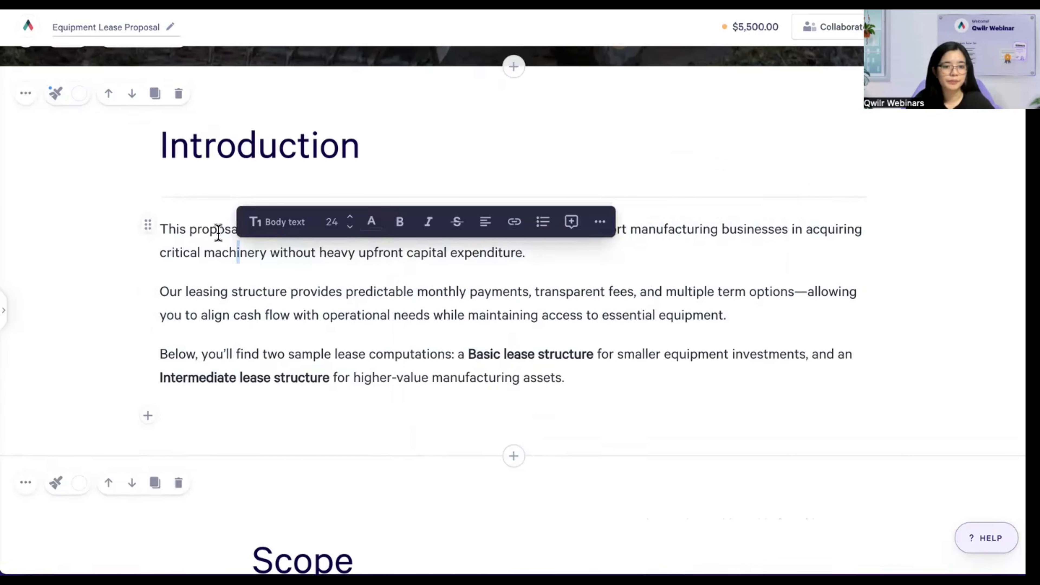
{"action": "double_click", "coordinate": [217, 233]}
{"action": "left_click", "coordinate": [239, 235]}
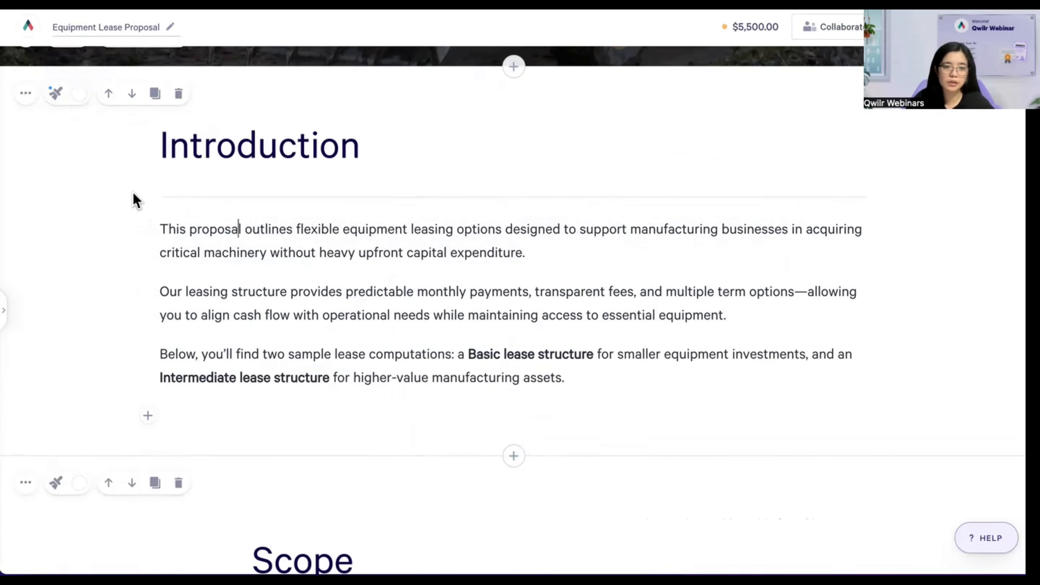
- Paste 1D3E56 into the Introduction block's background hex field for a dark navy background
{"action": "left_click", "coordinate": [80, 95]}
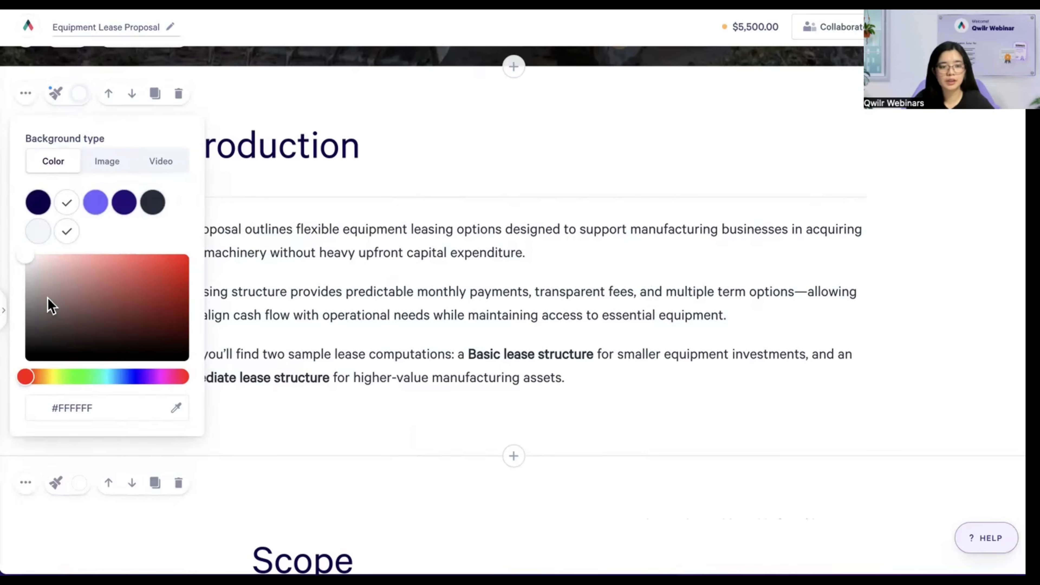
{"action": "mouse_move", "coordinate": [26, 267]}
{"action": "left_mouse_down"}
{"action": "mouse_move", "coordinate": [44, 278]}
{"action": "mouse_move", "coordinate": [121, 277]}
{"action": "mouse_move", "coordinate": [103, 294]}
{"action": "mouse_move", "coordinate": [14, 250]}
{"action": "left_mouse_up"}
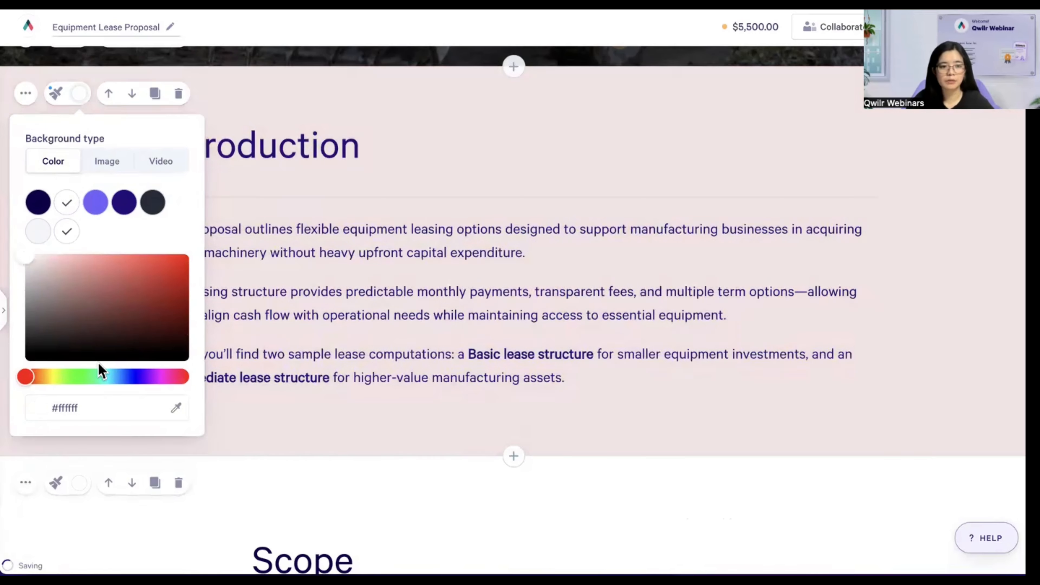
{"action": "left_click", "coordinate": [100, 409]}
{"action": "key", "text": "ctrl+a"}
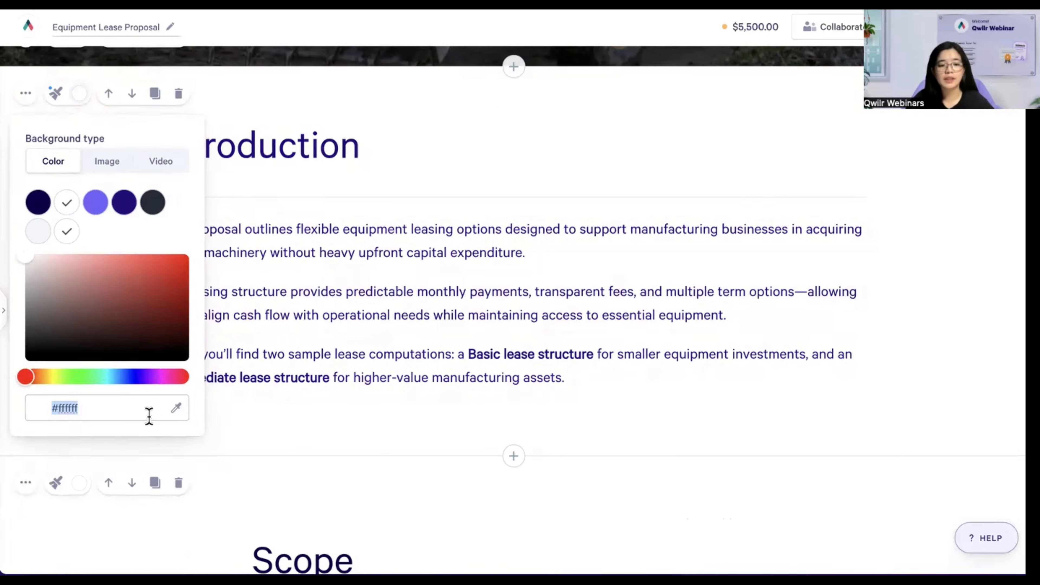
{"action": "left_click", "coordinate": [142, 408]}
{"action": "key", "text": "super+a"}
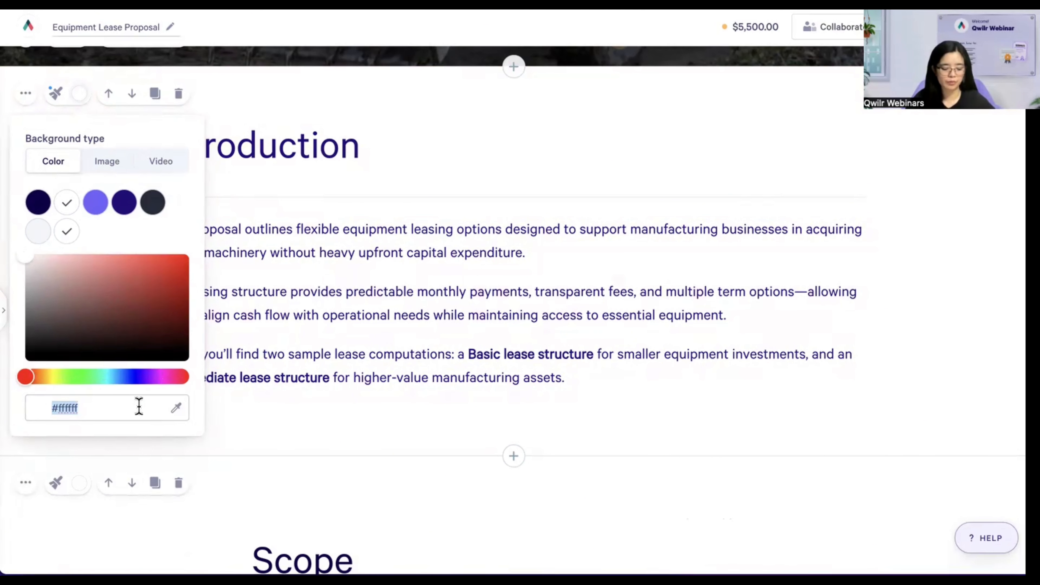
{"action": "type", "text": "1D3E56"}
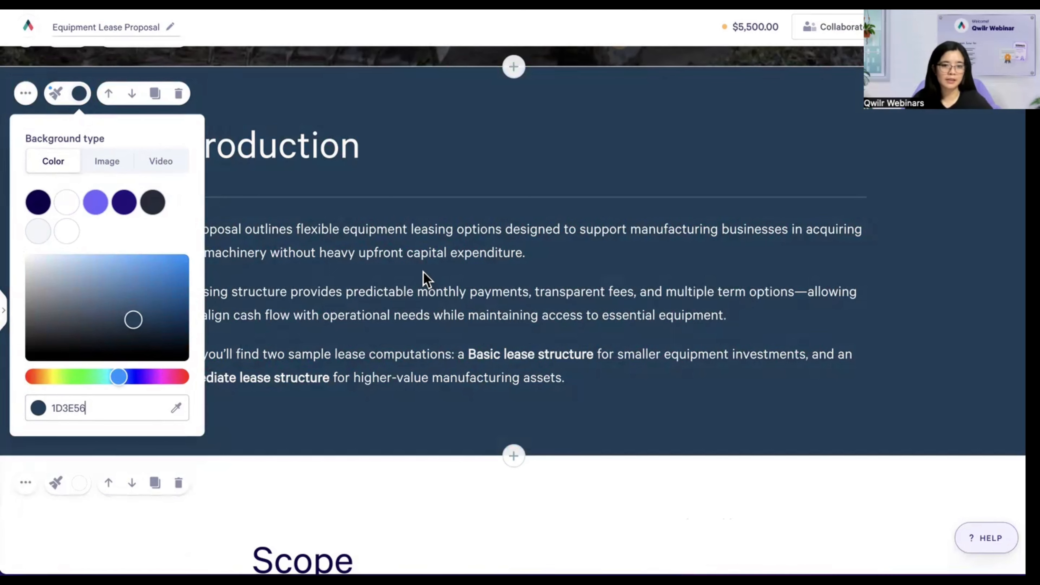
{"action": "left_click", "coordinate": [413, 264]}
{"action": "scroll", "coordinate": [372, 271], "scroll_direction": "down", "scroll_amount": 1}
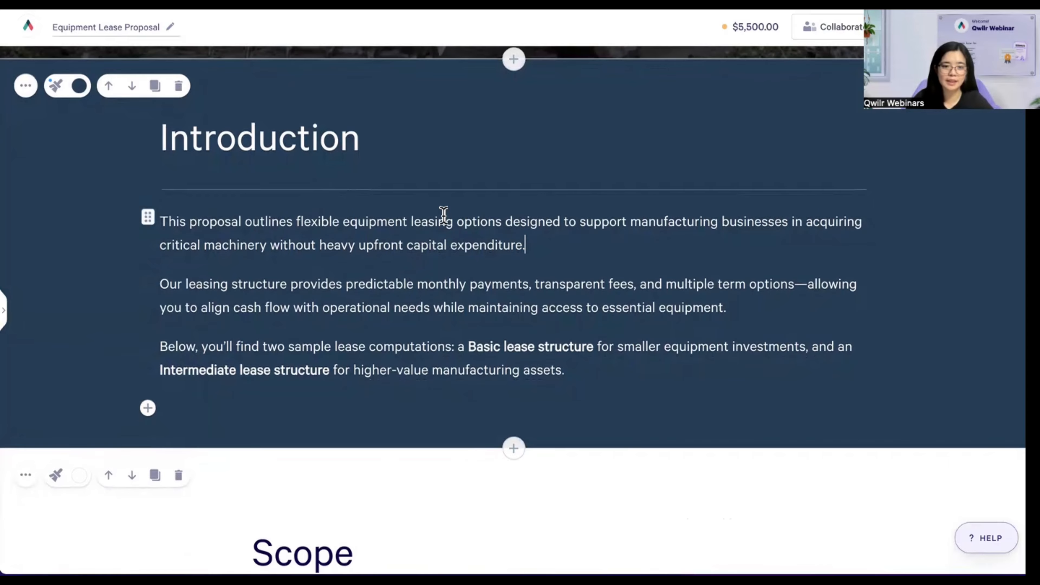
{"action": "scroll", "coordinate": [442, 217], "scroll_direction": "down", "scroll_amount": 4}
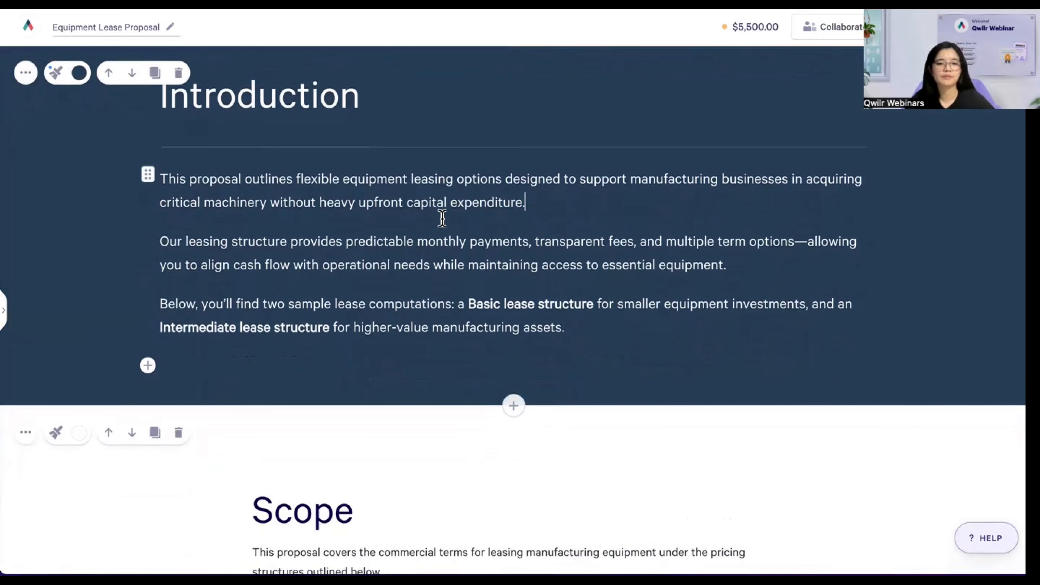
{"action": "scroll", "coordinate": [440, 215], "scroll_direction": "down", "scroll_amount": 2}
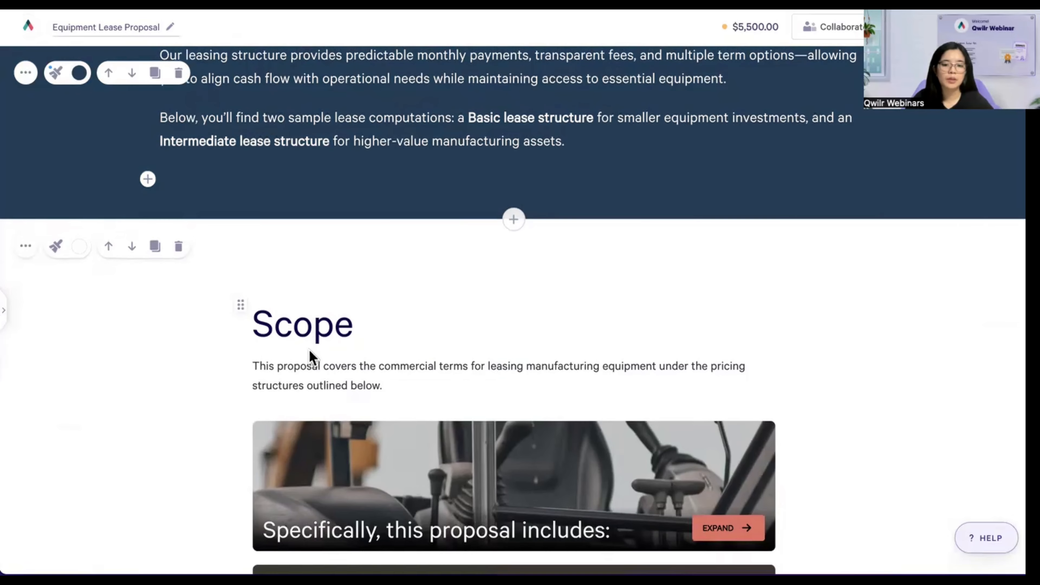
{"action": "left_click", "coordinate": [320, 363]}
{"action": "double_click", "coordinate": [299, 364]}
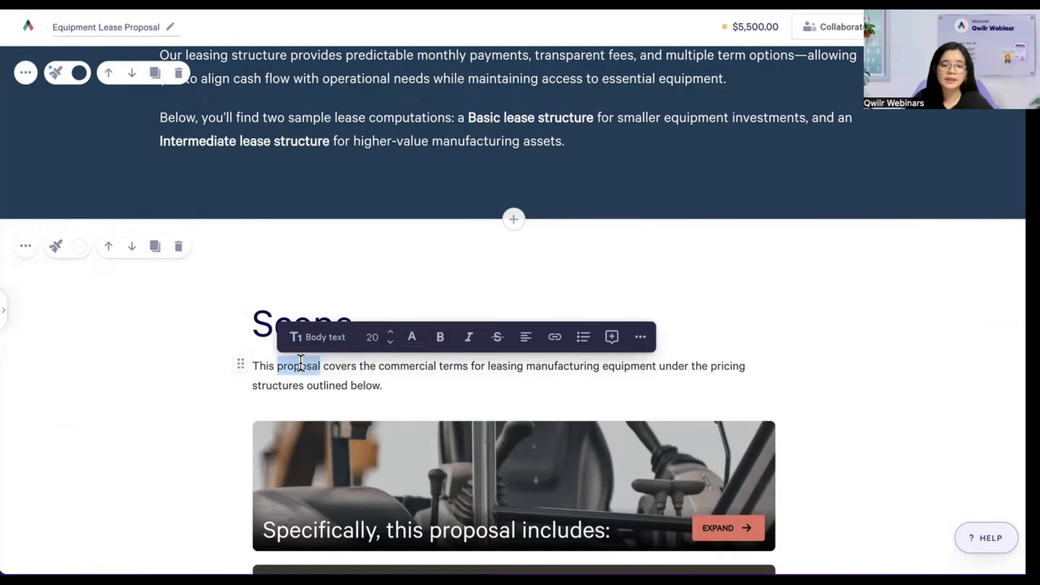
{"action": "left_click_drag", "start_coordinate": [320, 367], "coordinate": [299, 368]}
{"action": "left_click", "coordinate": [297, 366]}
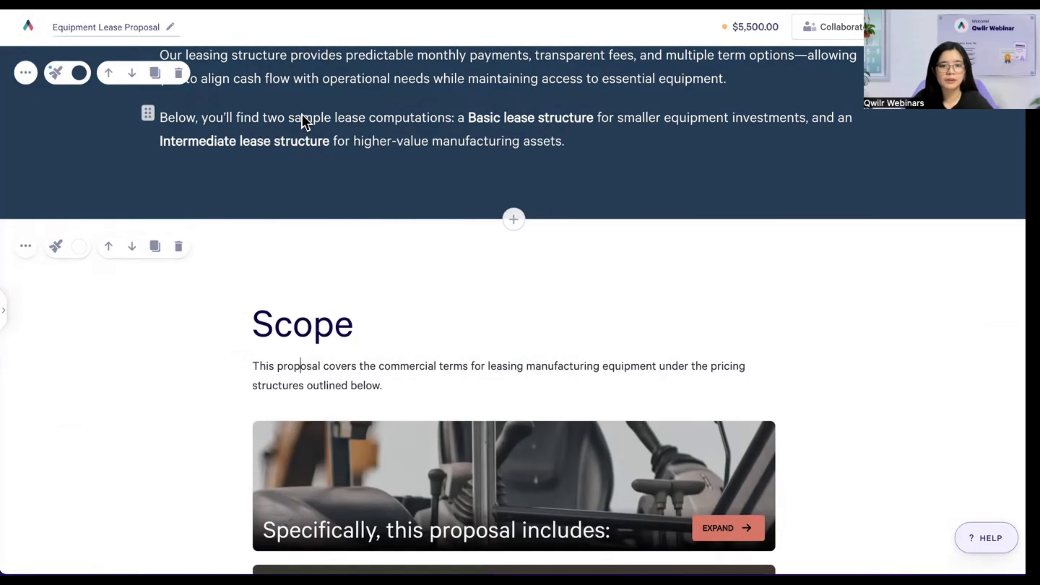
{"action": "scroll", "coordinate": [309, 123], "scroll_direction": "up", "scroll_amount": 5}
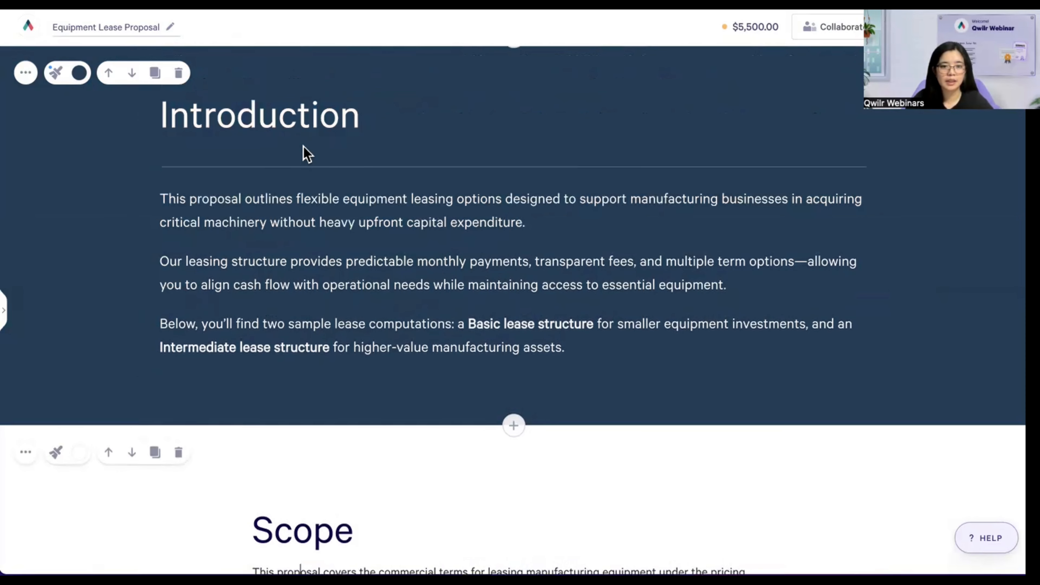
{"action": "scroll", "coordinate": [305, 164], "scroll_direction": "down", "scroll_amount": 4}
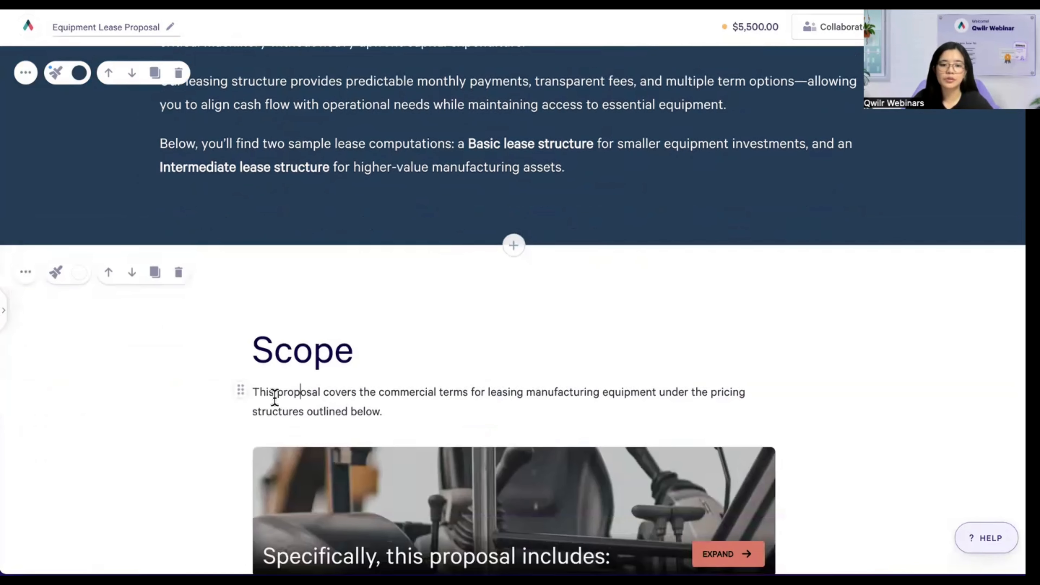
{"action": "scroll", "coordinate": [293, 374], "scroll_direction": "up", "scroll_amount": 5}
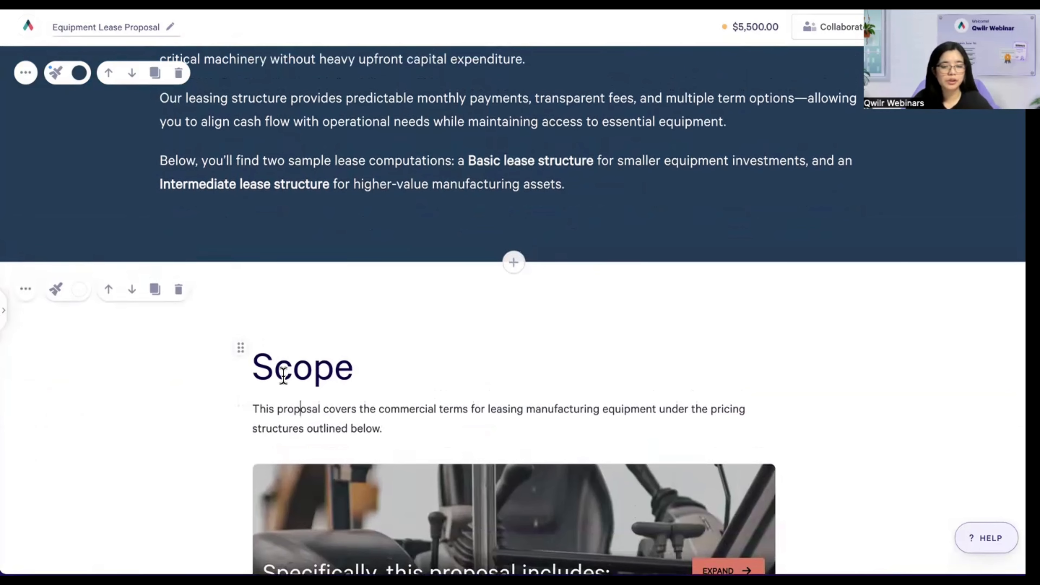
{"action": "scroll", "coordinate": [281, 370], "scroll_direction": "up", "scroll_amount": 3}
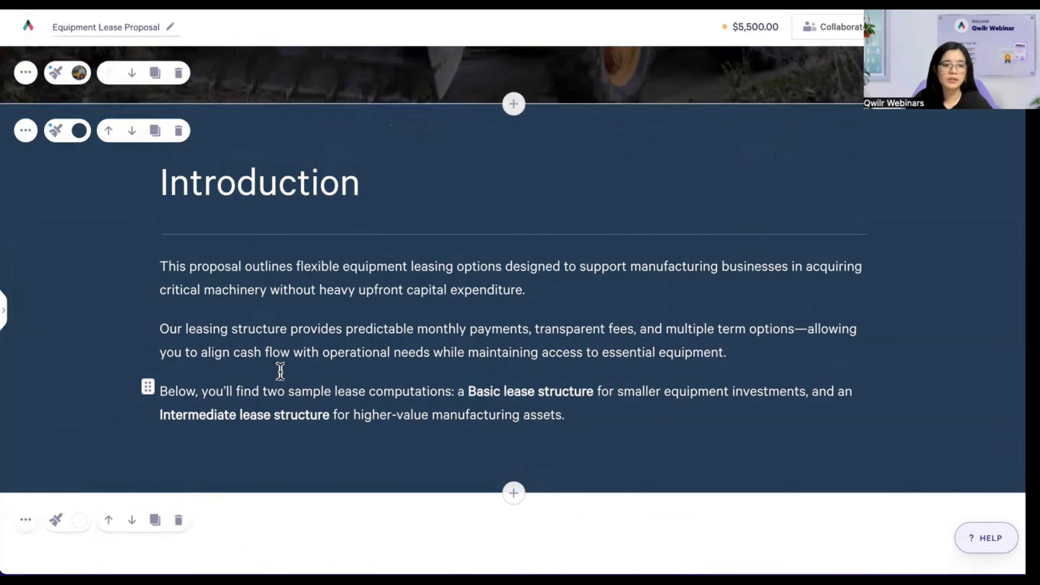
{"action": "scroll", "coordinate": [281, 371], "scroll_direction": "down", "scroll_amount": 1}
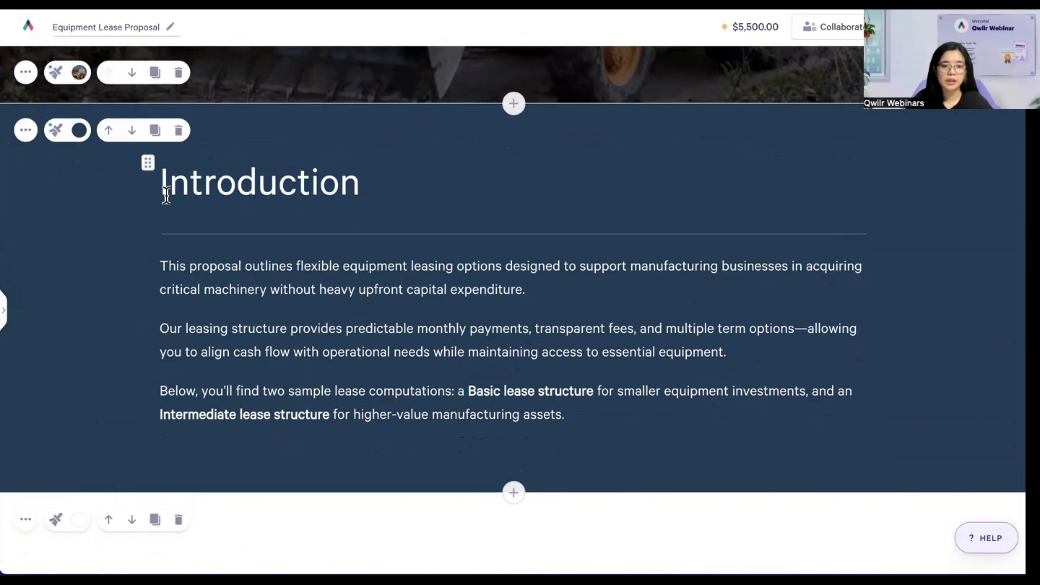
- Add the Introduction block's current style to the style library under the name INTRODUCTION
{"action": "left_click", "coordinate": [56, 130]}
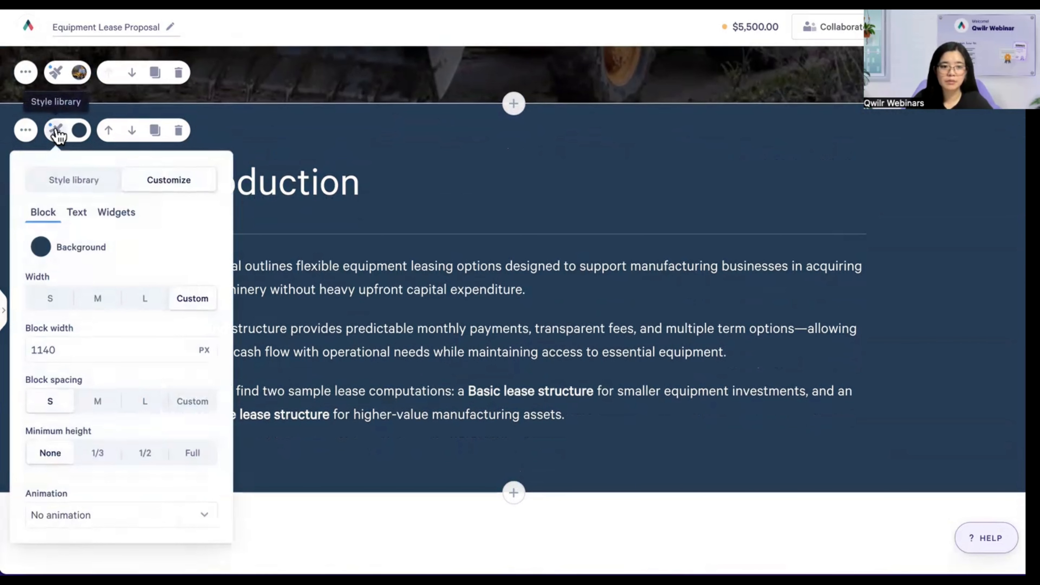
{"action": "left_click", "coordinate": [60, 182]}
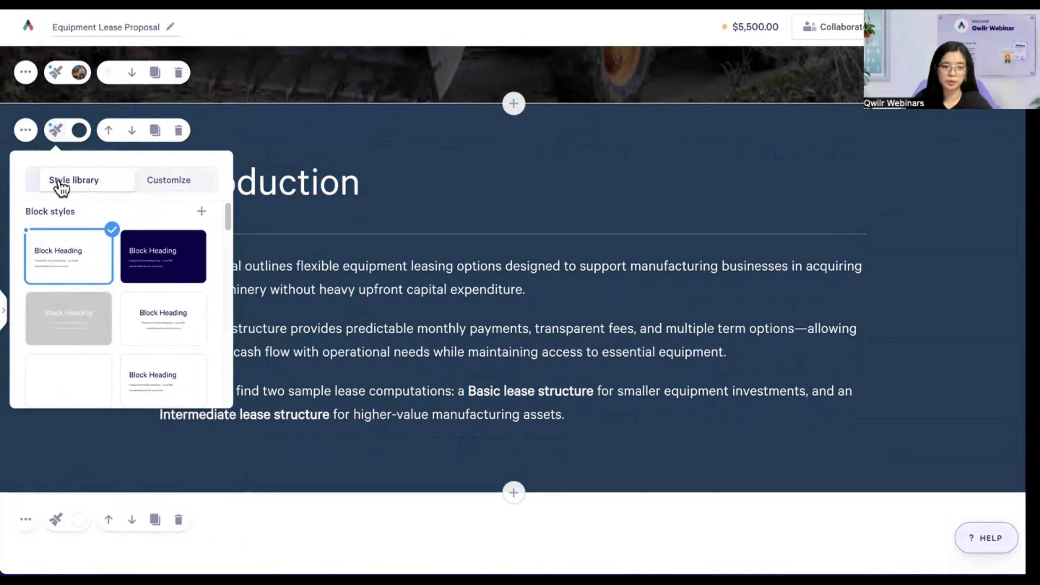
{"action": "left_click", "coordinate": [203, 214]}
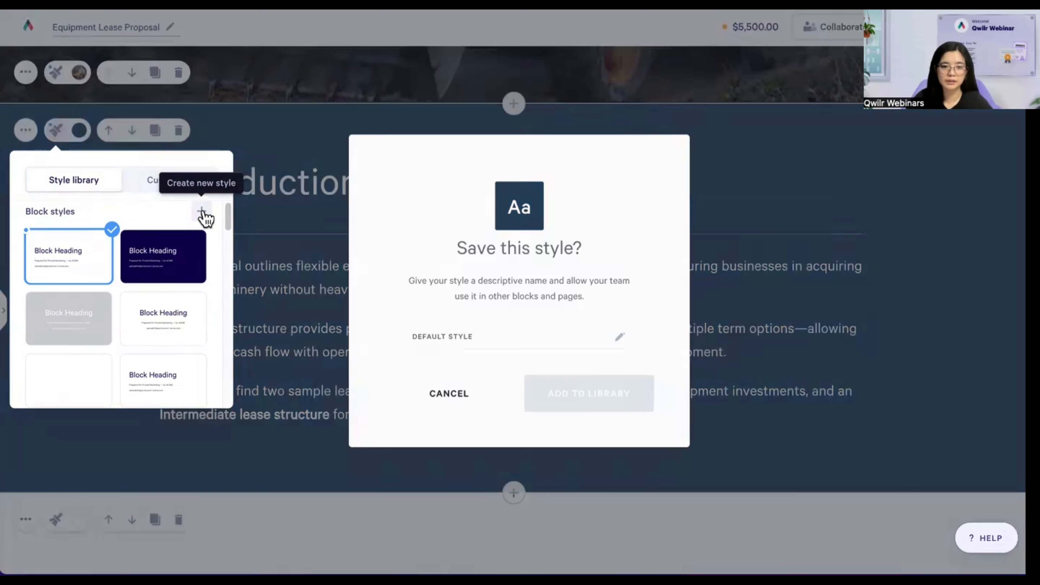
{"action": "left_click", "coordinate": [506, 338]}
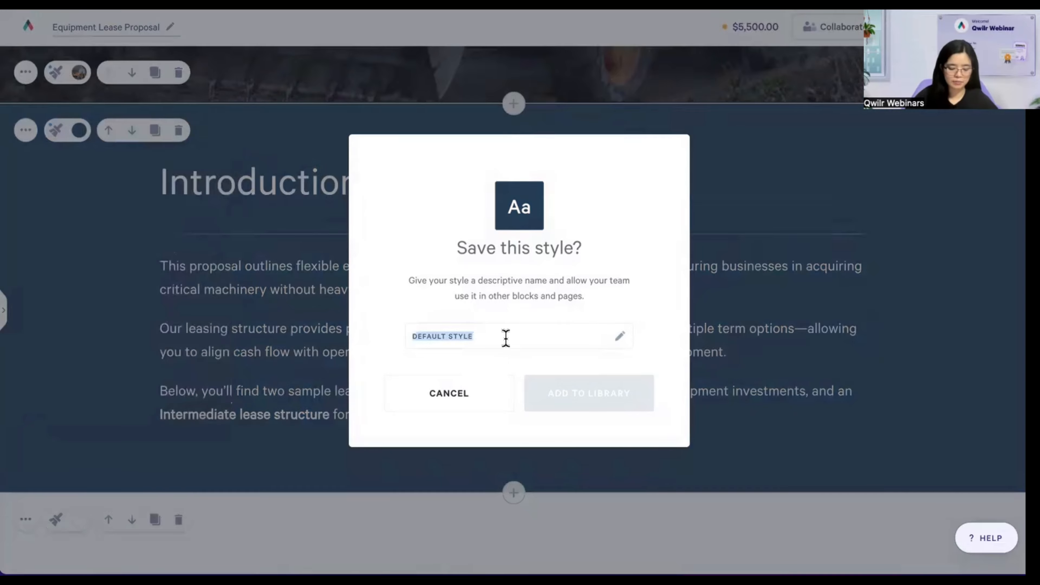
{"action": "type", "text": "INTRODUCTION"}
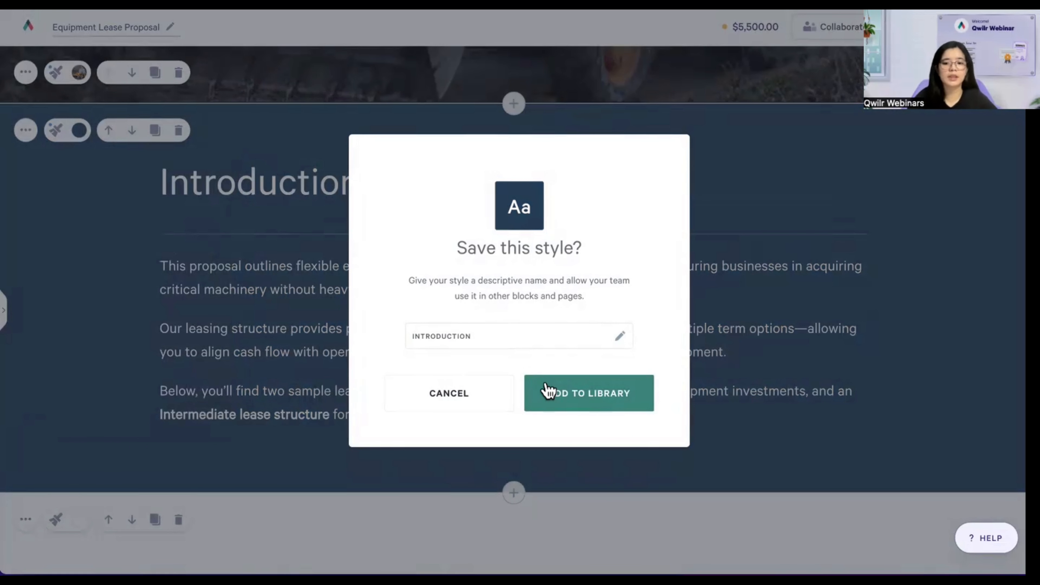
{"action": "left_click", "coordinate": [581, 400]}
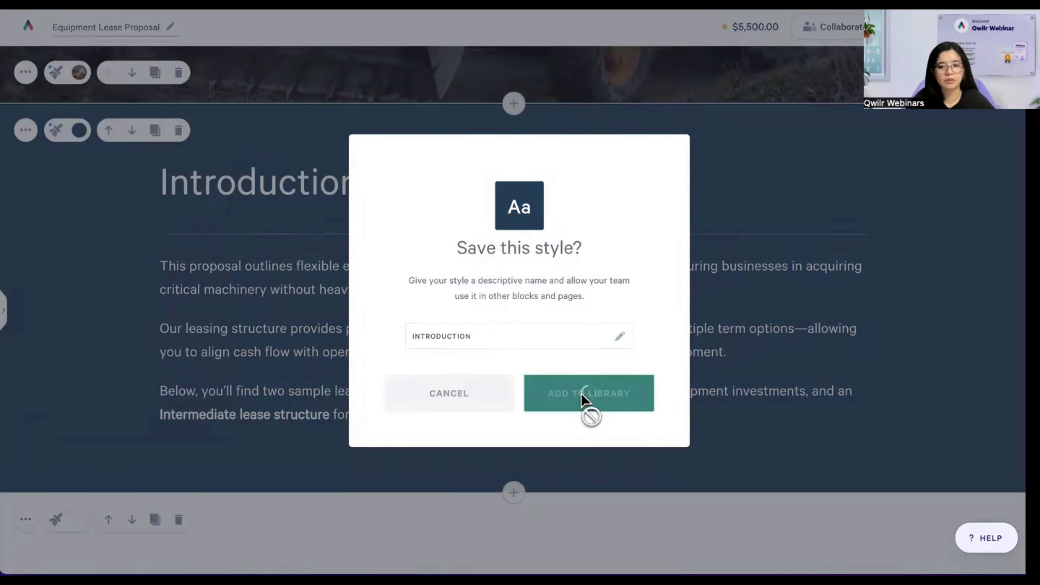
{"action": "scroll", "coordinate": [348, 277], "scroll_direction": "down", "scroll_amount": 7}
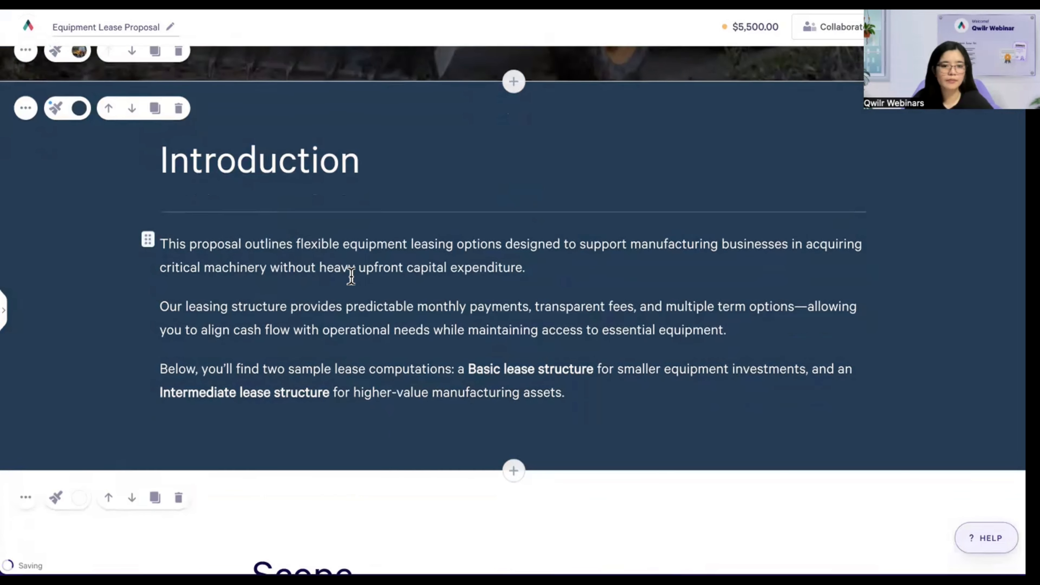
- Pick the saved Introduction thumbnail from the Style library for the Scope block
{"action": "scroll", "coordinate": [350, 283], "scroll_direction": "down", "scroll_amount": 3}
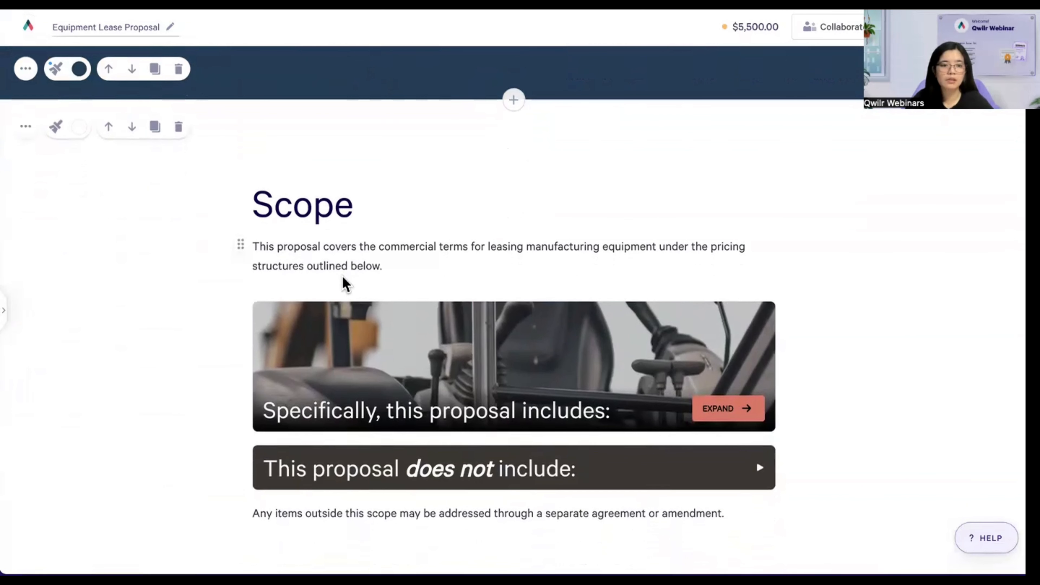
{"action": "left_click", "coordinate": [56, 127]}
{"action": "scroll", "coordinate": [76, 246], "scroll_direction": "down", "scroll_amount": 5}
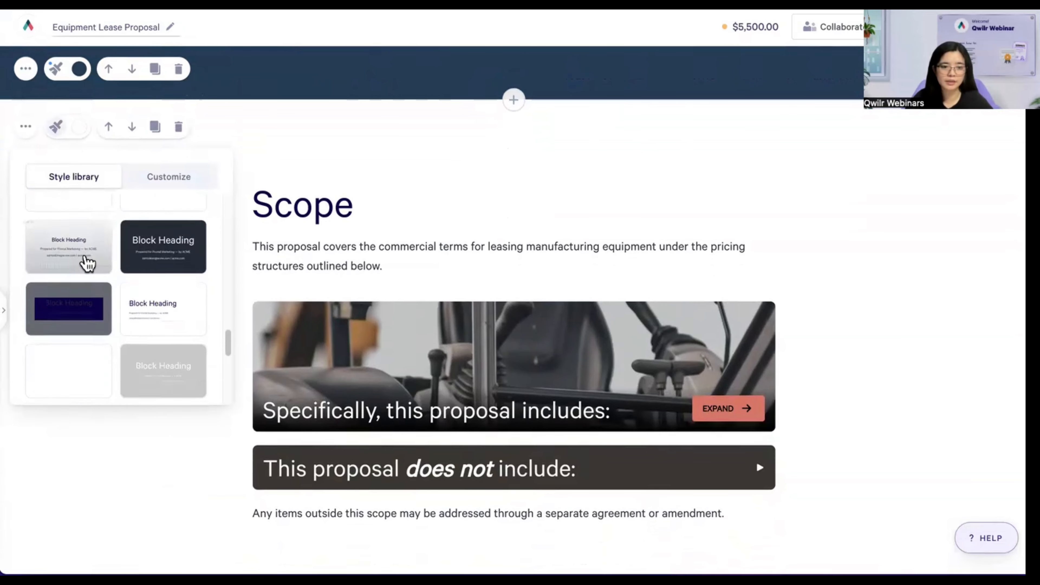
{"action": "left_click", "coordinate": [66, 380]}
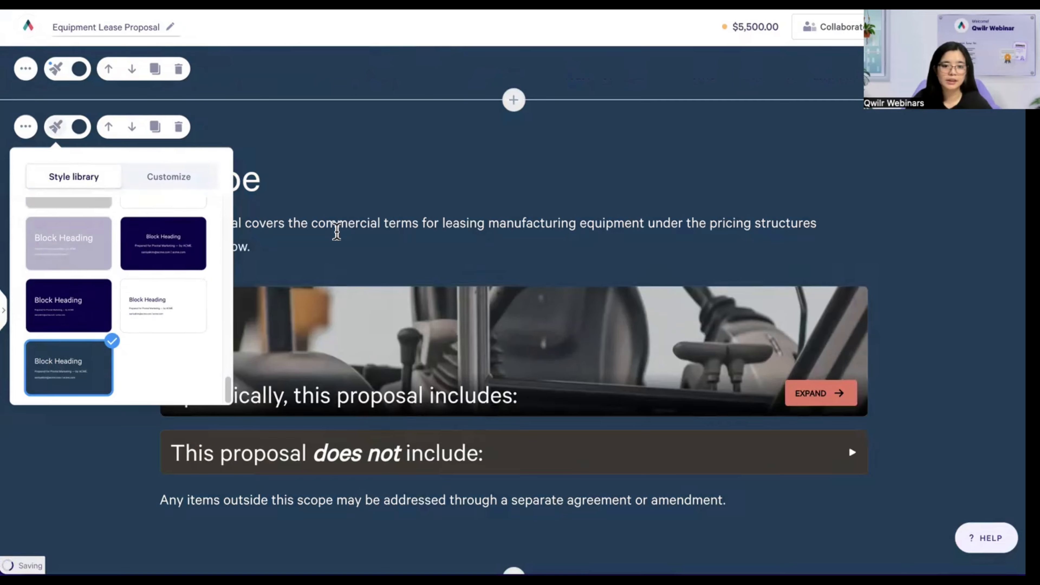
{"action": "left_click", "coordinate": [337, 232]}
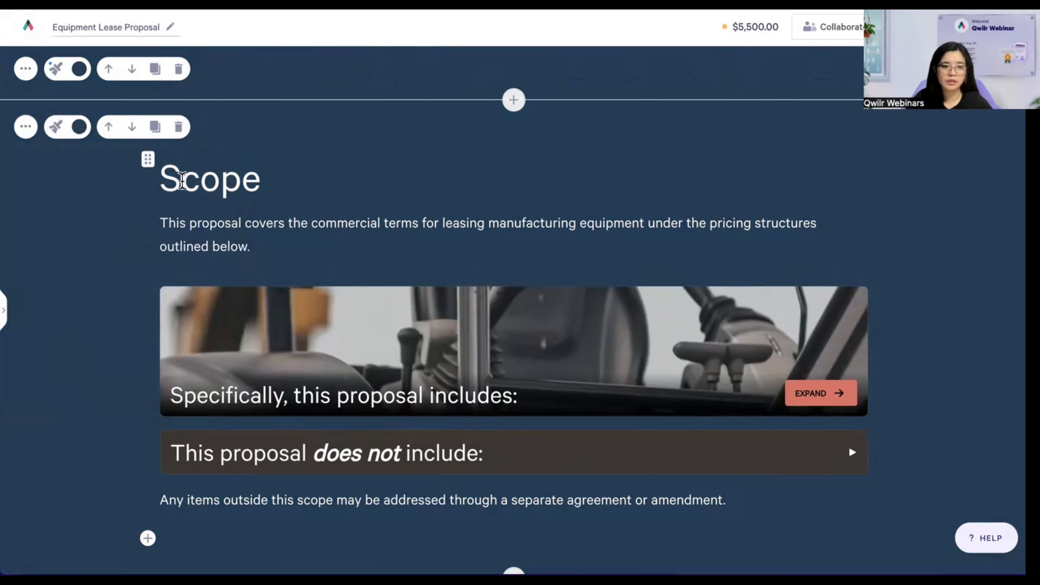
{"action": "left_click_drag", "start_coordinate": [182, 180], "coordinate": [241, 184]}
{"action": "left_click", "coordinate": [208, 245]}
{"action": "left_click_drag", "start_coordinate": [188, 225], "coordinate": [224, 245]}
{"action": "left_click", "coordinate": [224, 245]}
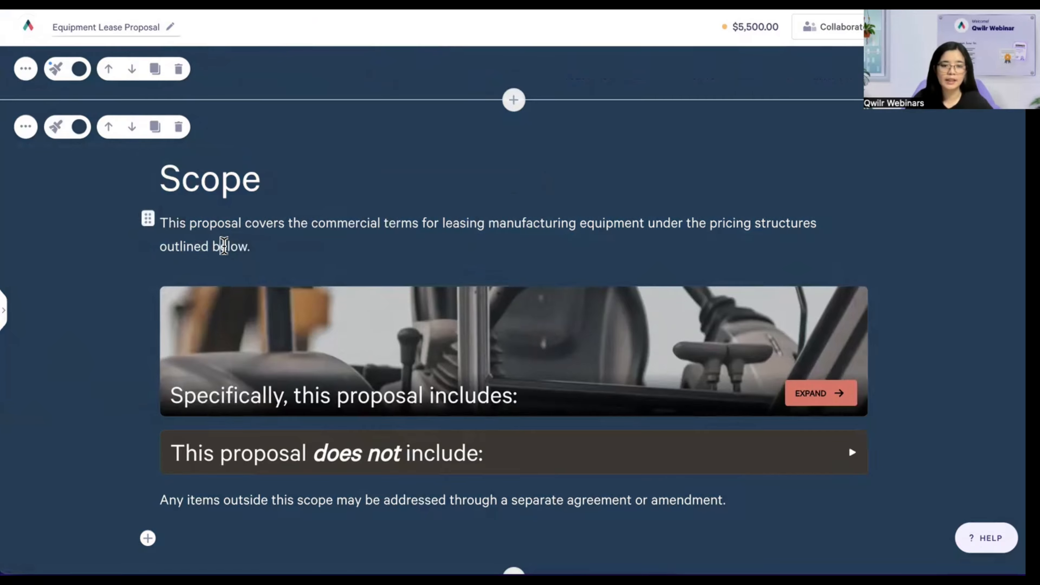
{"action": "scroll", "coordinate": [413, 87], "scroll_direction": "up", "scroll_amount": 1}
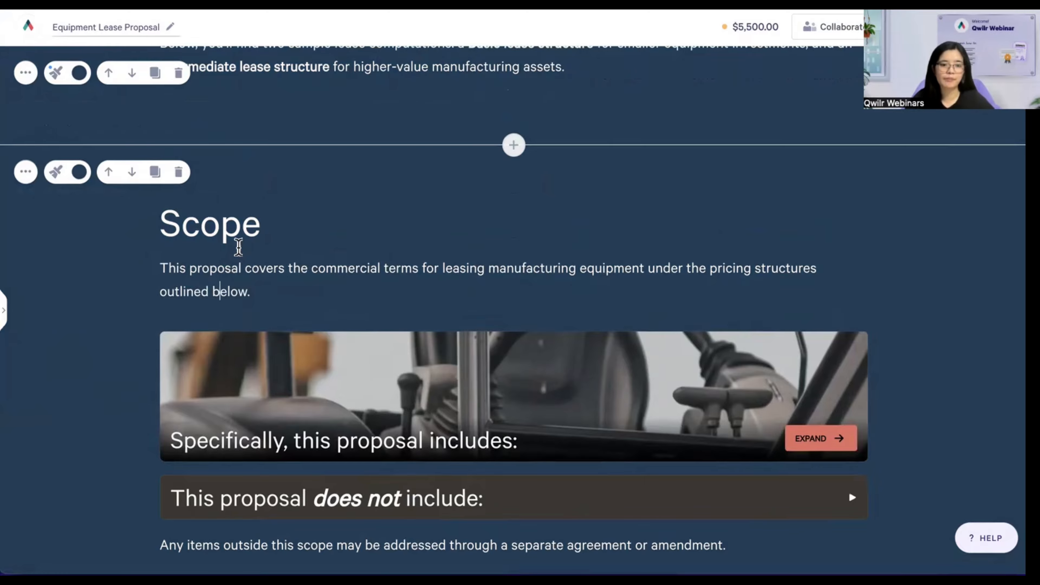
{"action": "scroll", "coordinate": [239, 251], "scroll_direction": "down", "scroll_amount": 2}
- Choose the white background swatch for the Scope block, then scroll down to Lease Pricing
{"action": "left_click", "coordinate": [79, 148]}
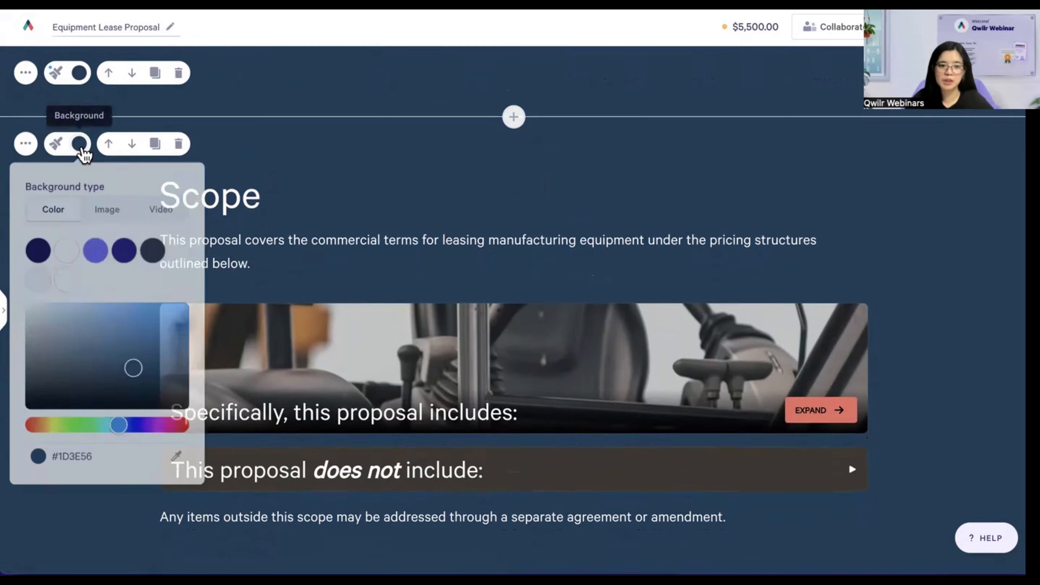
{"action": "left_click", "coordinate": [67, 283]}
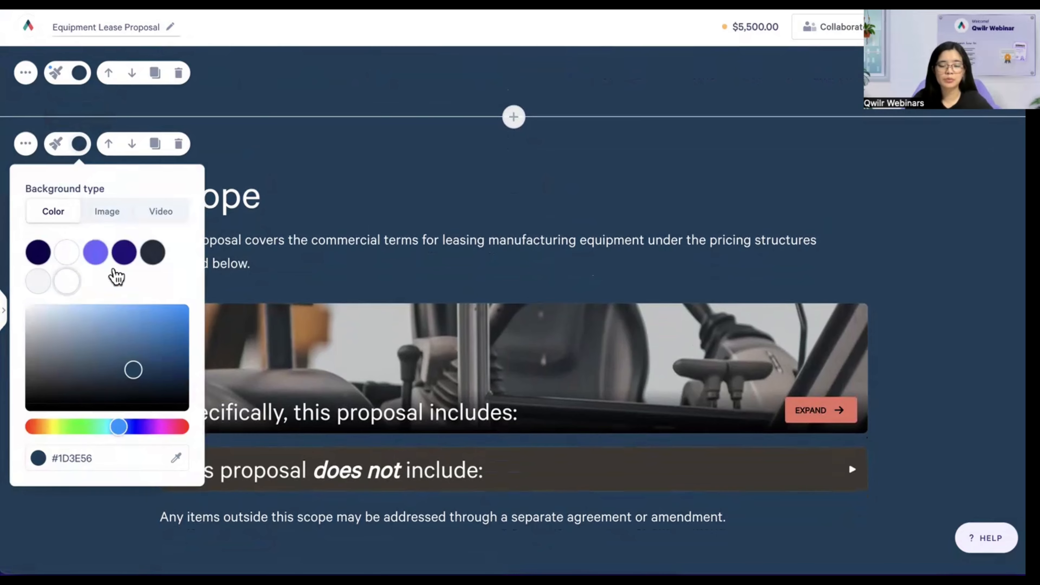
{"action": "left_click", "coordinate": [291, 228]}
{"action": "scroll", "coordinate": [369, 234], "scroll_direction": "up", "scroll_amount": 5}
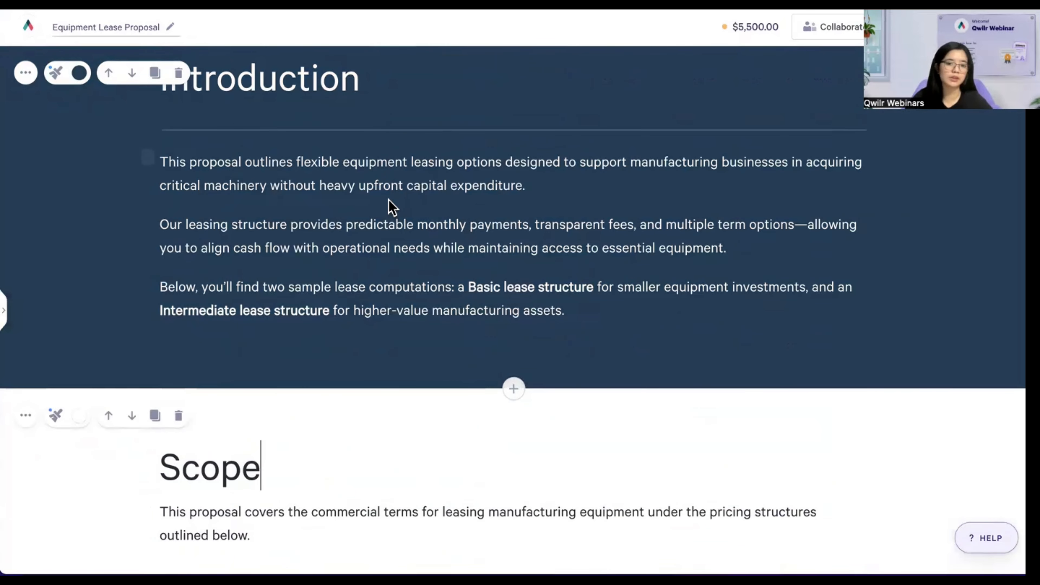
{"action": "scroll", "coordinate": [417, 318], "scroll_direction": "down", "scroll_amount": 2}
{"action": "scroll", "coordinate": [414, 293], "scroll_direction": "down", "scroll_amount": 6}
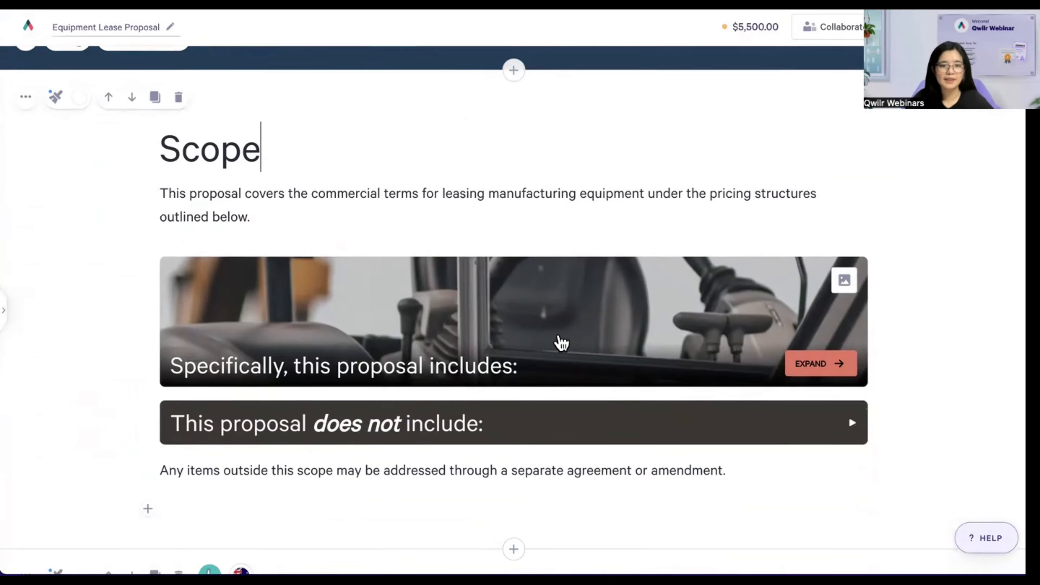
{"action": "scroll", "coordinate": [553, 342], "scroll_direction": "down", "scroll_amount": 2}
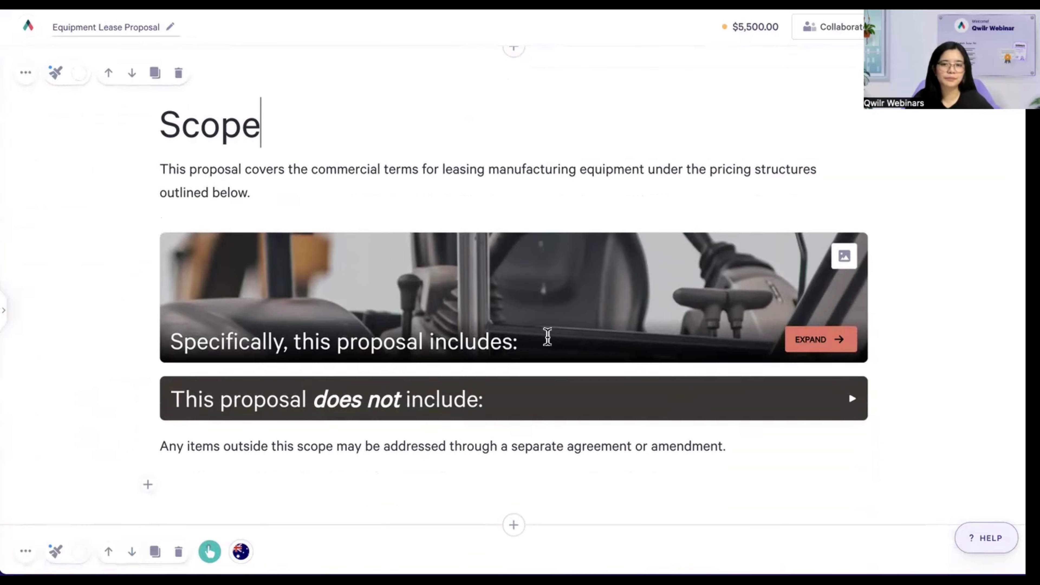
{"action": "scroll", "coordinate": [547, 337], "scroll_direction": "down", "scroll_amount": 4}
{"action": "scroll", "coordinate": [547, 344], "scroll_direction": "down", "scroll_amount": 8}
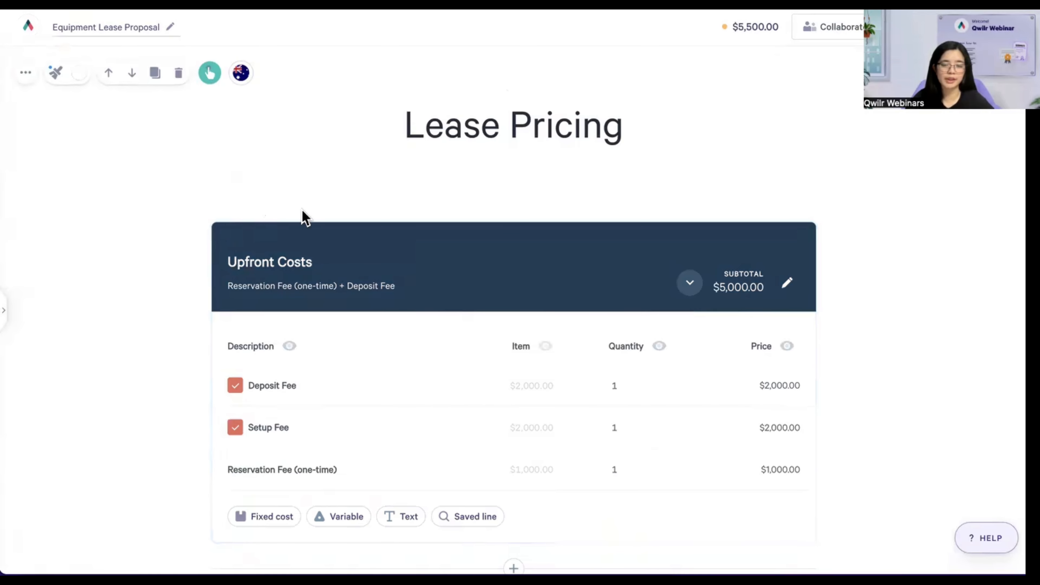
{"action": "scroll", "coordinate": [587, 208], "scroll_direction": "down", "scroll_amount": 1}
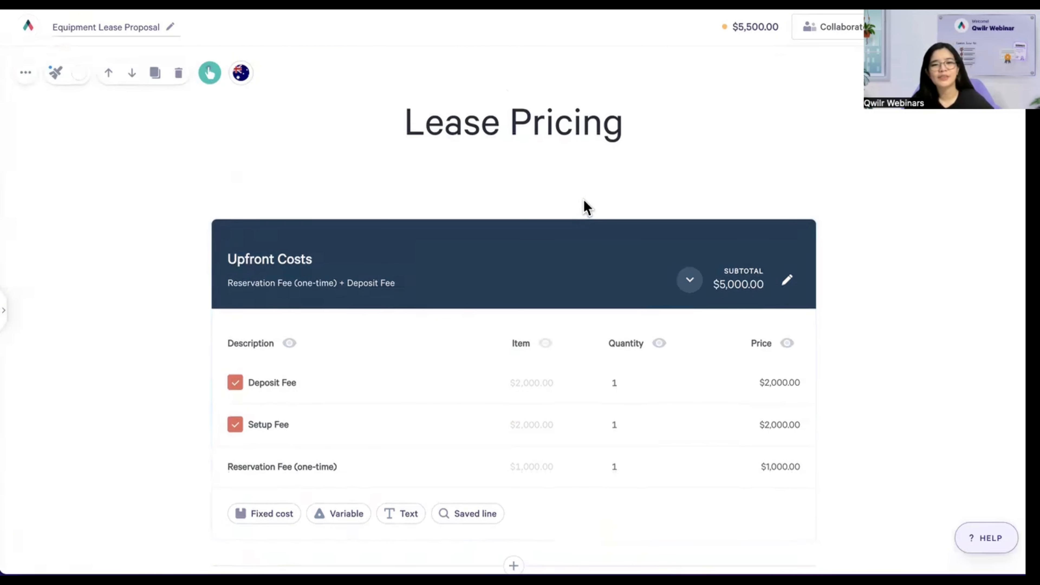
{"action": "scroll", "coordinate": [587, 208], "scroll_direction": "down", "scroll_amount": 1}
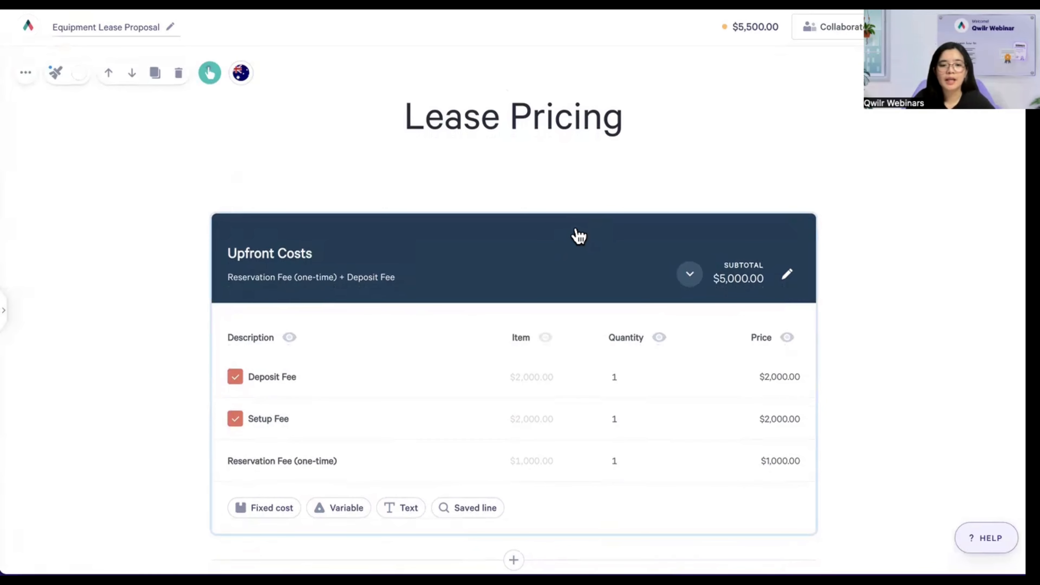
{"action": "scroll", "coordinate": [577, 236], "scroll_direction": "down", "scroll_amount": 1}
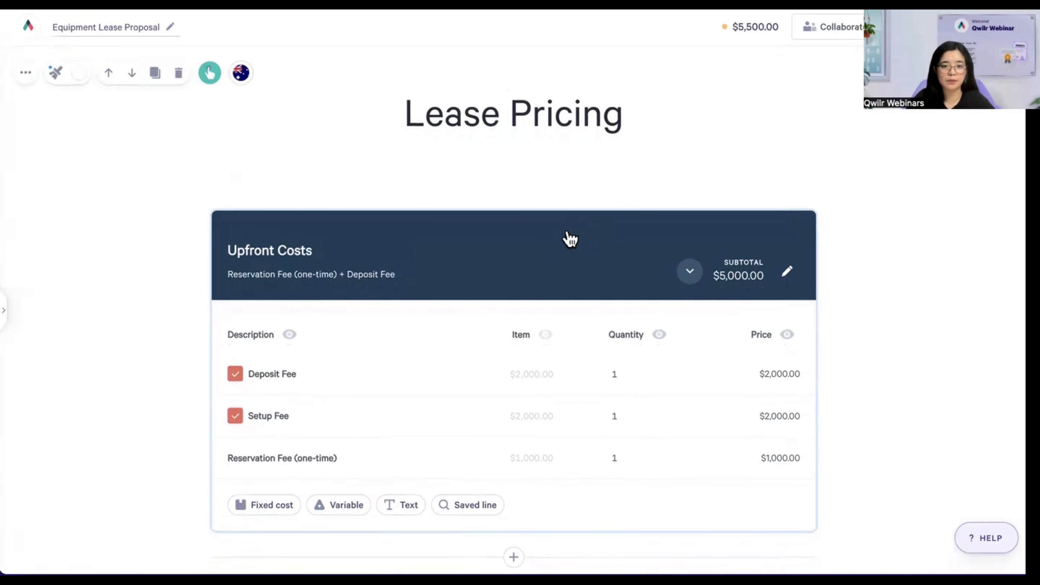
{"action": "left_click_drag", "start_coordinate": [262, 251], "coordinate": [284, 273]}
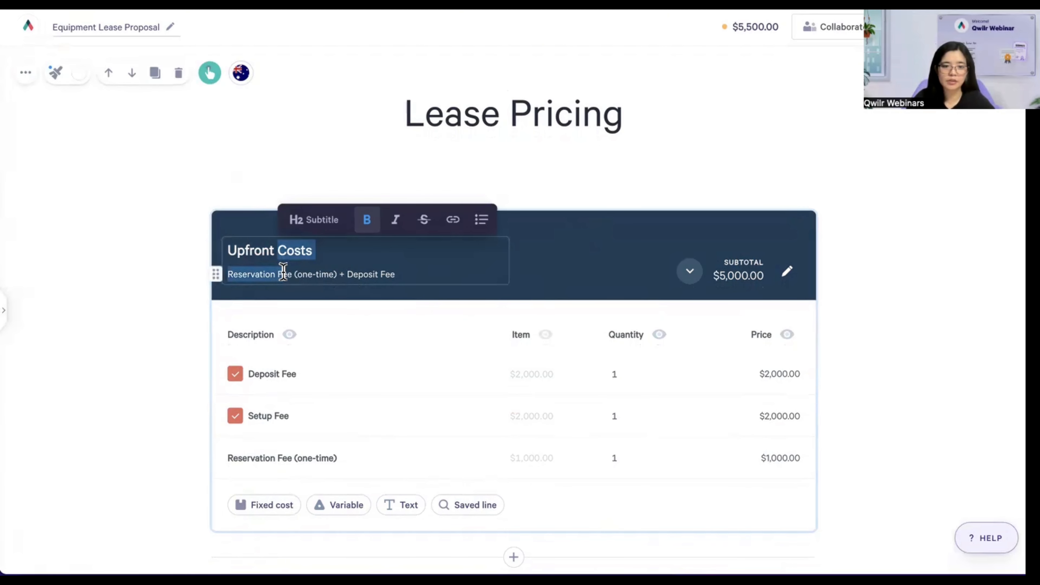
{"action": "left_click", "coordinate": [439, 274]}
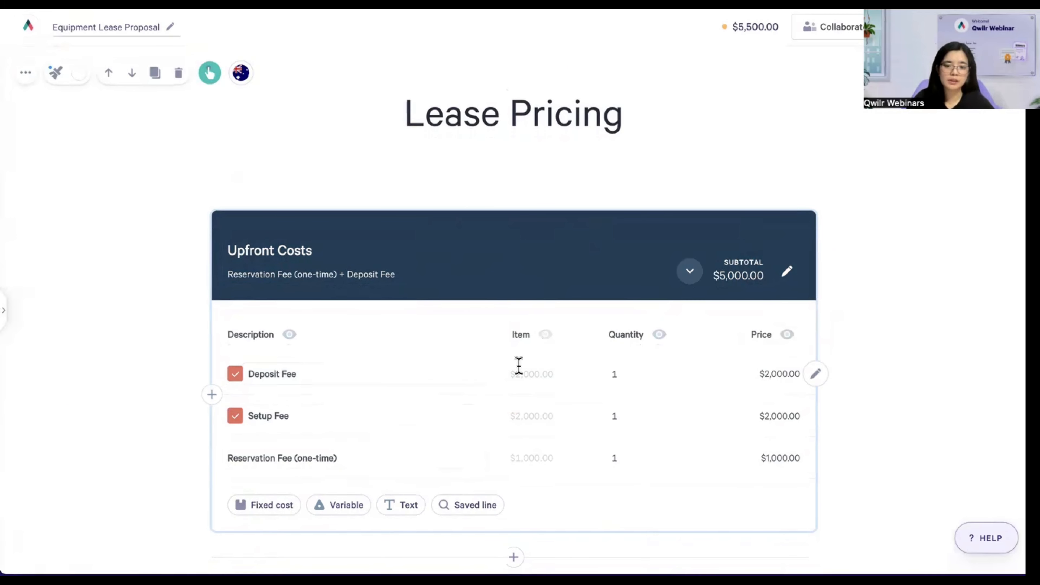
{"action": "left_click", "coordinate": [238, 380]}
{"action": "left_click", "coordinate": [239, 381]}
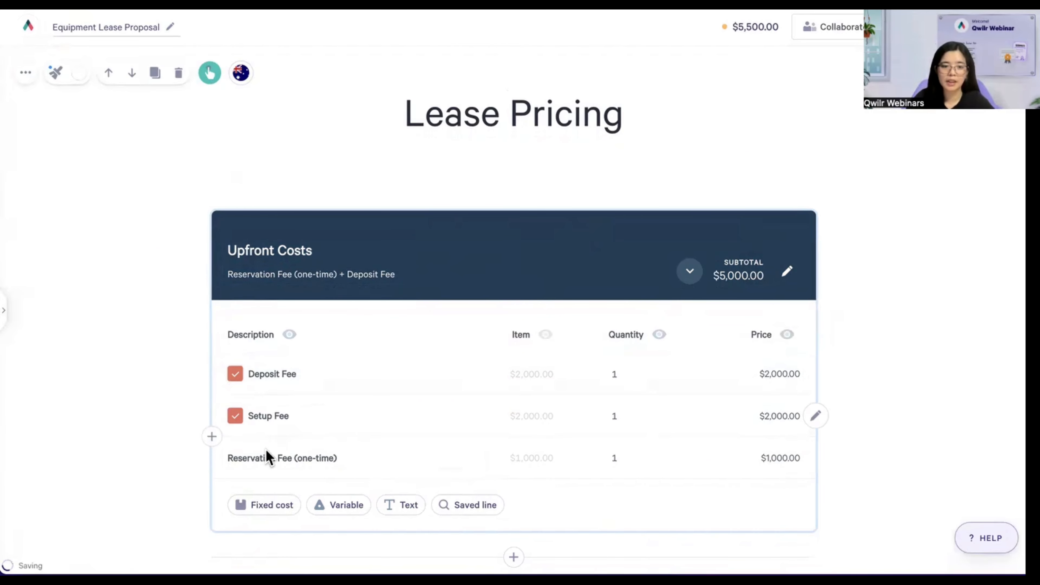
{"action": "left_click_drag", "start_coordinate": [227, 461], "coordinate": [362, 461]}
{"action": "left_click", "coordinate": [388, 462]}
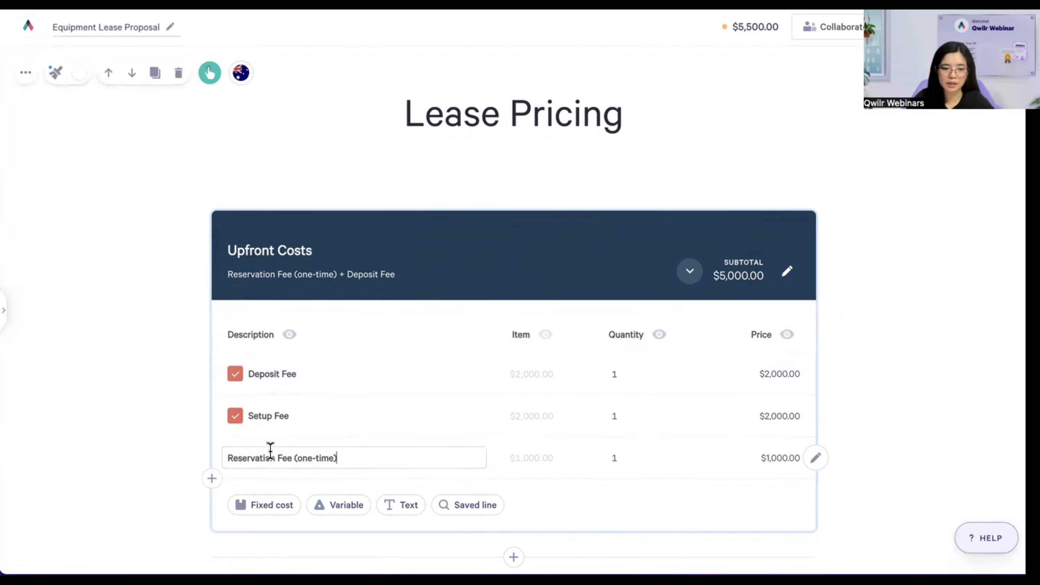
{"action": "left_click", "coordinate": [533, 460]}
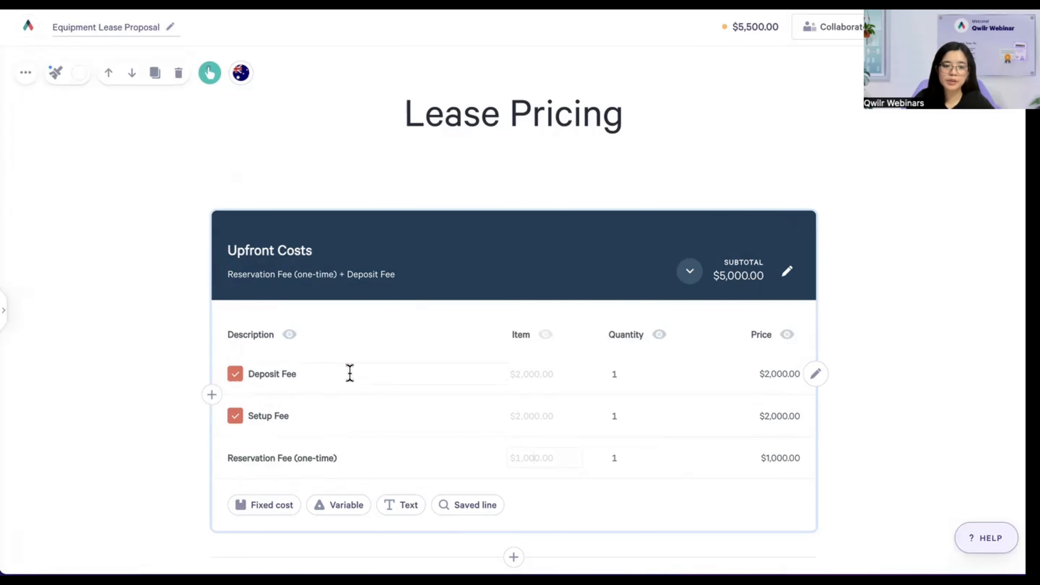
{"action": "left_click", "coordinate": [235, 374]}
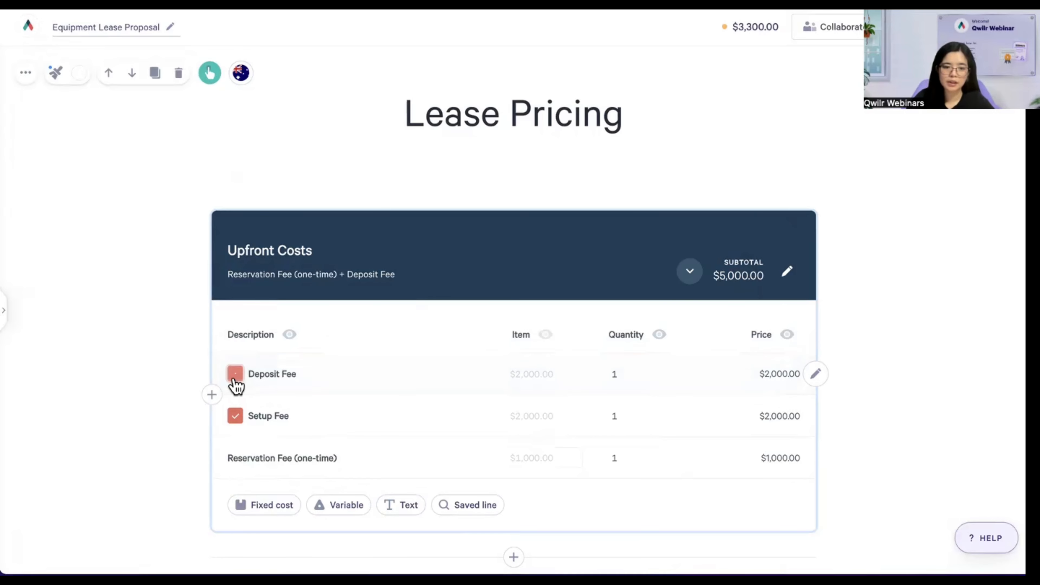
{"action": "left_click", "coordinate": [235, 375]}
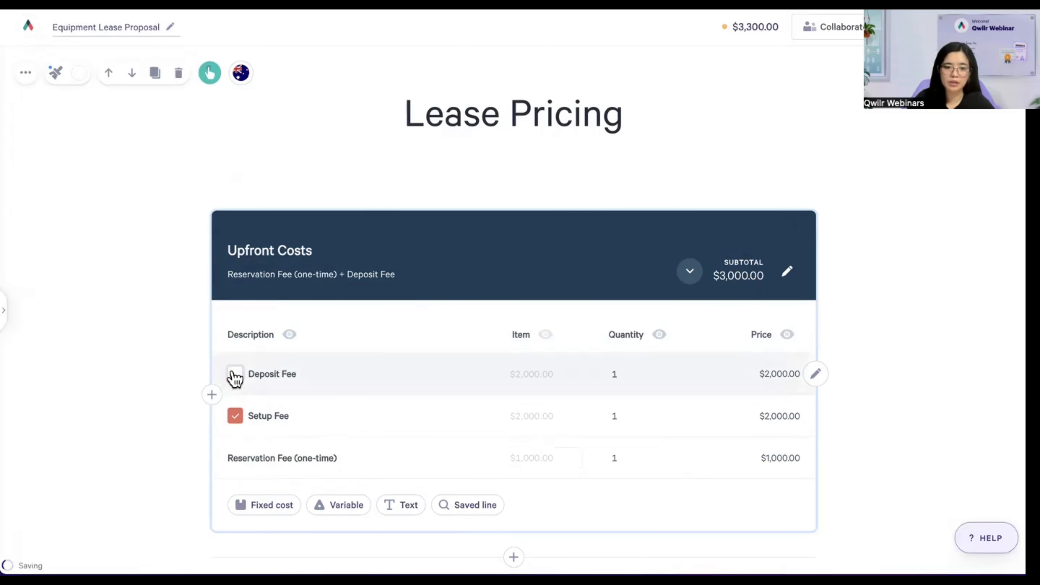
{"action": "left_click", "coordinate": [235, 375]}
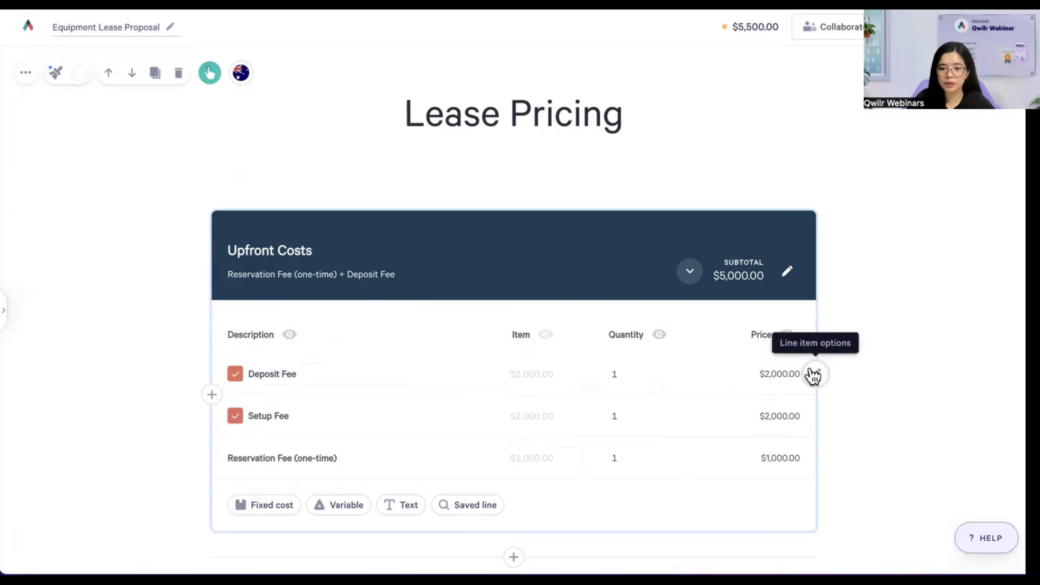
- Enable Optional quantity in the Deposit Fee line's Properties
{"action": "left_click", "coordinate": [818, 375]}
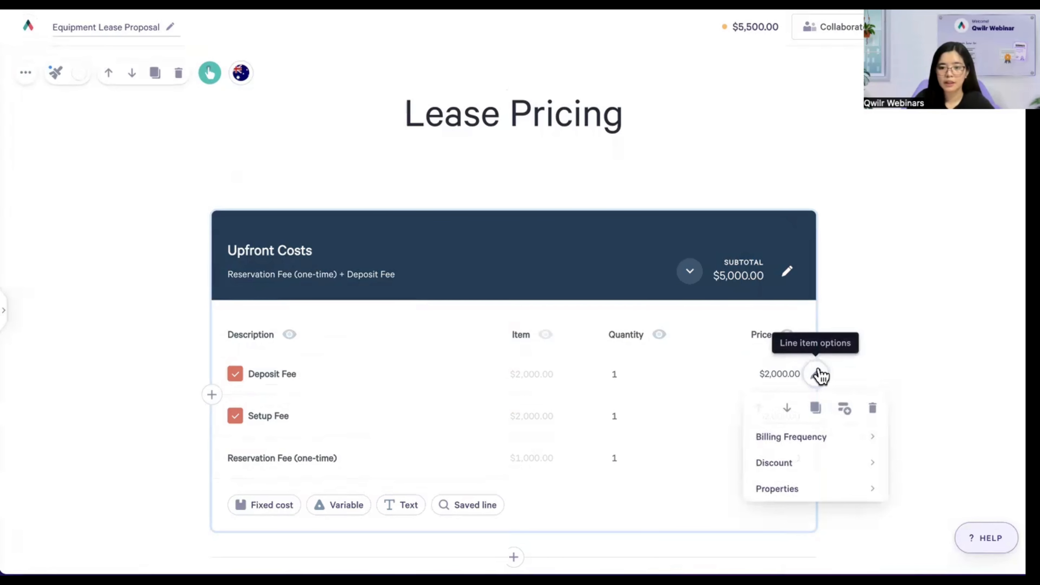
{"action": "mouse_move", "coordinate": [777, 496]}
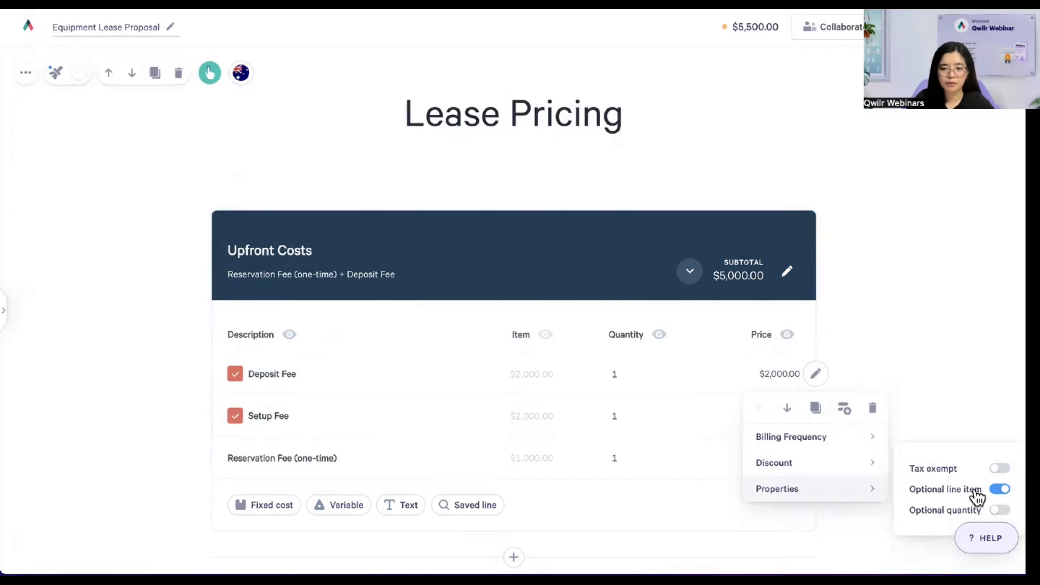
{"action": "left_click", "coordinate": [999, 489]}
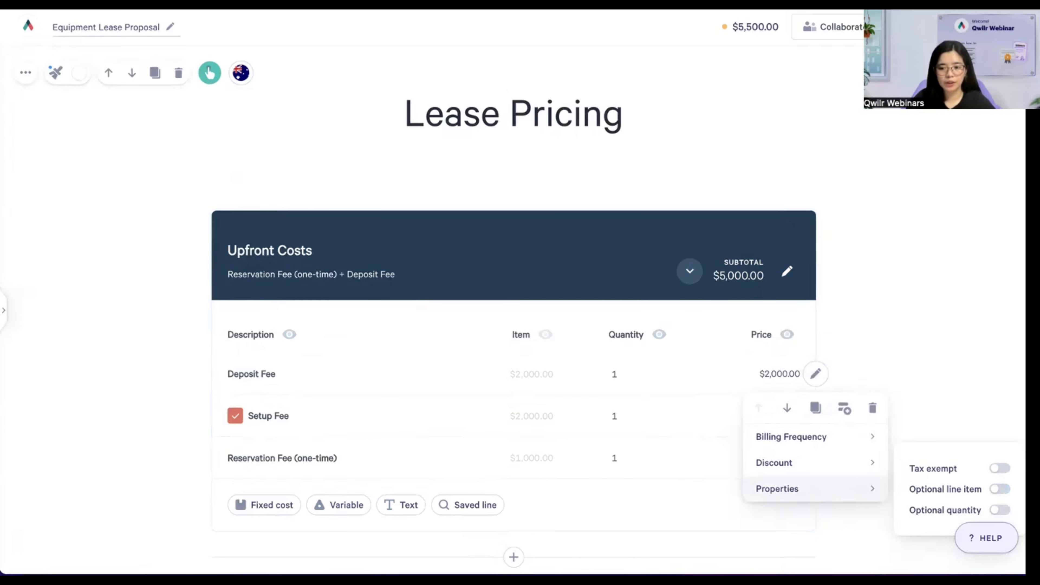
{"action": "left_click", "coordinate": [999, 510]}
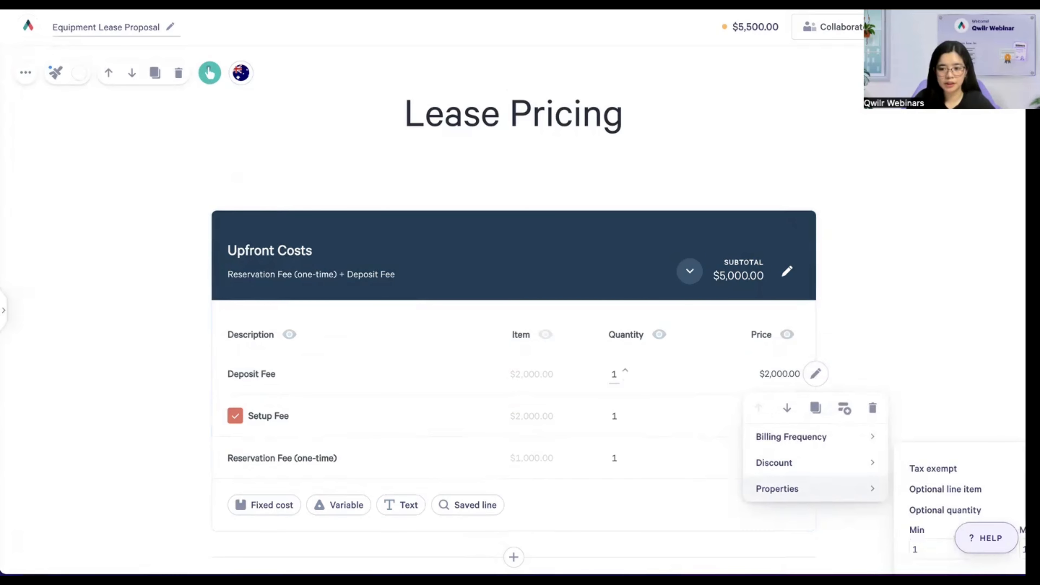
{"action": "scroll", "coordinate": [890, 299], "scroll_direction": "down", "scroll_amount": 3}
- Limit the Deposit Fee quantity to Min 5 and Max 10000000, testing the spinner for a $13,000 subtotal
{"action": "mouse_move", "coordinate": [791, 387]}
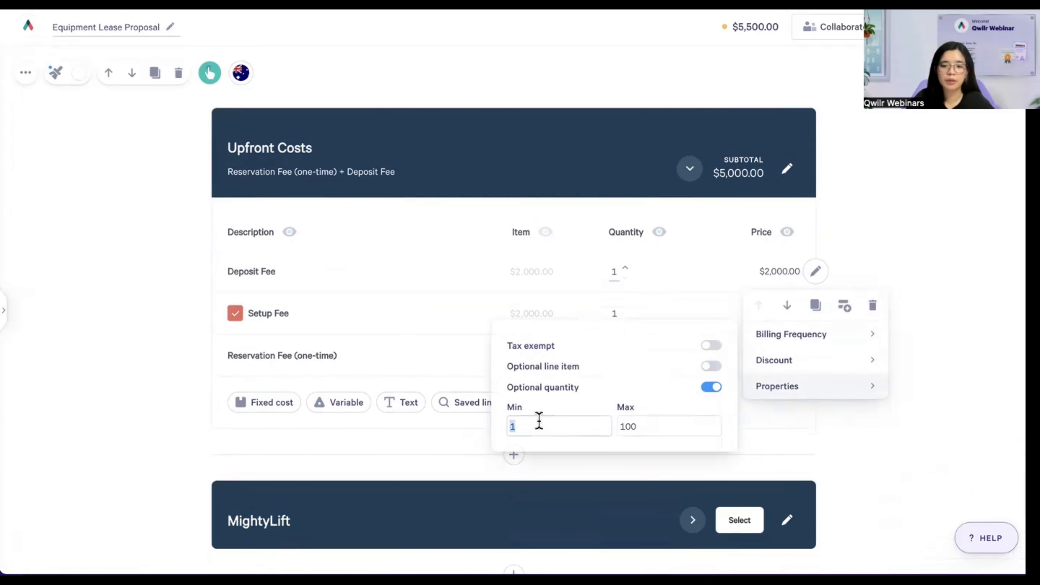
{"action": "left_click", "coordinate": [604, 434]}
{"action": "left_click", "coordinate": [662, 422]}
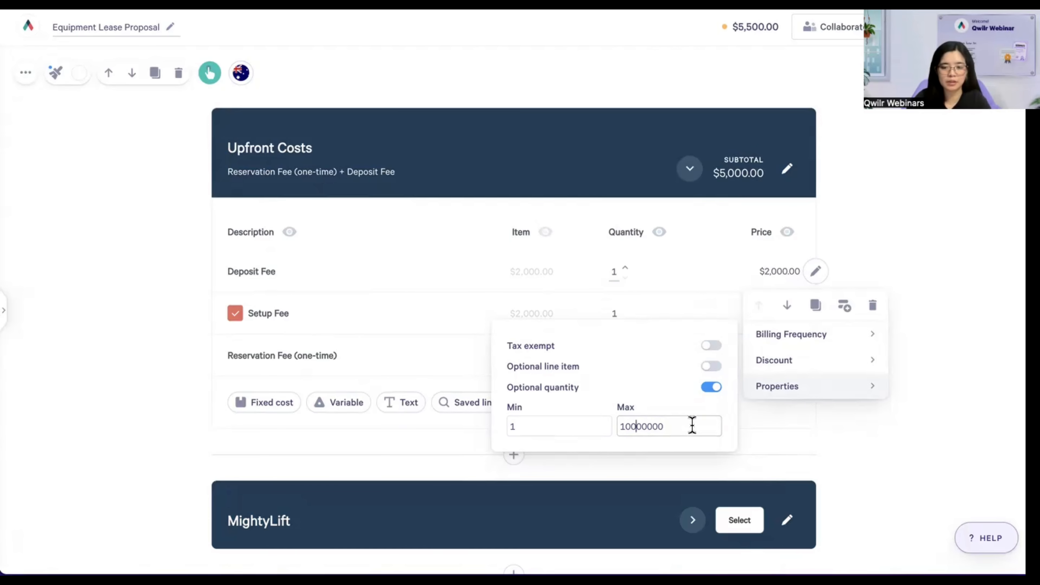
{"action": "left_click", "coordinate": [552, 427]}
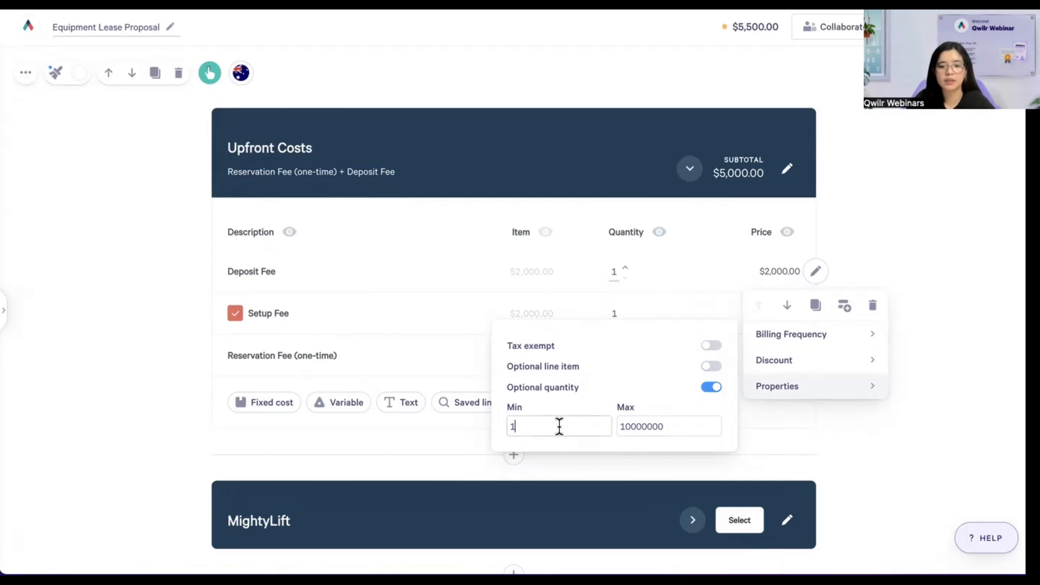
{"action": "left_click", "coordinate": [673, 434]}
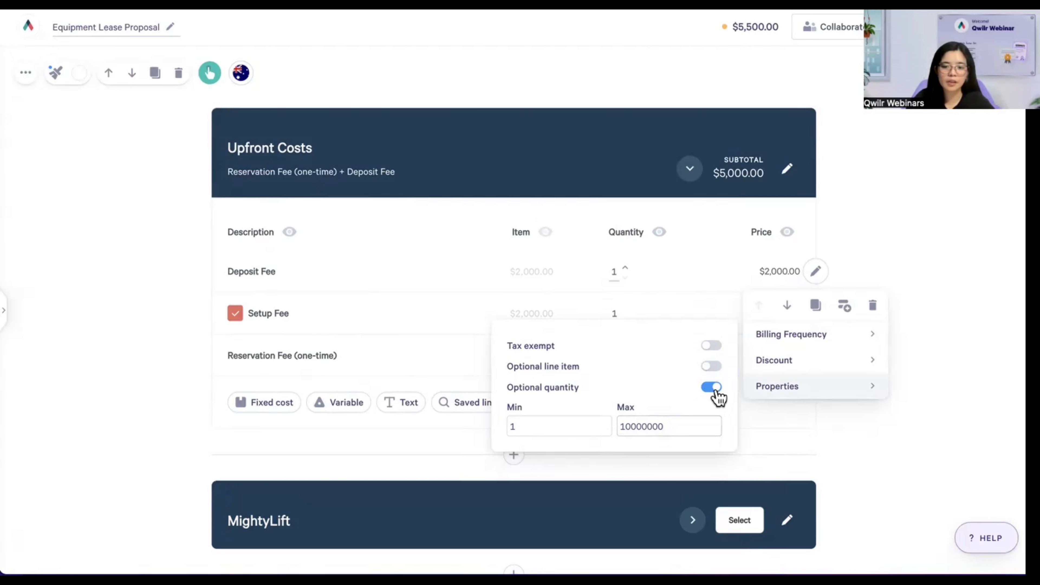
{"action": "double_click", "coordinate": [536, 426]}
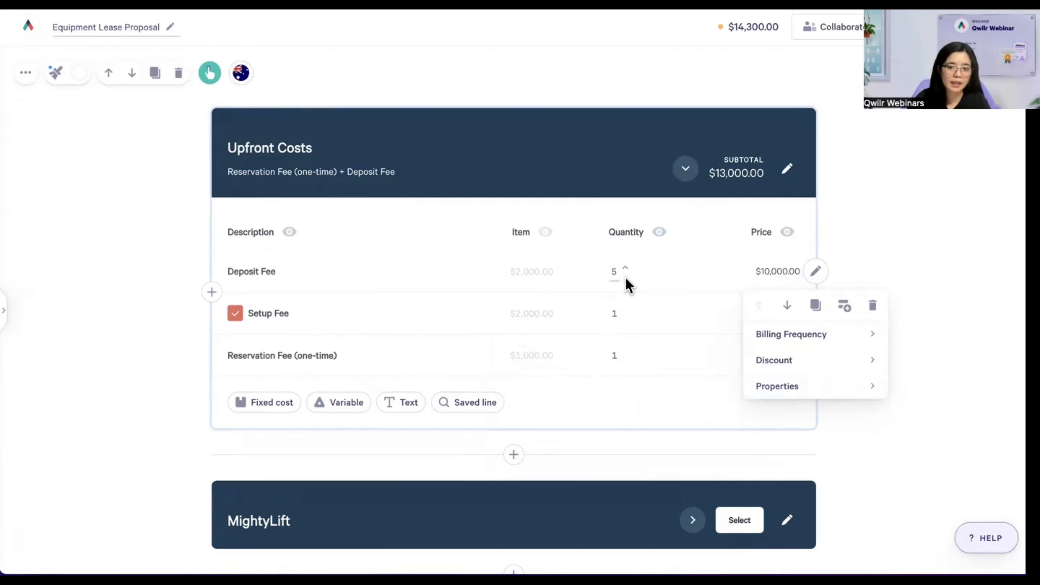
{"action": "left_click", "coordinate": [627, 275]}
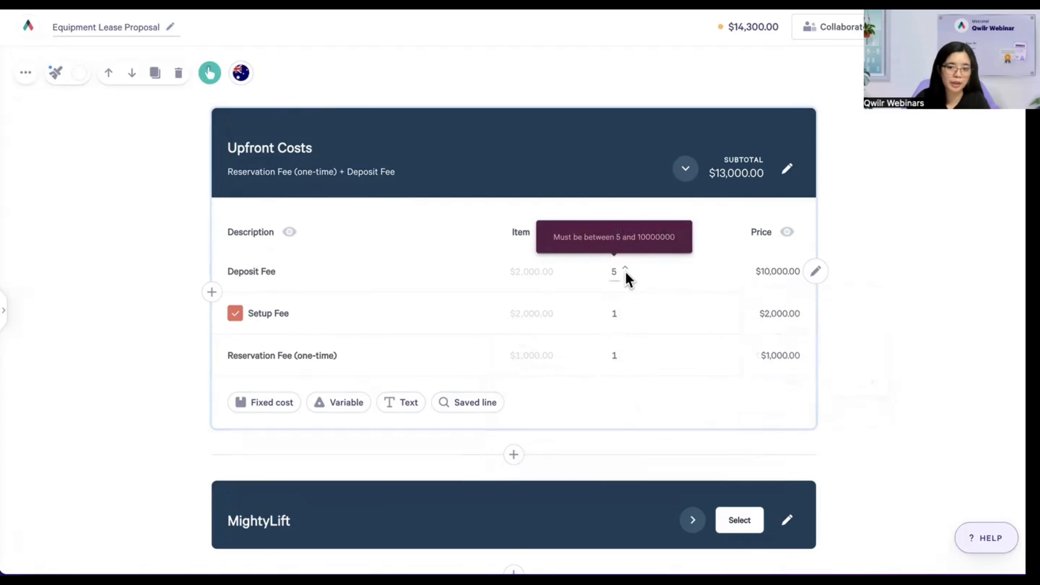
{"action": "left_click", "coordinate": [624, 269]}
{"action": "left_click", "coordinate": [626, 277]}
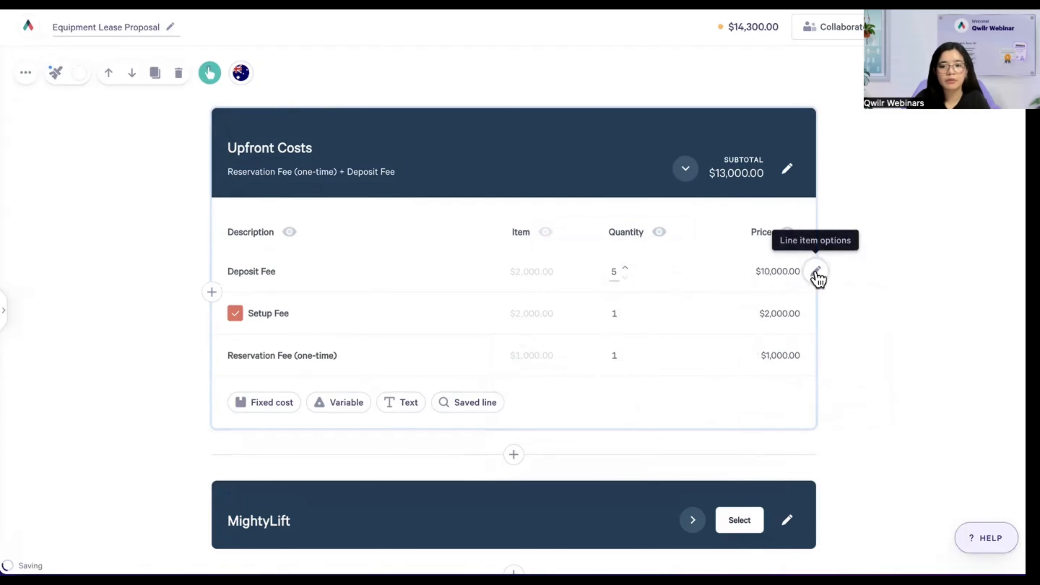
- Clone the Deposit Fee line (quantity 5, $10,000.00), raising the Upfront Costs subtotal to $23,000.00
{"action": "left_click", "coordinate": [815, 271]}
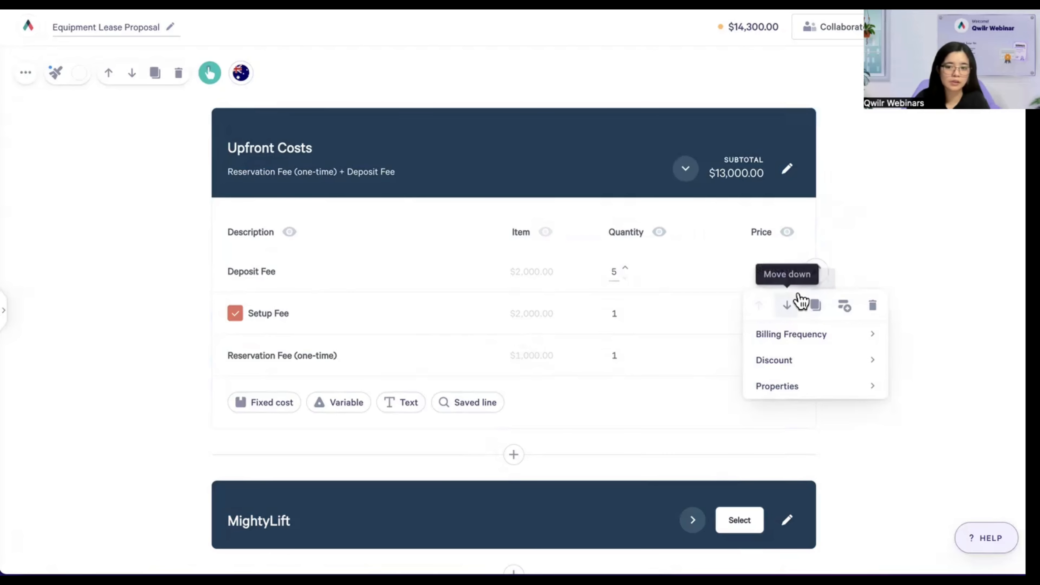
{"action": "left_click", "coordinate": [816, 308]}
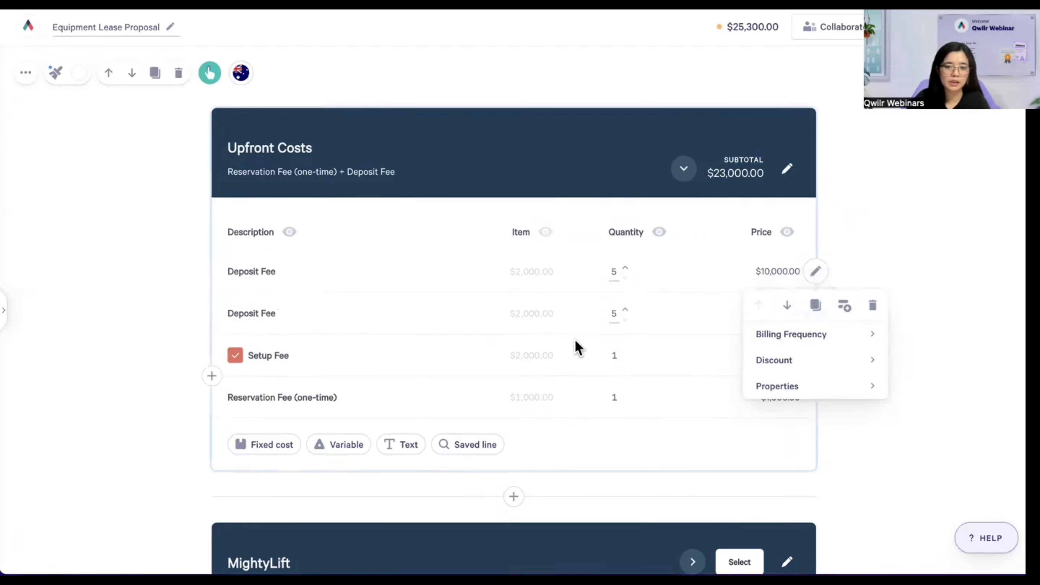
{"action": "left_click", "coordinate": [308, 308]}
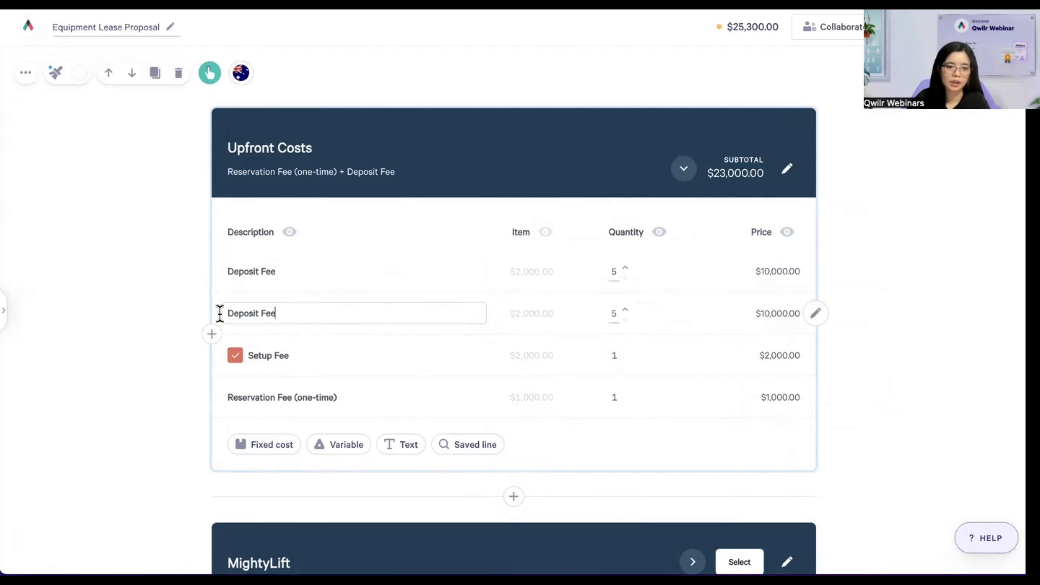
{"action": "left_click_drag", "start_coordinate": [224, 312], "coordinate": [305, 318]}
{"action": "left_click", "coordinate": [310, 318]}
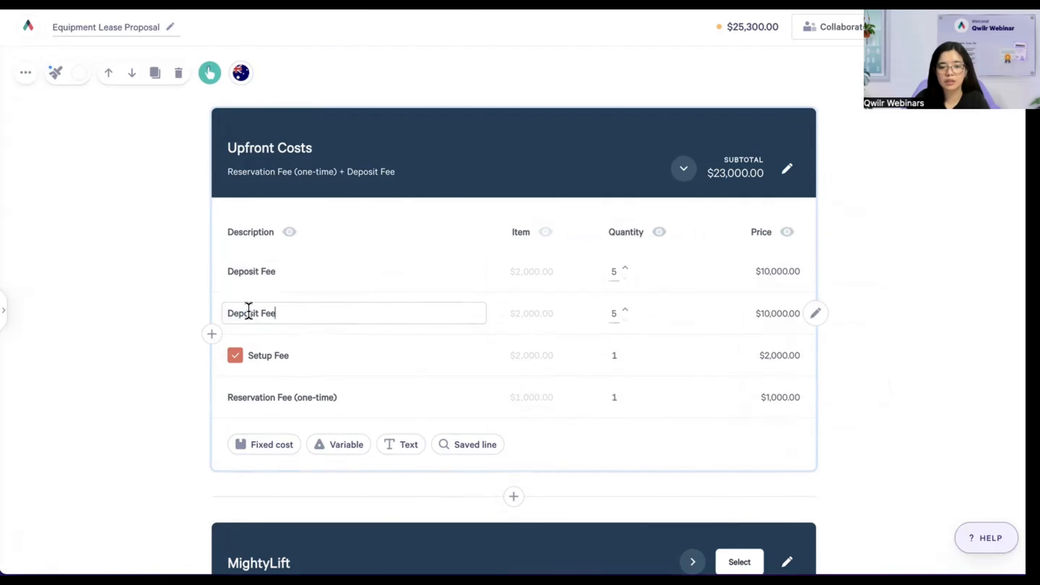
{"action": "left_click_drag", "start_coordinate": [230, 312], "coordinate": [311, 311]}
{"action": "left_click", "coordinate": [278, 313]}
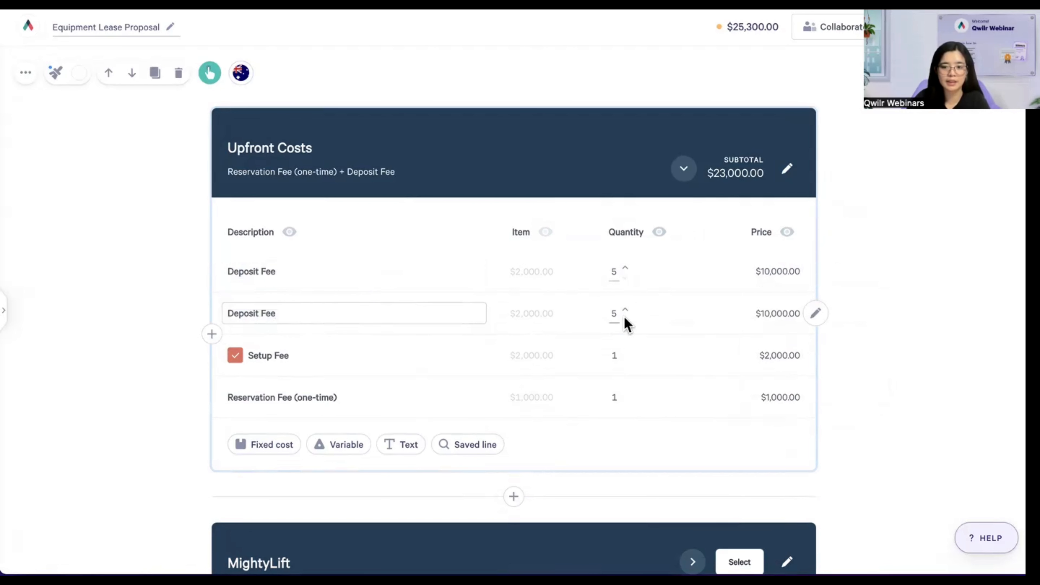
{"action": "left_click", "coordinate": [530, 312]}
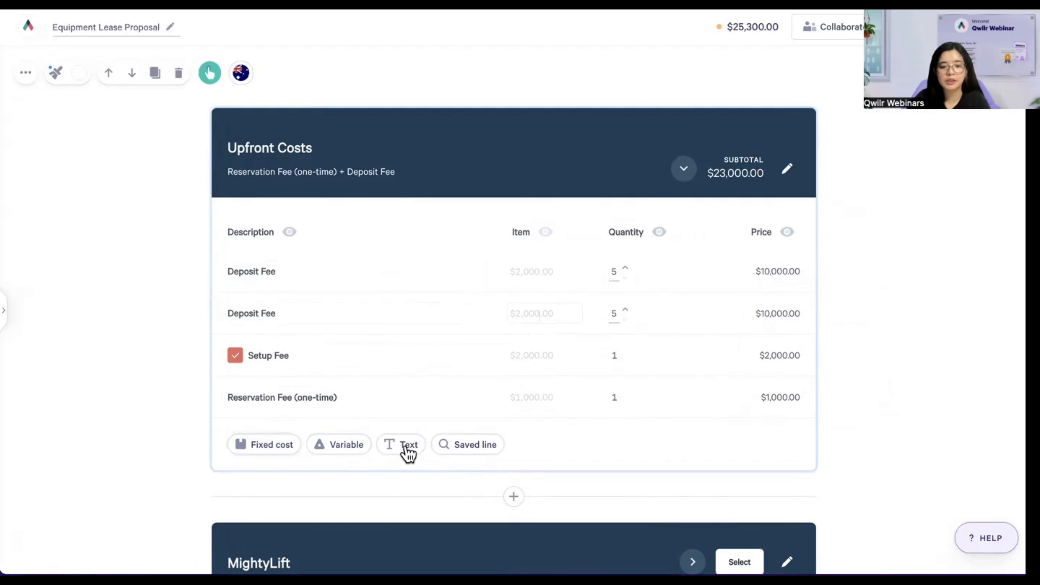
- Add a text line to Upfront Costs, move it above Setup Fee, and insert another below Setup Fee
{"action": "left_click", "coordinate": [403, 438]}
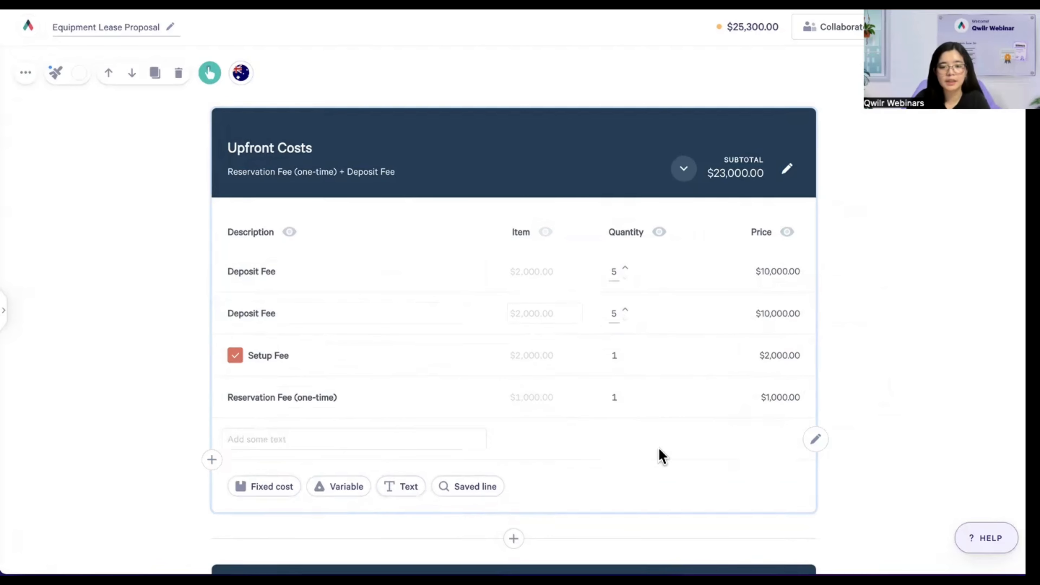
{"action": "mouse_move", "coordinate": [812, 441]}
{"action": "left_click", "coordinate": [761, 470]}
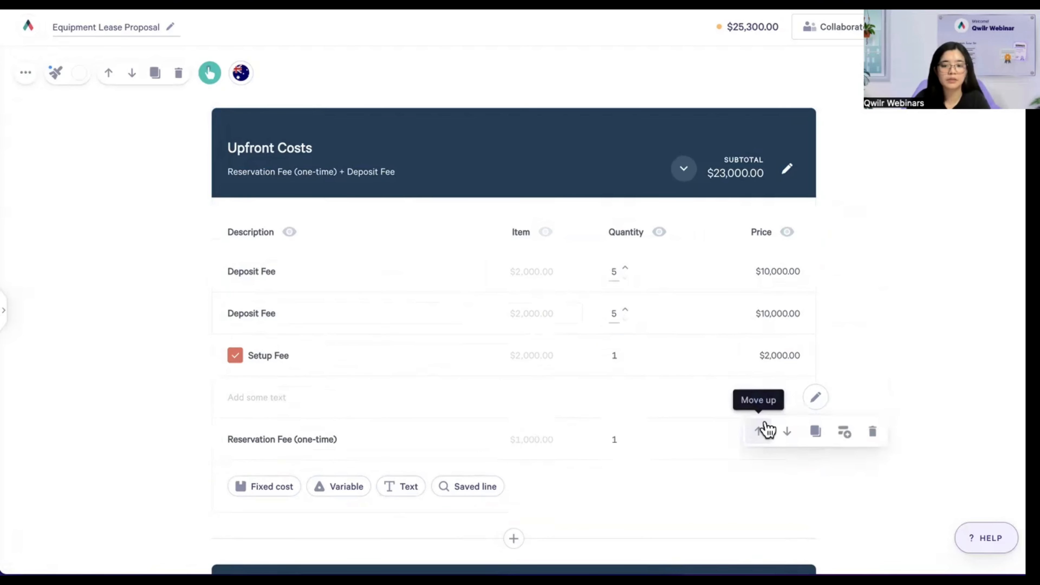
{"action": "left_click", "coordinate": [760, 429]}
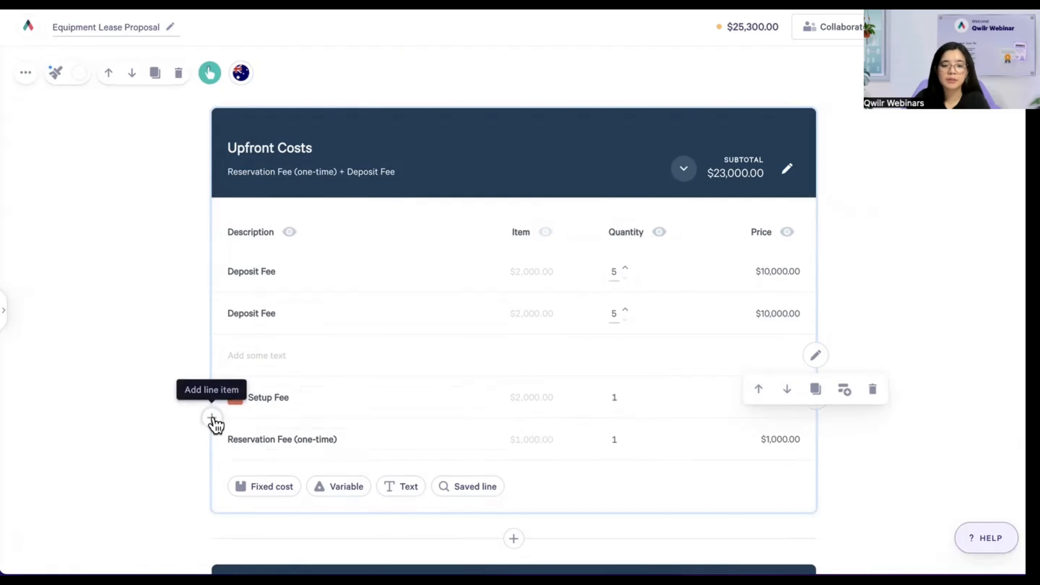
{"action": "left_click", "coordinate": [212, 418]}
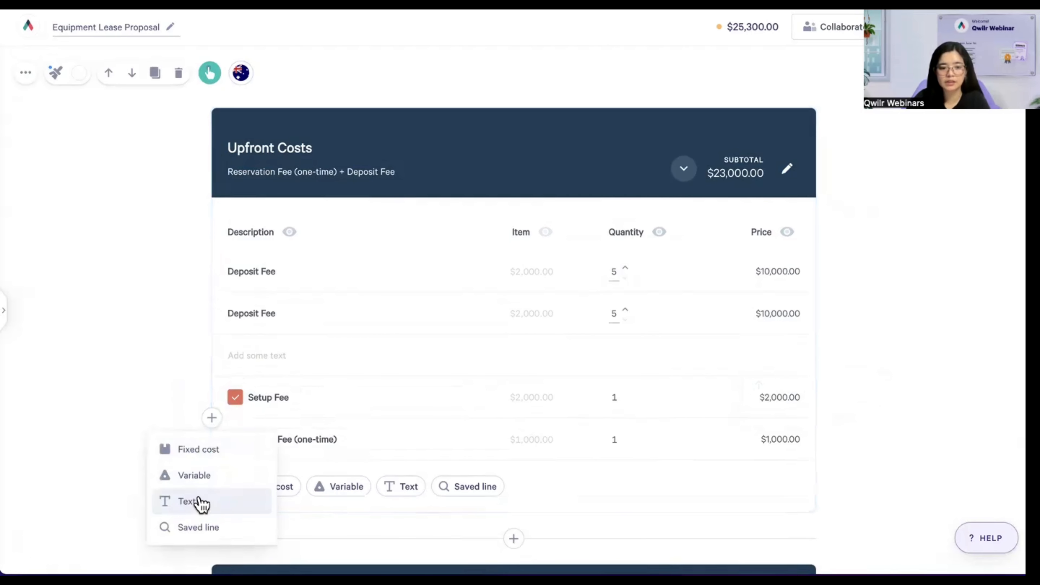
{"action": "left_click", "coordinate": [205, 502]}
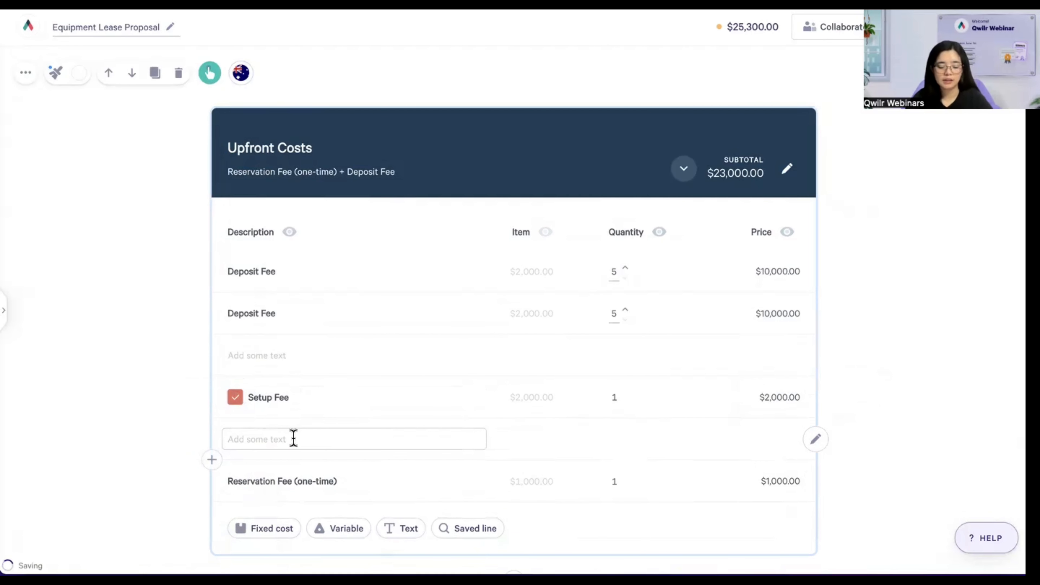
- Delete both empty text lines and the duplicate Deposit Fee, leaving a $13,000.00 subtotal
{"action": "left_click", "coordinate": [815, 439]}
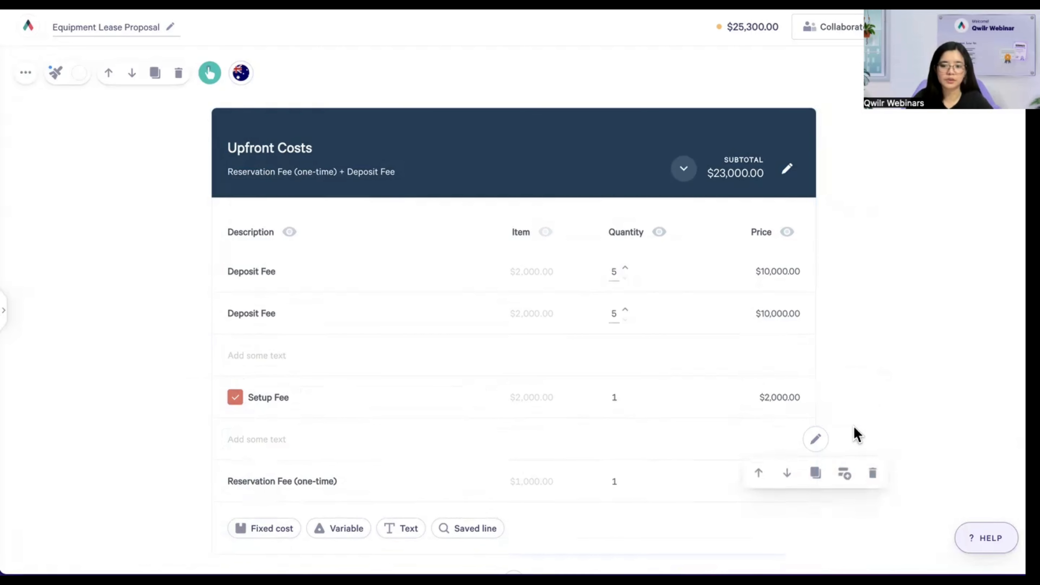
{"action": "left_click", "coordinate": [870, 472]}
{"action": "left_click", "coordinate": [814, 355]}
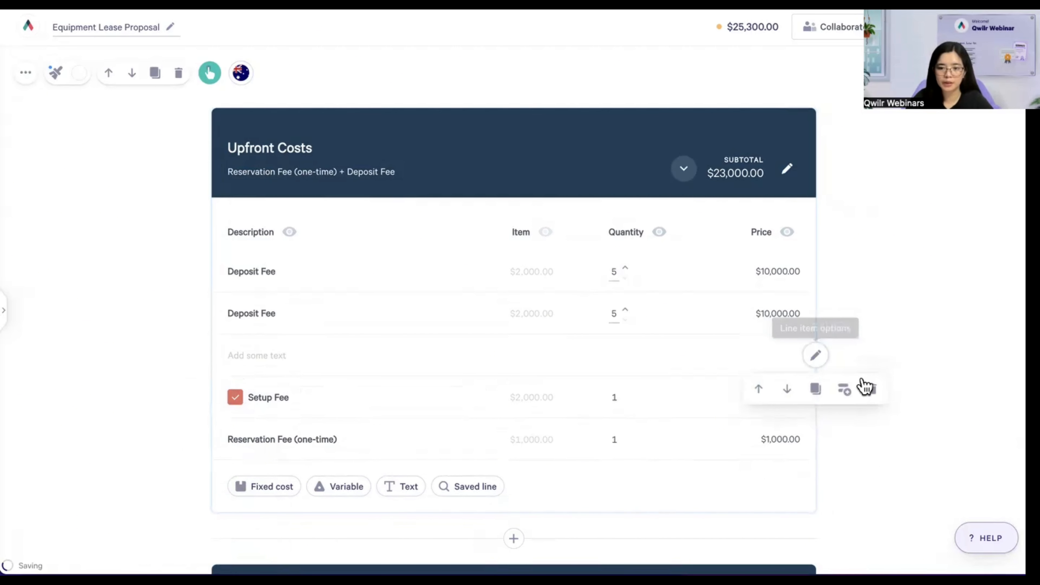
{"action": "left_click", "coordinate": [871, 389]}
{"action": "left_click", "coordinate": [815, 277]}
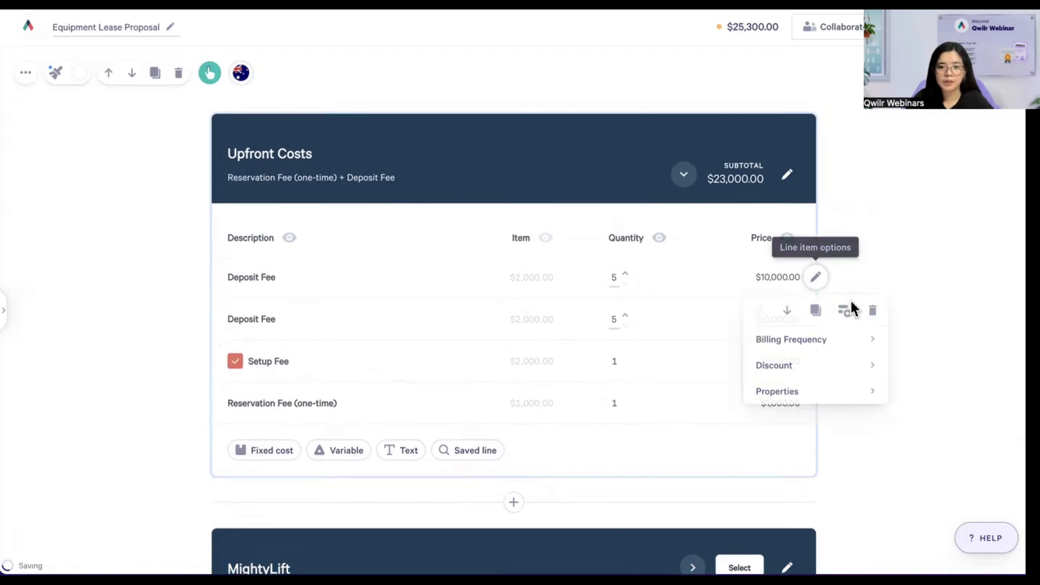
{"action": "left_click", "coordinate": [873, 311]}
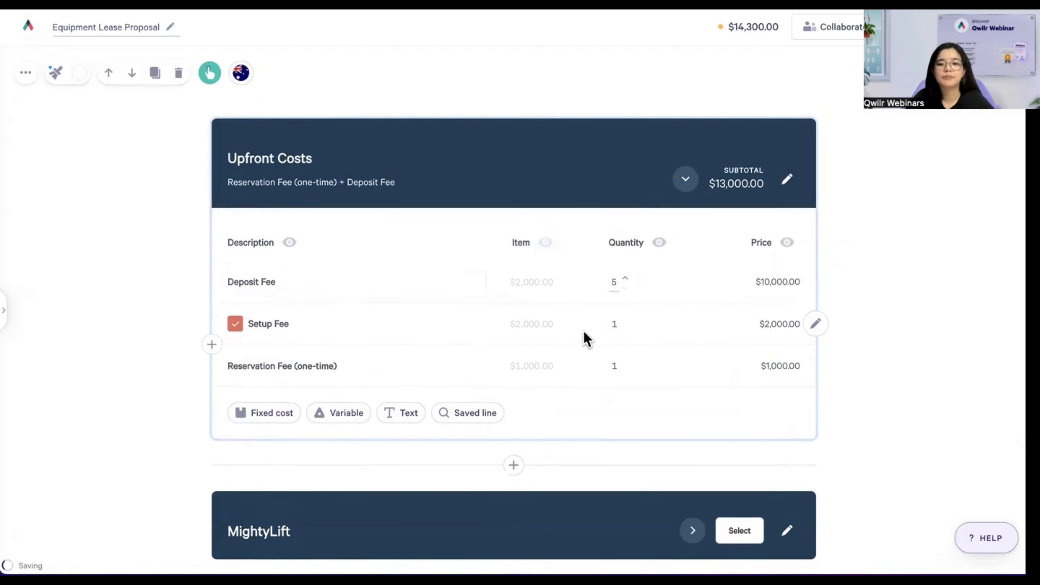
- Scroll down past Upfront Costs to the MightyLift, IronPeak, Rockridge and Commercial Terms blocks
{"action": "scroll", "coordinate": [586, 338], "scroll_direction": "down", "scroll_amount": 1}
{"action": "scroll", "coordinate": [586, 339], "scroll_direction": "down", "scroll_amount": 6}
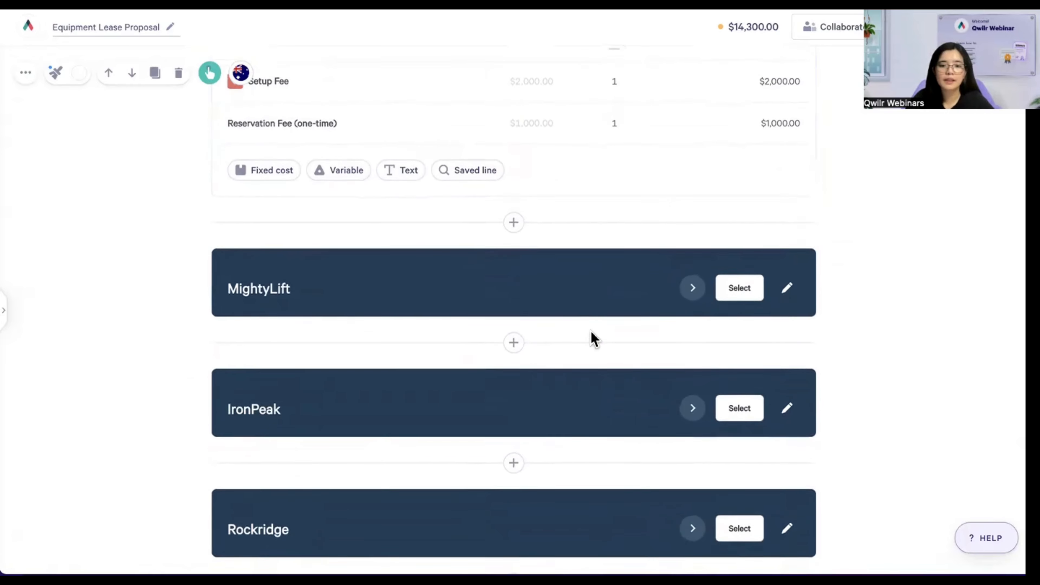
{"action": "scroll", "coordinate": [592, 333], "scroll_direction": "down", "scroll_amount": 2}
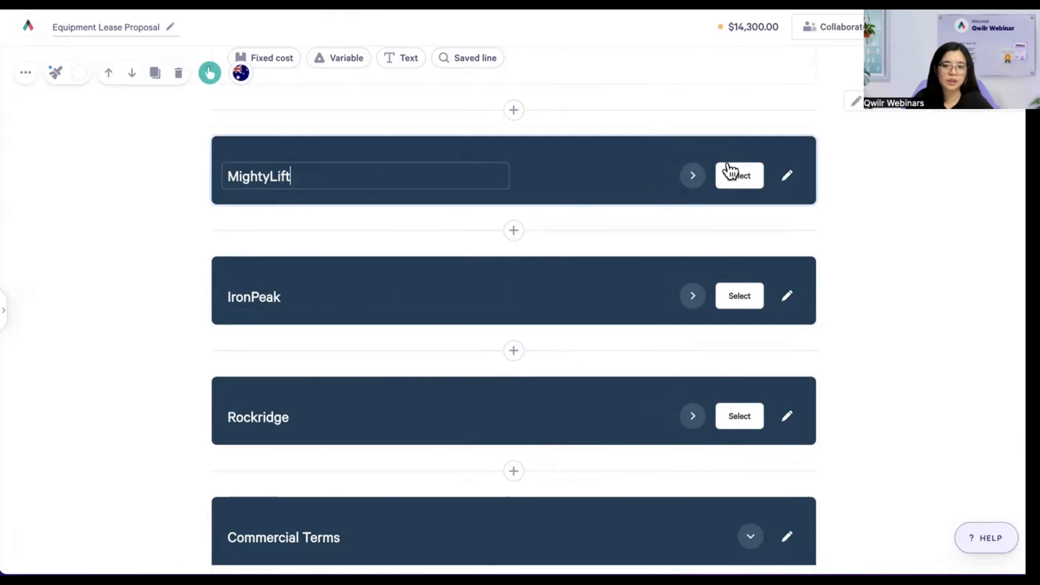
- Select the MightyLift section name and try showing, then hiding, its header subtotal
{"action": "double_click", "coordinate": [385, 178]}
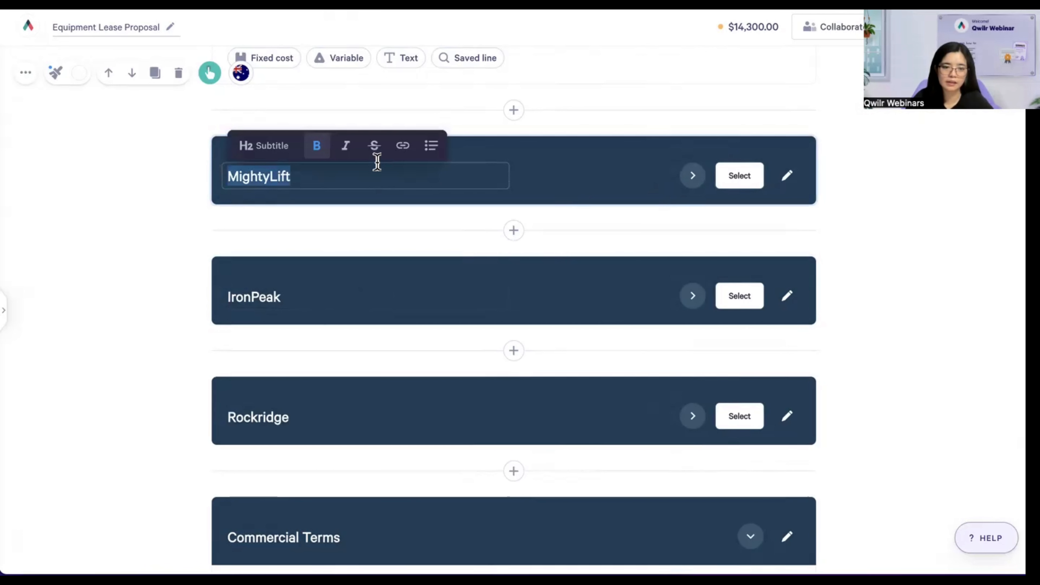
{"action": "double_click", "coordinate": [245, 175]}
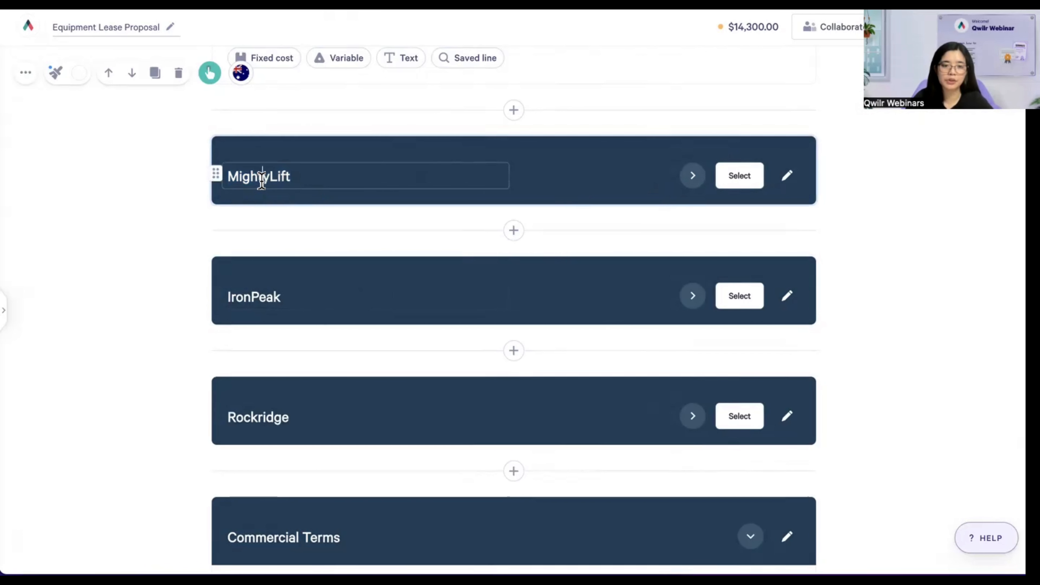
{"action": "double_click", "coordinate": [261, 180]}
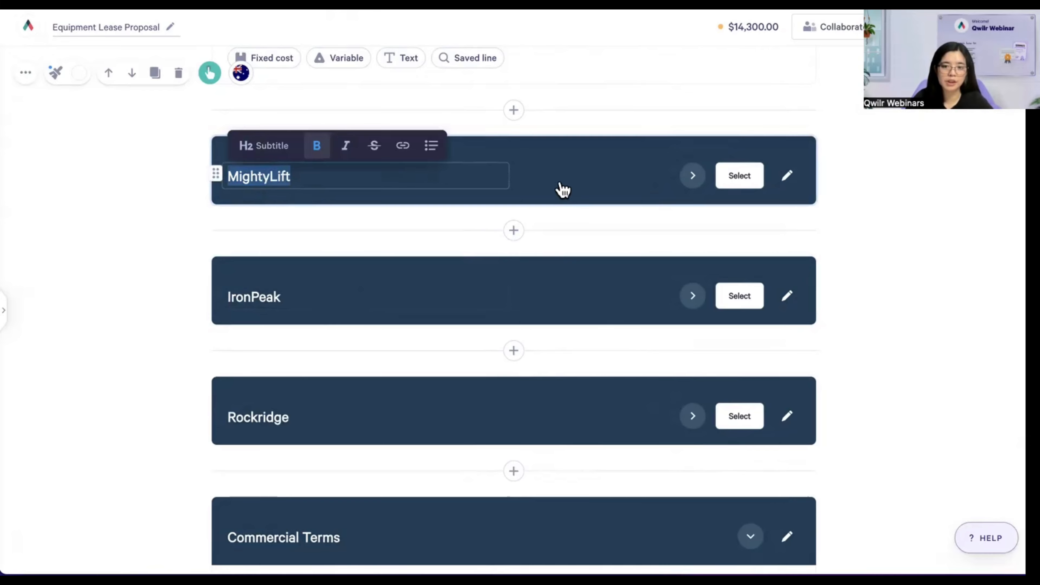
{"action": "left_click", "coordinate": [782, 184]}
{"action": "mouse_move", "coordinate": [824, 232]}
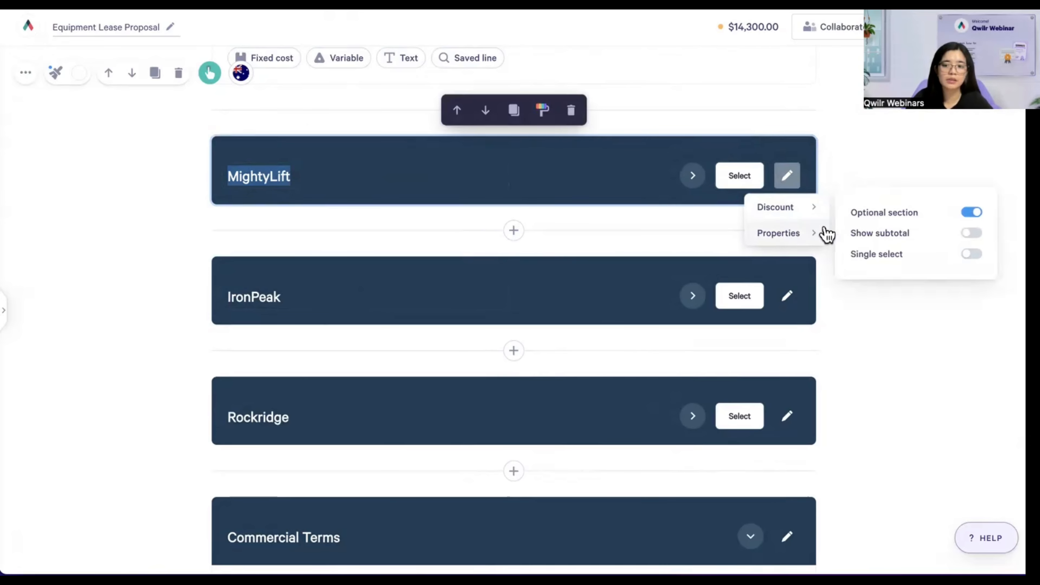
{"action": "left_click", "coordinate": [972, 233]}
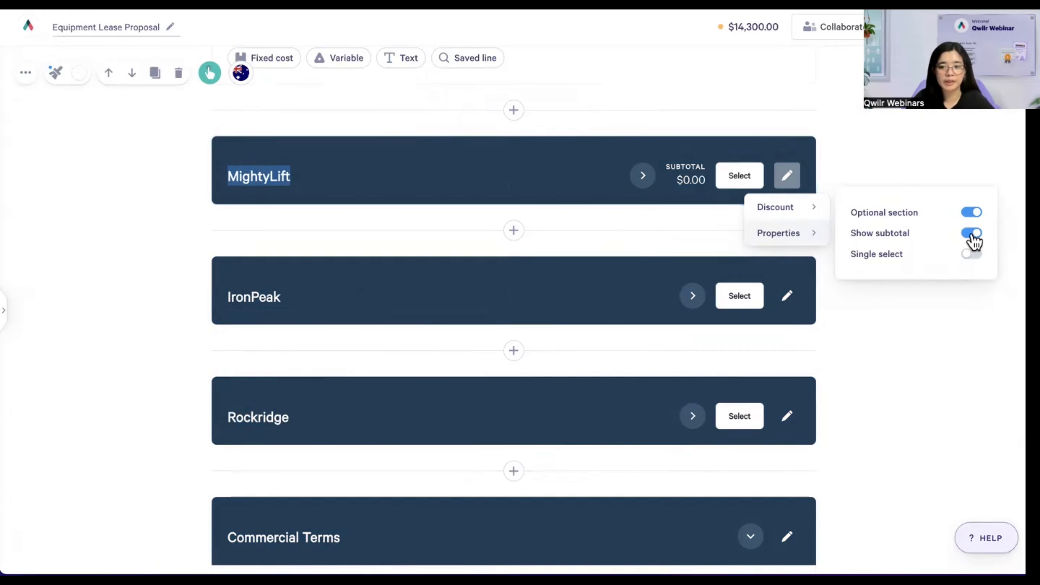
{"action": "left_click", "coordinate": [972, 234]}
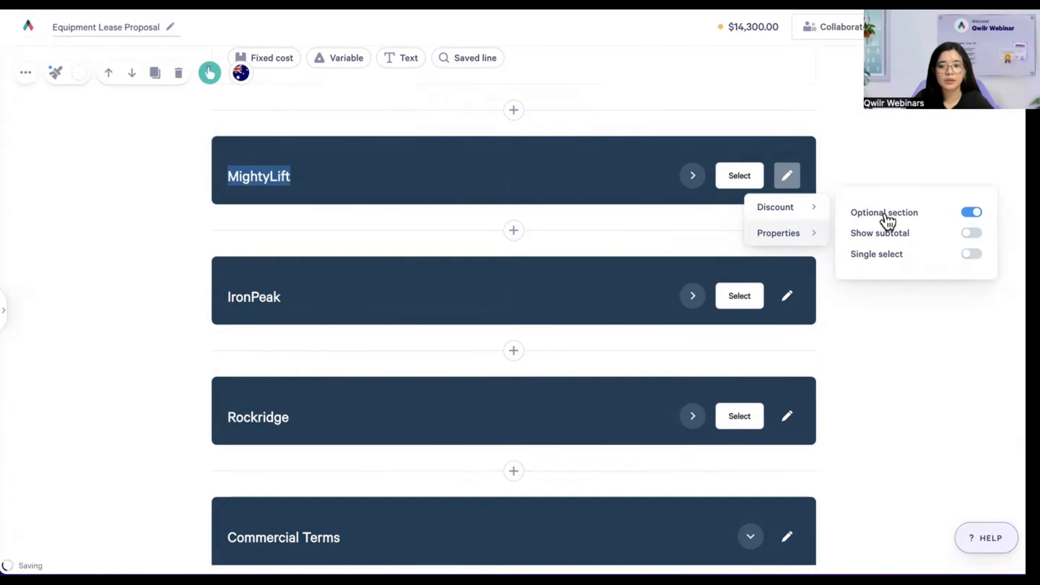
- Keep MightyLift as an optional section and expand it to show its lines
{"action": "left_click", "coordinate": [970, 213]}
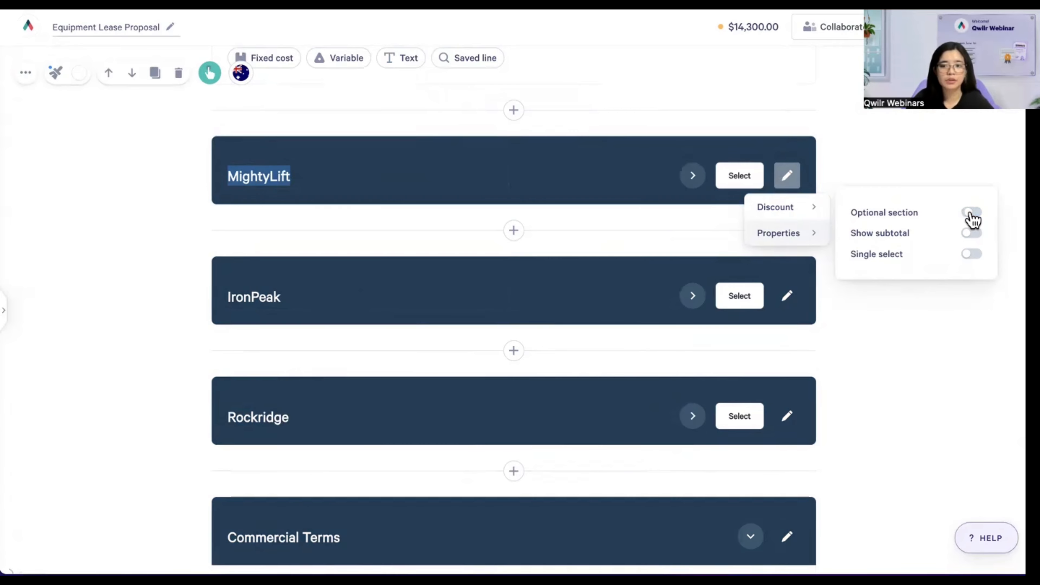
{"action": "left_click", "coordinate": [971, 214]}
{"action": "left_click", "coordinate": [971, 214]}
{"action": "left_click", "coordinate": [971, 213]}
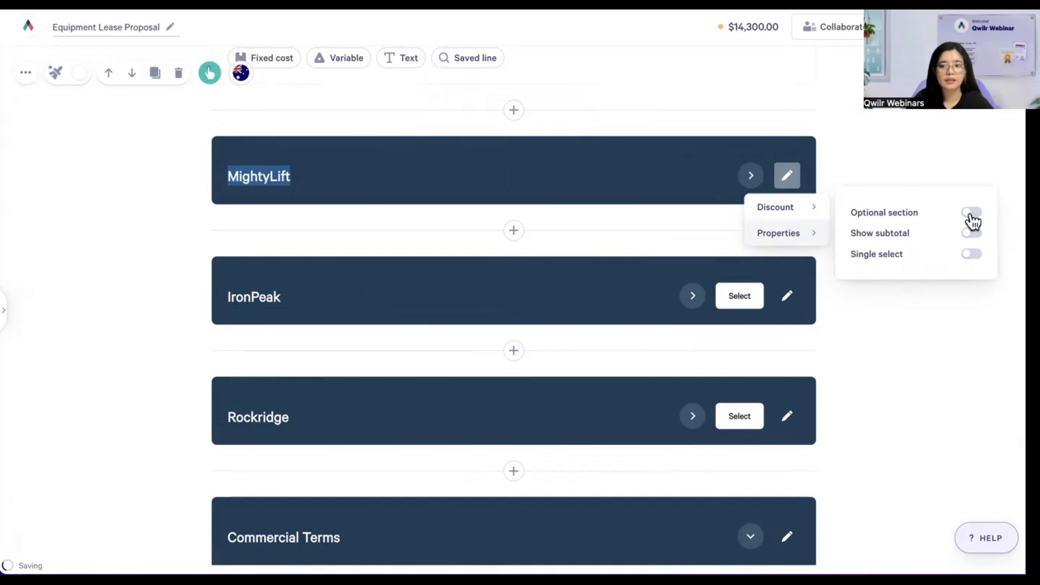
{"action": "left_click", "coordinate": [971, 213]}
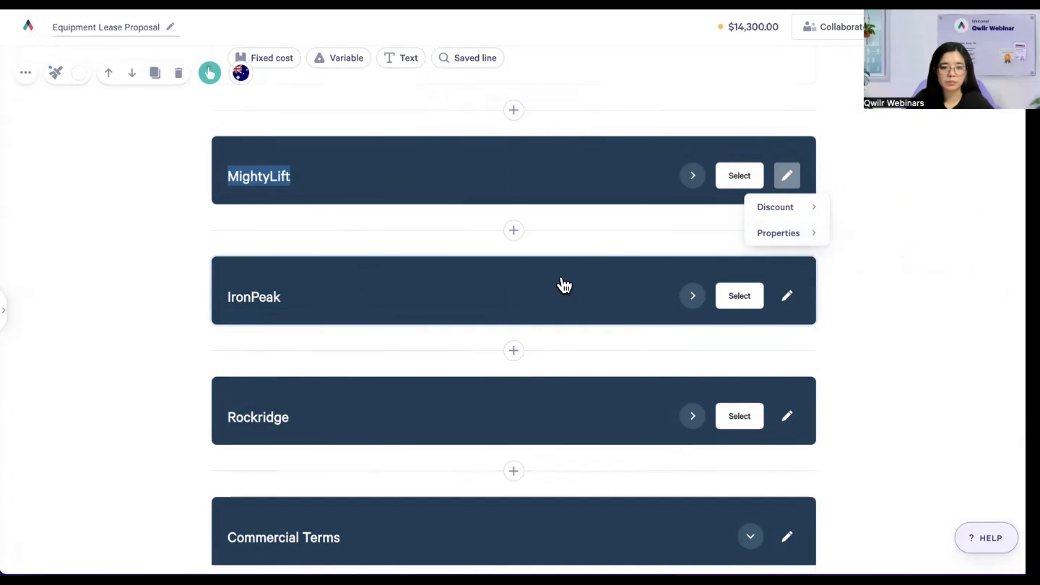
{"action": "left_click", "coordinate": [692, 176]}
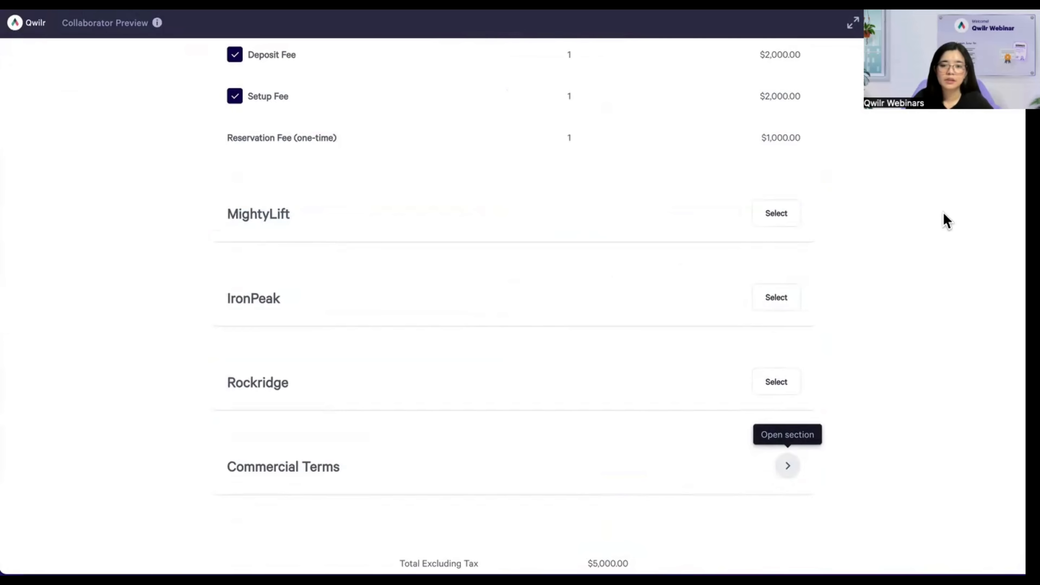
- Reload the client preview to show the restyled proposal with the $13,000 upfront subtotal
{"action": "key", "text": "super+r"}
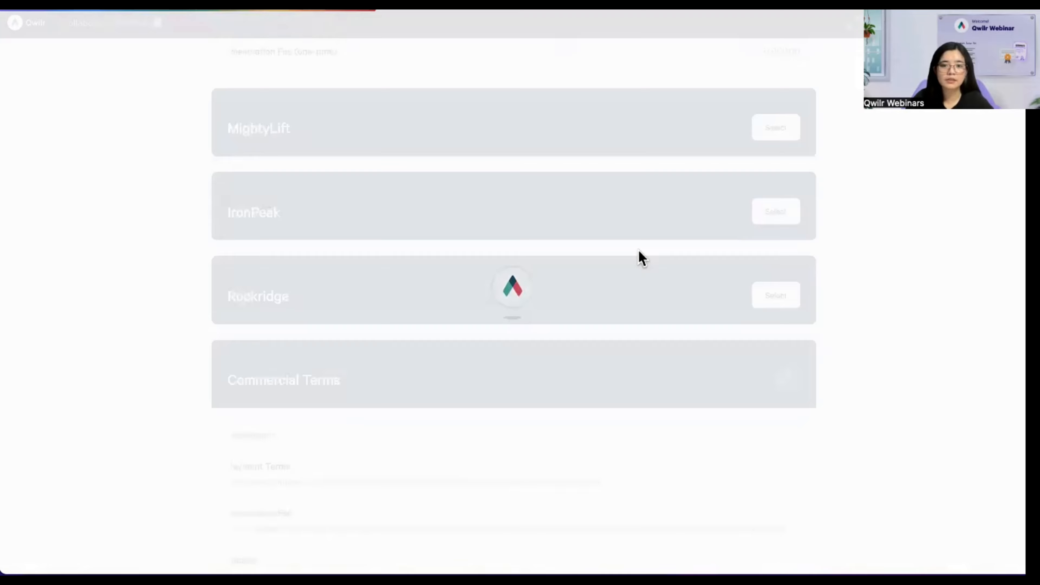
{"action": "scroll", "coordinate": [524, 223], "scroll_direction": "up", "scroll_amount": 5}
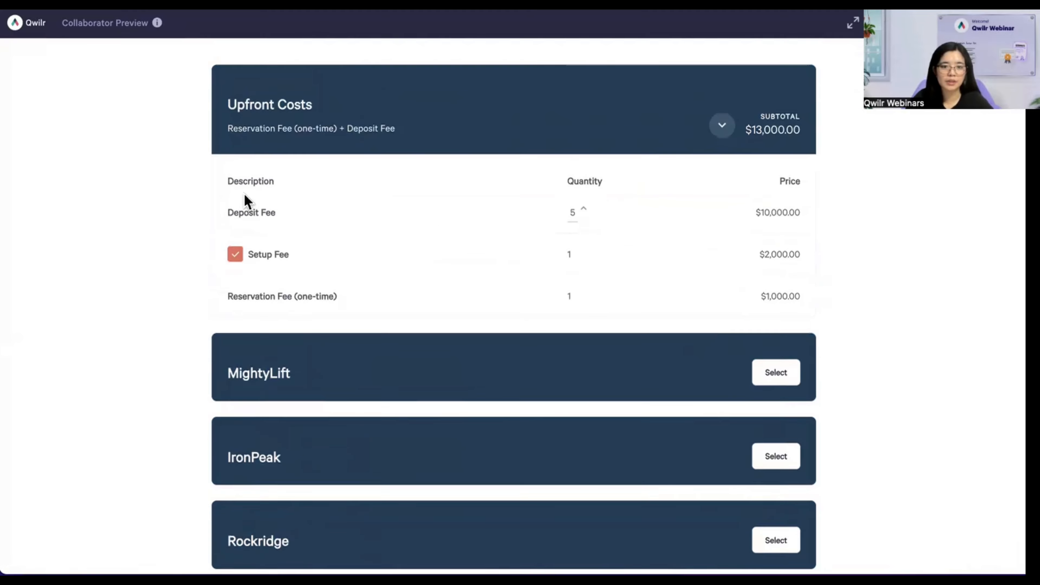
{"action": "left_click_drag", "start_coordinate": [233, 181], "coordinate": [714, 294]}
{"action": "scroll", "coordinate": [704, 298], "scroll_direction": "down", "scroll_amount": 5}
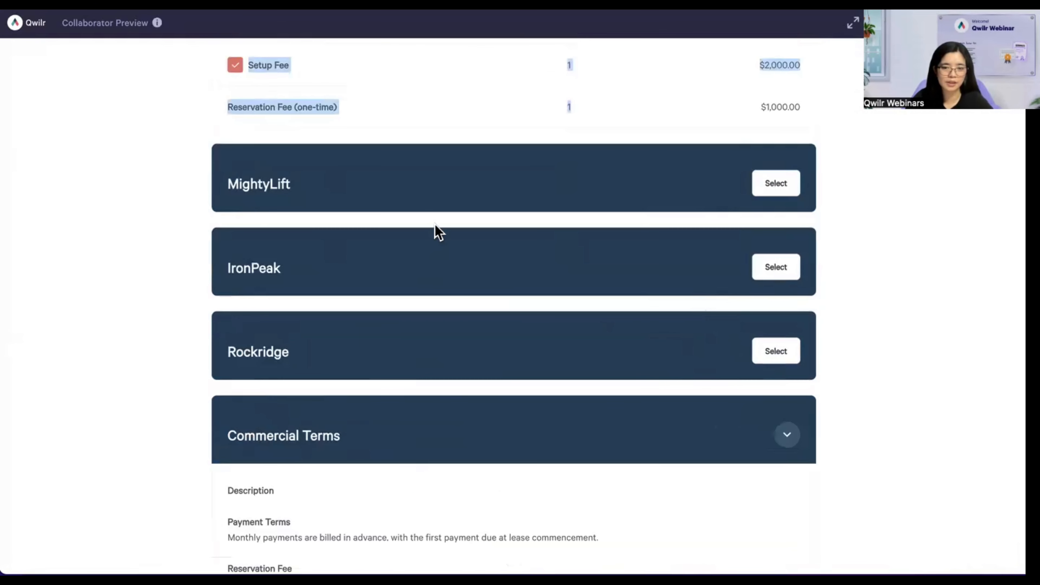
{"action": "scroll", "coordinate": [384, 213], "scroll_direction": "up", "scroll_amount": 1}
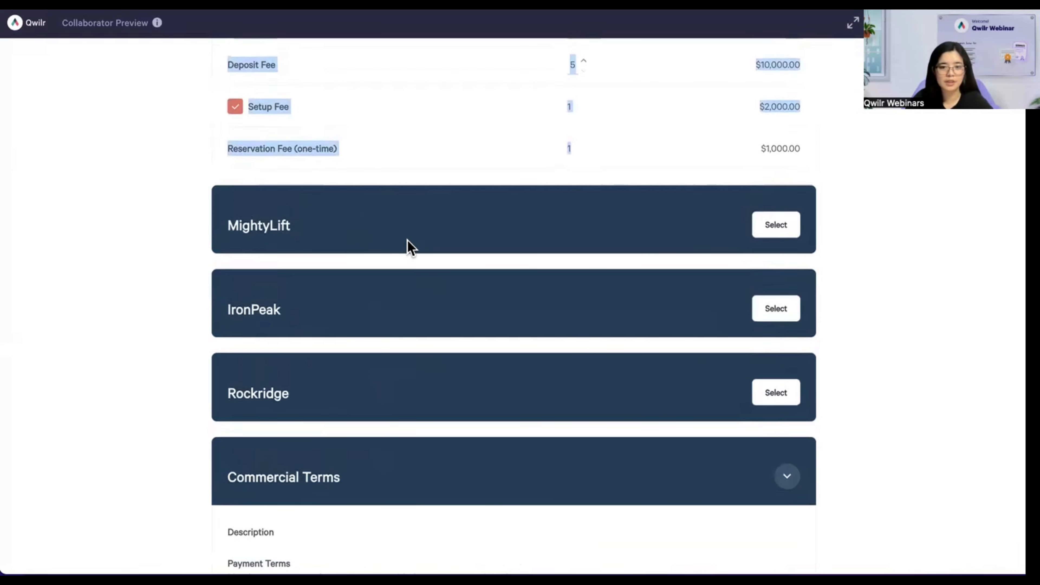
{"action": "left_click", "coordinate": [411, 246]}
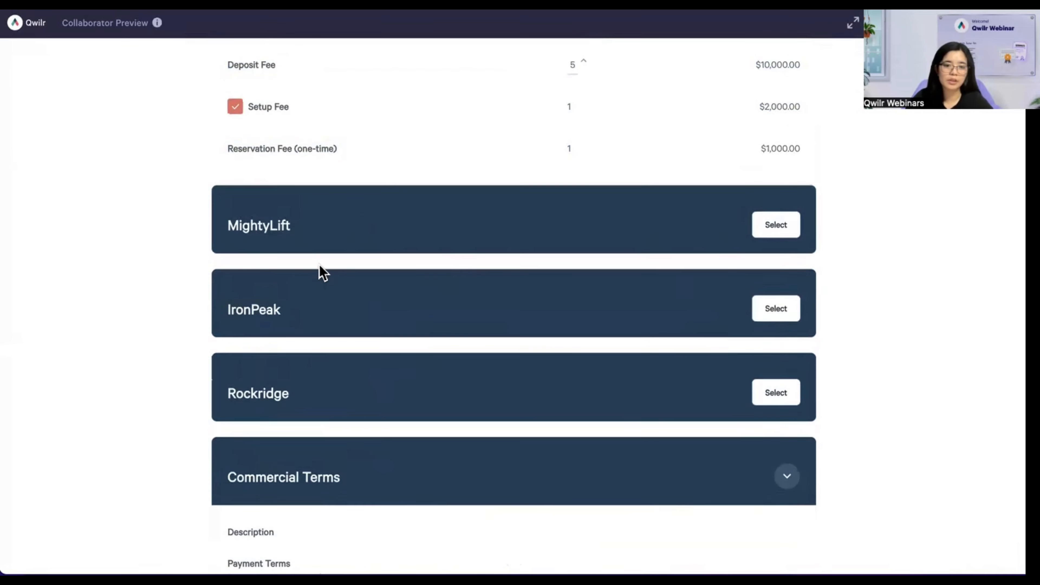
- Select MightyLift, then IronPeak, then Rockridge, and deselect Rockridge again
{"action": "left_click", "coordinate": [762, 228]}
{"action": "left_click", "coordinate": [775, 318]}
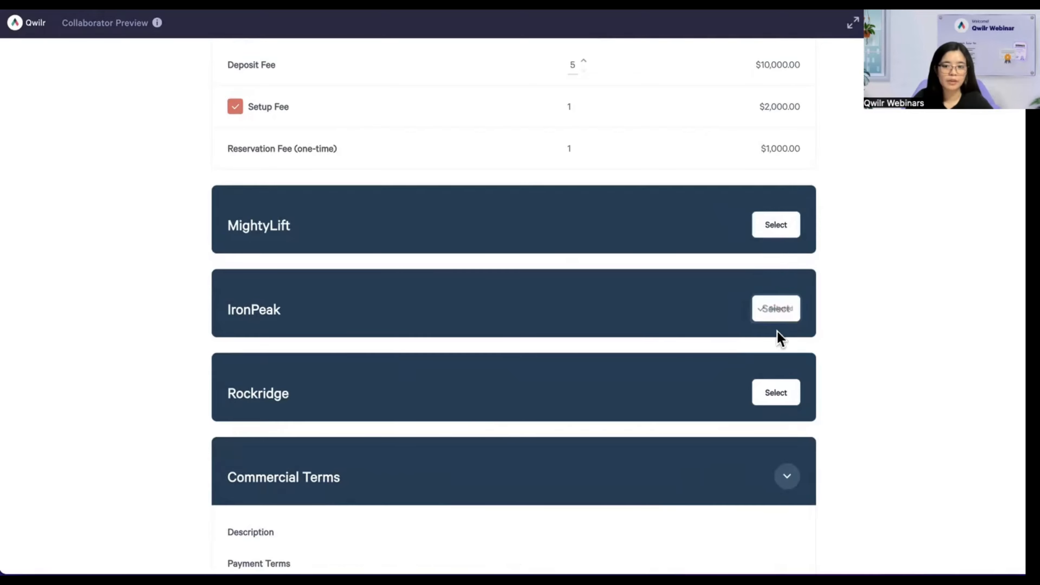
{"action": "left_click", "coordinate": [774, 400]}
{"action": "left_click", "coordinate": [749, 392]}
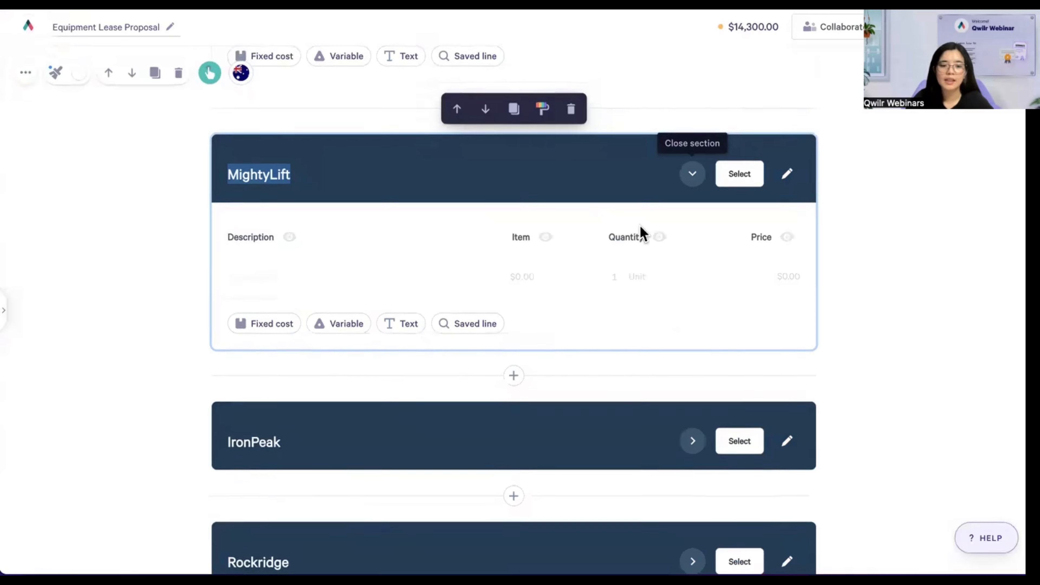
- Scroll to Commercial Terms, edit its title, and view then dismiss the line-item type choices
{"action": "scroll", "coordinate": [643, 232], "scroll_direction": "down", "scroll_amount": 4}
{"action": "scroll", "coordinate": [643, 232], "scroll_direction": "down", "scroll_amount": 9}
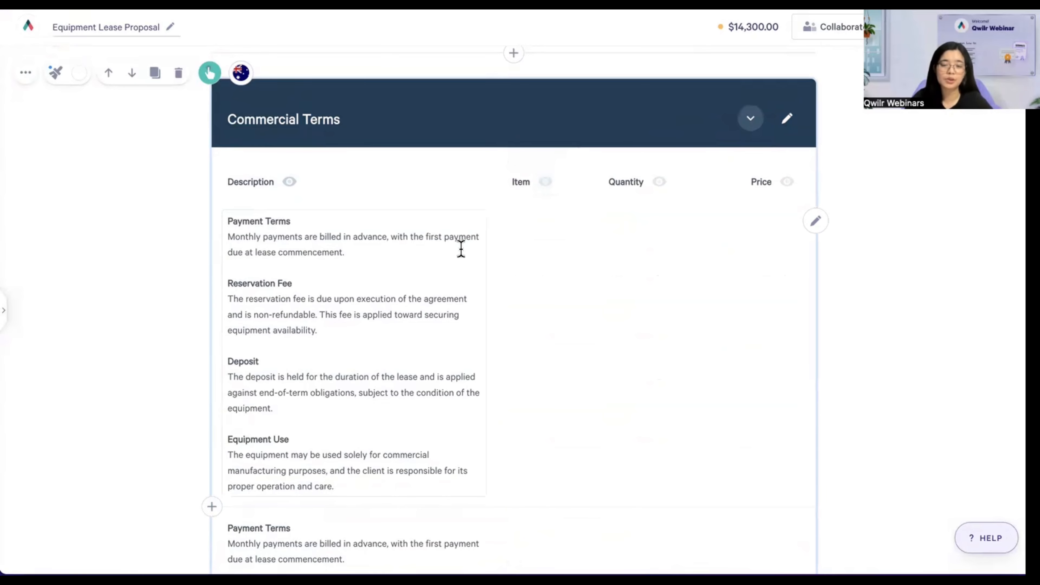
{"action": "left_click", "coordinate": [364, 115]}
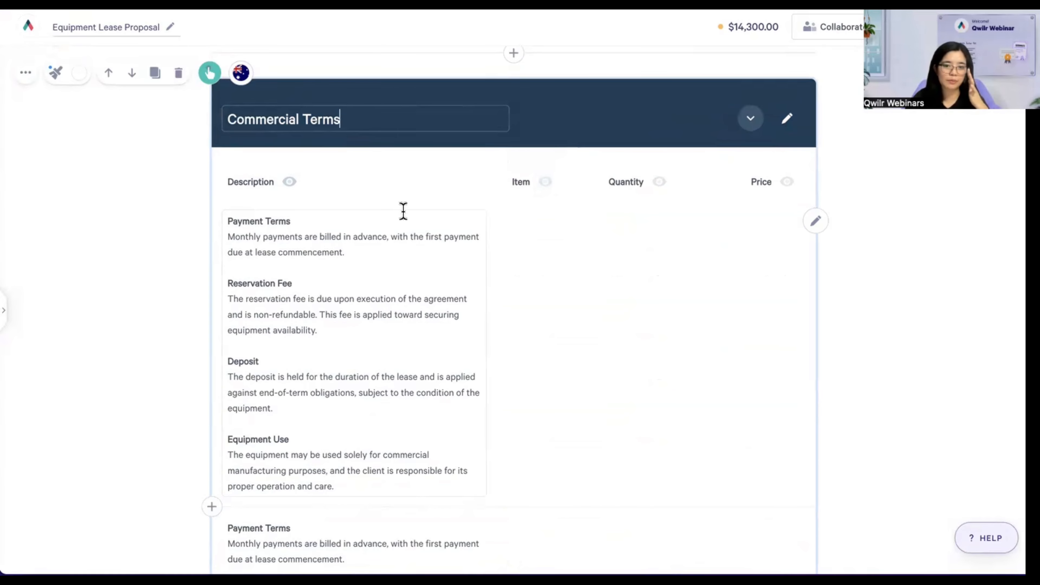
{"action": "scroll", "coordinate": [349, 312], "scroll_direction": "down", "scroll_amount": 1}
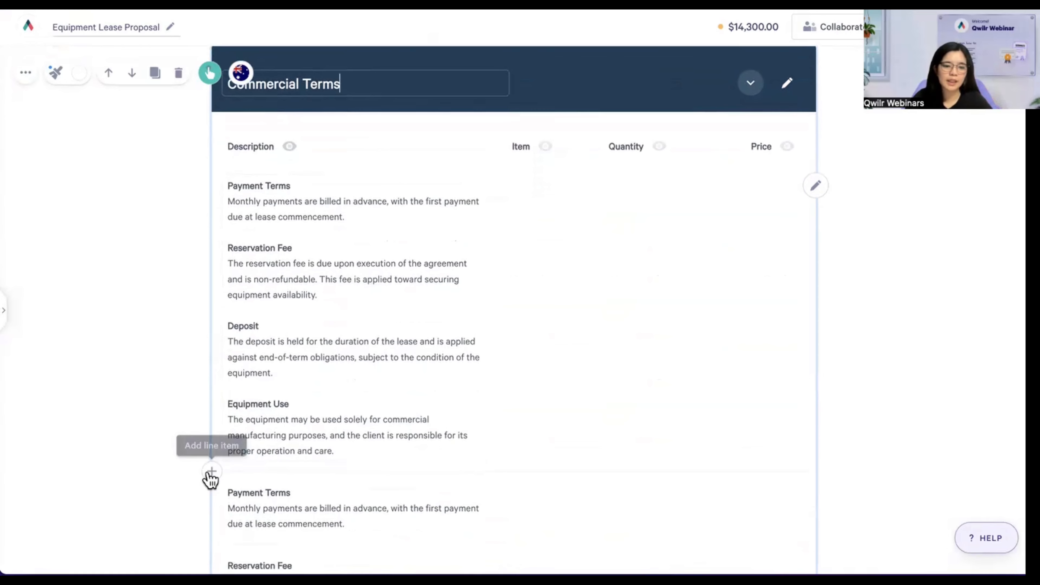
{"action": "left_click", "coordinate": [211, 475]}
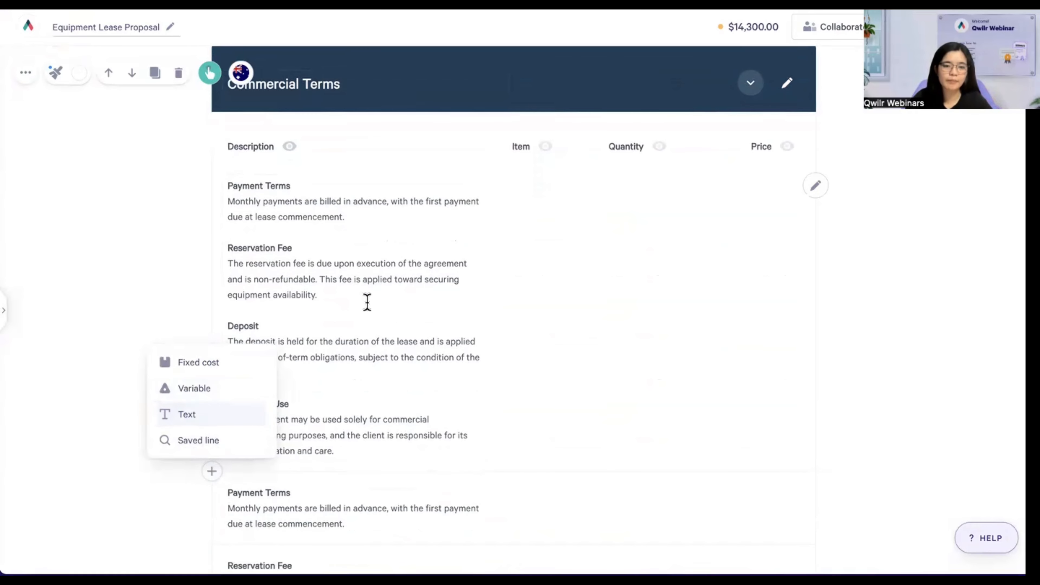
{"action": "left_click", "coordinate": [365, 302]}
- Review the combined terms text, selecting the whole block and the Deposit and Equipment Use terms
{"action": "left_click_drag", "start_coordinate": [229, 184], "coordinate": [349, 449]}
{"action": "left_click", "coordinate": [395, 345]}
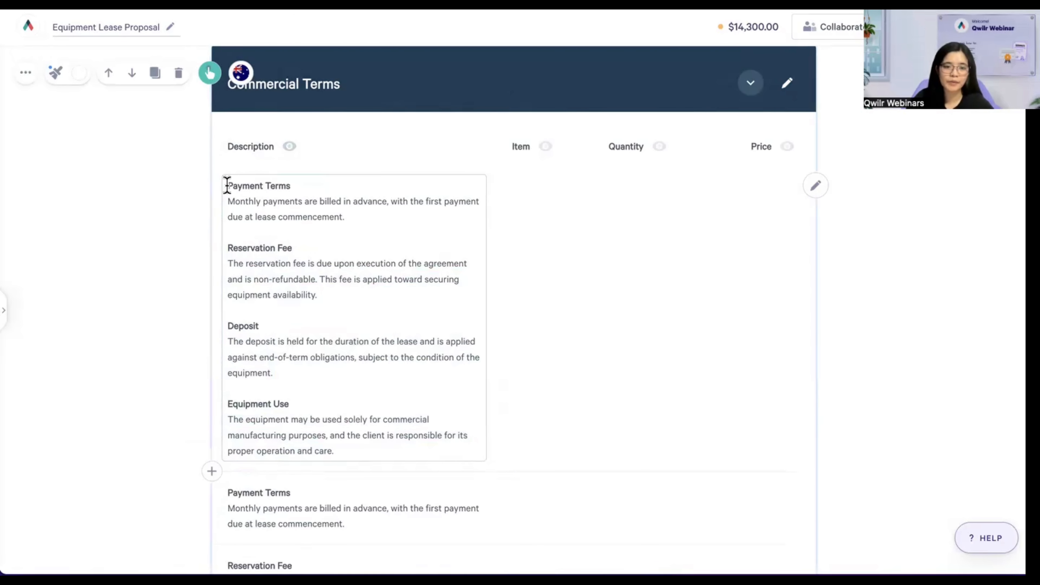
{"action": "left_click_drag", "start_coordinate": [229, 186], "coordinate": [349, 451]}
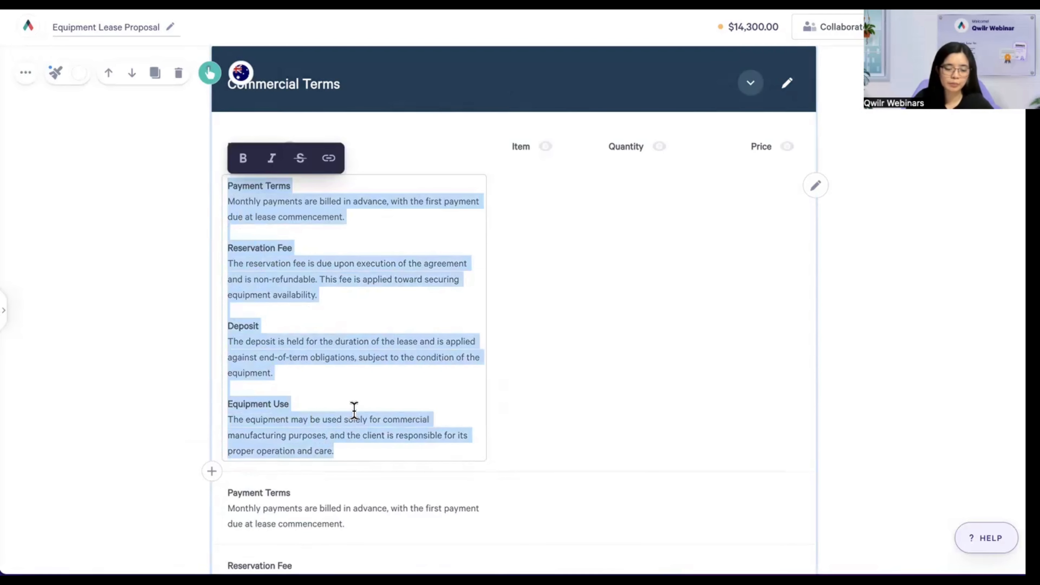
{"action": "left_click", "coordinate": [353, 409]}
{"action": "left_click_drag", "start_coordinate": [223, 320], "coordinate": [362, 450]}
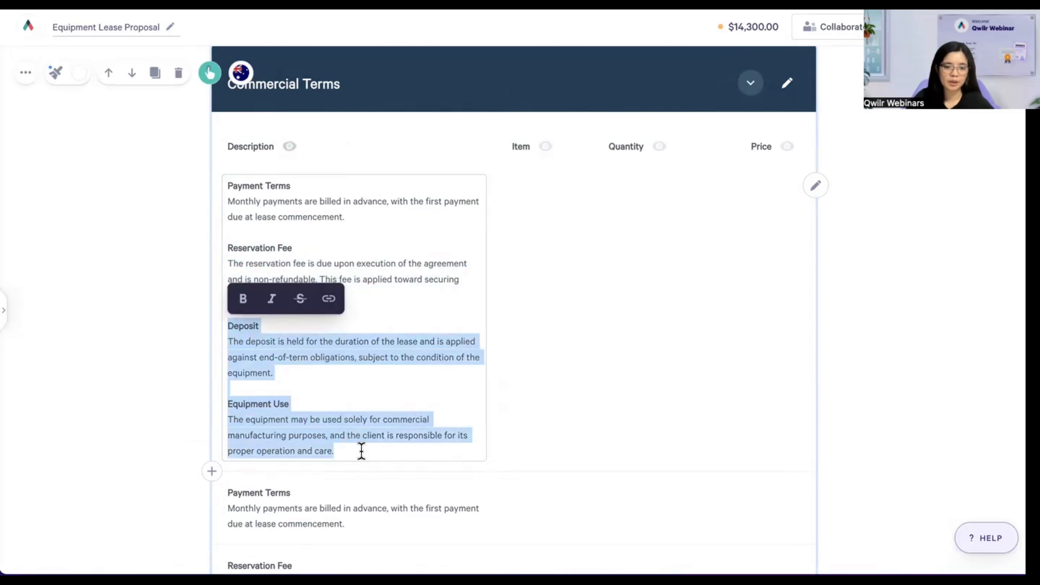
{"action": "left_click", "coordinate": [338, 369]}
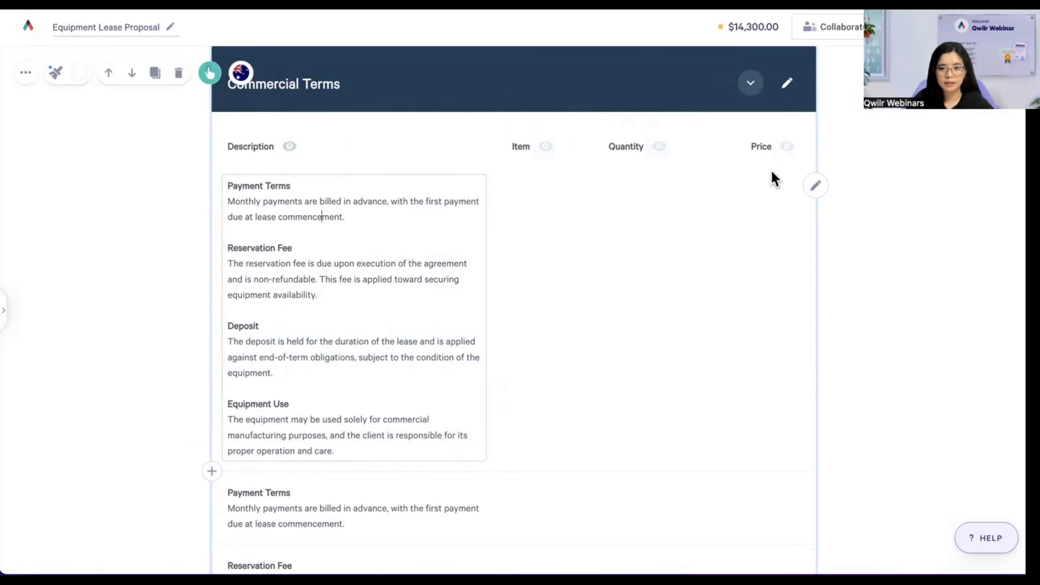
{"action": "left_click", "coordinate": [787, 335]}
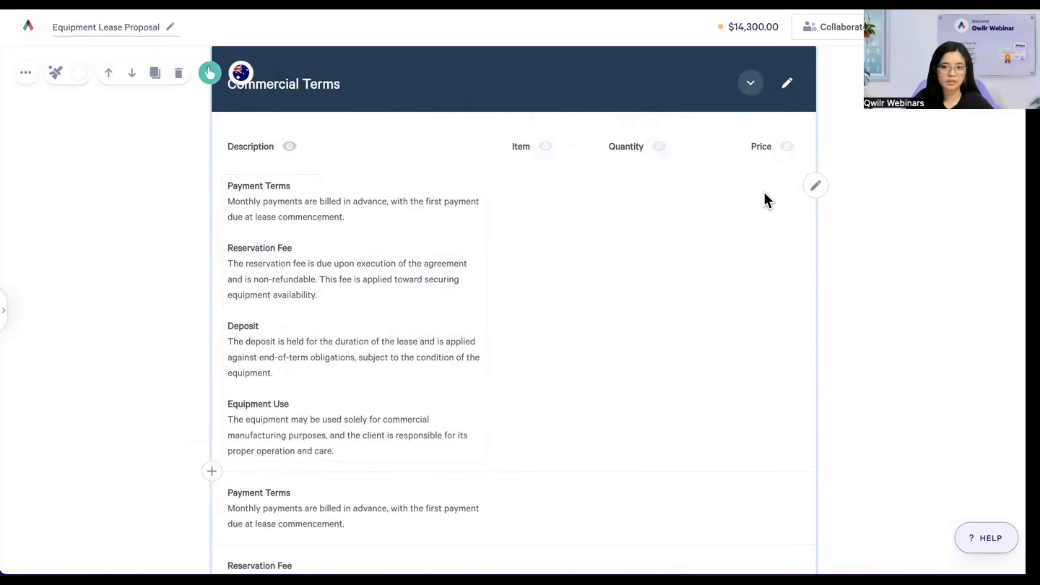
- Check the separate Payment Terms, Reservation Fee and Equipment Use lines further down
{"action": "scroll", "coordinate": [420, 423], "scroll_direction": "down", "scroll_amount": 2}
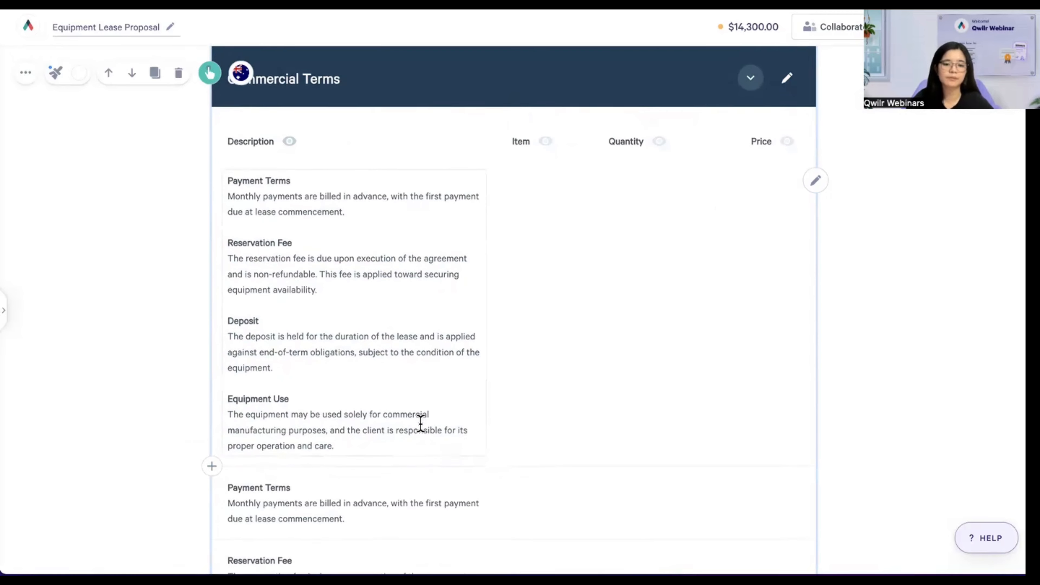
{"action": "scroll", "coordinate": [433, 318], "scroll_direction": "down", "scroll_amount": 3}
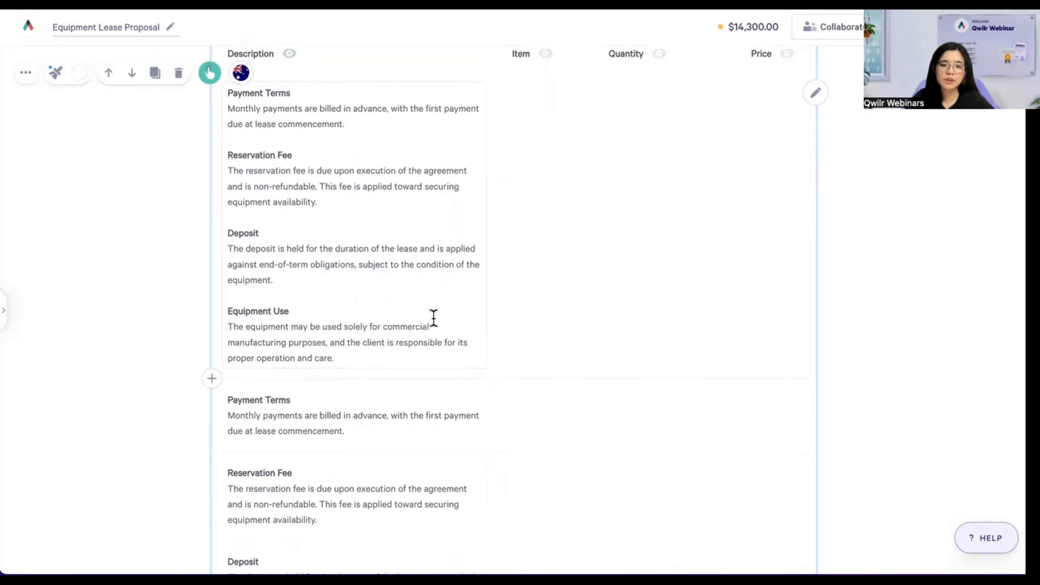
{"action": "scroll", "coordinate": [393, 271], "scroll_direction": "down", "scroll_amount": 3}
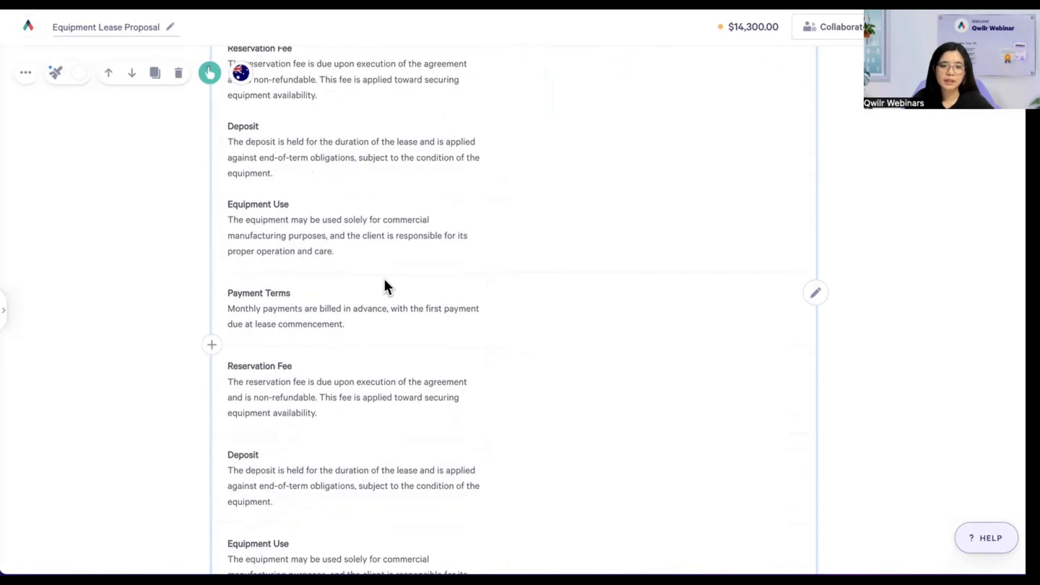
{"action": "scroll", "coordinate": [385, 281], "scroll_direction": "down", "scroll_amount": 2}
{"action": "scroll", "coordinate": [384, 275], "scroll_direction": "down", "scroll_amount": 3}
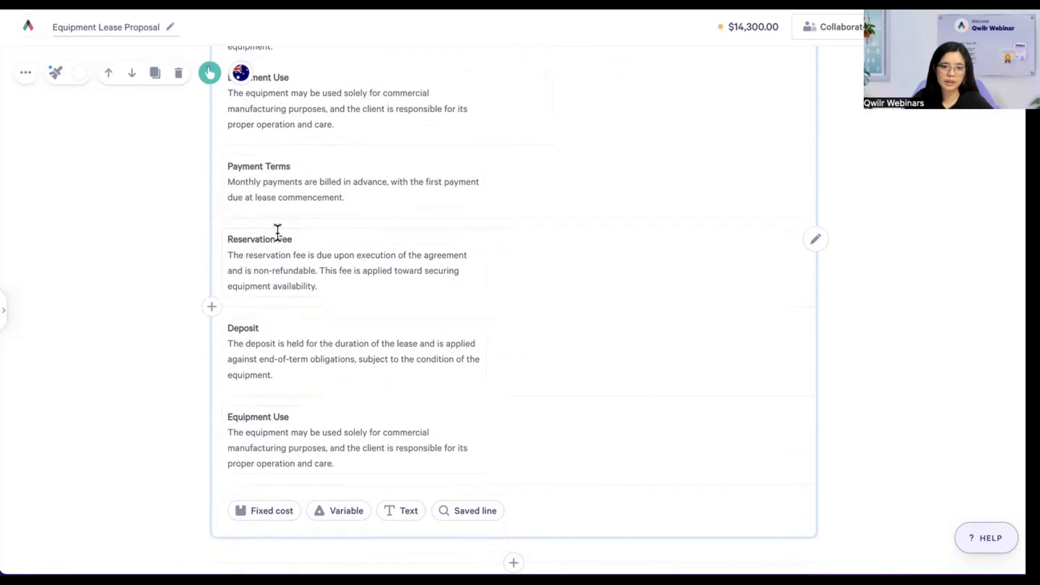
{"action": "left_click", "coordinate": [260, 199]}
{"action": "left_click", "coordinate": [255, 274]}
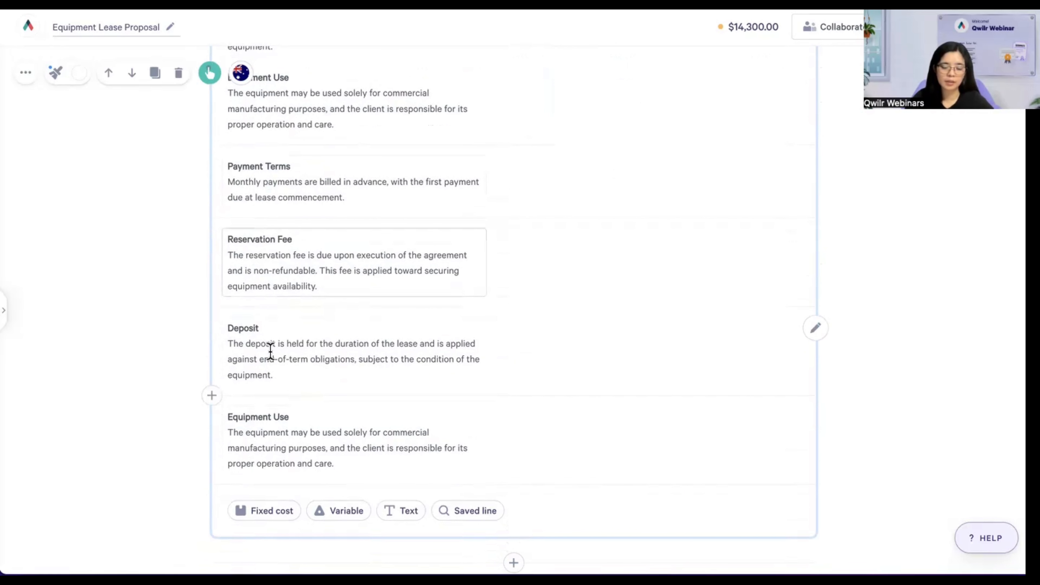
{"action": "left_click", "coordinate": [245, 432]}
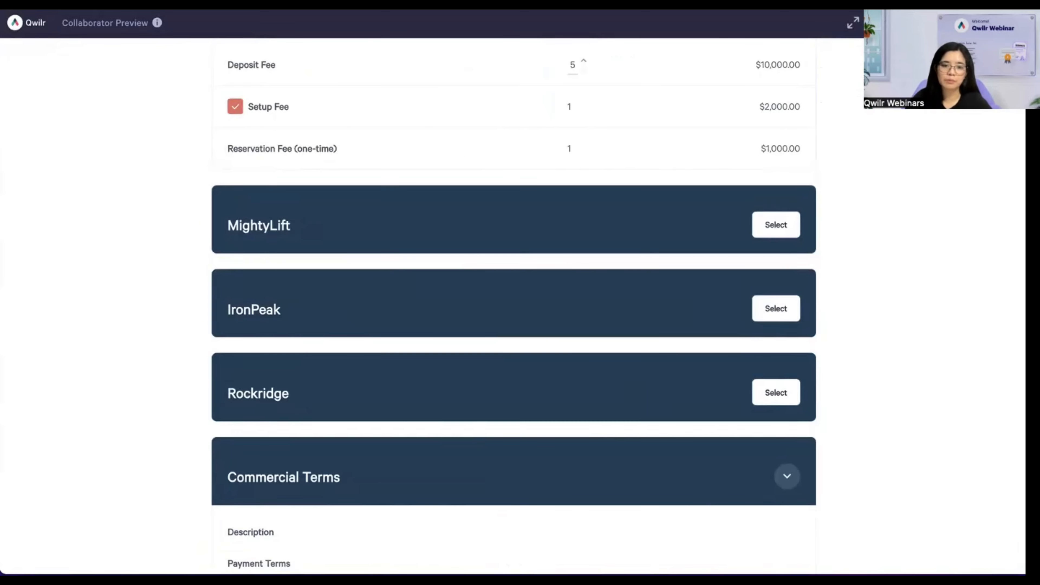
{"action": "scroll", "coordinate": [518, 147], "scroll_direction": "down", "scroll_amount": 8}
{"action": "scroll", "coordinate": [517, 153], "scroll_direction": "down", "scroll_amount": 3}
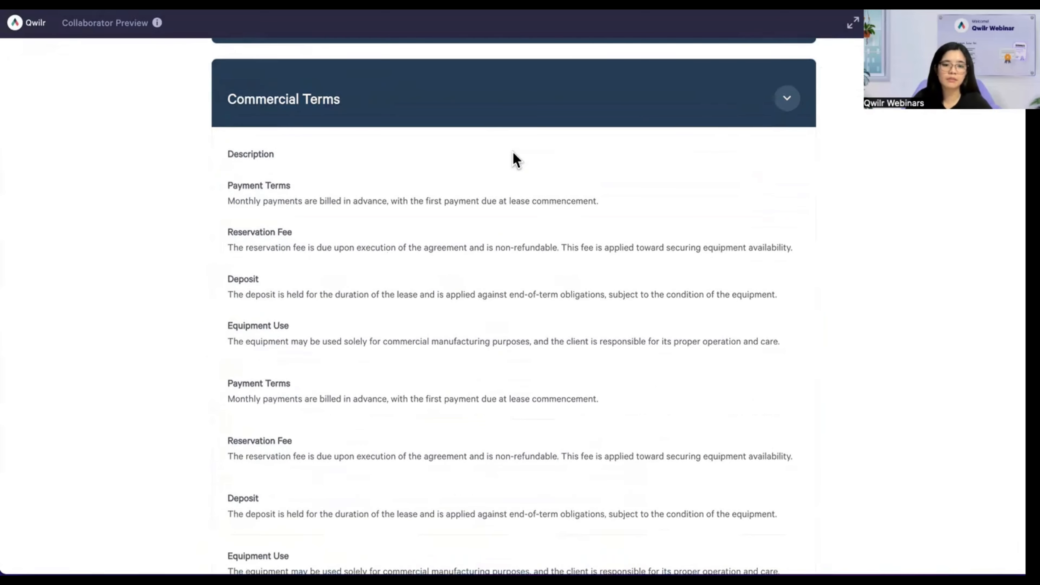
{"action": "mouse_move", "coordinate": [228, 85]}
{"action": "left_mouse_down"}
{"action": "mouse_move", "coordinate": [575, 243]}
{"action": "mouse_move", "coordinate": [818, 239]}
{"action": "mouse_move", "coordinate": [787, 249]}
{"action": "mouse_move", "coordinate": [227, 84]}
{"action": "left_mouse_up"}
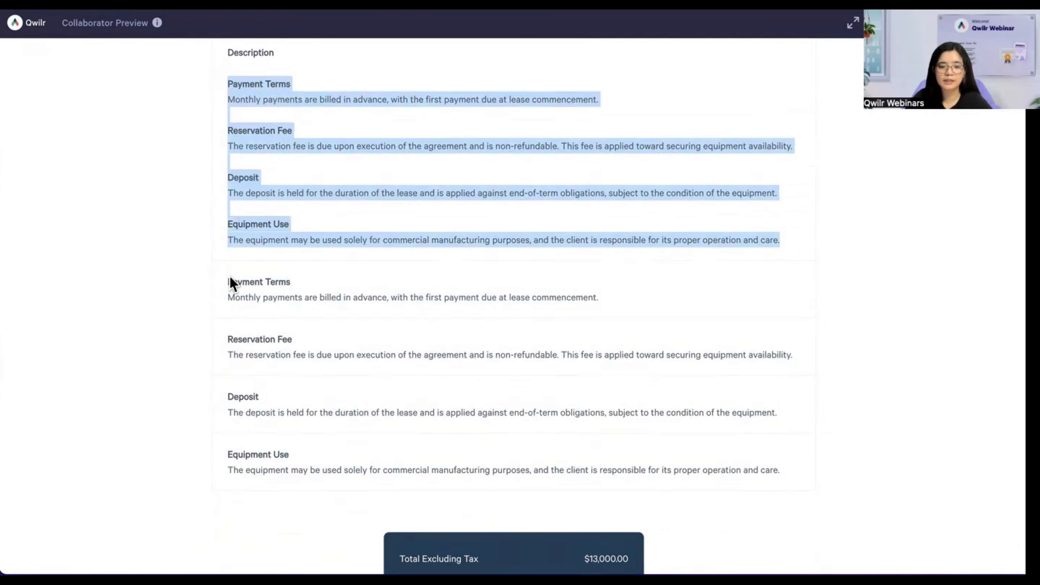
{"action": "left_click_drag", "start_coordinate": [230, 278], "coordinate": [278, 305]}
{"action": "left_click_drag", "start_coordinate": [227, 334], "coordinate": [264, 364]}
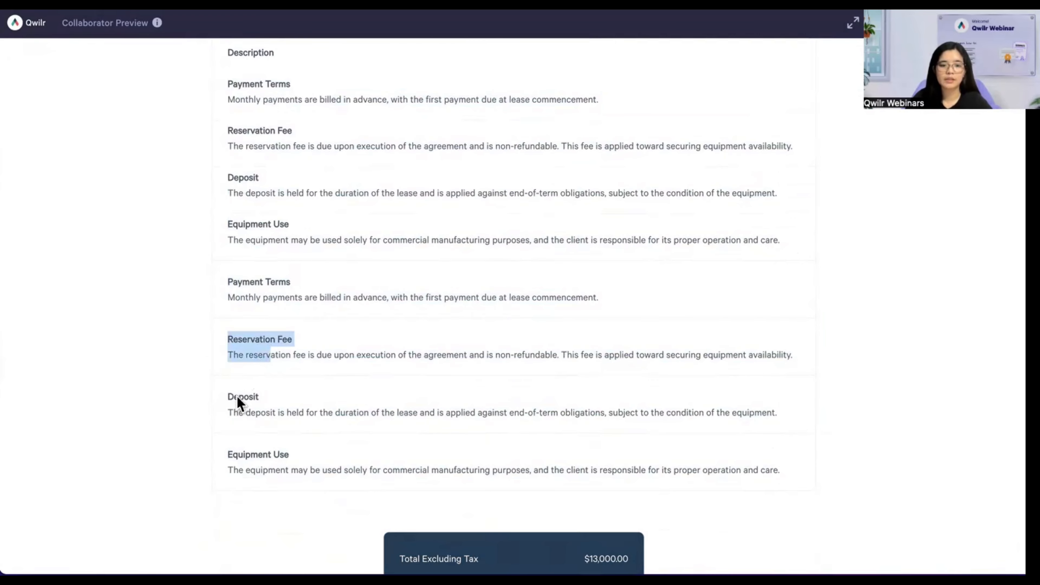
{"action": "left_click_drag", "start_coordinate": [237, 397], "coordinate": [247, 421]}
{"action": "left_click_drag", "start_coordinate": [251, 458], "coordinate": [256, 472]}
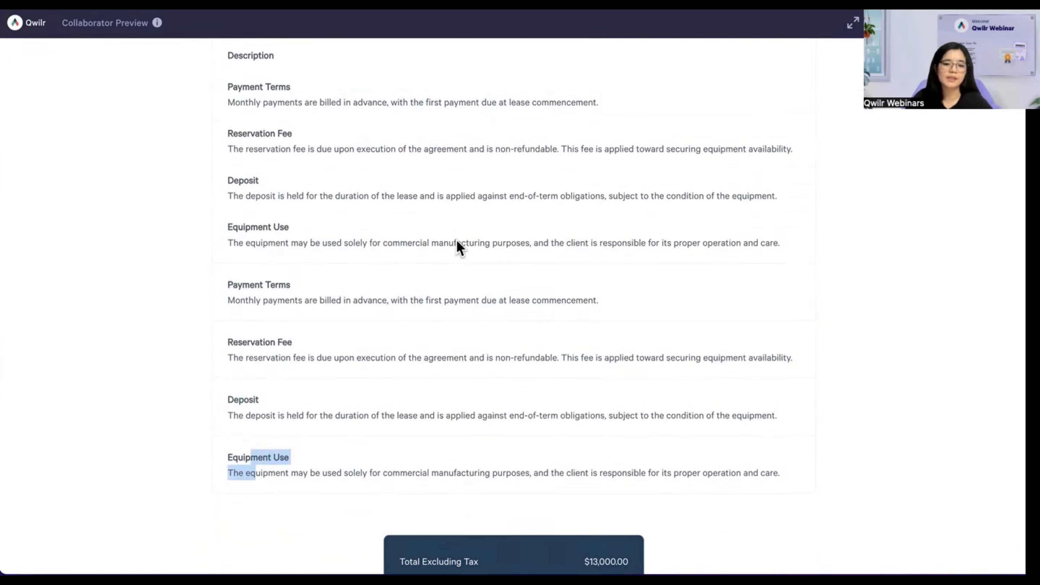
{"action": "scroll", "coordinate": [456, 239], "scroll_direction": "up", "scroll_amount": 2}
{"action": "scroll", "coordinate": [458, 246], "scroll_direction": "up", "scroll_amount": 2}
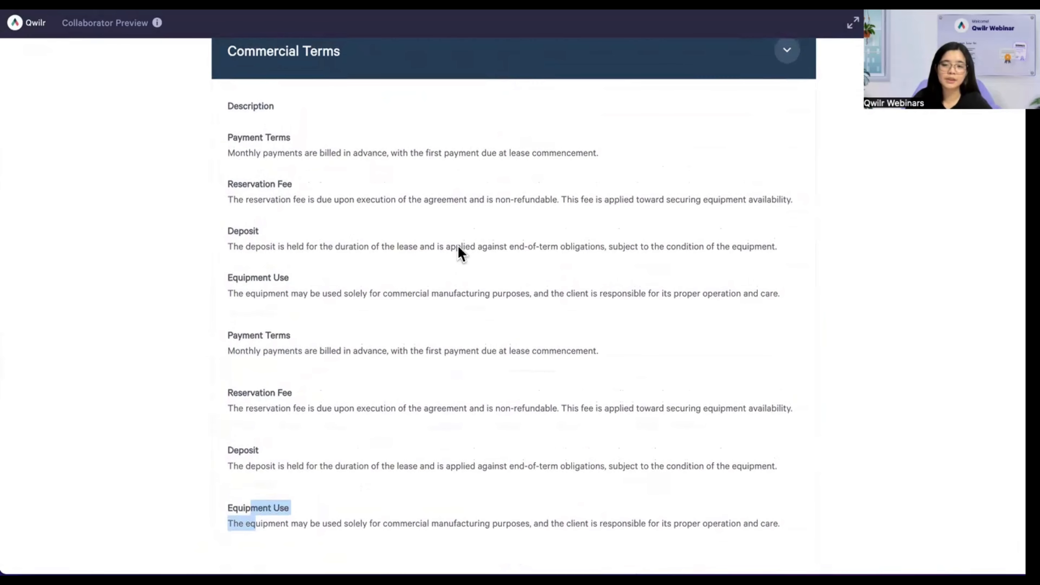
{"action": "scroll", "coordinate": [458, 246], "scroll_direction": "up", "scroll_amount": 1}
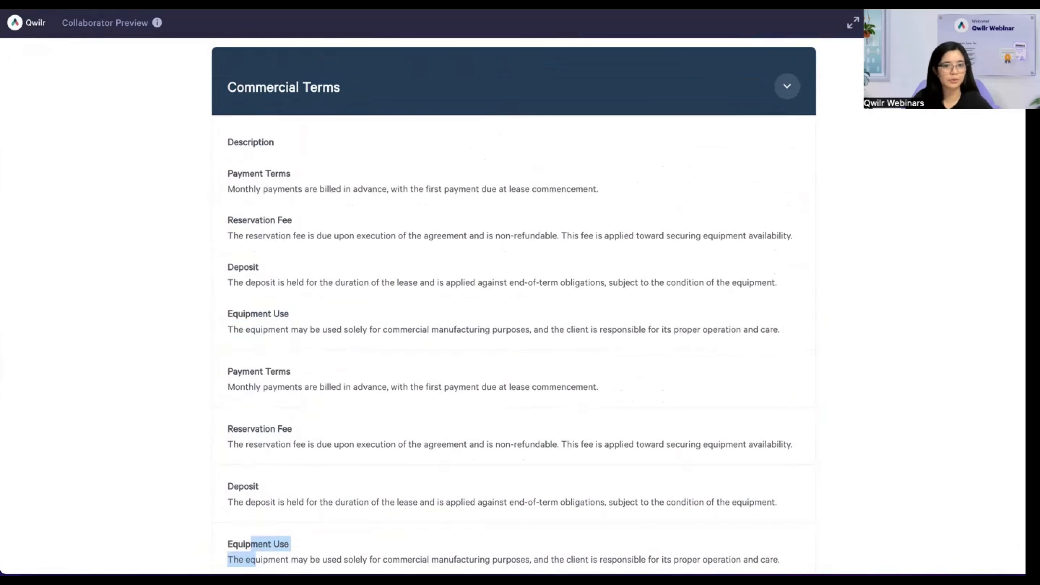
{"action": "left_click", "coordinate": [402, 5]}
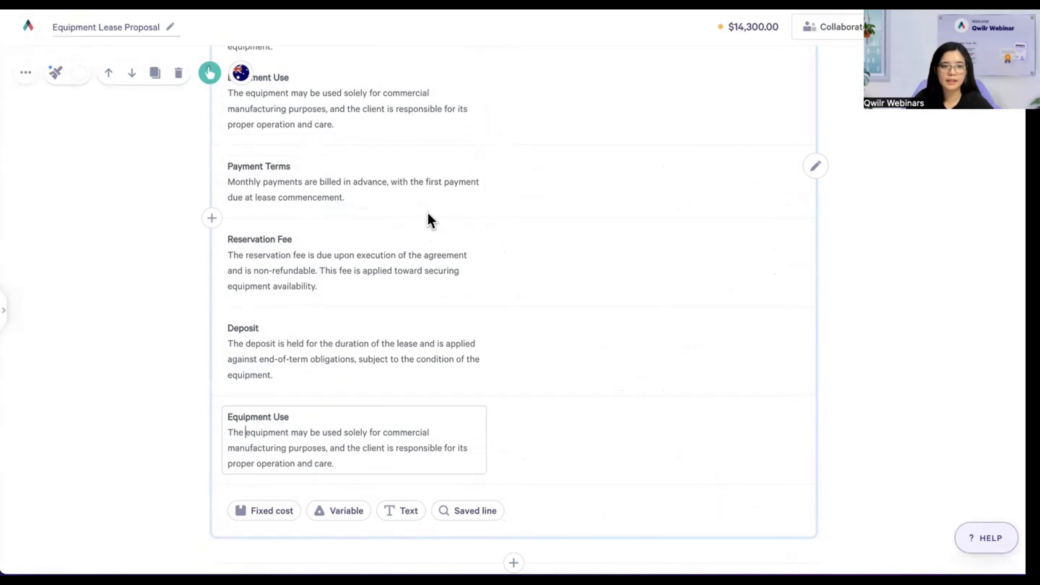
- Open the quote display settings and keep Quote Total switched on
{"action": "scroll", "coordinate": [427, 217], "scroll_direction": "down", "scroll_amount": 3}
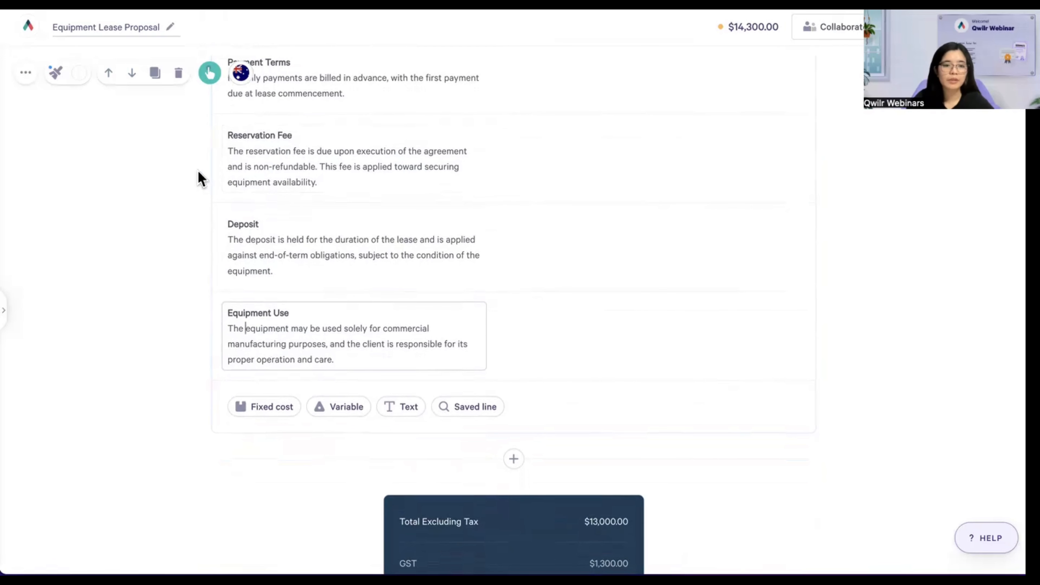
{"action": "left_click", "coordinate": [28, 77]}
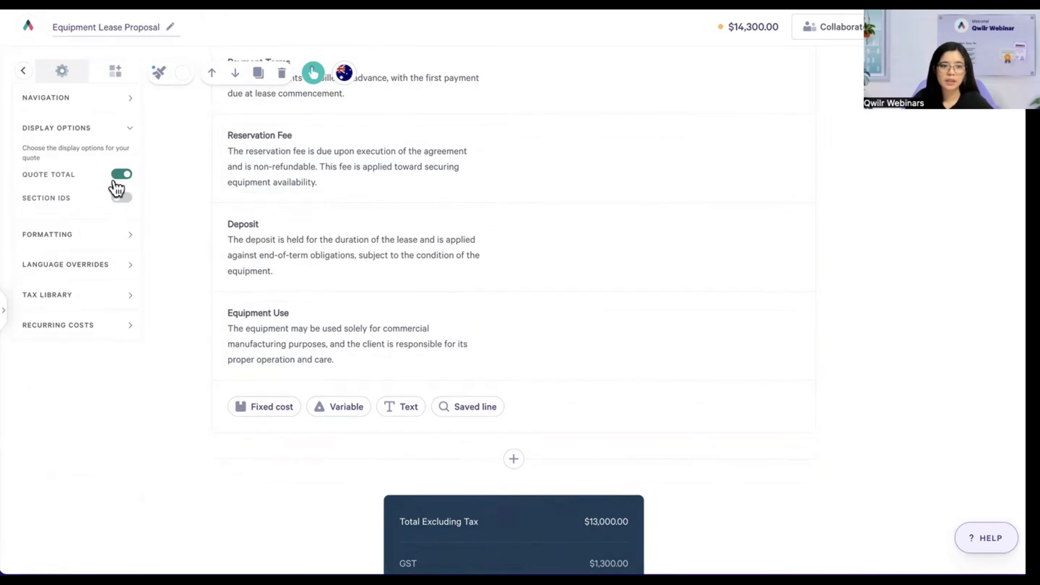
{"action": "left_click", "coordinate": [124, 174]}
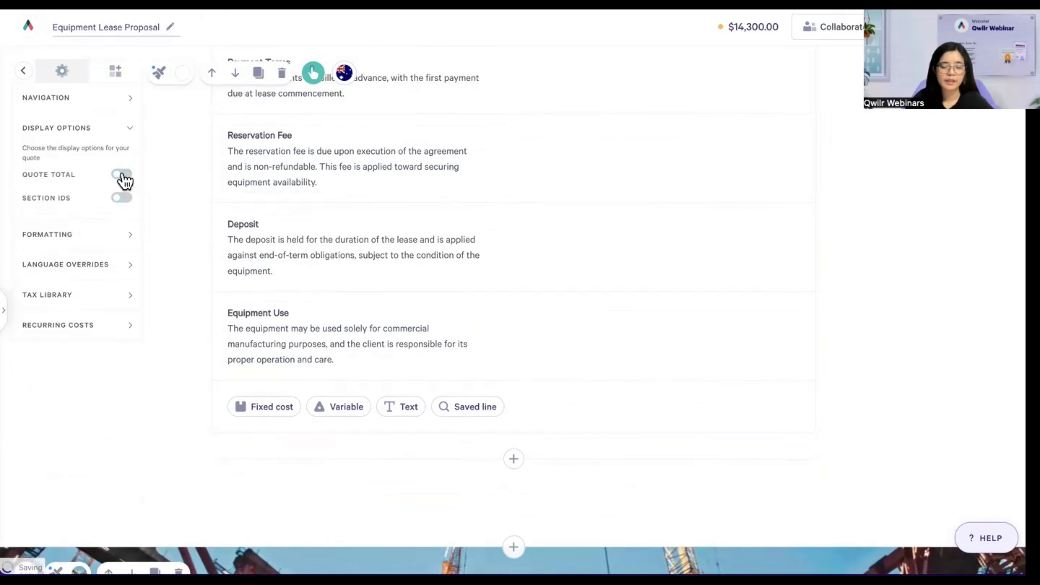
{"action": "left_click", "coordinate": [124, 175]}
- Keep Display Decimals on for quote amounts, then close settings by selecting the Commercial Terms block
{"action": "left_click", "coordinate": [91, 236]}
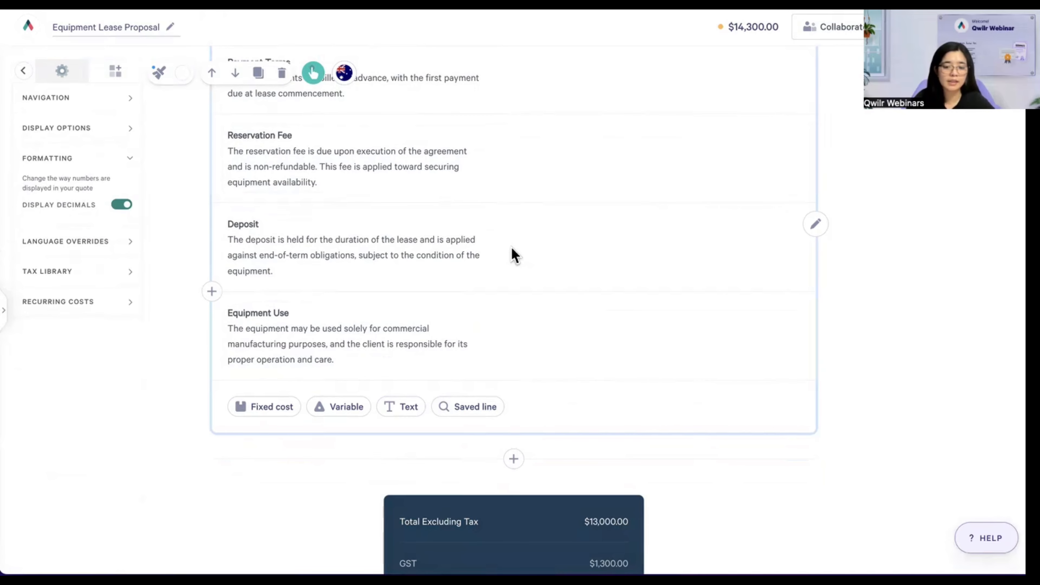
{"action": "left_click", "coordinate": [121, 207]}
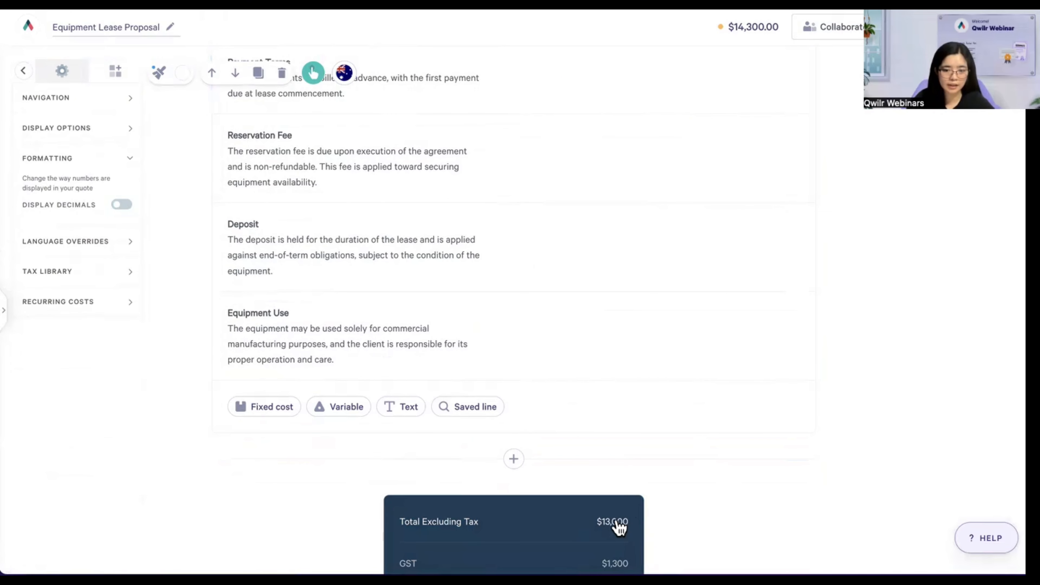
{"action": "left_click", "coordinate": [123, 206]}
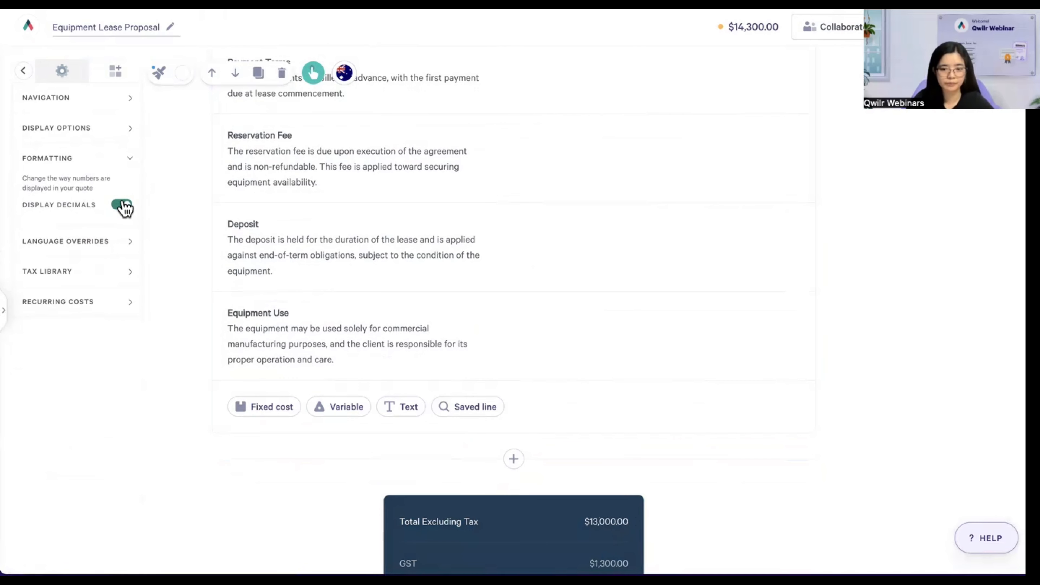
{"action": "left_click", "coordinate": [81, 246]}
{"action": "left_click", "coordinate": [459, 193]}
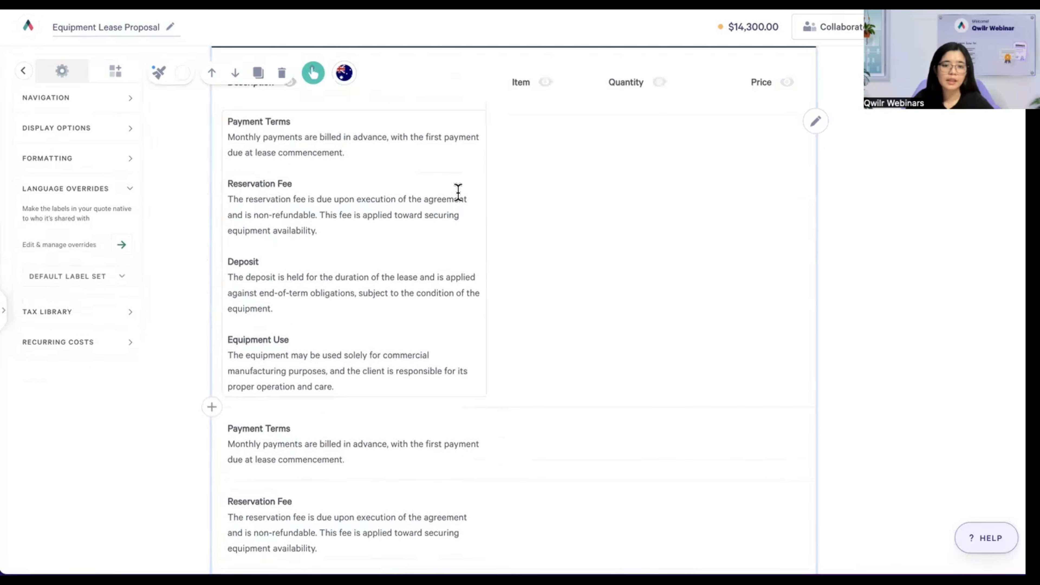
{"action": "scroll", "coordinate": [457, 194], "scroll_direction": "up", "scroll_amount": 3}
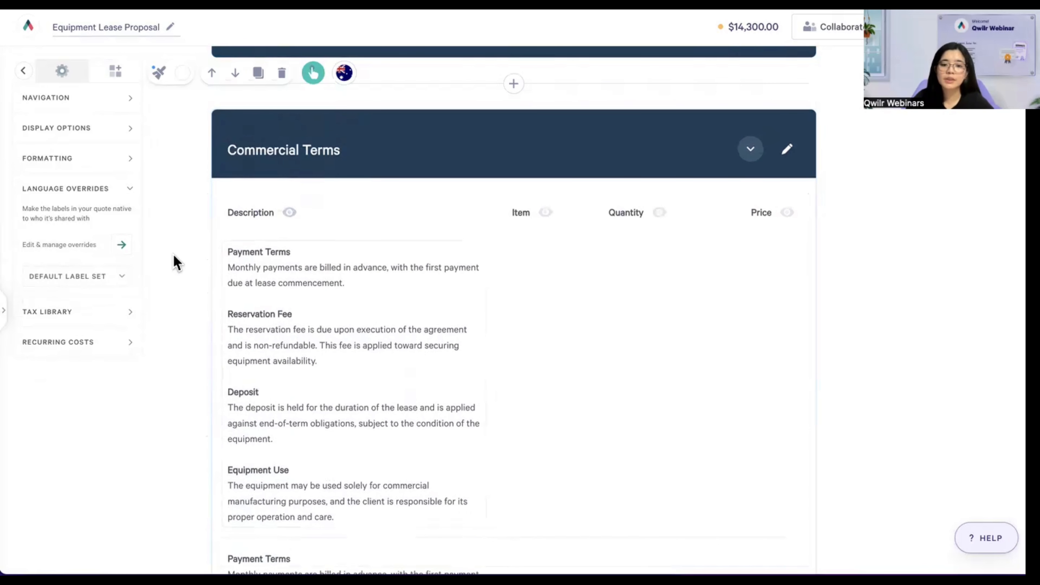
{"action": "left_click", "coordinate": [267, 217]}
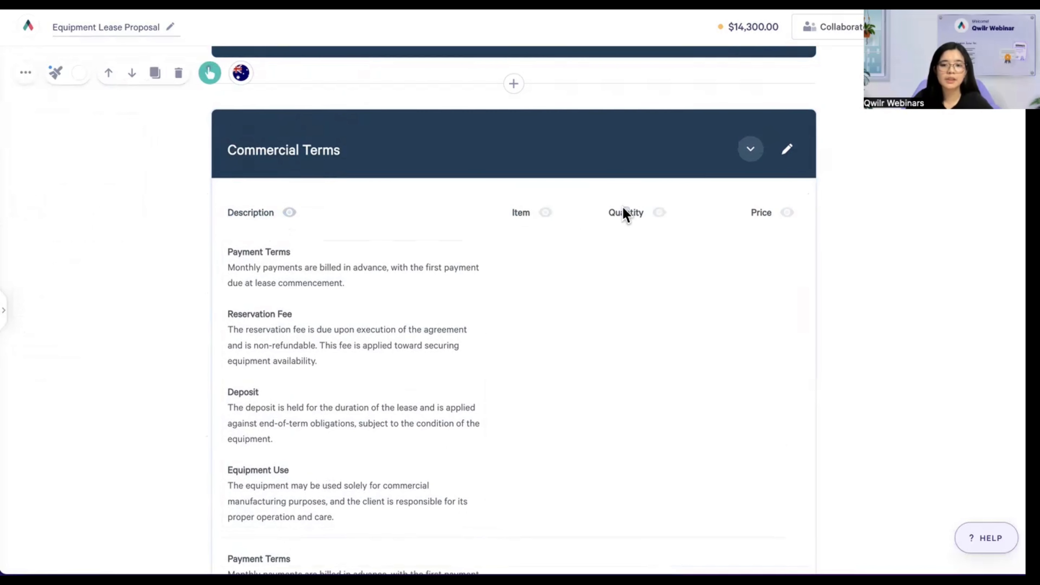
- Inspect the Billing Frequency dropdown for the MightyLift line item, then reopen quote settings
{"action": "scroll", "coordinate": [535, 224], "scroll_direction": "up", "scroll_amount": 5}
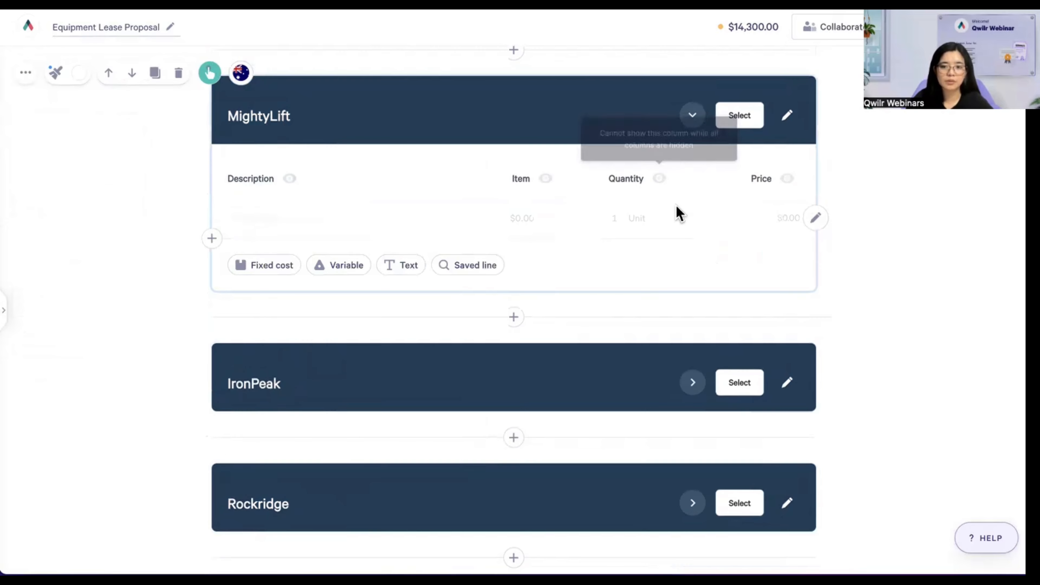
{"action": "left_click", "coordinate": [816, 219]}
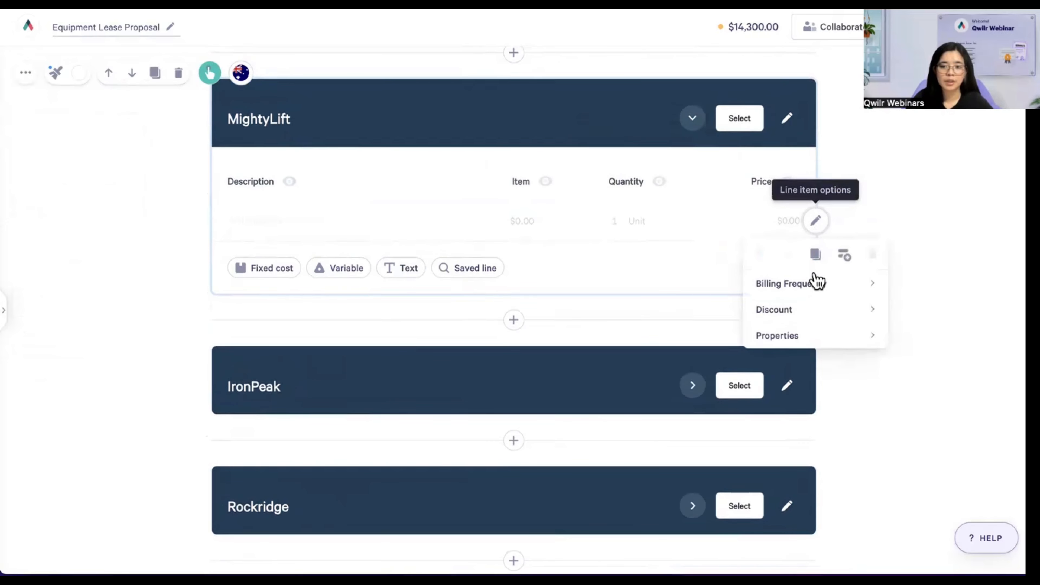
{"action": "mouse_move", "coordinate": [820, 286]}
{"action": "left_click", "coordinate": [934, 291]}
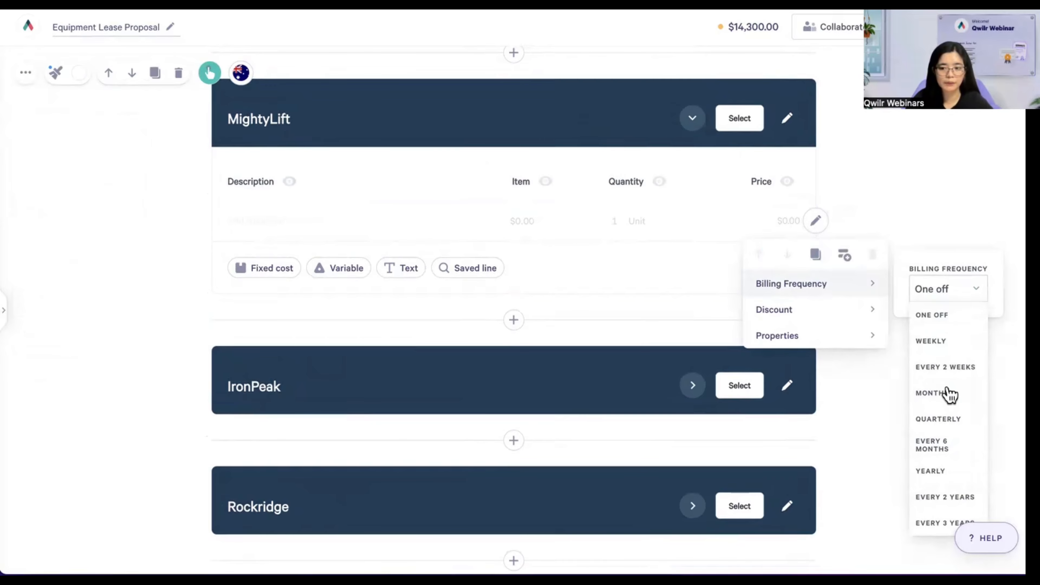
{"action": "left_click", "coordinate": [675, 266]}
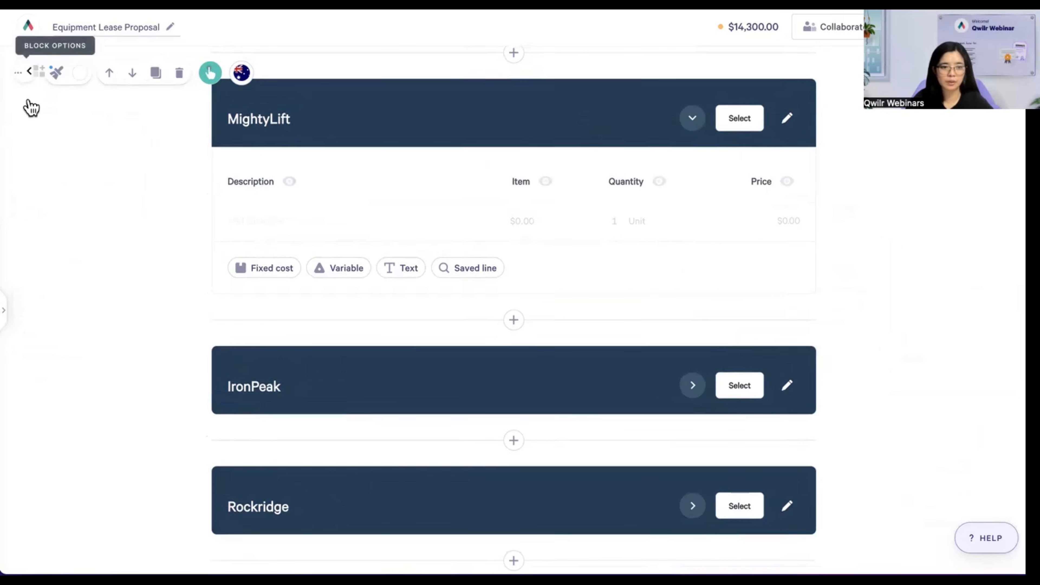
{"action": "left_click", "coordinate": [24, 72]}
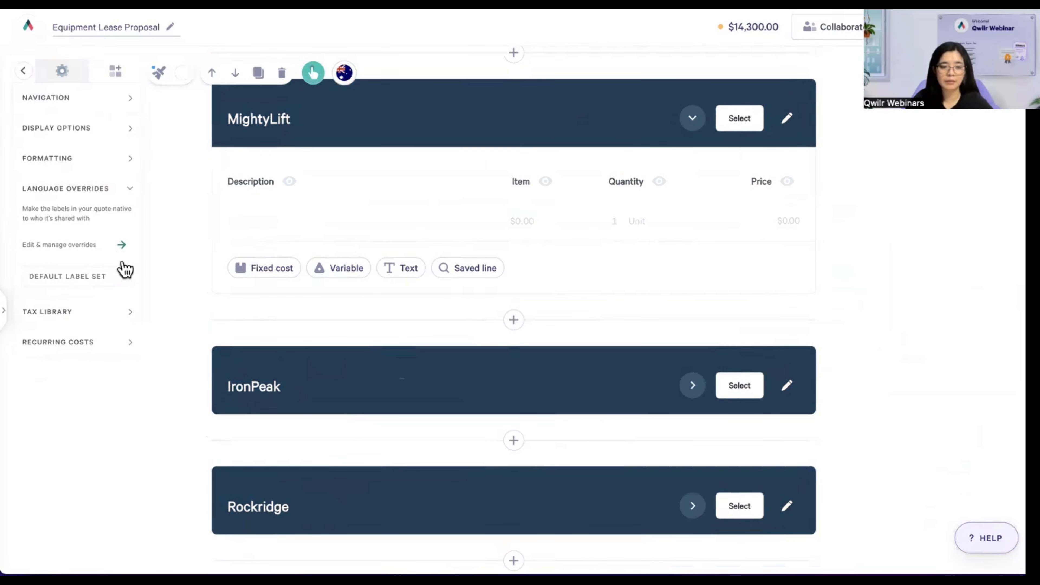
- Switch GST, VAT and California State Sales Tax off in the Tax Library
{"action": "left_click", "coordinate": [54, 316]}
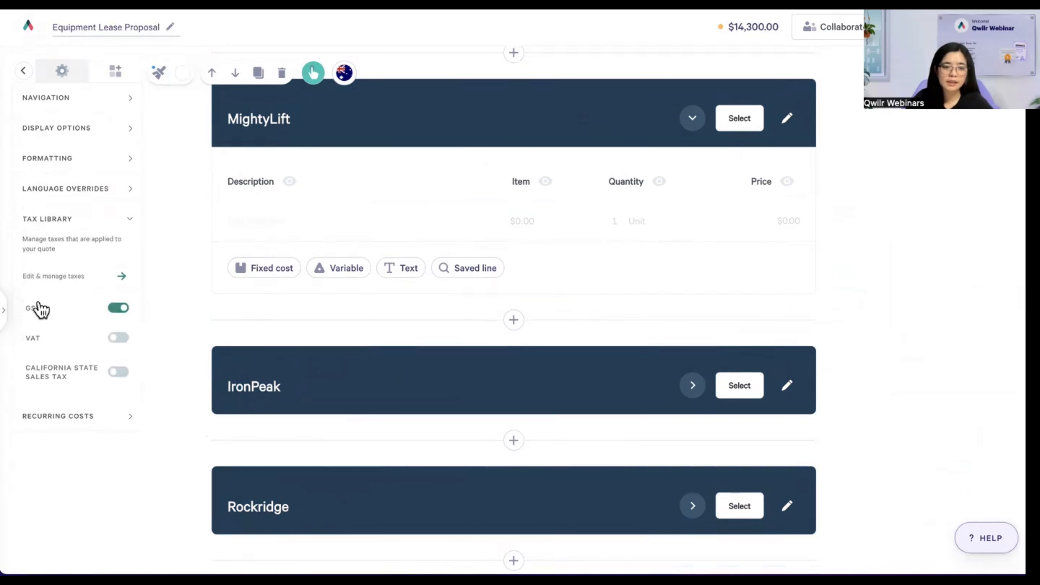
{"action": "left_click", "coordinate": [123, 310]}
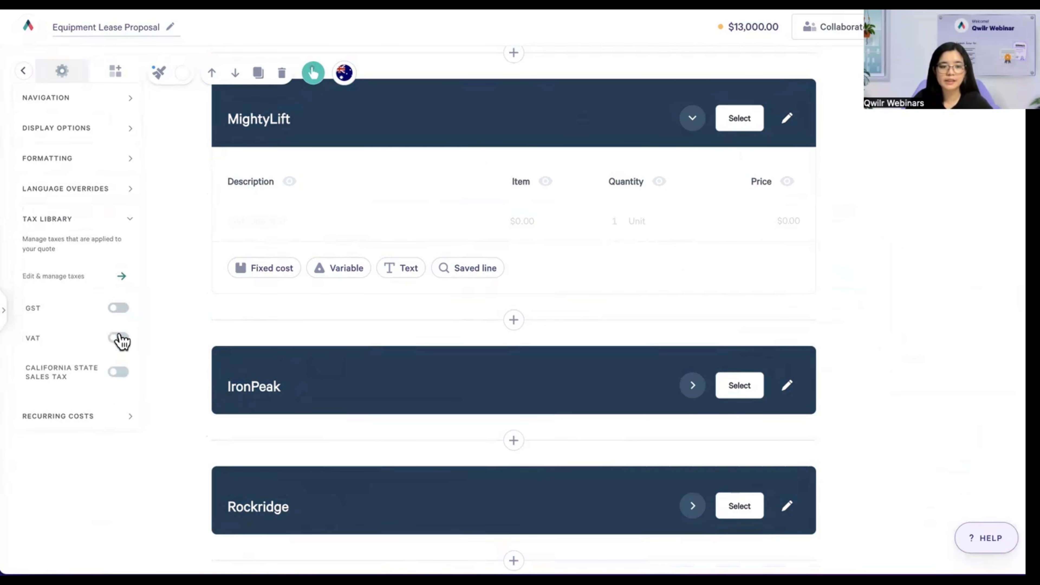
{"action": "left_click", "coordinate": [118, 338]}
{"action": "left_click", "coordinate": [117, 378]}
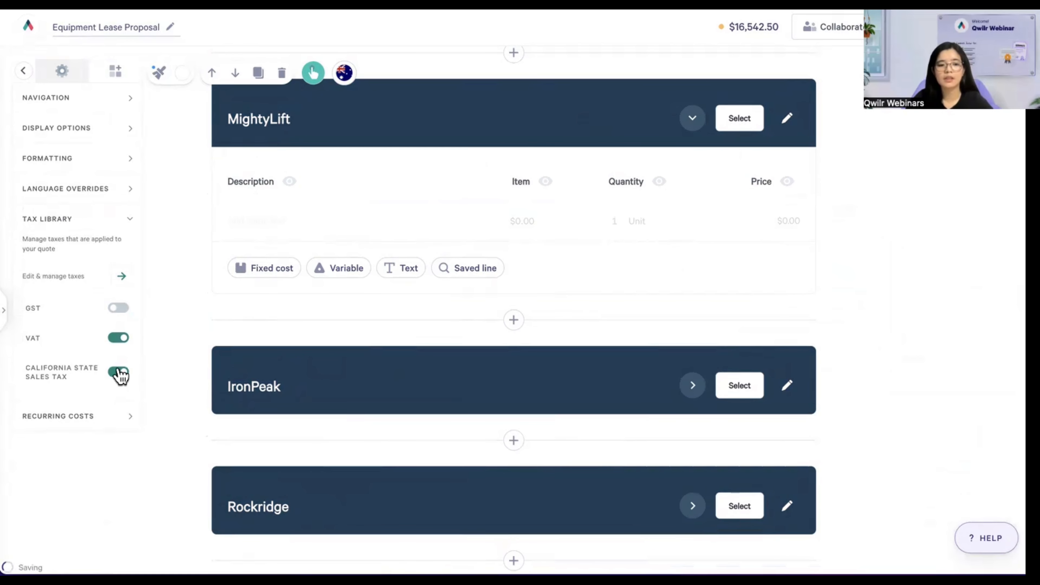
{"action": "left_click", "coordinate": [118, 338]}
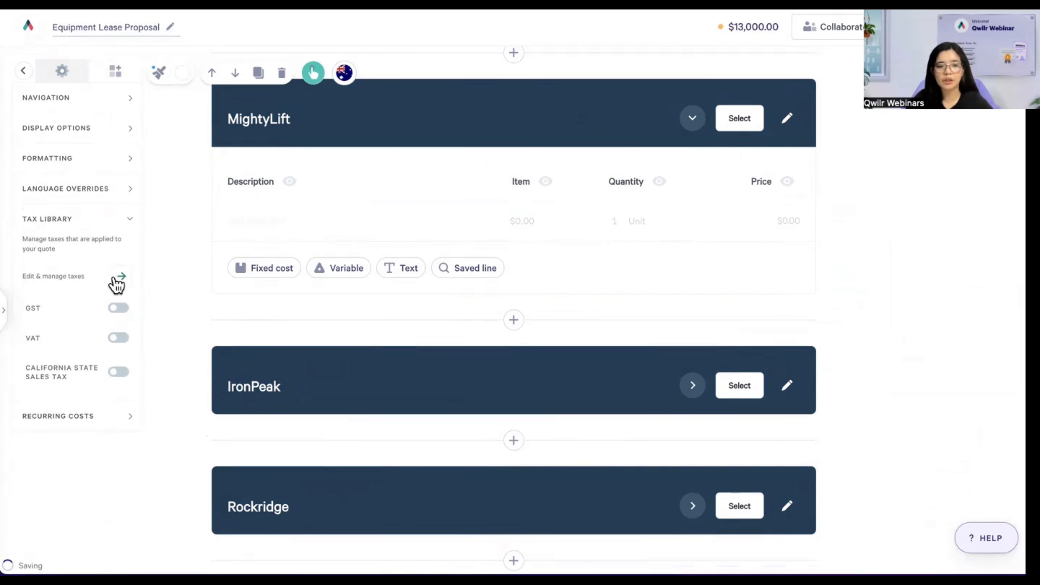
- View the tax rates management screen, then expand the Recurring Costs settings
{"action": "left_click", "coordinate": [123, 276]}
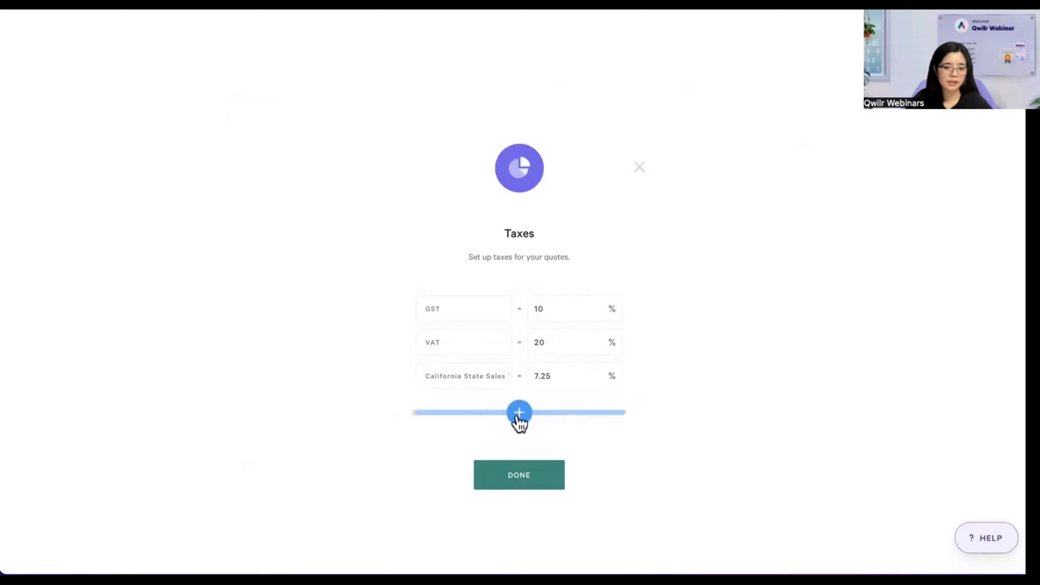
{"action": "left_click", "coordinate": [640, 169]}
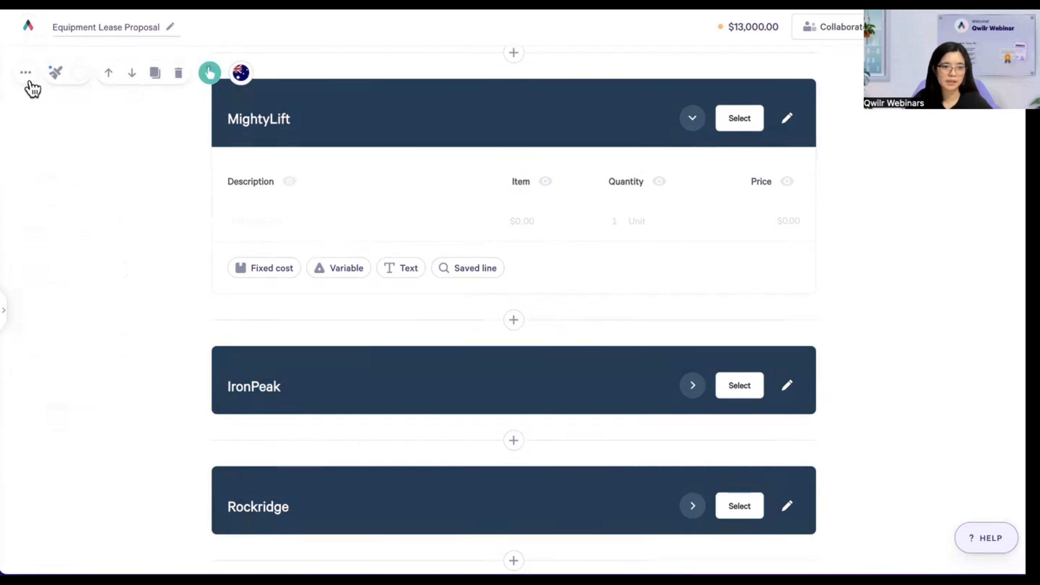
{"action": "left_click", "coordinate": [26, 78]}
{"action": "left_click", "coordinate": [70, 415]}
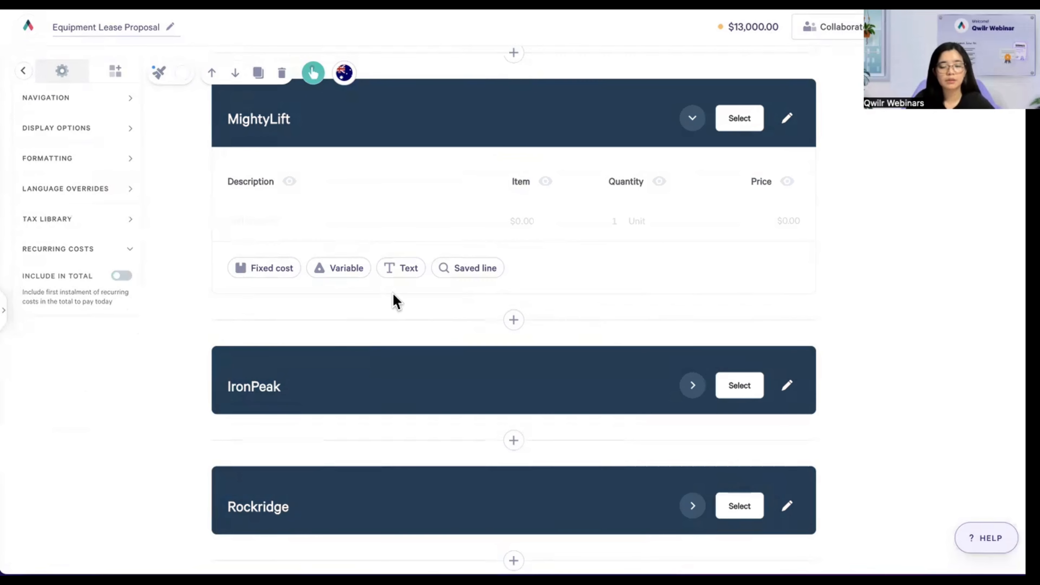
- Confirm the $13,000.00 tax-free total, close quote settings, and scroll to the Option 1 Equipment Lease table
{"action": "scroll", "coordinate": [471, 342], "scroll_direction": "down", "scroll_amount": 10}
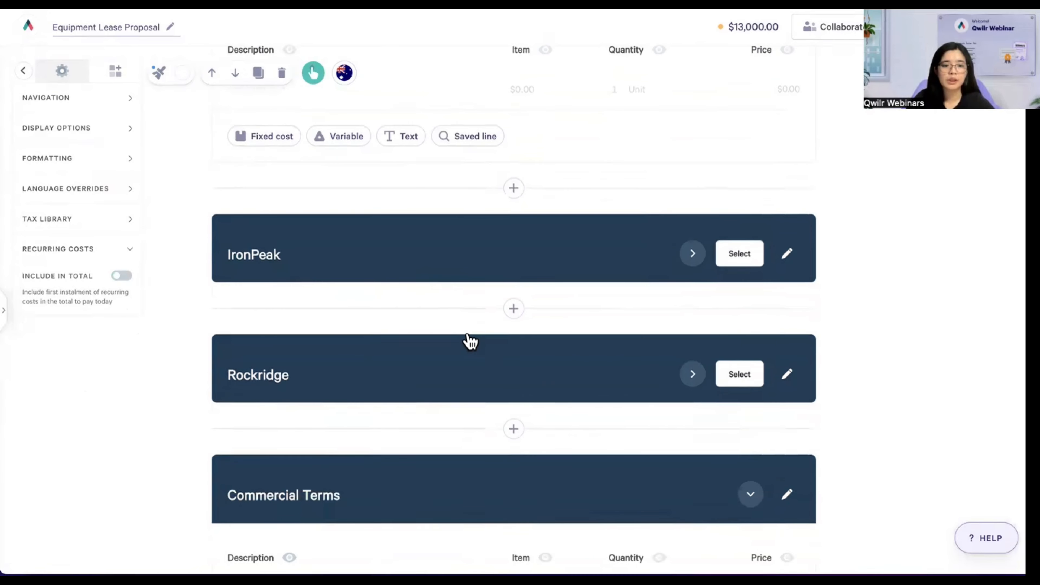
{"action": "scroll", "coordinate": [471, 340], "scroll_direction": "down", "scroll_amount": 10}
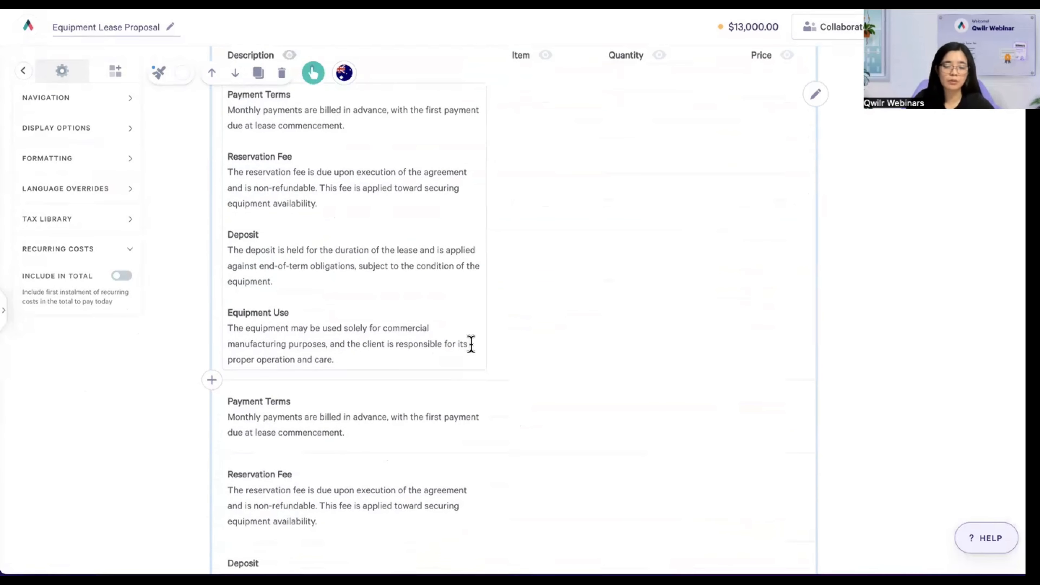
{"action": "scroll", "coordinate": [475, 342], "scroll_direction": "down", "scroll_amount": 5}
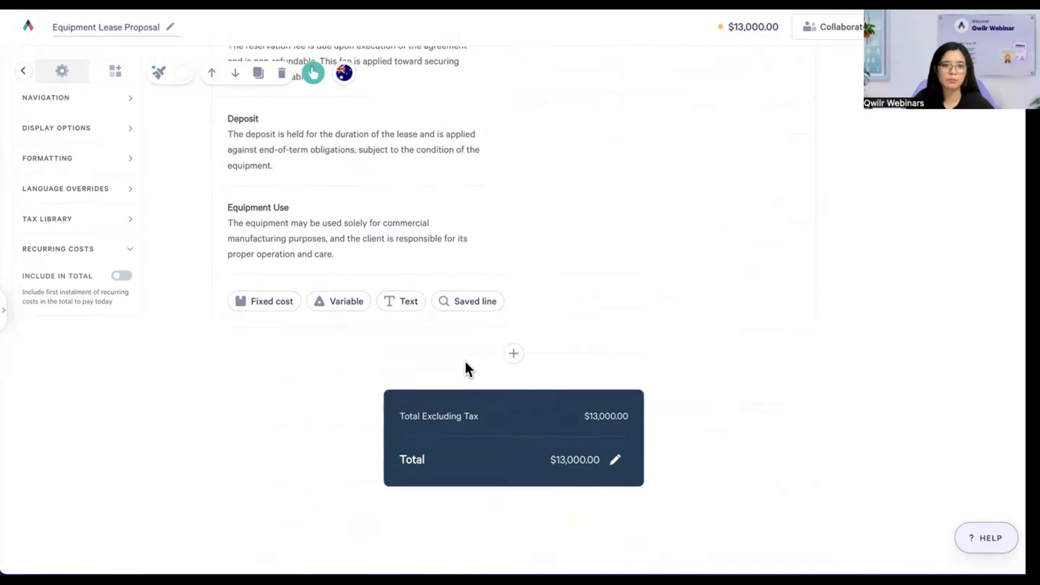
{"action": "left_click", "coordinate": [218, 409]}
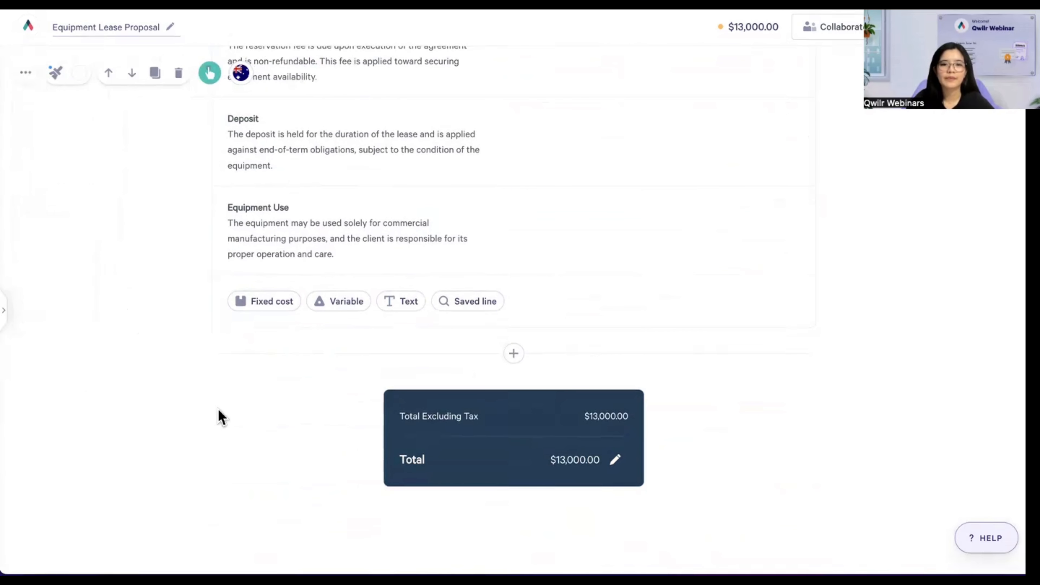
{"action": "scroll", "coordinate": [212, 408], "scroll_direction": "down", "scroll_amount": 5}
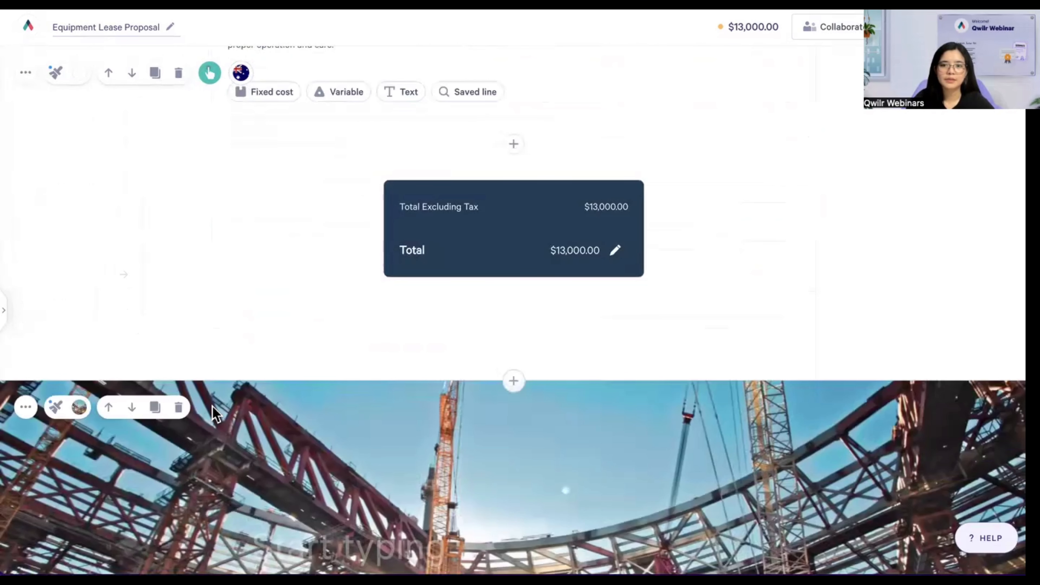
{"action": "scroll", "coordinate": [213, 406], "scroll_direction": "down", "scroll_amount": 5}
{"action": "scroll", "coordinate": [215, 406], "scroll_direction": "down", "scroll_amount": 12}
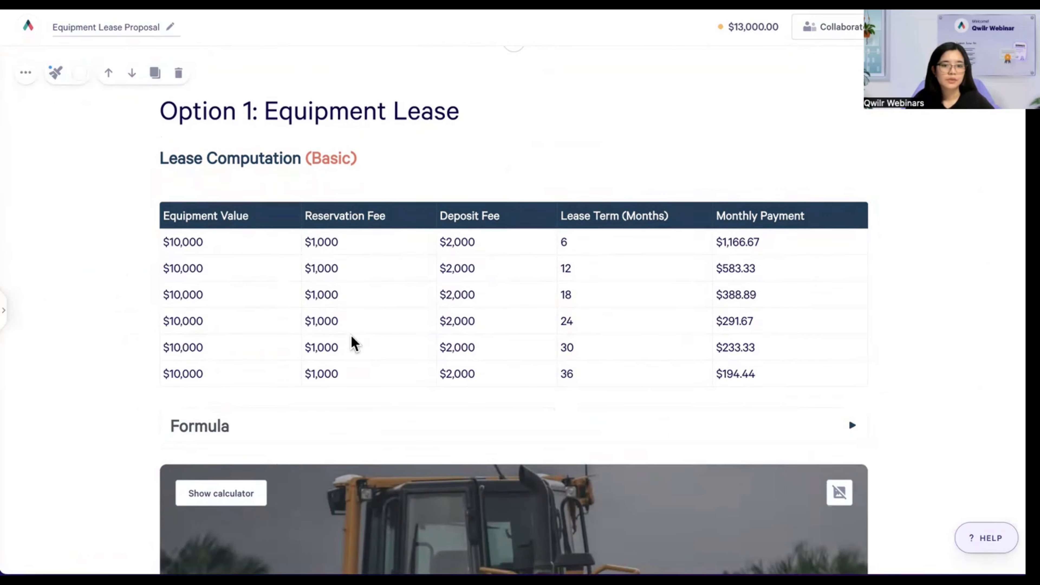
{"action": "scroll", "coordinate": [354, 344], "scroll_direction": "down", "scroll_amount": 6}
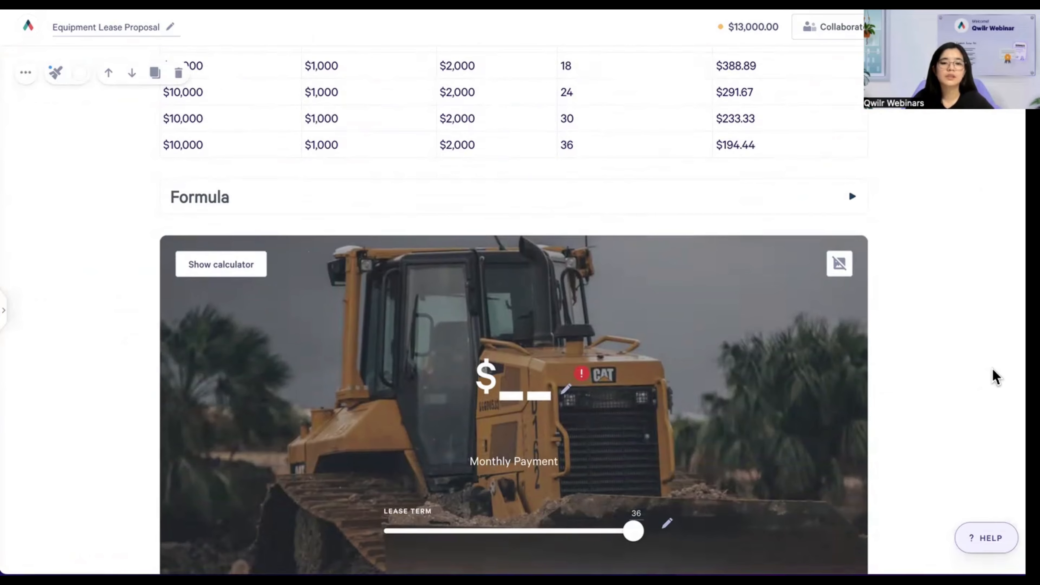
{"action": "scroll", "coordinate": [965, 362], "scroll_direction": "down", "scroll_amount": 1}
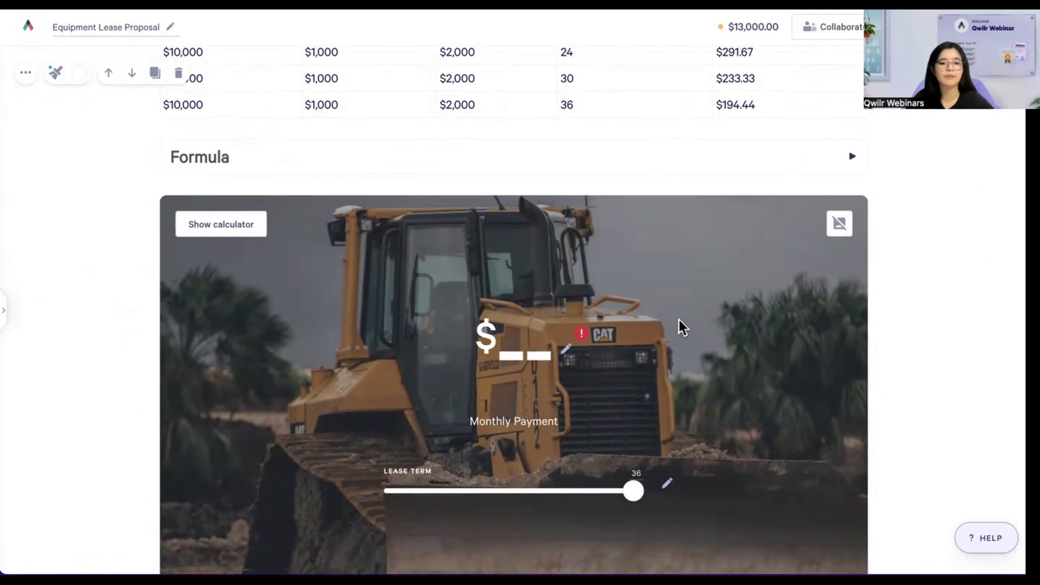
{"action": "scroll", "coordinate": [674, 324], "scroll_direction": "down", "scroll_amount": 1}
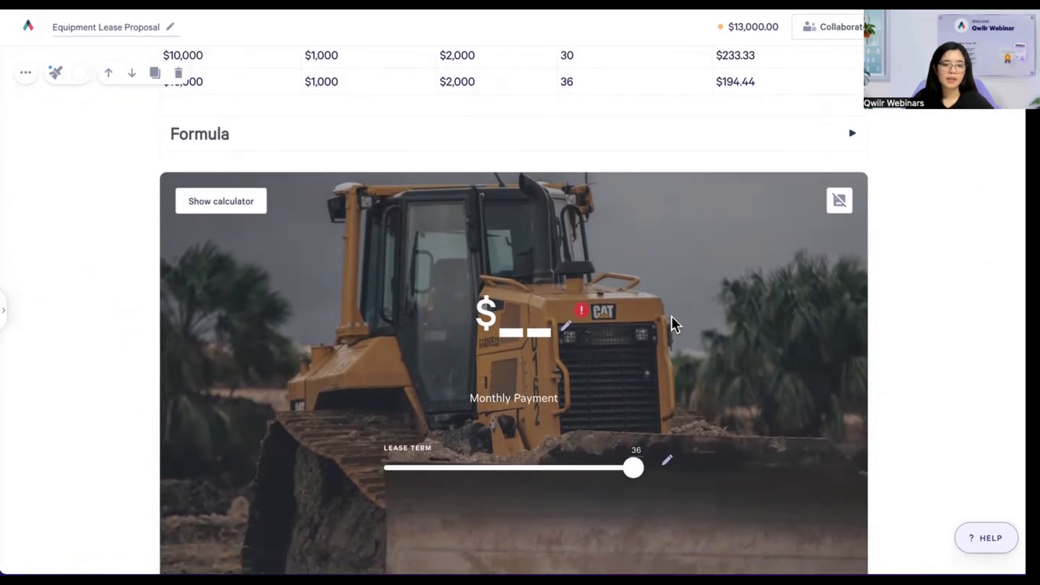
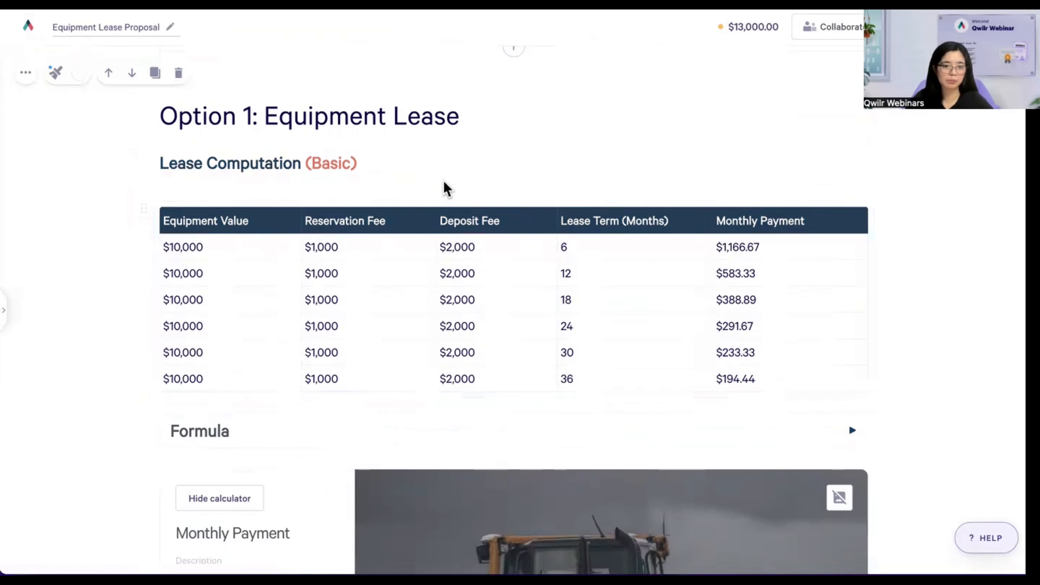
- Select 'Basic' in the Option 1 Lease Computation (Basic) table heading
{"action": "double_click", "coordinate": [323, 163]}
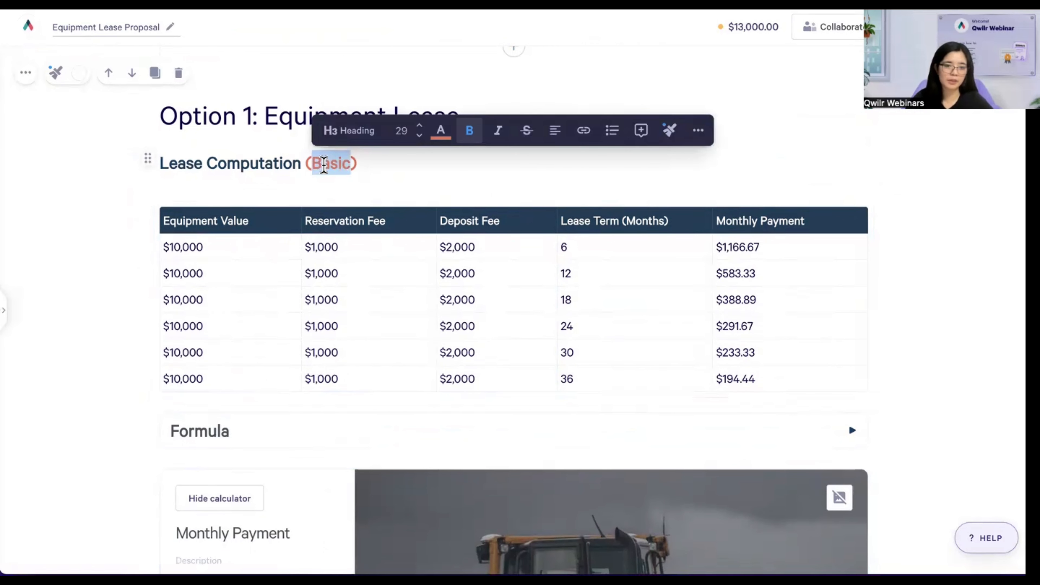
{"action": "left_click_drag", "start_coordinate": [323, 165], "coordinate": [325, 165]}
{"action": "left_click", "coordinate": [325, 165]}
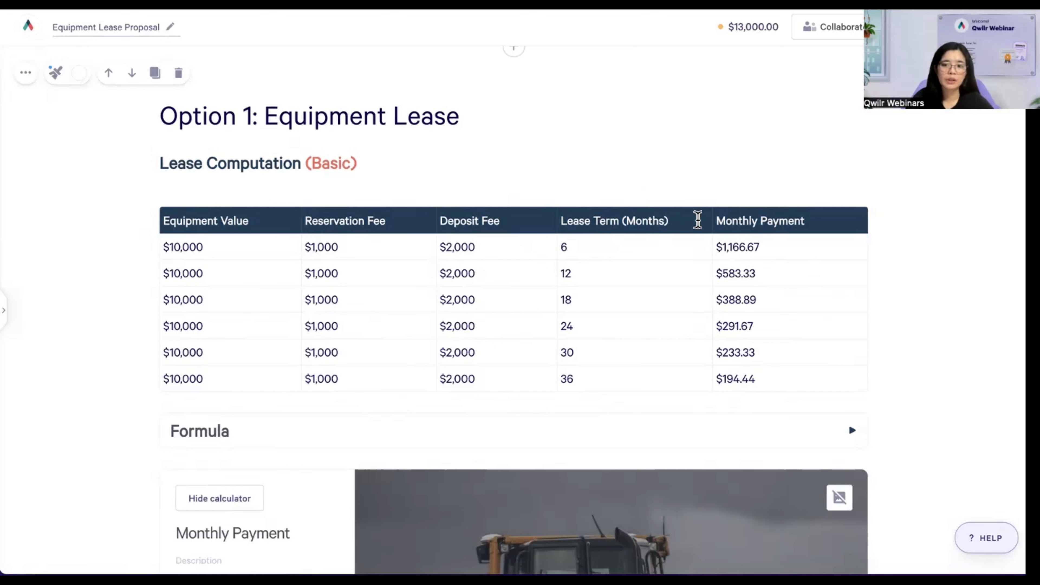
- Review the Monthly Payment column and lease term rows, starting at $1,166.67 for 6 months
{"action": "double_click", "coordinate": [735, 223]}
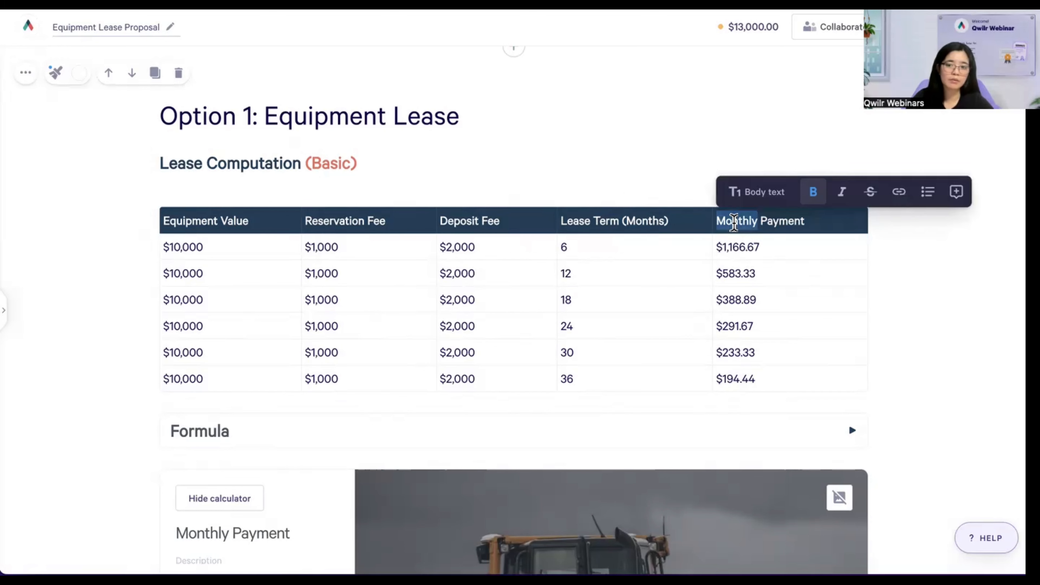
{"action": "left_click", "coordinate": [783, 224]}
{"action": "double_click", "coordinate": [782, 223]}
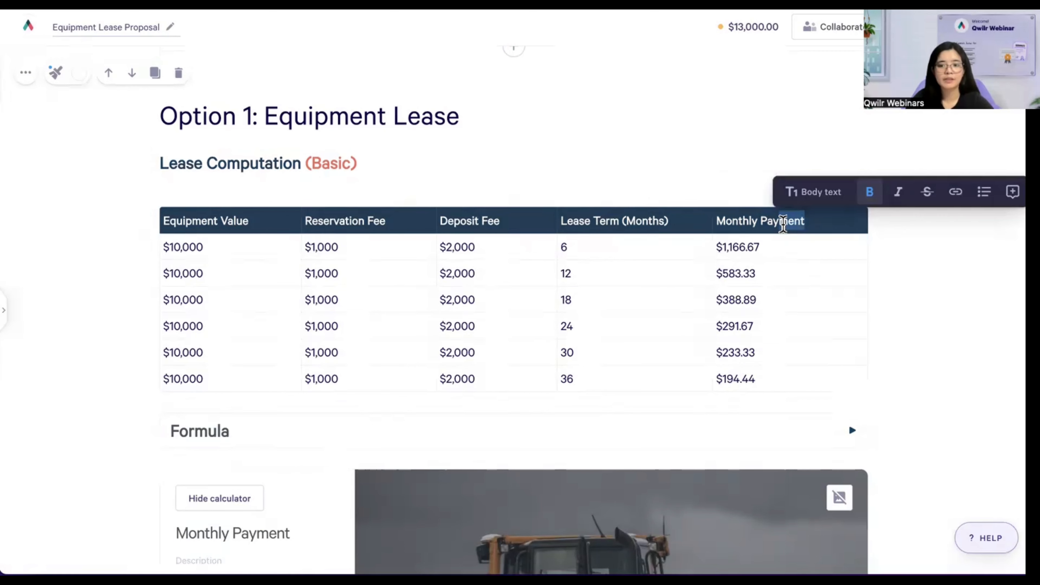
{"action": "left_click_drag", "start_coordinate": [804, 224], "coordinate": [776, 224]}
{"action": "left_click", "coordinate": [766, 224]}
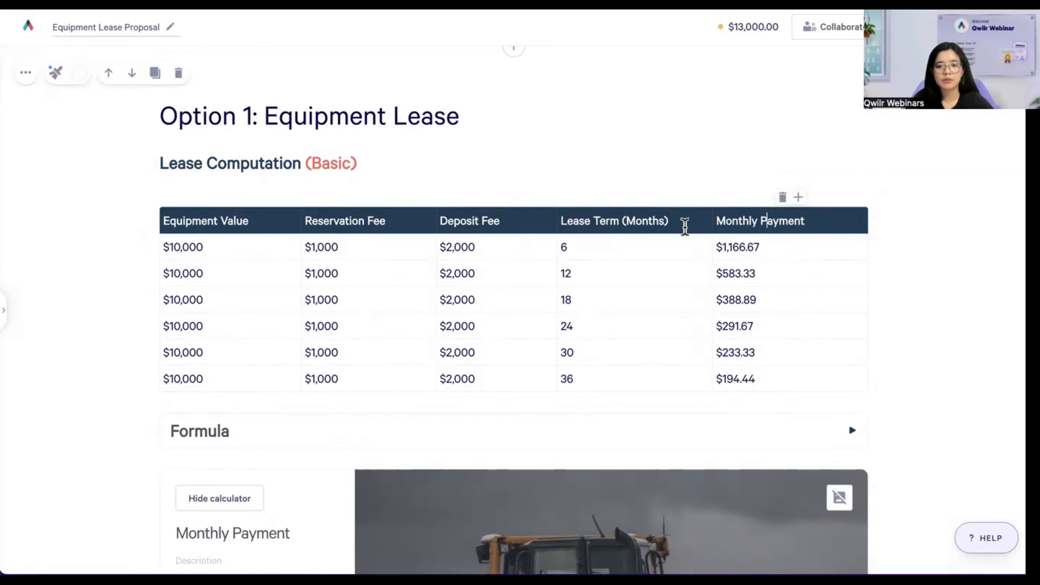
{"action": "left_click", "coordinate": [599, 247]}
{"action": "left_click", "coordinate": [609, 272]}
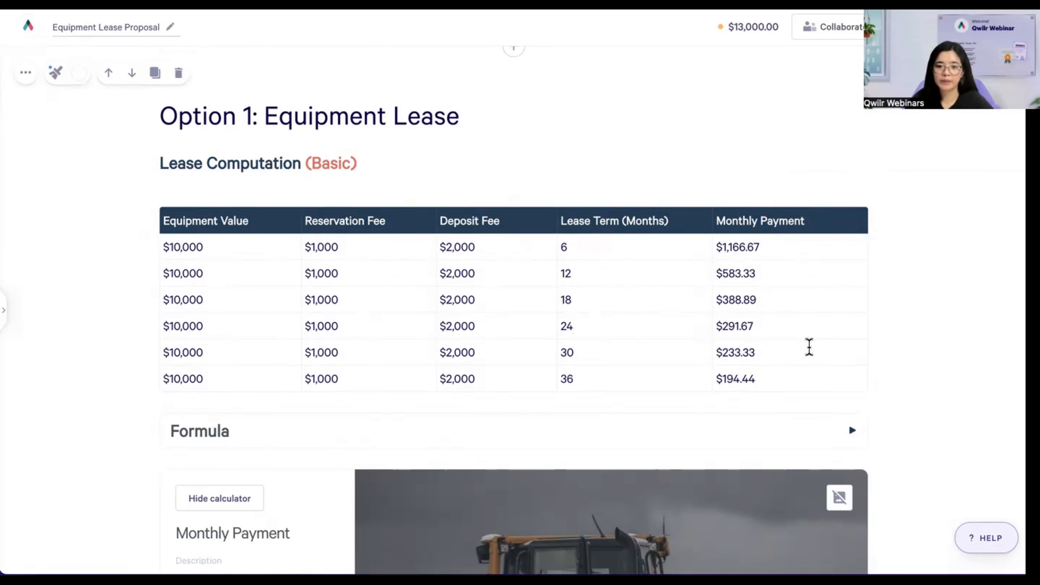
{"action": "left_click", "coordinate": [725, 221]}
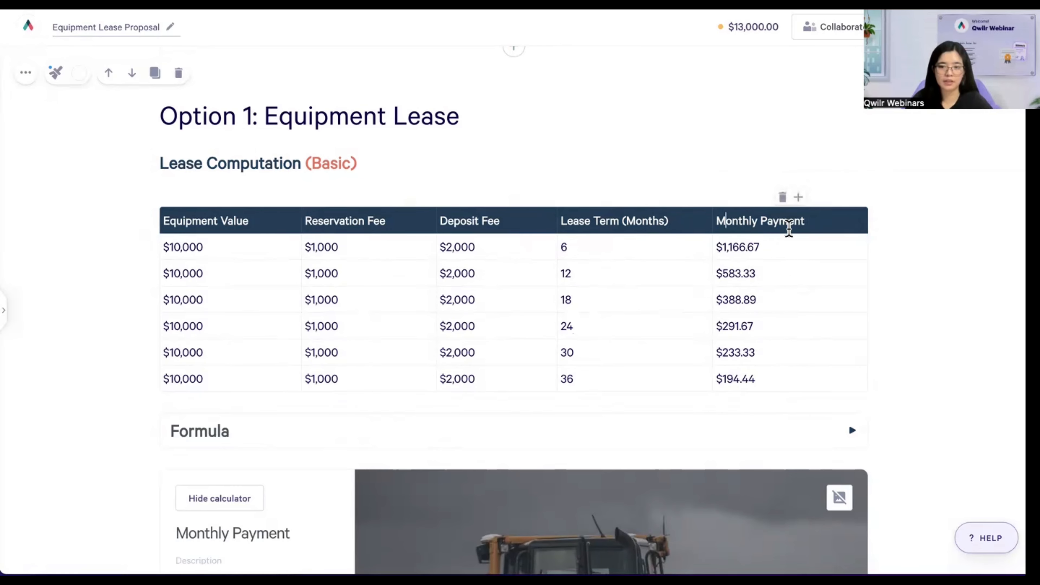
{"action": "left_click", "coordinate": [778, 243]}
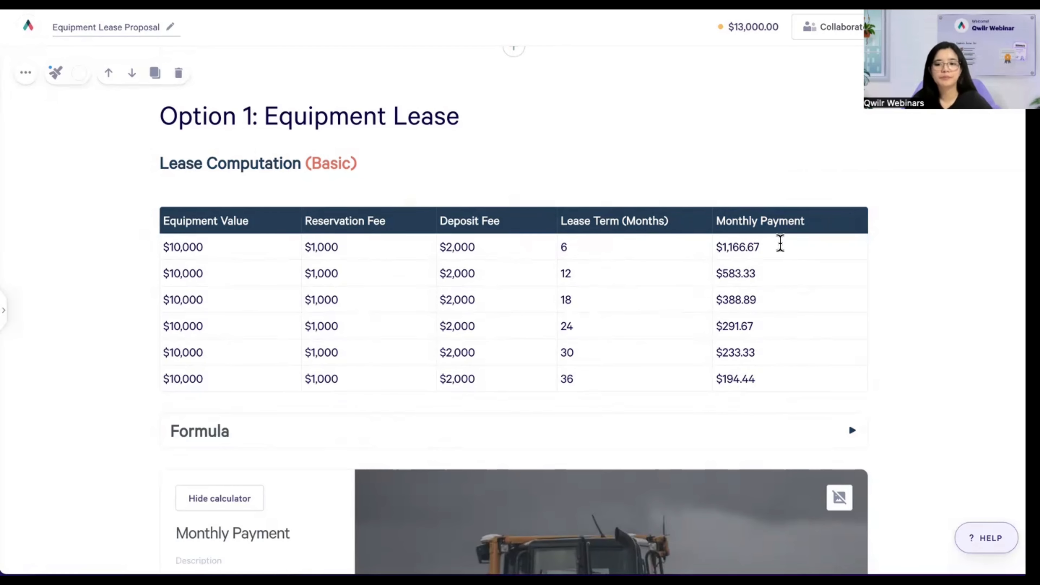
{"action": "scroll", "coordinate": [785, 264], "scroll_direction": "down", "scroll_amount": 2}
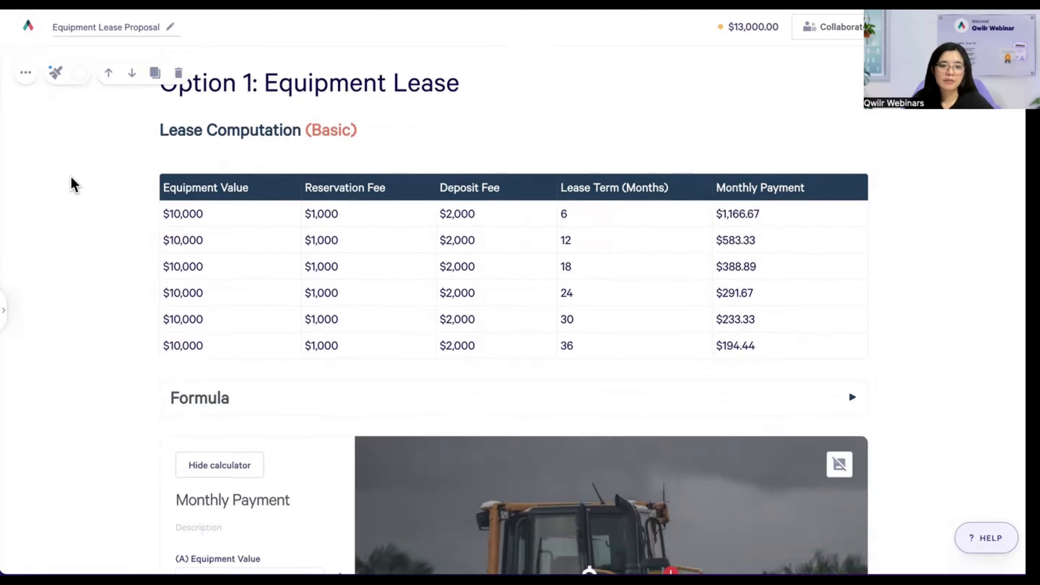
- Point out the Equipment Value and Lease Term (Months) table headers
{"action": "mouse_move", "coordinate": [198, 187]}
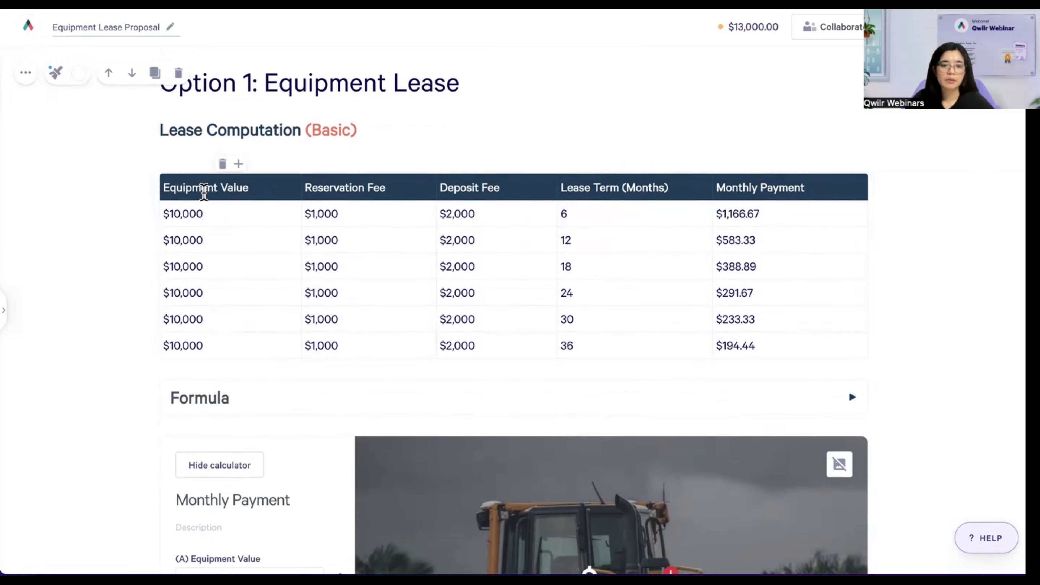
{"action": "left_click", "coordinate": [192, 194]}
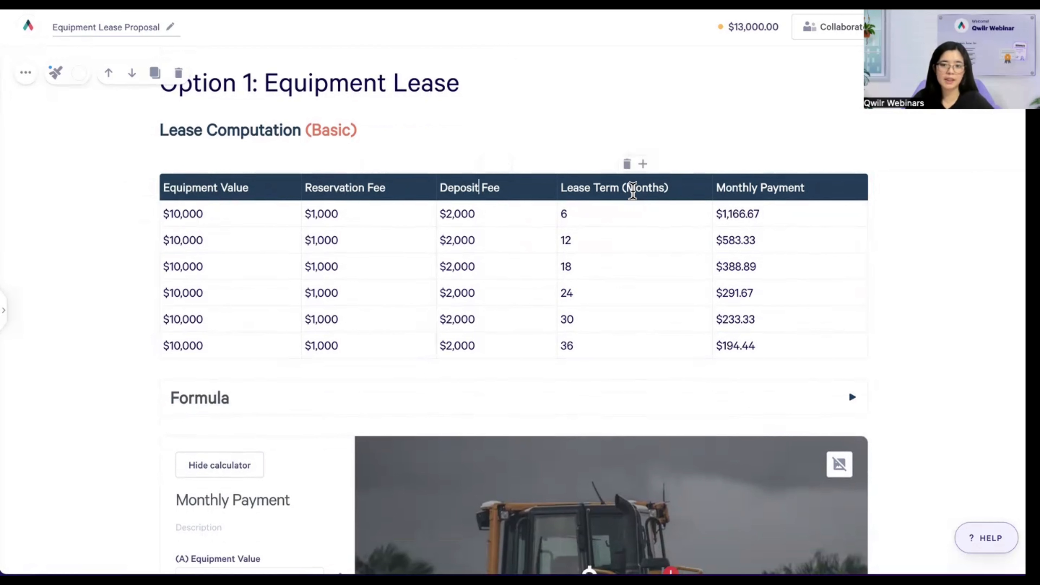
{"action": "left_click", "coordinate": [633, 190]}
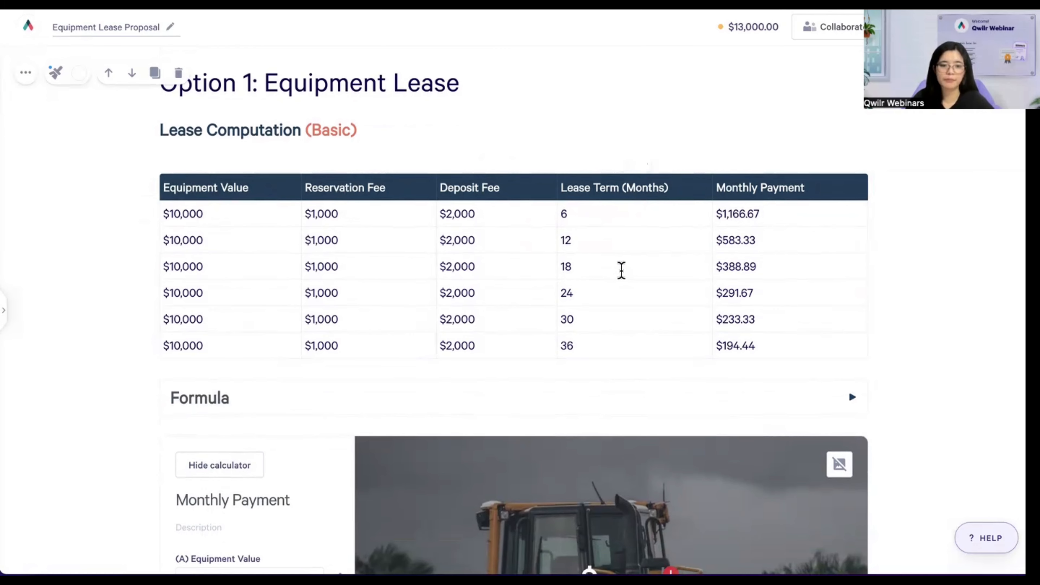
{"action": "scroll", "coordinate": [575, 327], "scroll_direction": "down", "scroll_amount": 1}
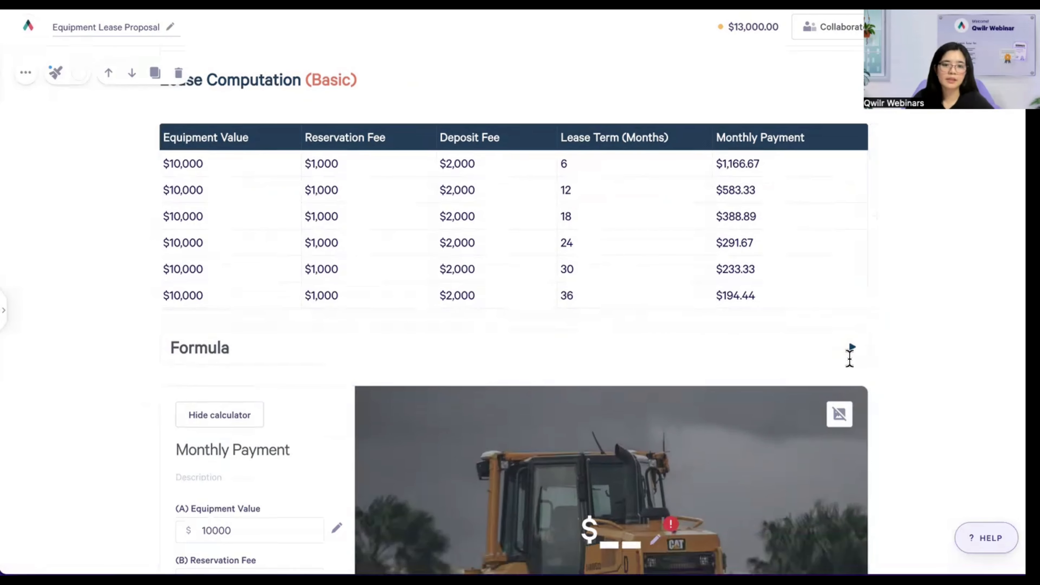
- Expand the Formula section and read through it down to the Monthly Payment calculator
{"action": "left_click", "coordinate": [850, 348]}
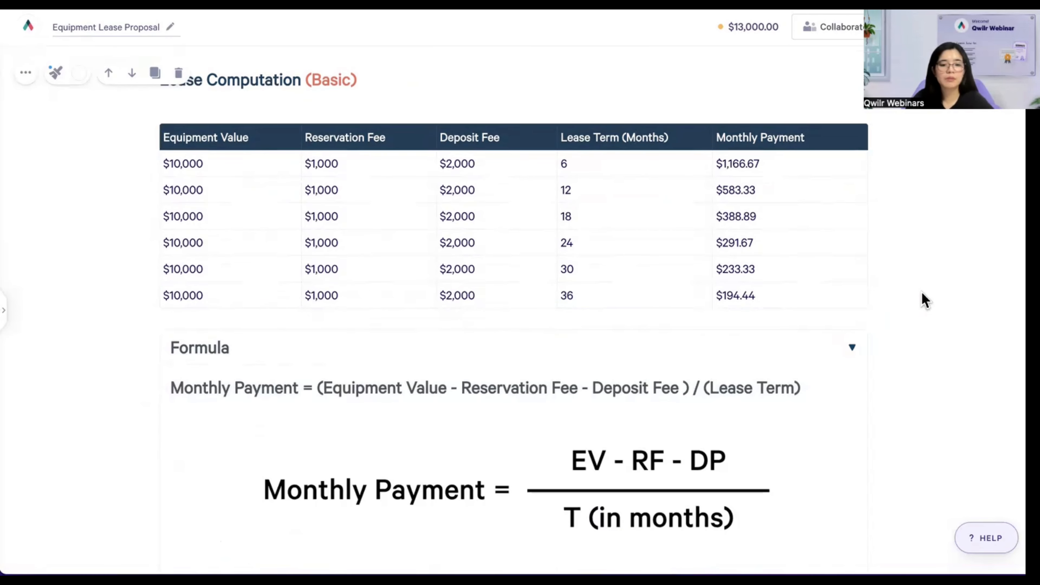
{"action": "scroll", "coordinate": [925, 299], "scroll_direction": "down", "scroll_amount": 1}
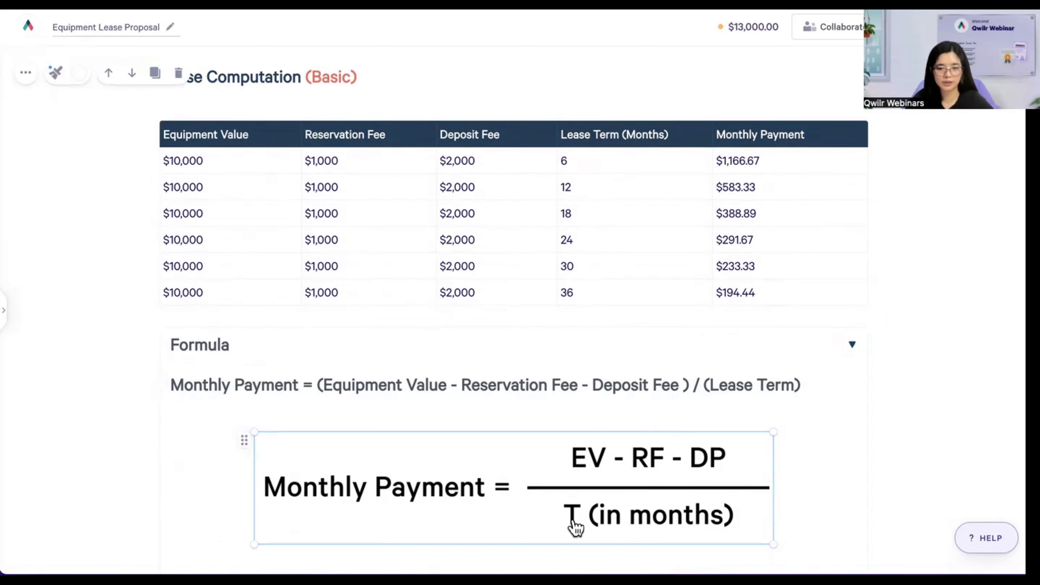
{"action": "scroll", "coordinate": [908, 345], "scroll_direction": "down", "scroll_amount": 4}
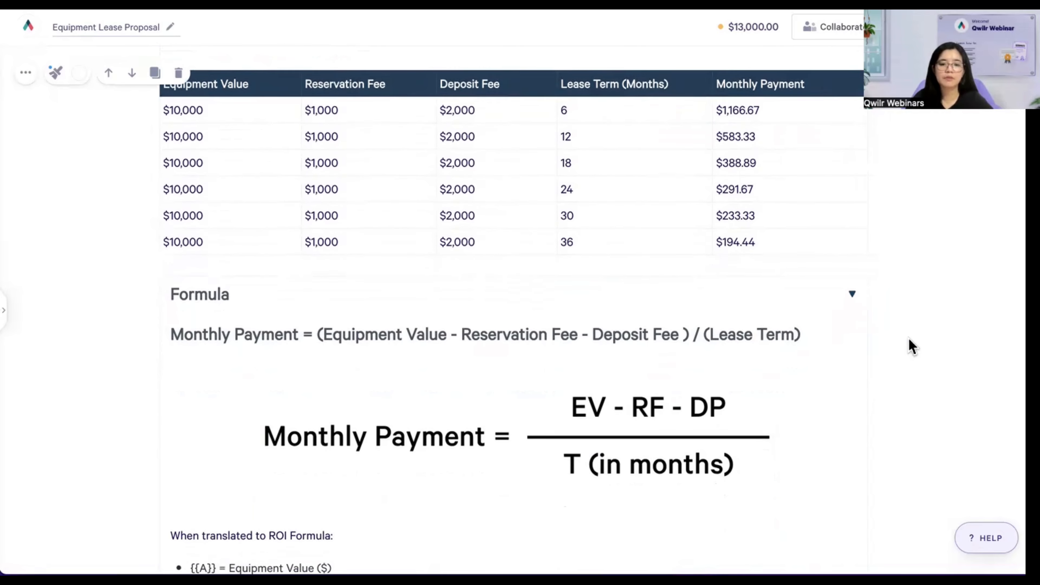
{"action": "scroll", "coordinate": [909, 351], "scroll_direction": "up", "scroll_amount": 1}
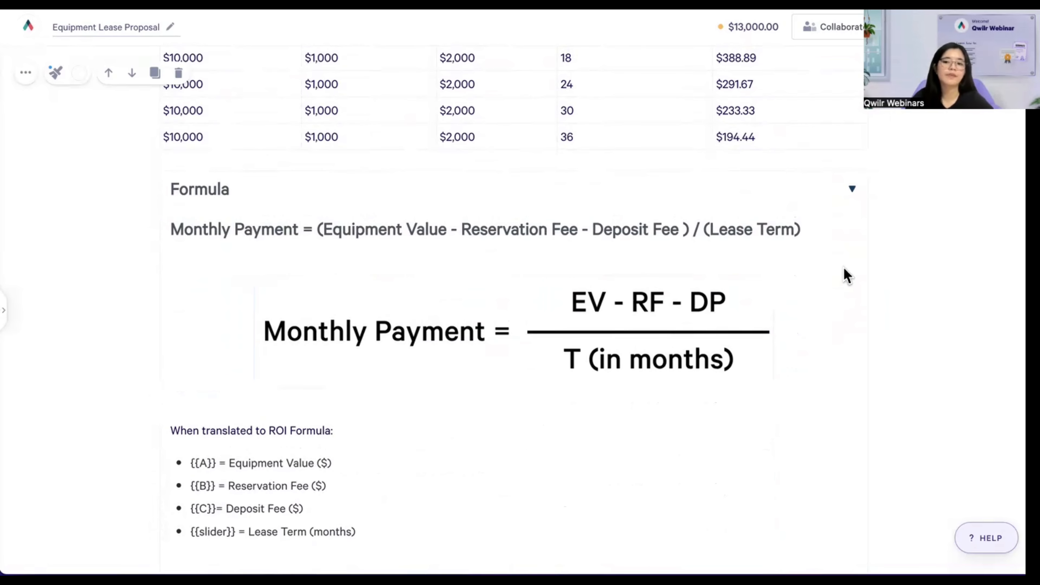
{"action": "scroll", "coordinate": [873, 265], "scroll_direction": "down", "scroll_amount": 4}
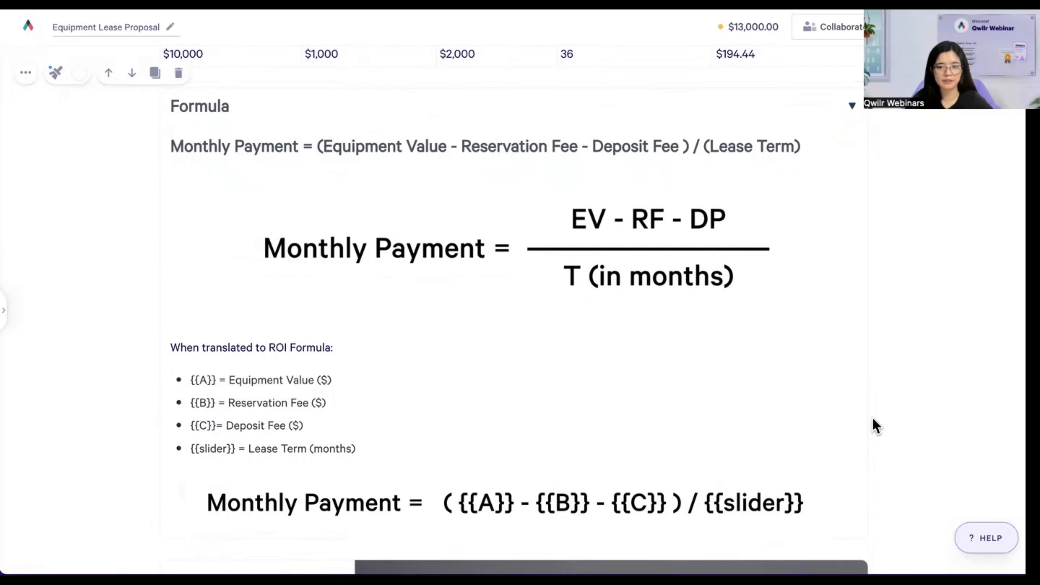
{"action": "scroll", "coordinate": [962, 242], "scroll_direction": "down", "scroll_amount": 5}
{"action": "scroll", "coordinate": [964, 245], "scroll_direction": "down", "scroll_amount": 3}
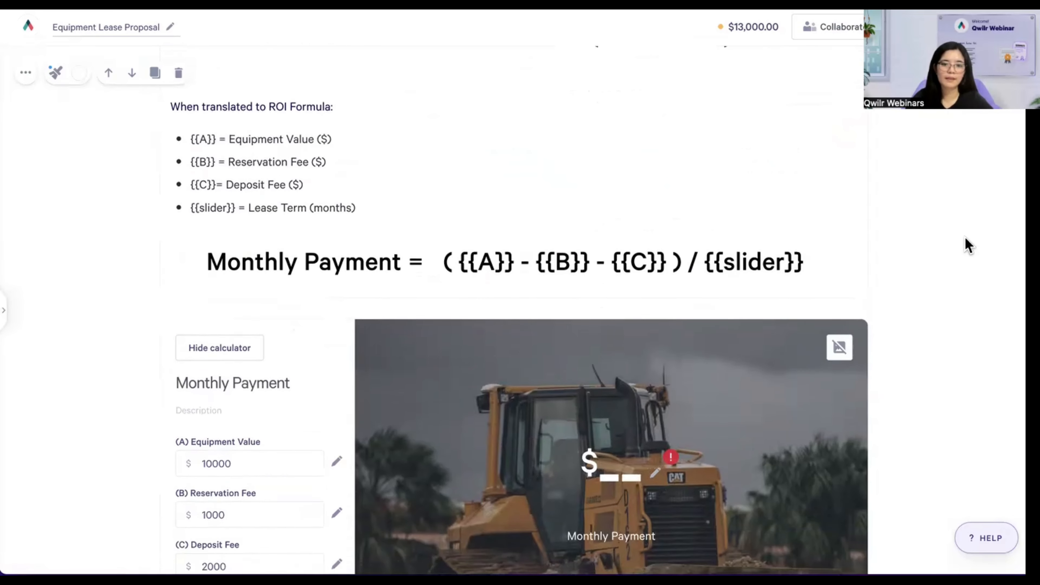
{"action": "scroll", "coordinate": [964, 246], "scroll_direction": "down", "scroll_amount": 2}
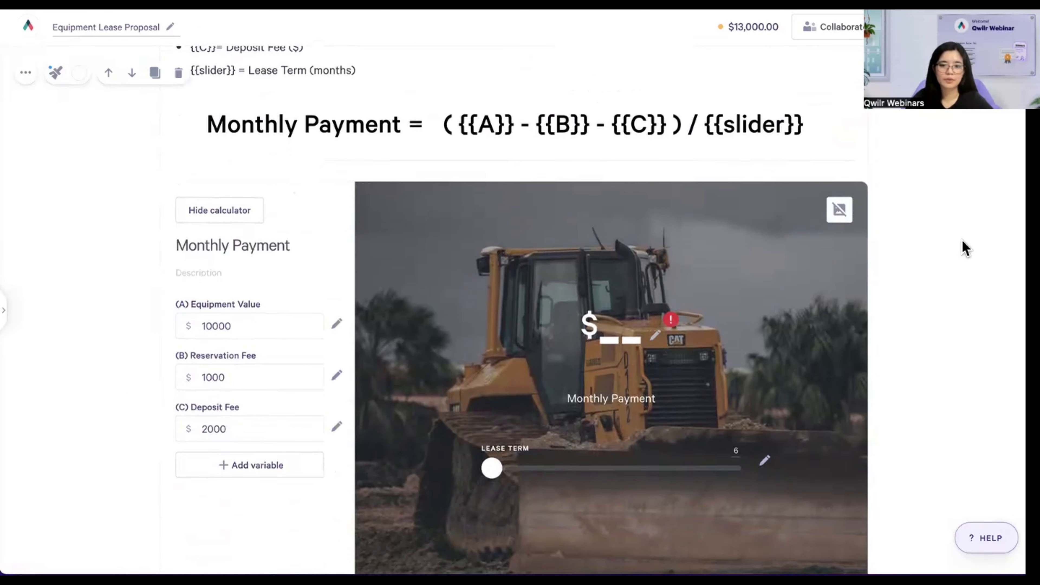
{"action": "scroll", "coordinate": [966, 250], "scroll_direction": "down", "scroll_amount": 2}
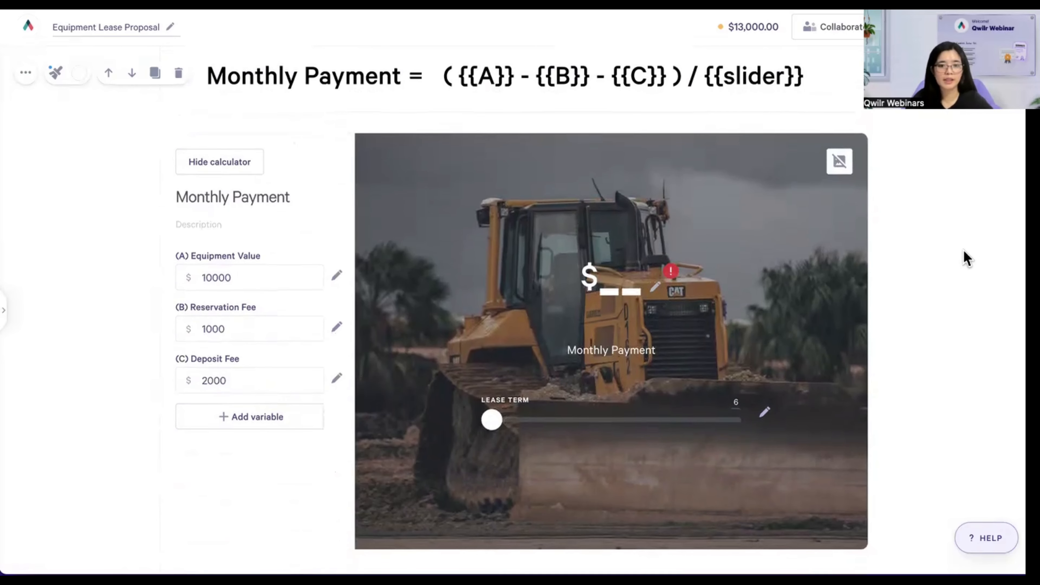
- Highlight the calculator's 10000 Equipment Value and the Deposit Fee amount
{"action": "left_click_drag", "start_coordinate": [191, 276], "coordinate": [250, 277]}
{"action": "left_click", "coordinate": [252, 280]}
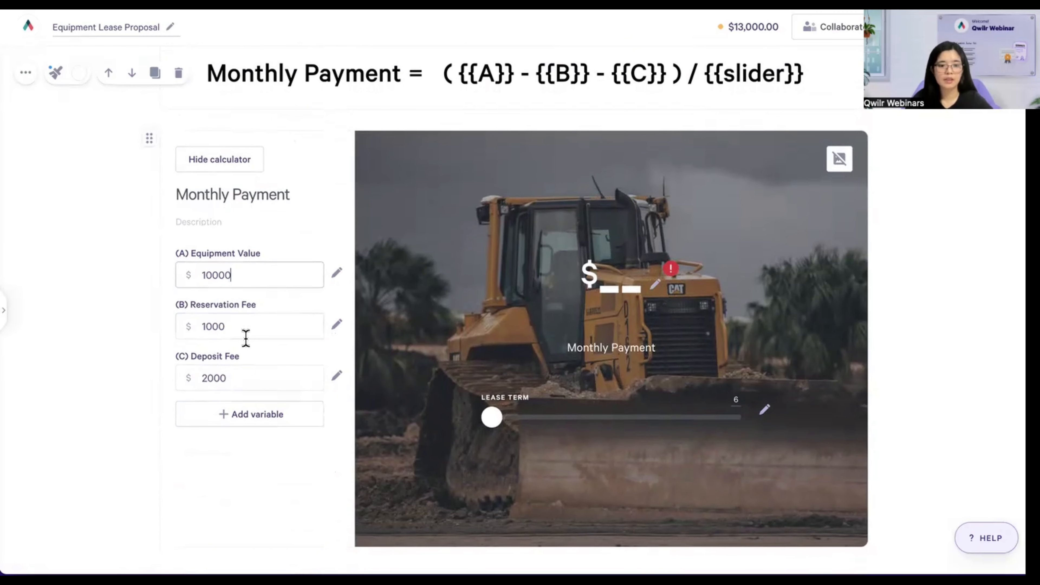
{"action": "left_click", "coordinate": [267, 373]}
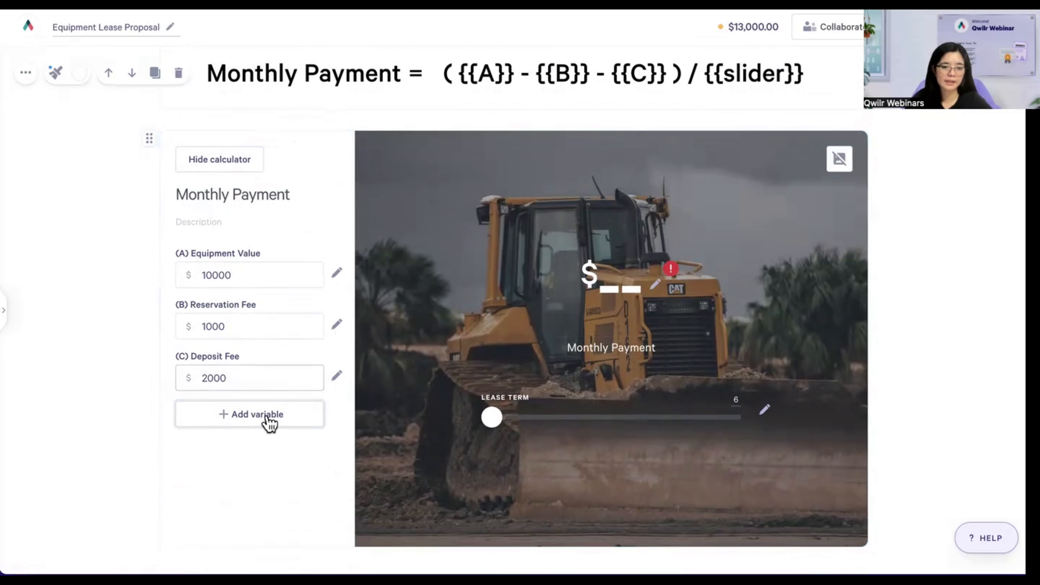
- Check Equipment Value settings: min 0, max 1000000, $ prefix, no suffix, then test the slider
{"action": "left_click", "coordinate": [336, 273]}
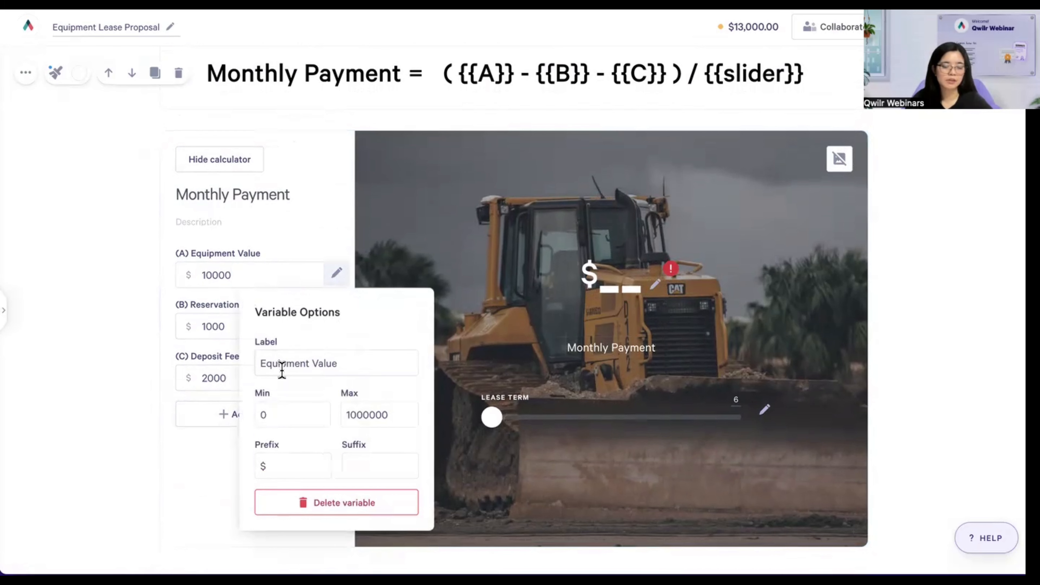
{"action": "left_click_drag", "start_coordinate": [258, 363], "coordinate": [373, 361]}
{"action": "left_click", "coordinate": [374, 364]}
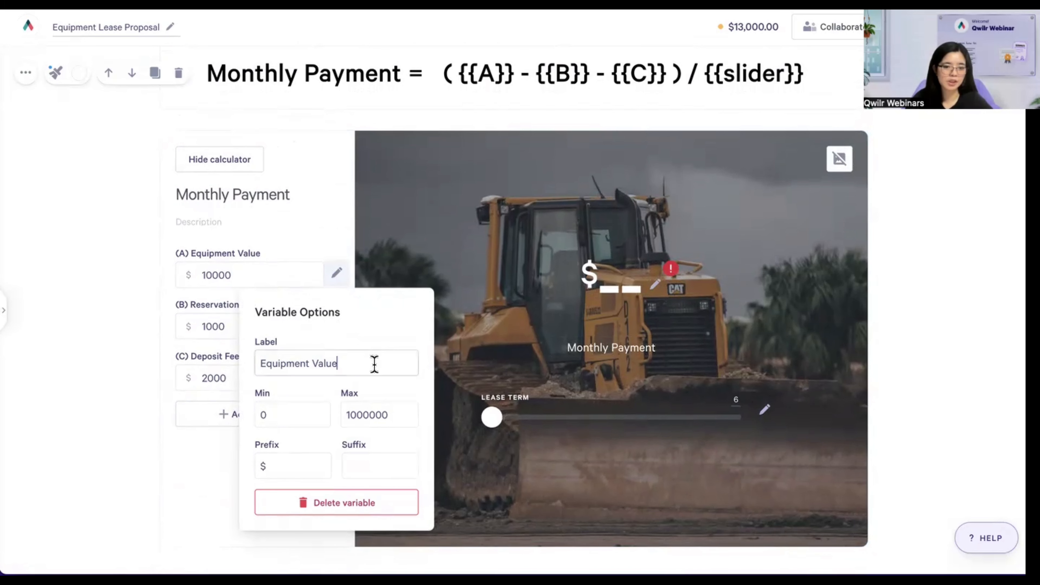
{"action": "left_click", "coordinate": [294, 411]}
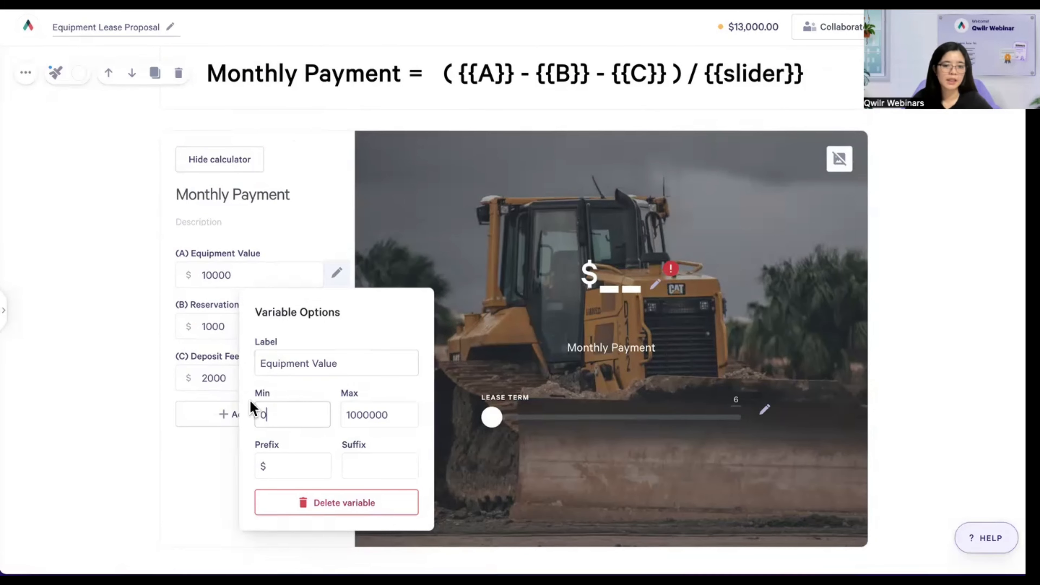
{"action": "left_click", "coordinate": [399, 419]}
{"action": "left_click", "coordinate": [295, 466]}
{"action": "left_click", "coordinate": [381, 467]}
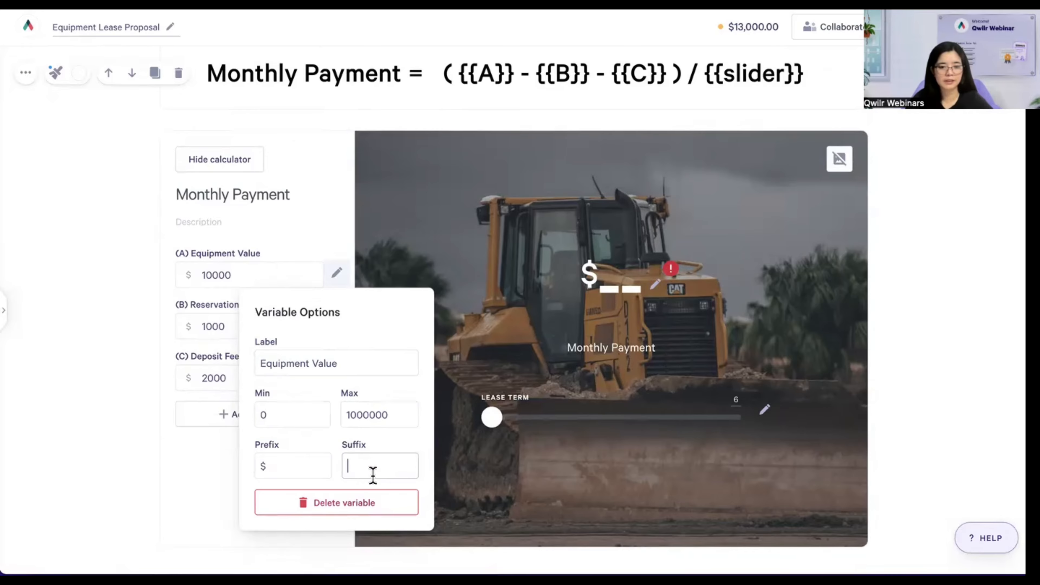
{"action": "left_click", "coordinate": [325, 185]}
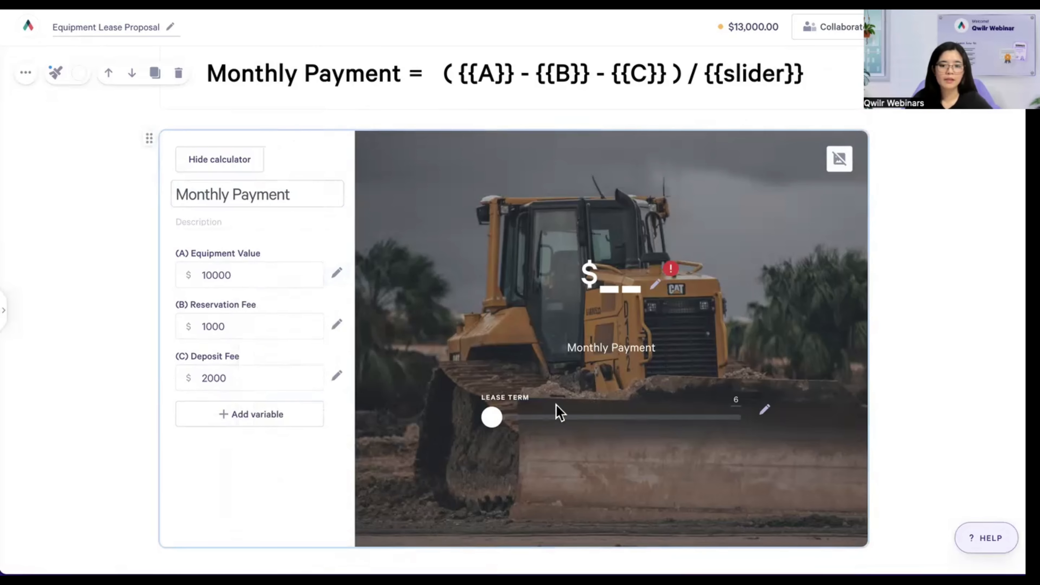
{"action": "mouse_move", "coordinate": [491, 417]}
{"action": "left_mouse_down"}
{"action": "mouse_move", "coordinate": [578, 419]}
{"action": "mouse_move", "coordinate": [463, 418]}
{"action": "left_mouse_up"}
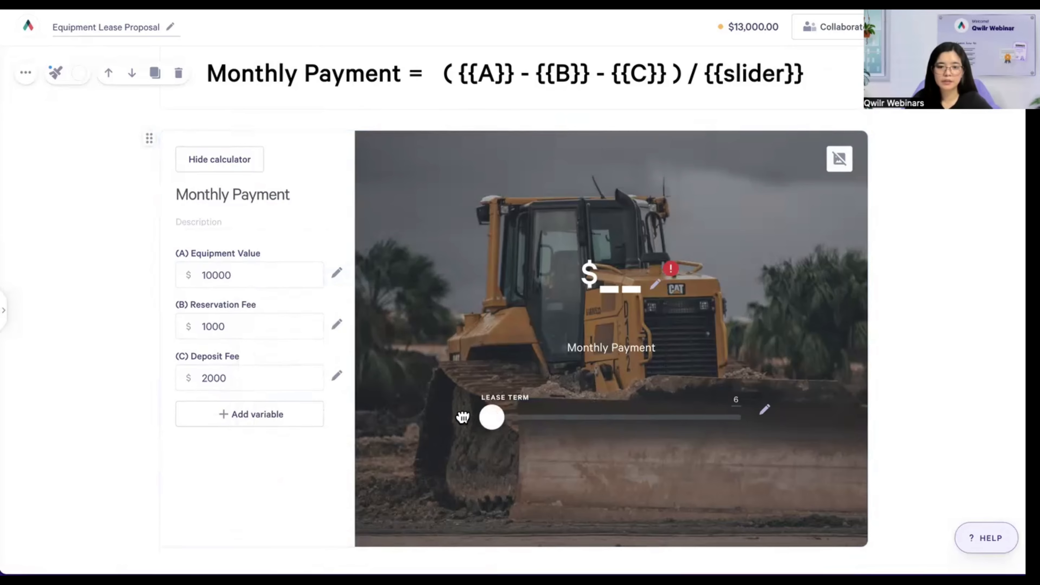
- Verify the Lease Term slider's min 6, max 36, initial 6 and increment 6, then test dragging it
{"action": "left_click", "coordinate": [764, 411]}
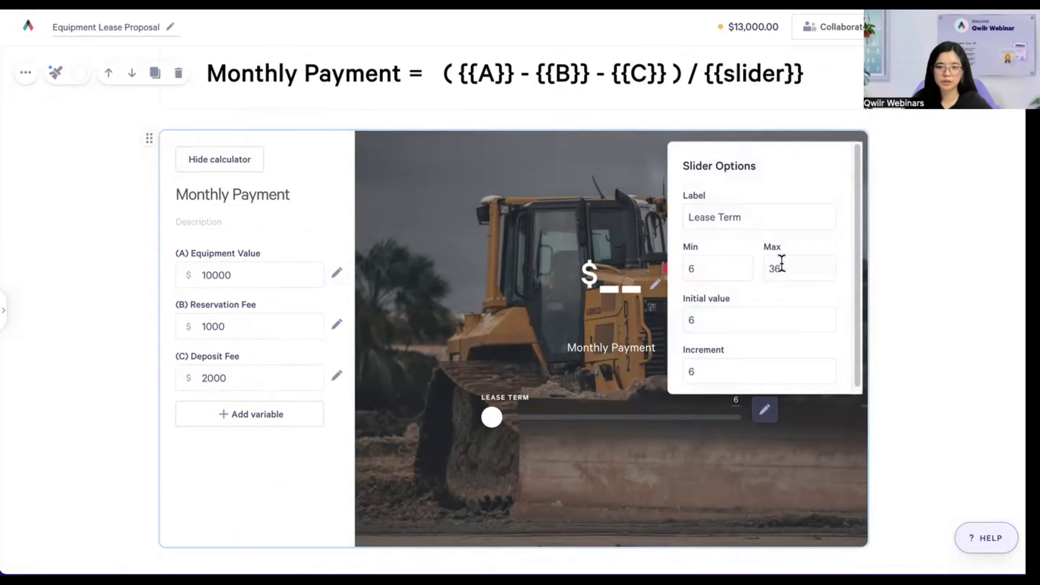
{"action": "left_click", "coordinate": [788, 213]}
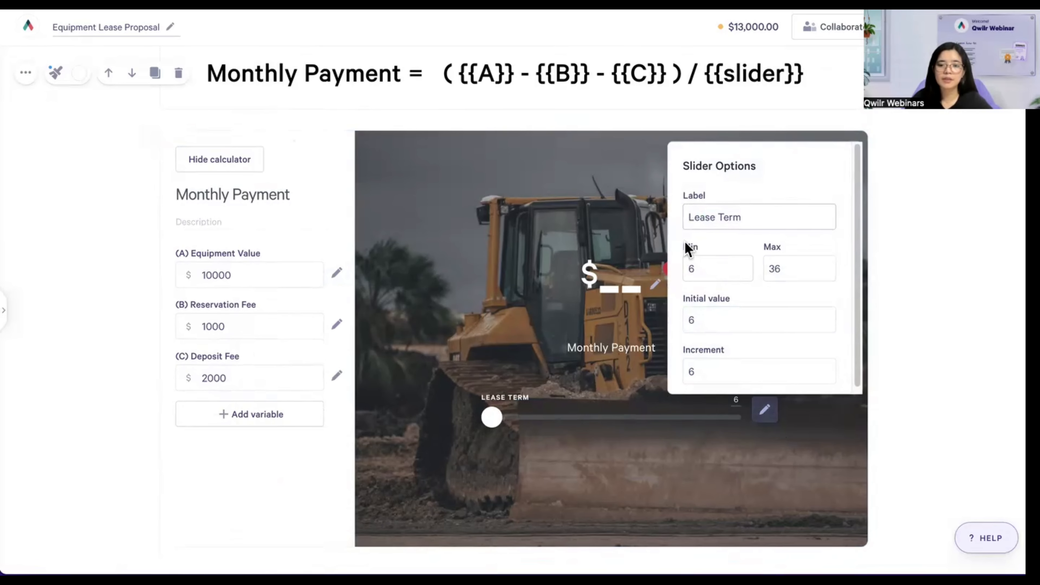
{"action": "left_click", "coordinate": [812, 269]}
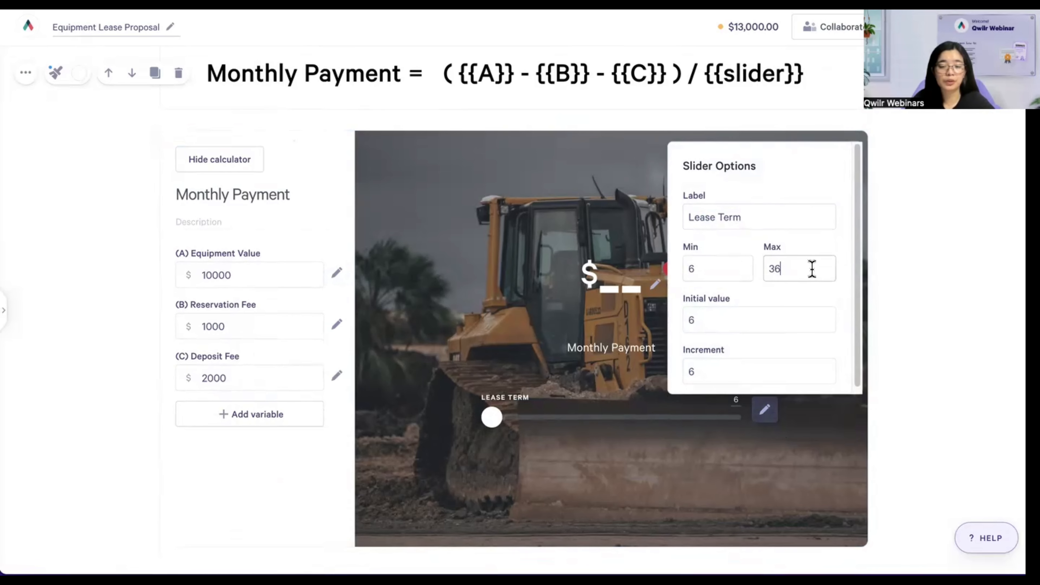
{"action": "scroll", "coordinate": [735, 321], "scroll_direction": "down", "scroll_amount": 1}
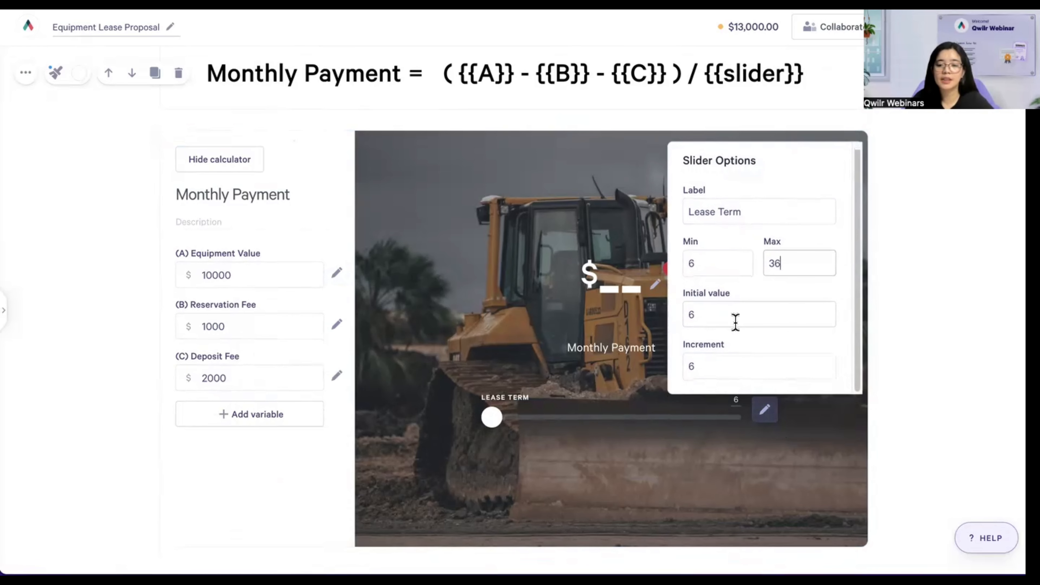
{"action": "left_click", "coordinate": [706, 259]}
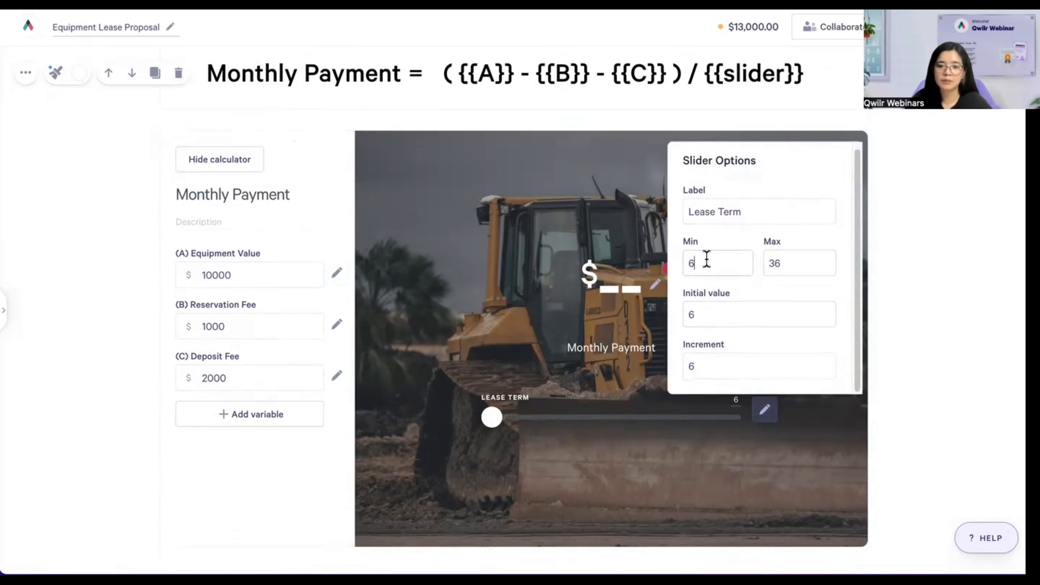
{"action": "left_click", "coordinate": [703, 320]}
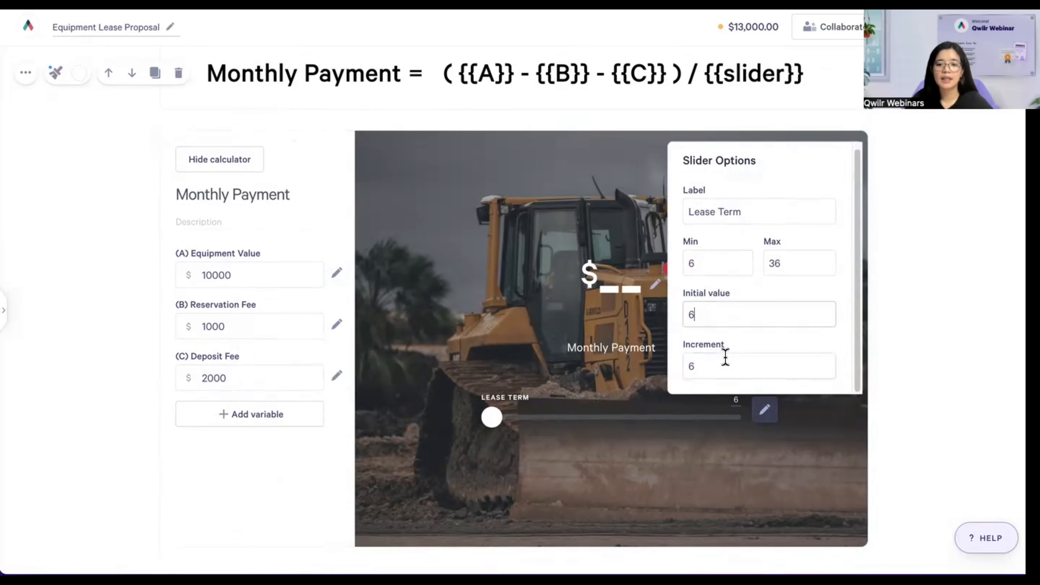
{"action": "left_click", "coordinate": [710, 371]}
{"action": "left_click_drag", "start_coordinate": [689, 368], "coordinate": [736, 369]}
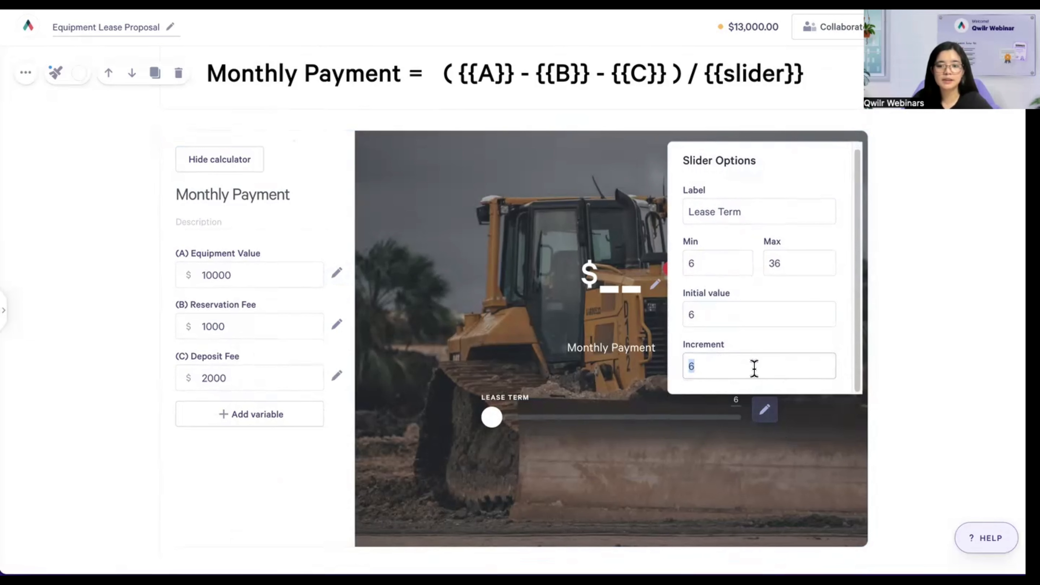
{"action": "left_click", "coordinate": [581, 454]}
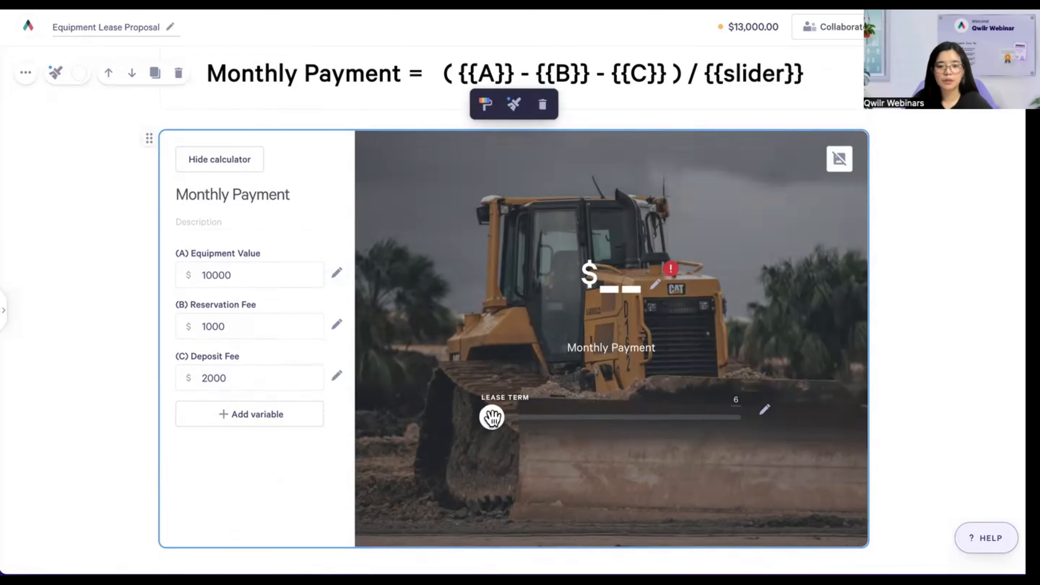
{"action": "left_click_drag", "start_coordinate": [491, 417], "coordinate": [465, 420]}
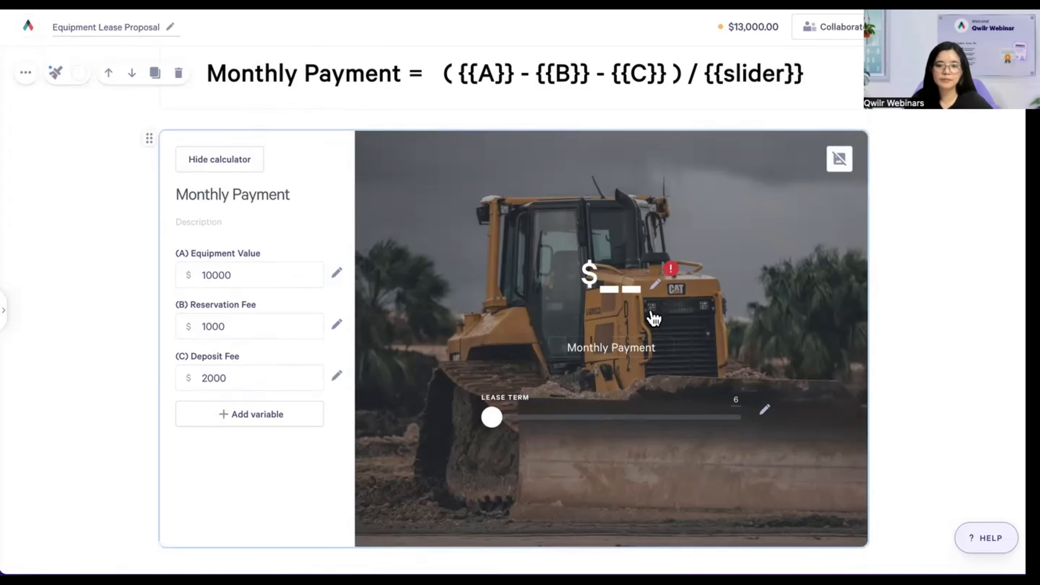
{"action": "scroll", "coordinate": [623, 276], "scroll_direction": "up", "scroll_amount": 1}
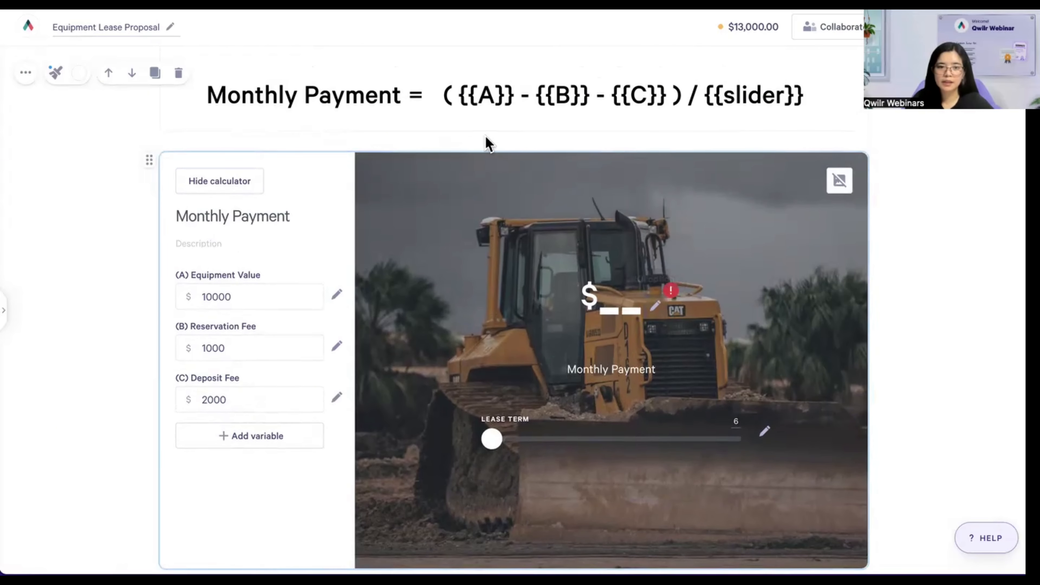
- Open the Monthly Payment ROI options and start the formula with an opening bracket
{"action": "left_click", "coordinate": [655, 307]}
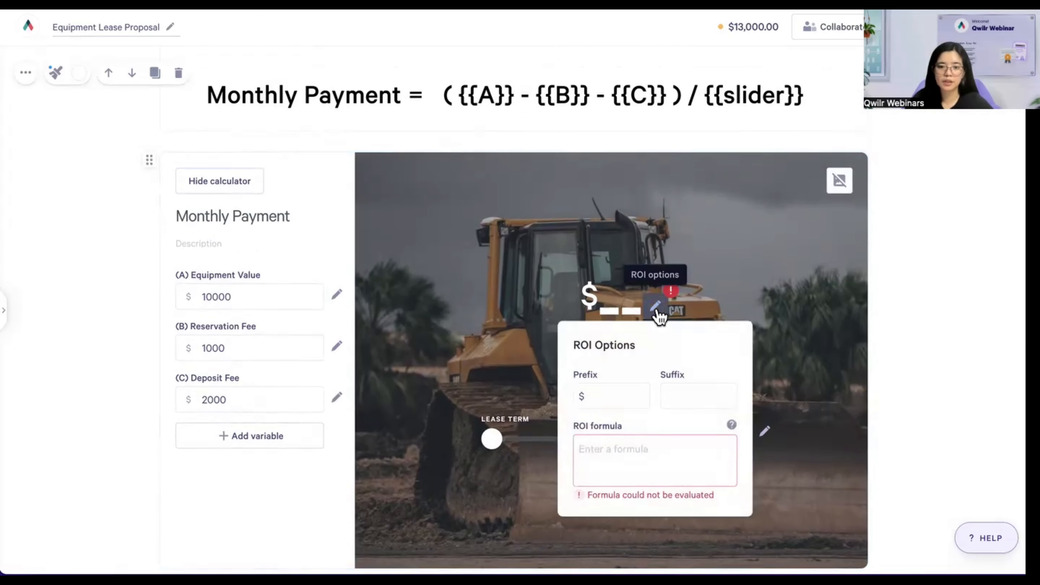
{"action": "left_click", "coordinate": [664, 462]}
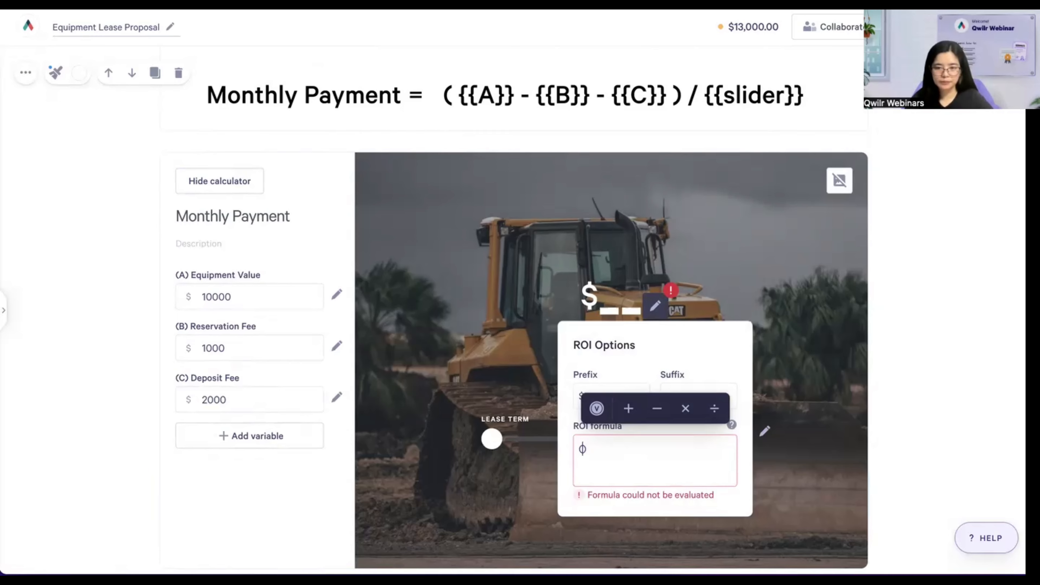
- Build the formula start ({{A}} - {{B}} from Equipment Value and Reservation Fee
{"action": "left_click", "coordinate": [596, 409]}
{"action": "left_click", "coordinate": [586, 469]}
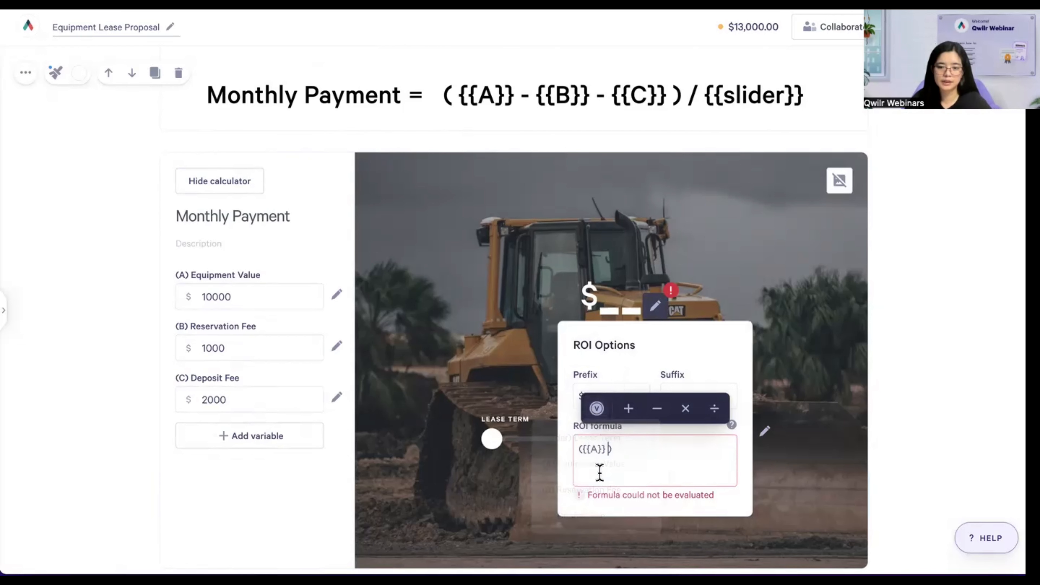
{"action": "left_click", "coordinate": [720, 453]}
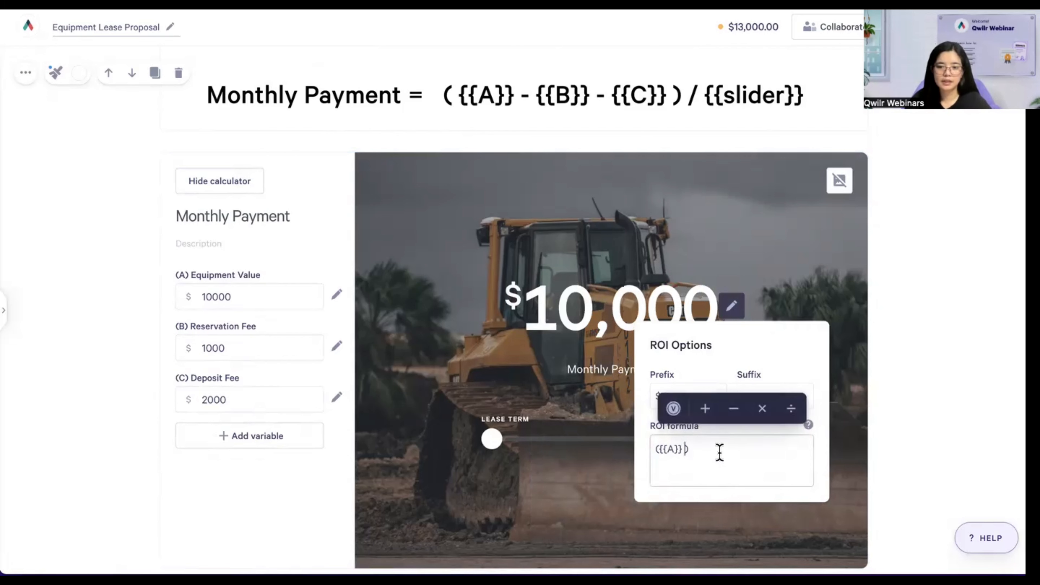
{"action": "left_click", "coordinate": [733, 409]}
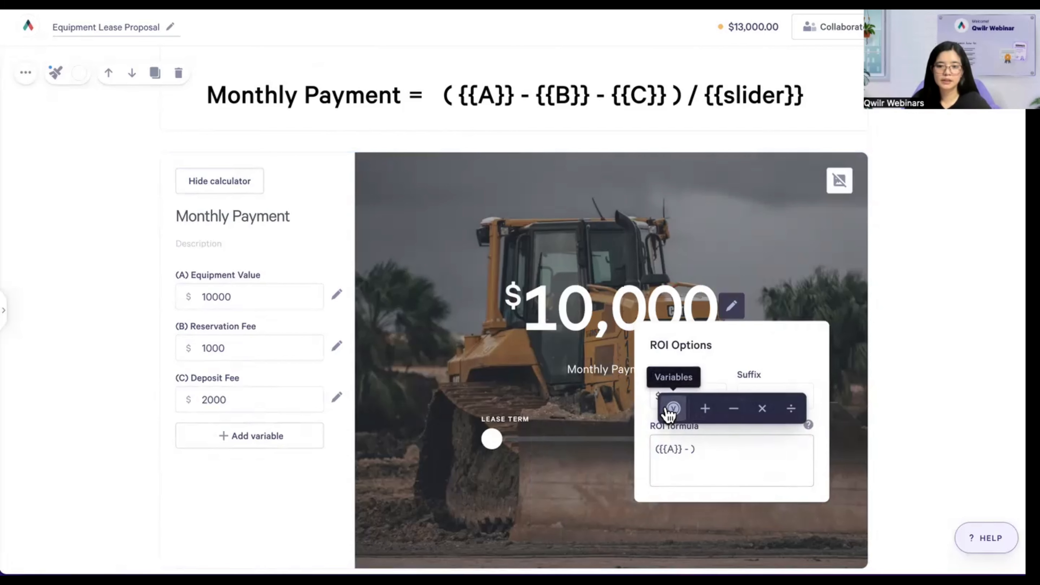
{"action": "left_click", "coordinate": [672, 408]}
{"action": "left_click", "coordinate": [660, 492]}
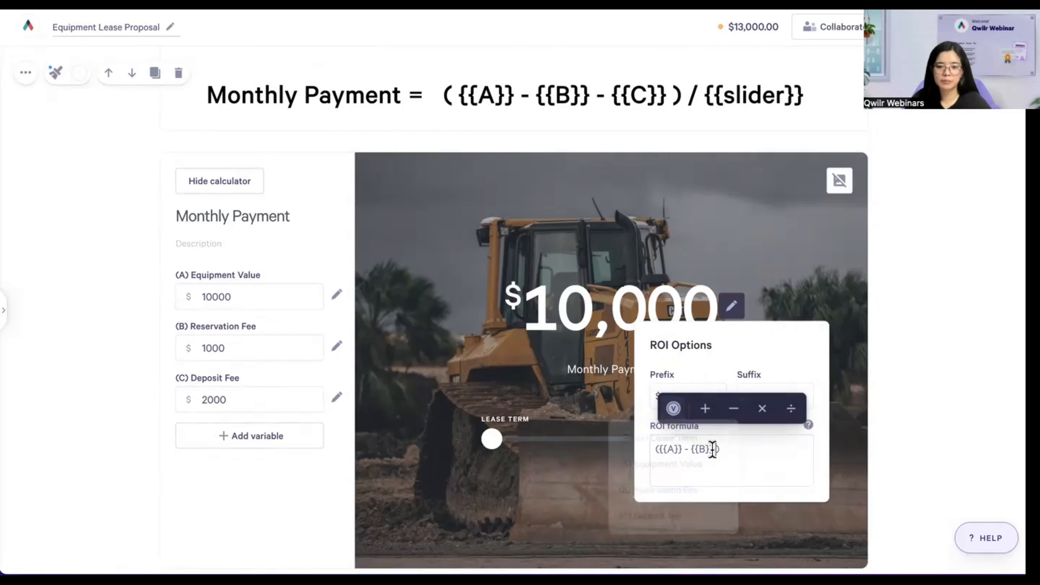
{"action": "left_click", "coordinate": [696, 448]}
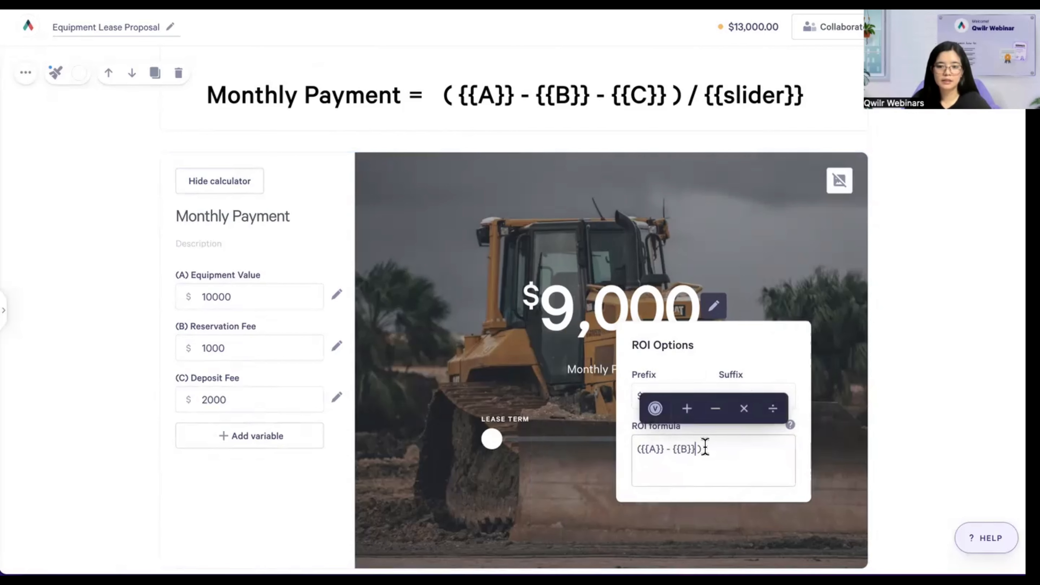
- Finish it with - {{C}}) / {{slider}} using Deposit Fee and Lease Term, giving $1,167
{"action": "left_click", "coordinate": [715, 409]}
{"action": "left_click", "coordinate": [655, 408]}
{"action": "left_click", "coordinate": [649, 520]}
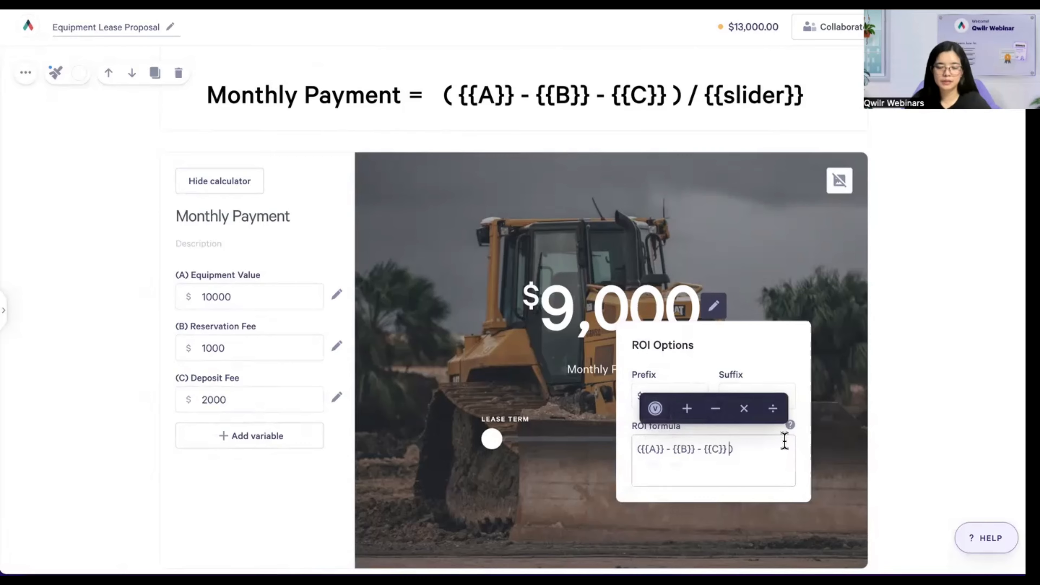
{"action": "left_click", "coordinate": [766, 448]}
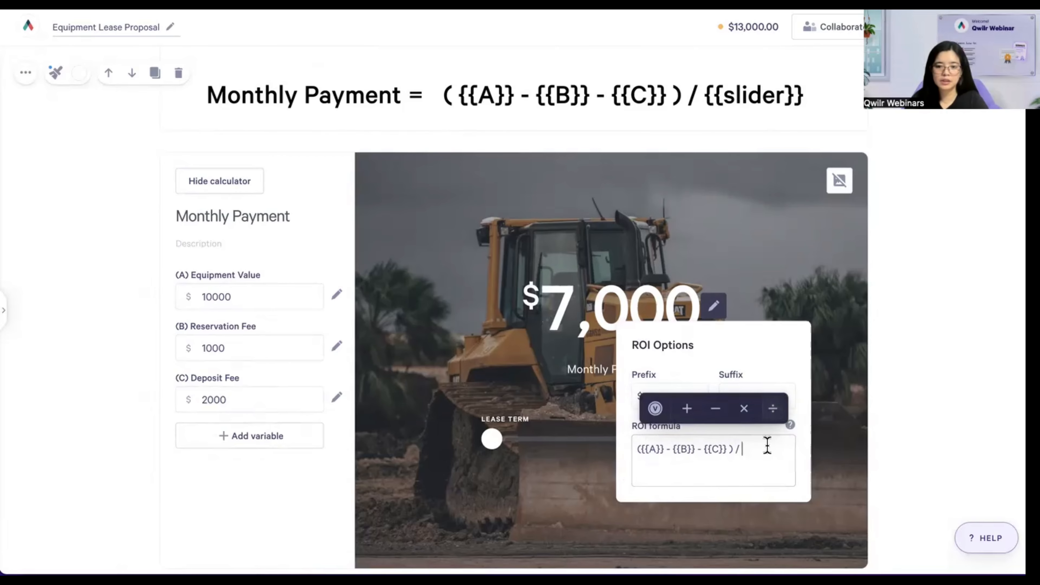
{"action": "left_click", "coordinate": [655, 409]}
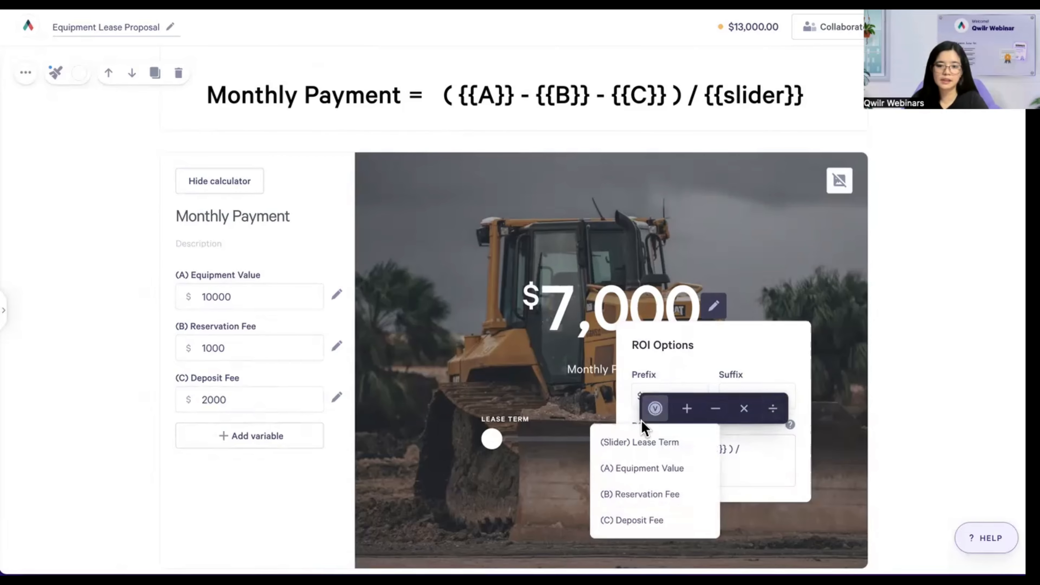
{"action": "left_click", "coordinate": [655, 442]}
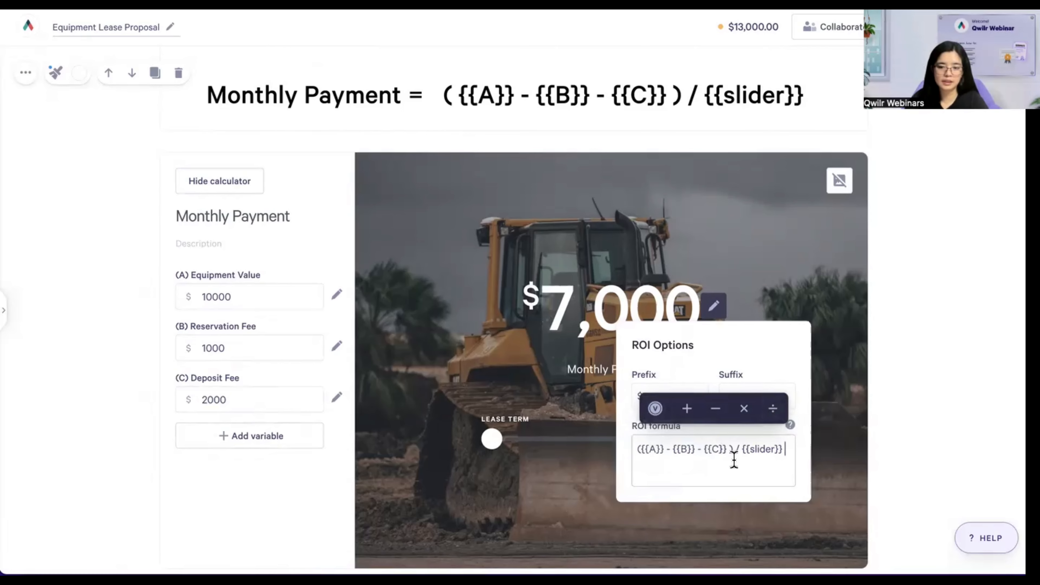
{"action": "left_click", "coordinate": [734, 213]}
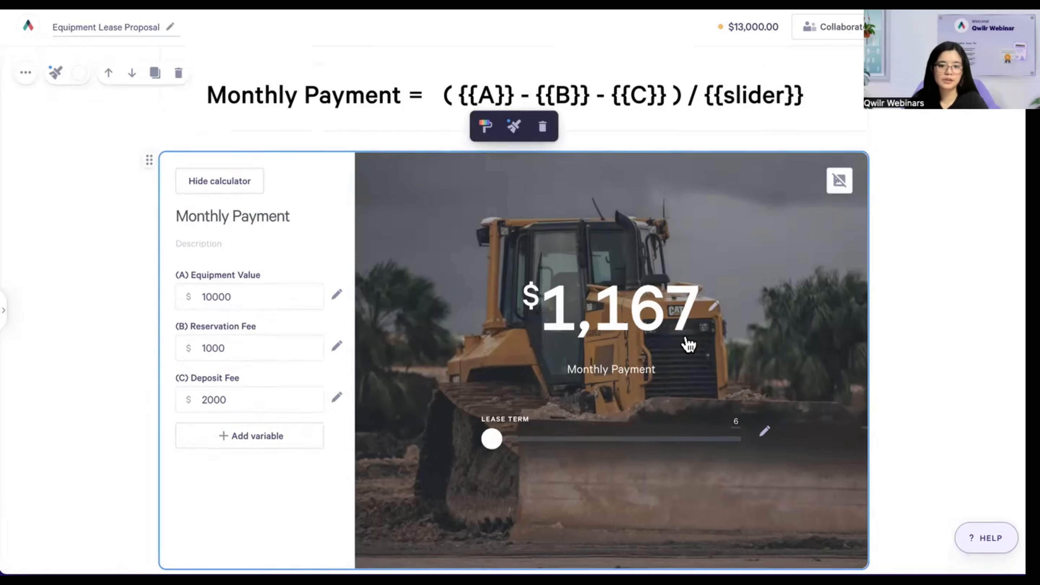
- Collapse the Formula section, placing the $1,166.67 table row above the $1,167 calculator
{"action": "scroll", "coordinate": [687, 344], "scroll_direction": "up", "scroll_amount": 15}
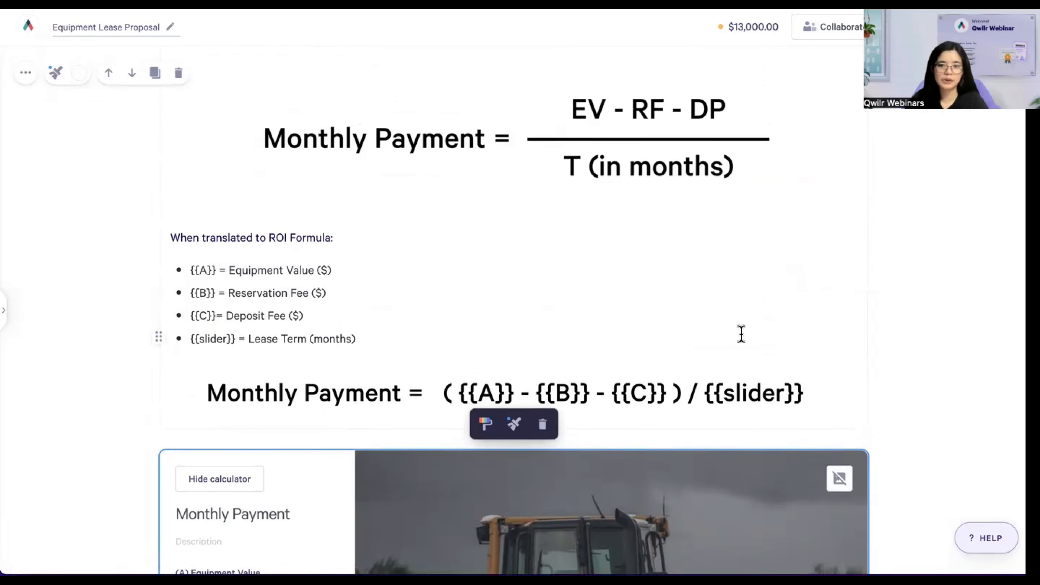
{"action": "left_click", "coordinate": [852, 255]}
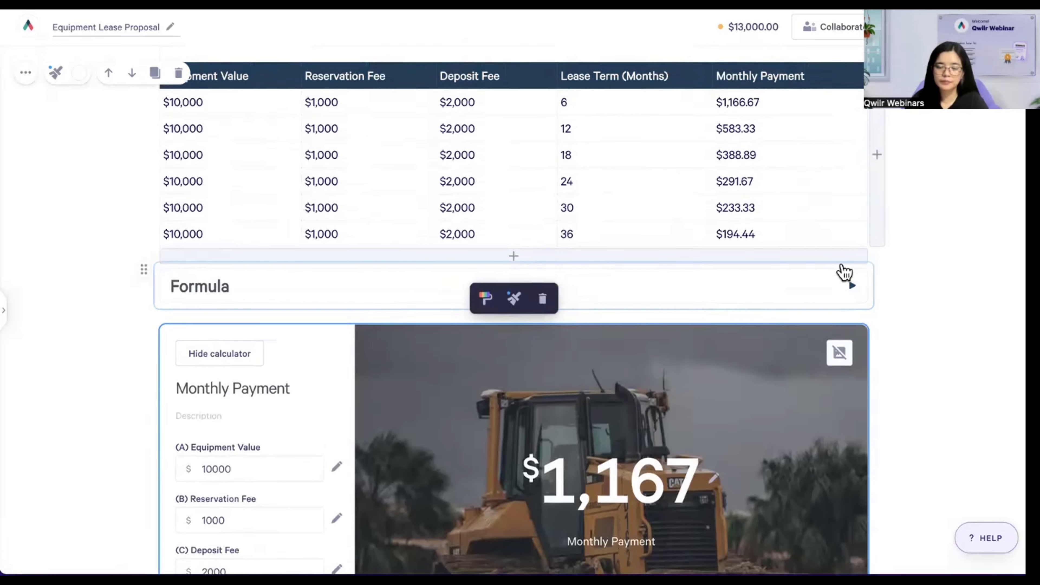
{"action": "scroll", "coordinate": [773, 141], "scroll_direction": "down", "scroll_amount": 1}
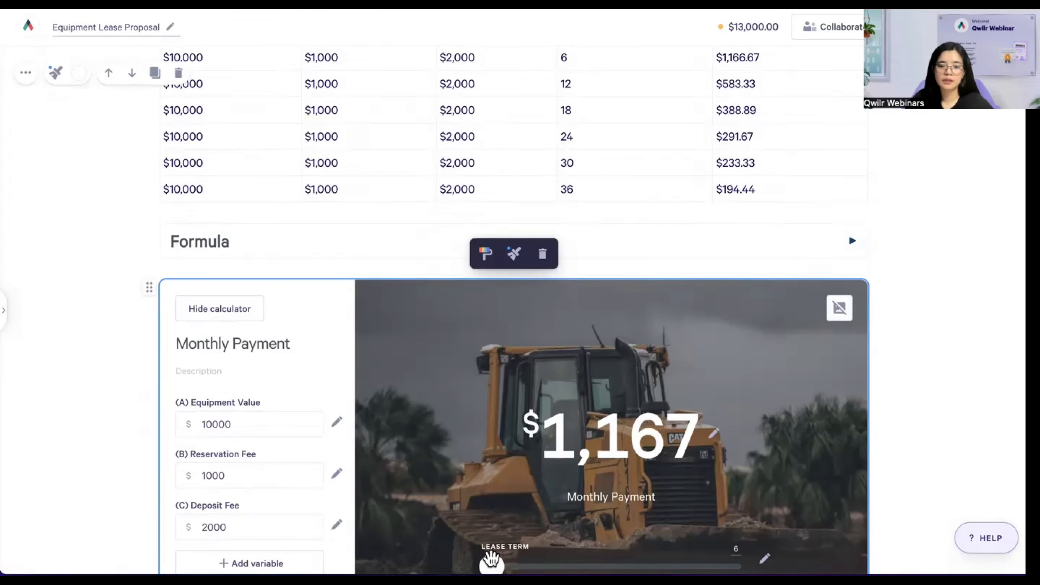
- Slide the lease term through 12, 24 and 36 months ($194), then hide the calculator inputs
{"action": "left_click_drag", "start_coordinate": [491, 559], "coordinate": [591, 558]}
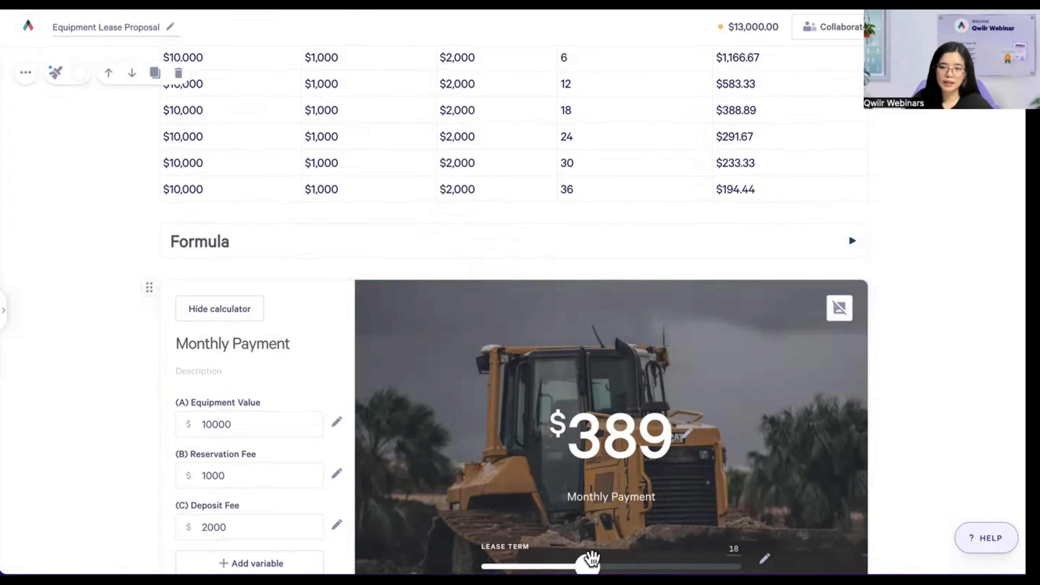
{"action": "left_click_drag", "start_coordinate": [591, 558], "coordinate": [677, 560]}
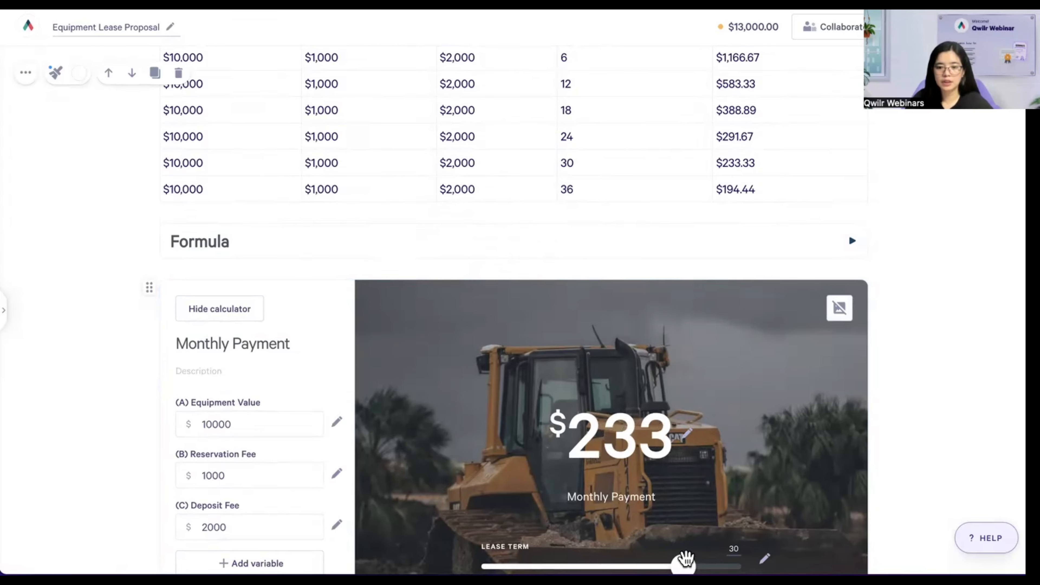
{"action": "left_click_drag", "start_coordinate": [684, 558], "coordinate": [728, 561]}
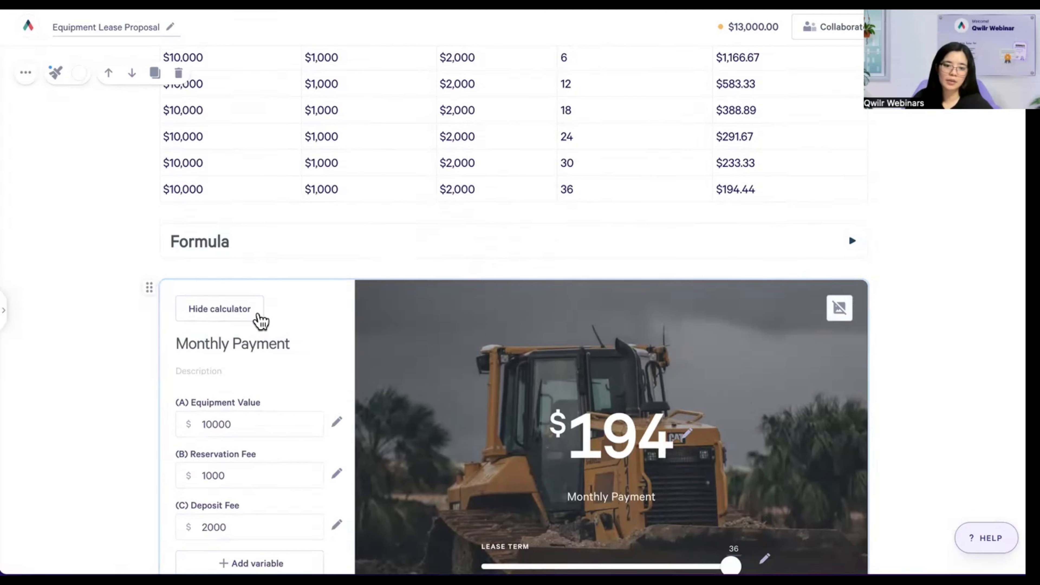
{"action": "left_click", "coordinate": [241, 321]}
- Scroll to the Option 2 Equipment Lease table listing 12–60 month terms
{"action": "scroll", "coordinate": [691, 385], "scroll_direction": "down", "scroll_amount": 2}
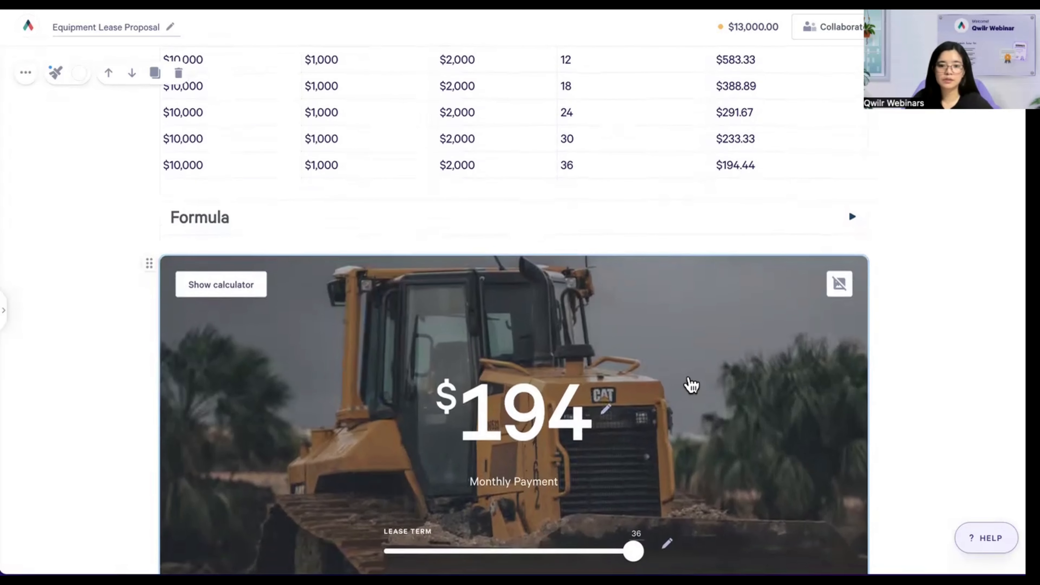
{"action": "scroll", "coordinate": [690, 386], "scroll_direction": "down", "scroll_amount": 5}
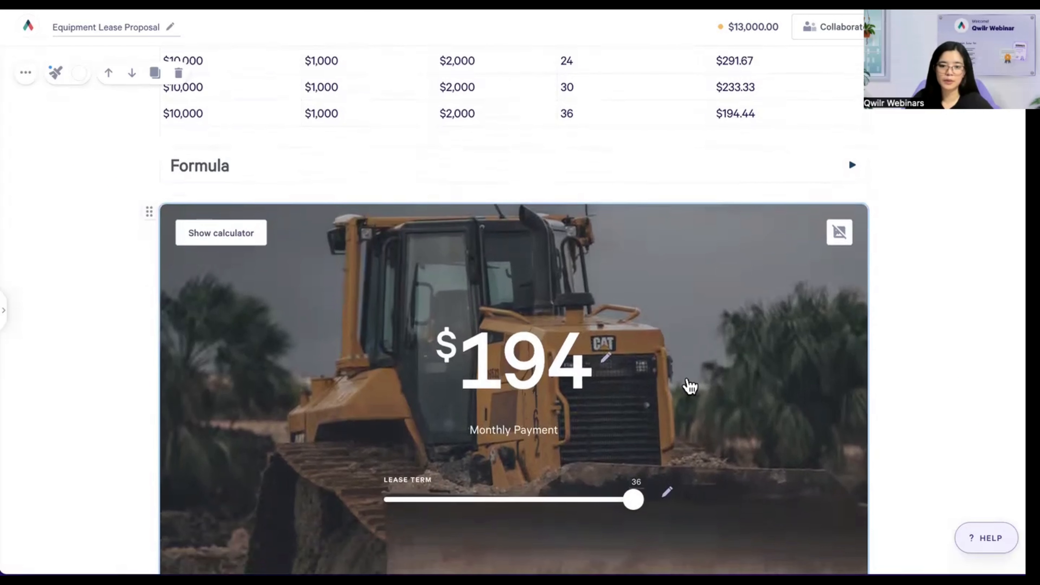
{"action": "scroll", "coordinate": [689, 386], "scroll_direction": "up", "scroll_amount": 10}
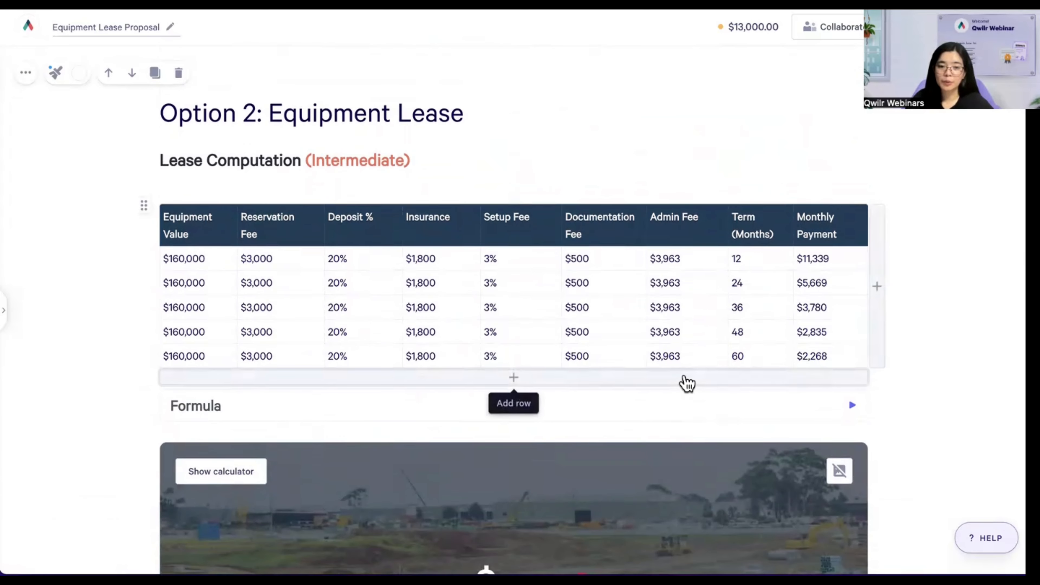
{"action": "scroll", "coordinate": [688, 386], "scroll_direction": "up", "scroll_amount": 1}
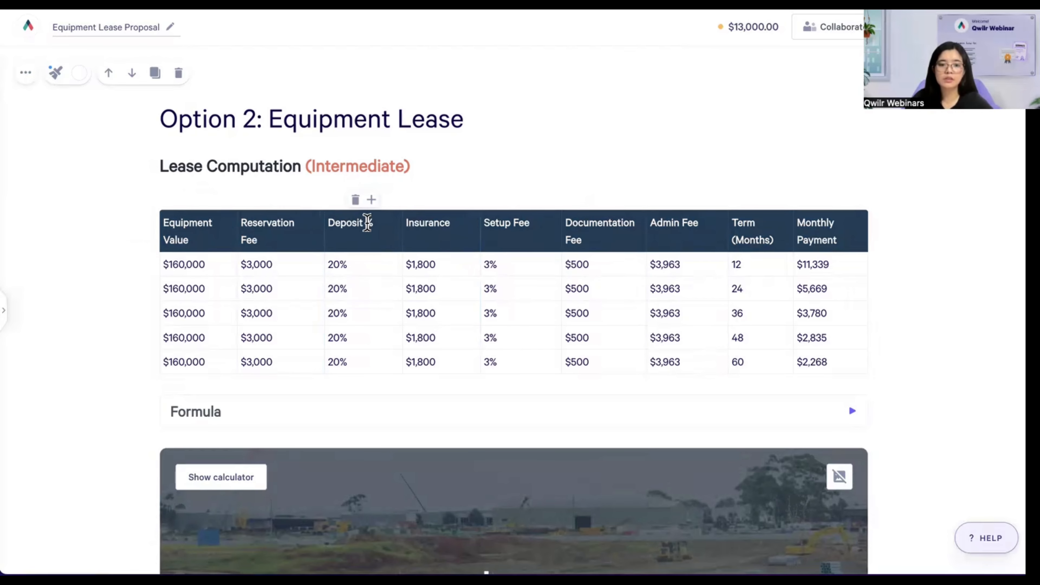
- Point out Option 2's Deposit % and Admin Fee columns, then move down to its Formula section
{"action": "left_click", "coordinate": [368, 225]}
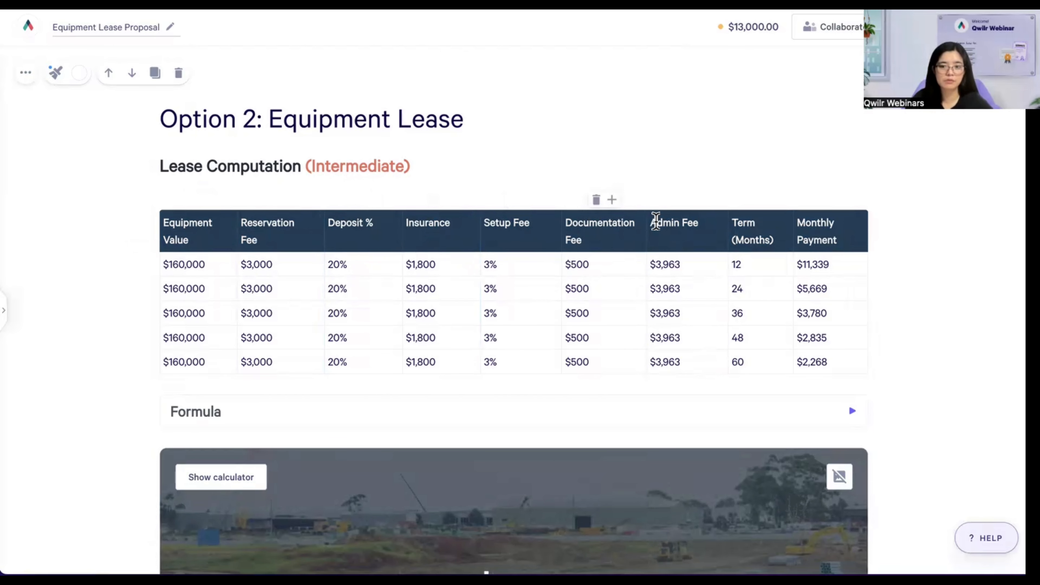
{"action": "left_click", "coordinate": [663, 222]}
{"action": "scroll", "coordinate": [766, 241], "scroll_direction": "down", "scroll_amount": 1}
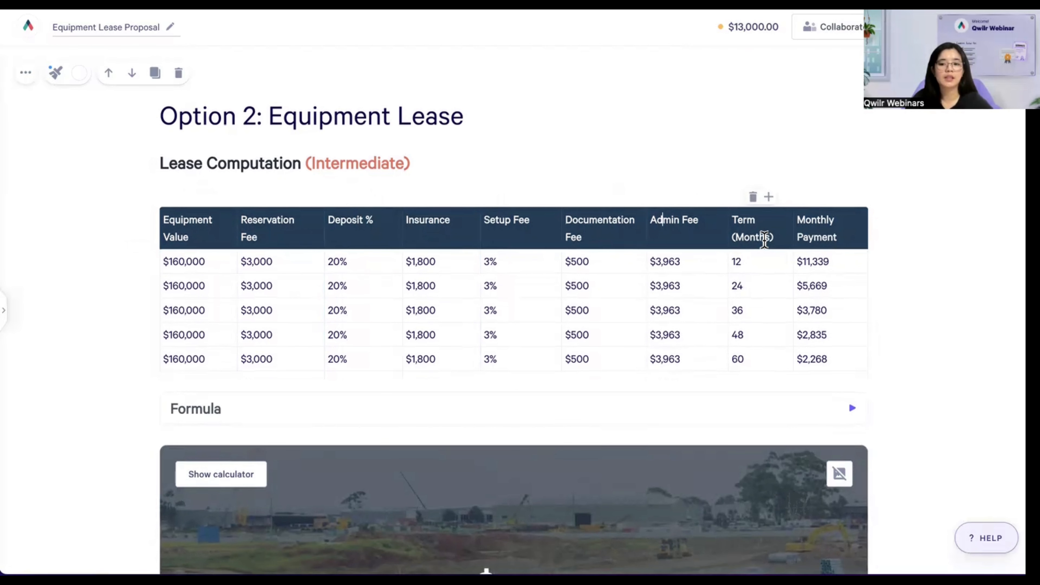
{"action": "scroll", "coordinate": [764, 240], "scroll_direction": "down", "scroll_amount": 1}
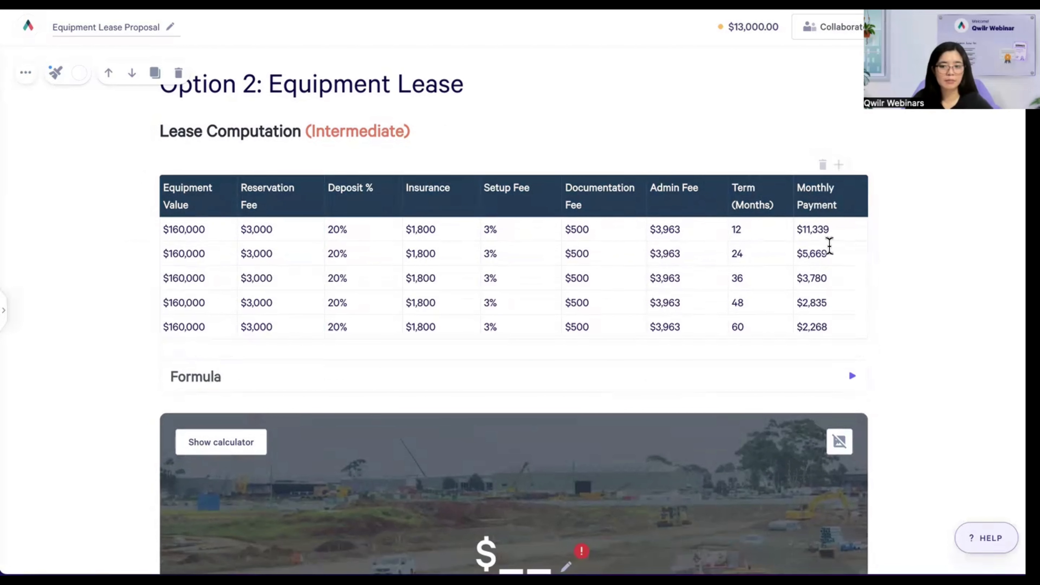
{"action": "scroll", "coordinate": [518, 358], "scroll_direction": "down", "scroll_amount": 1}
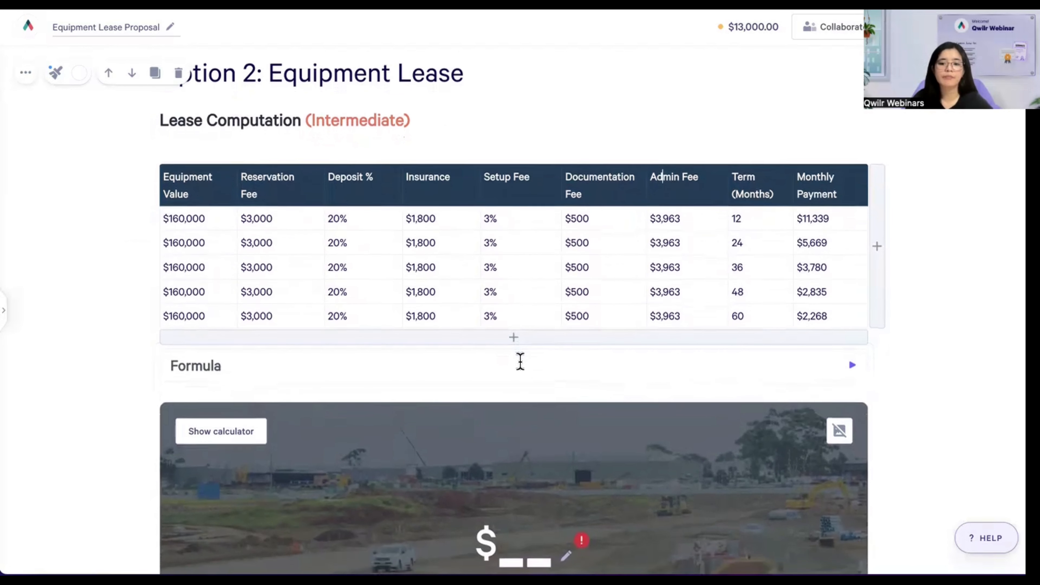
{"action": "scroll", "coordinate": [520, 360], "scroll_direction": "down", "scroll_amount": 3}
- Expand the Formula section to show the equation dividing EV, RF, DP, I, SF, DF and AF by T
{"action": "left_click", "coordinate": [852, 266]}
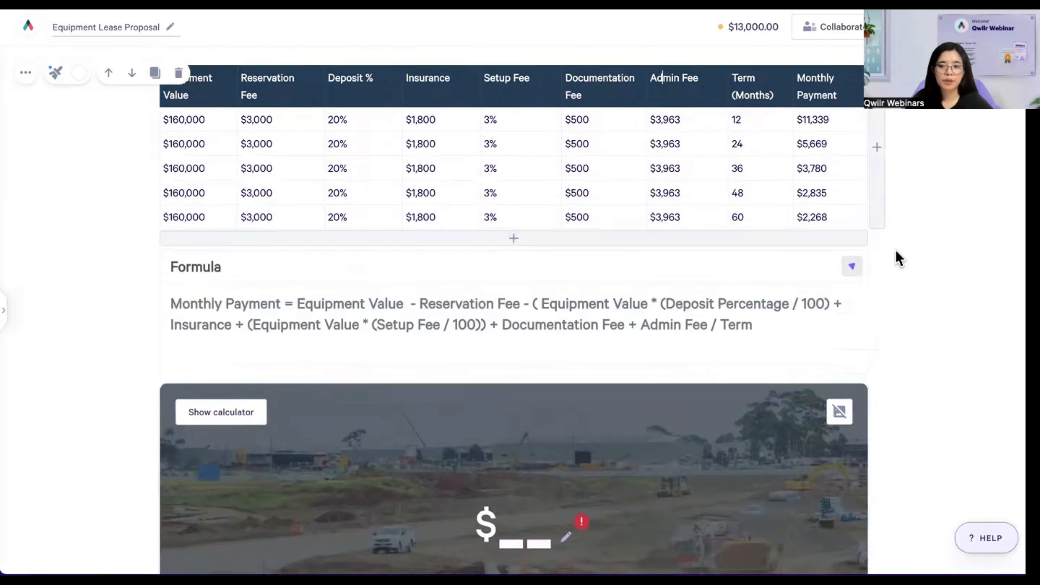
{"action": "scroll", "coordinate": [916, 247], "scroll_direction": "down", "scroll_amount": 1}
{"action": "scroll", "coordinate": [864, 279], "scroll_direction": "up", "scroll_amount": 1}
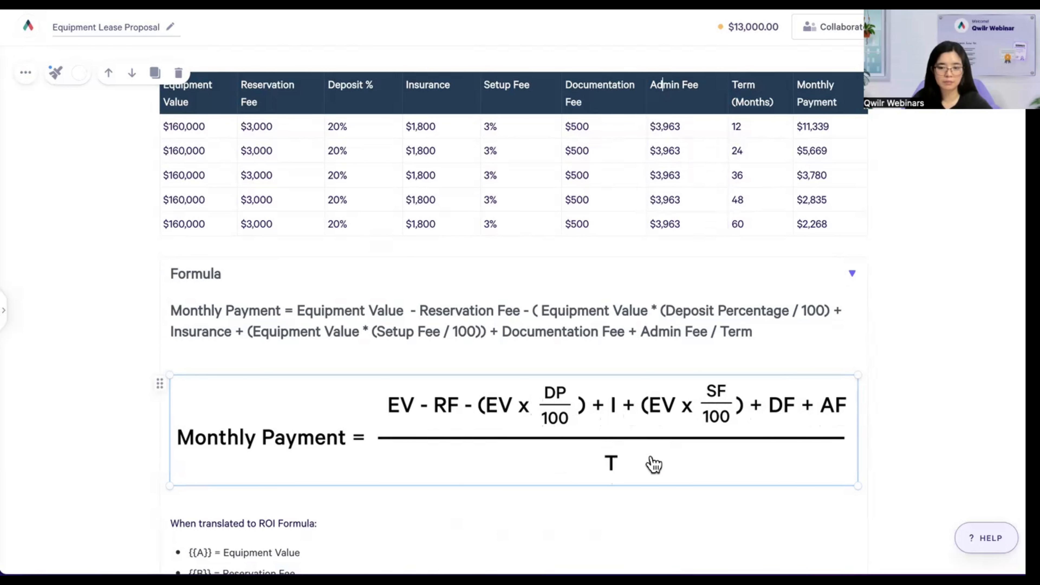
- Review the {{A}}–{{G}} variable list, highlighting {{D}} Insurance and Documentation Fee, down to the ROI formula
{"action": "scroll", "coordinate": [550, 445], "scroll_direction": "down", "scroll_amount": 2}
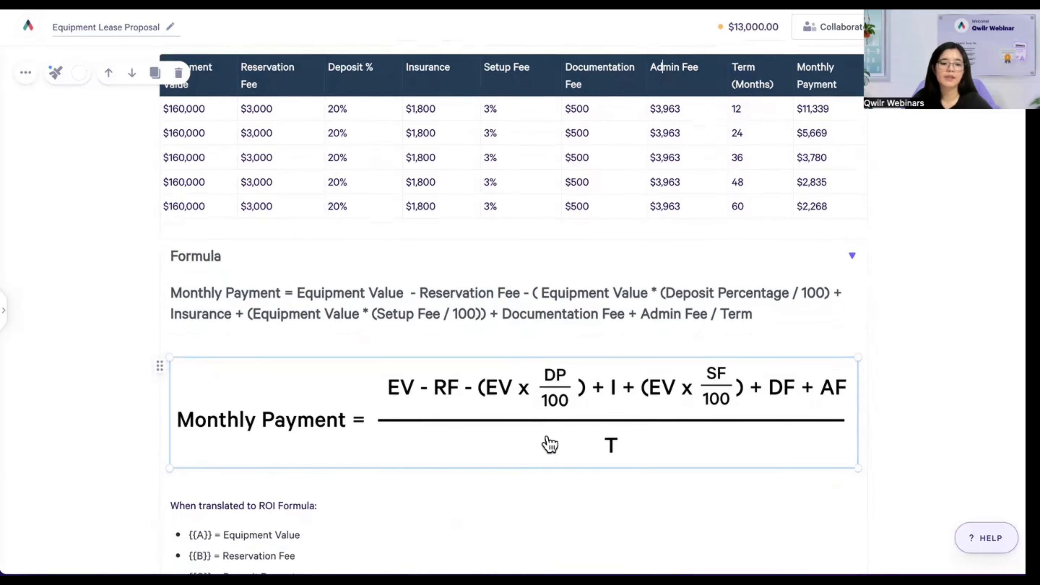
{"action": "scroll", "coordinate": [551, 444], "scroll_direction": "down", "scroll_amount": 4}
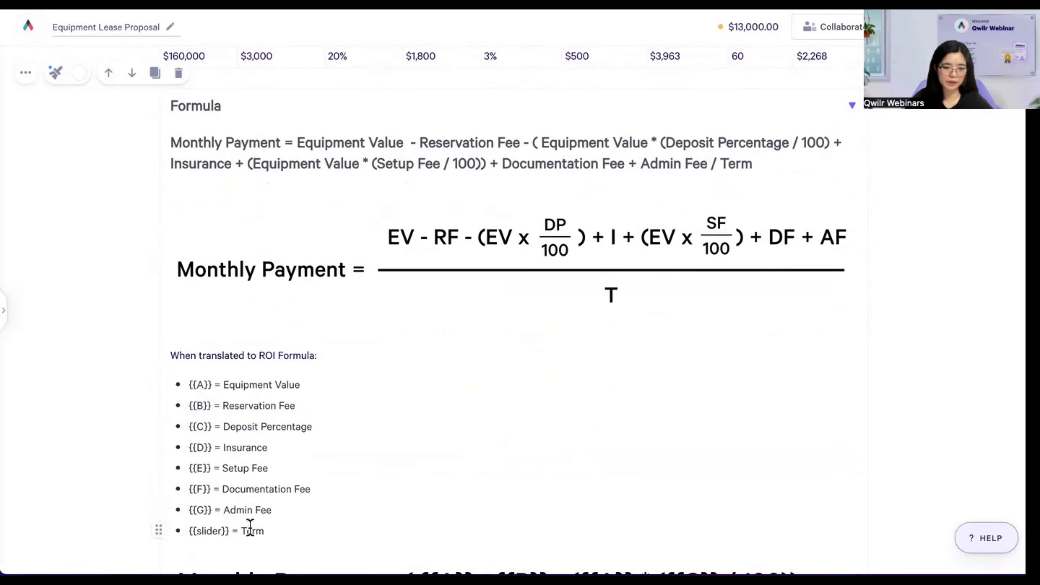
{"action": "double_click", "coordinate": [197, 448]}
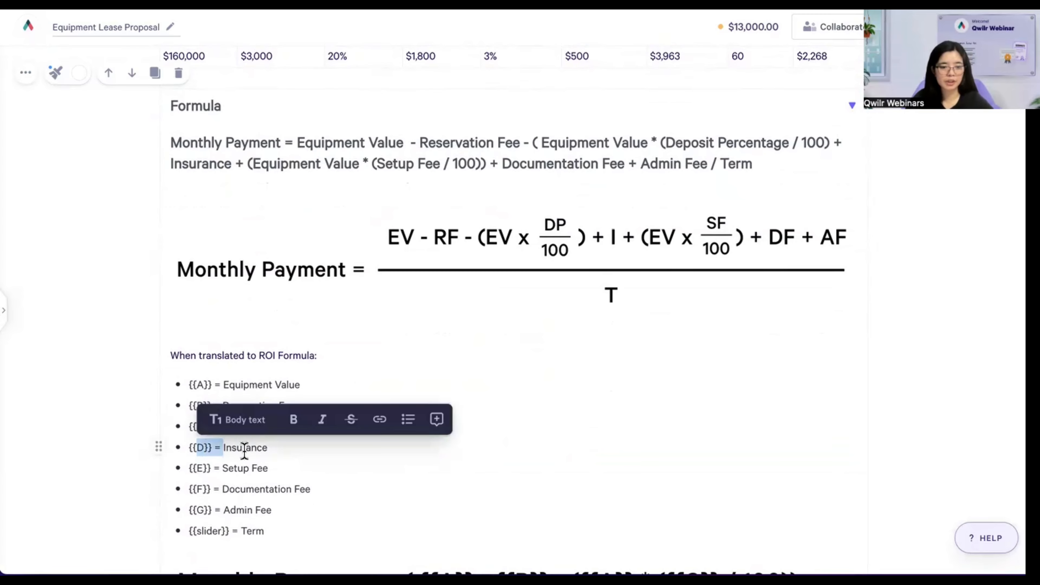
{"action": "left_click", "coordinate": [245, 449]}
{"action": "left_click", "coordinate": [253, 489]}
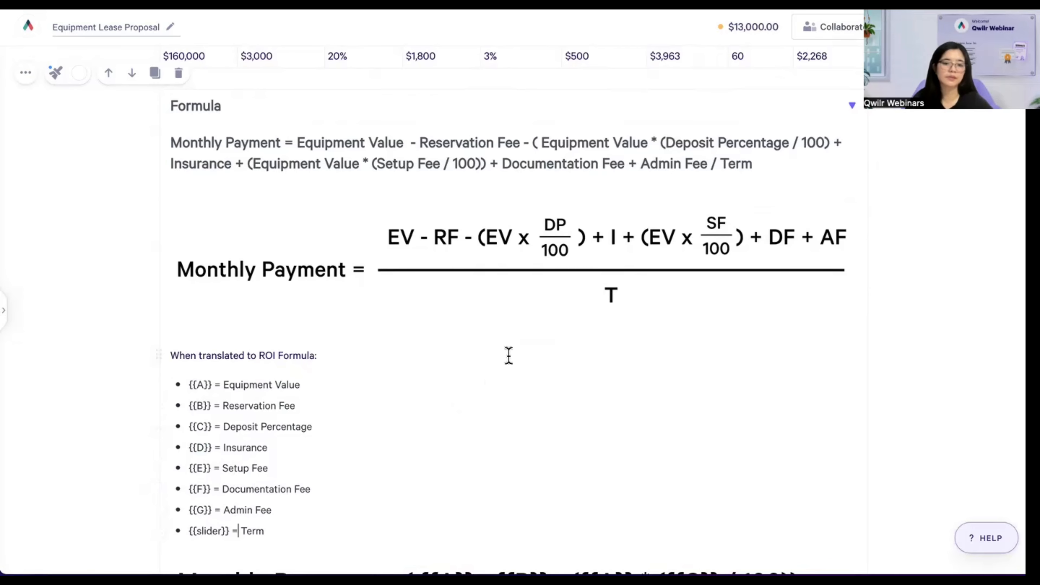
{"action": "scroll", "coordinate": [550, 323], "scroll_direction": "down", "scroll_amount": 3}
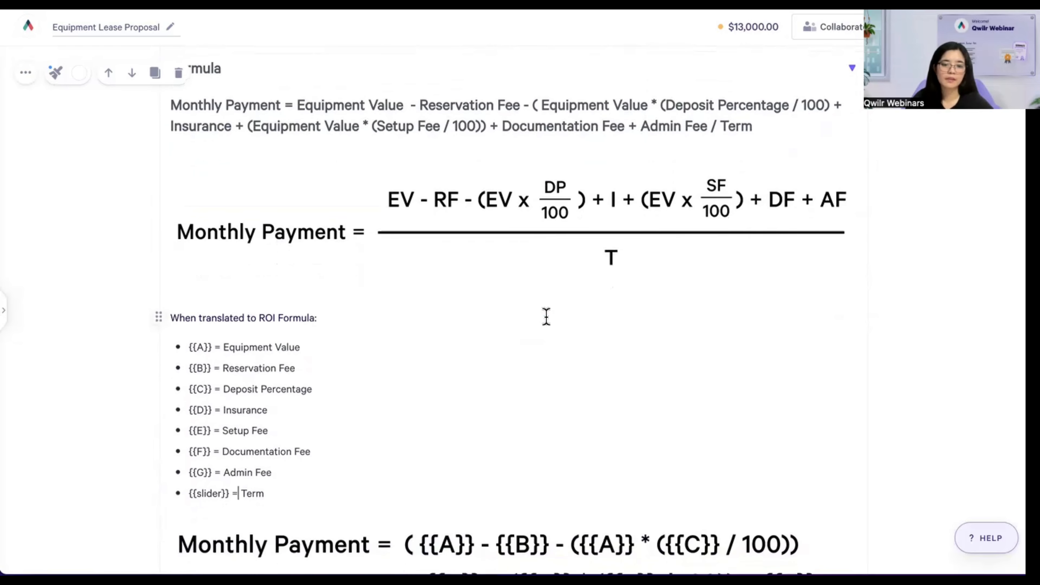
{"action": "scroll", "coordinate": [549, 324], "scroll_direction": "down", "scroll_amount": 4}
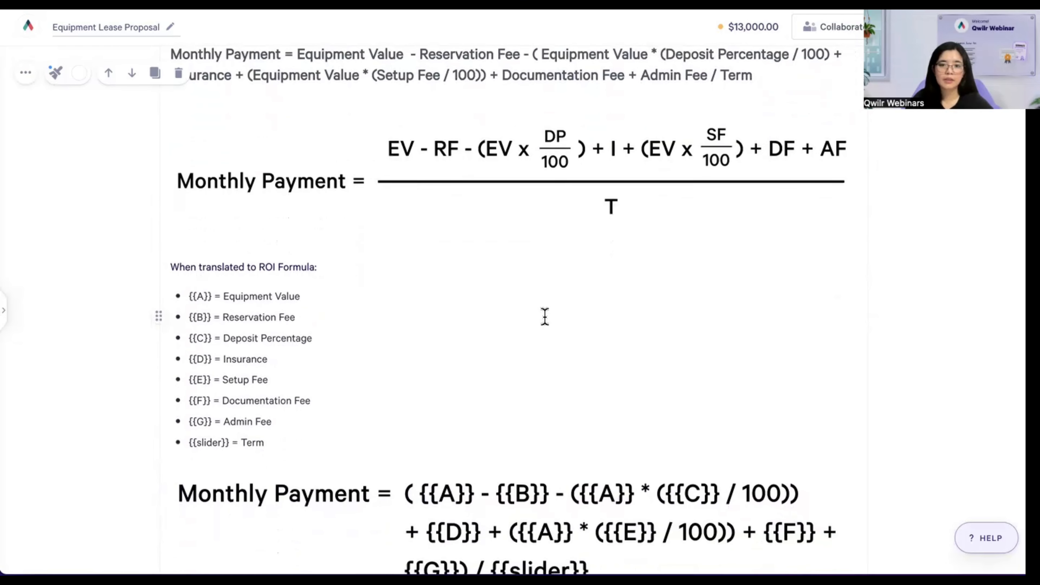
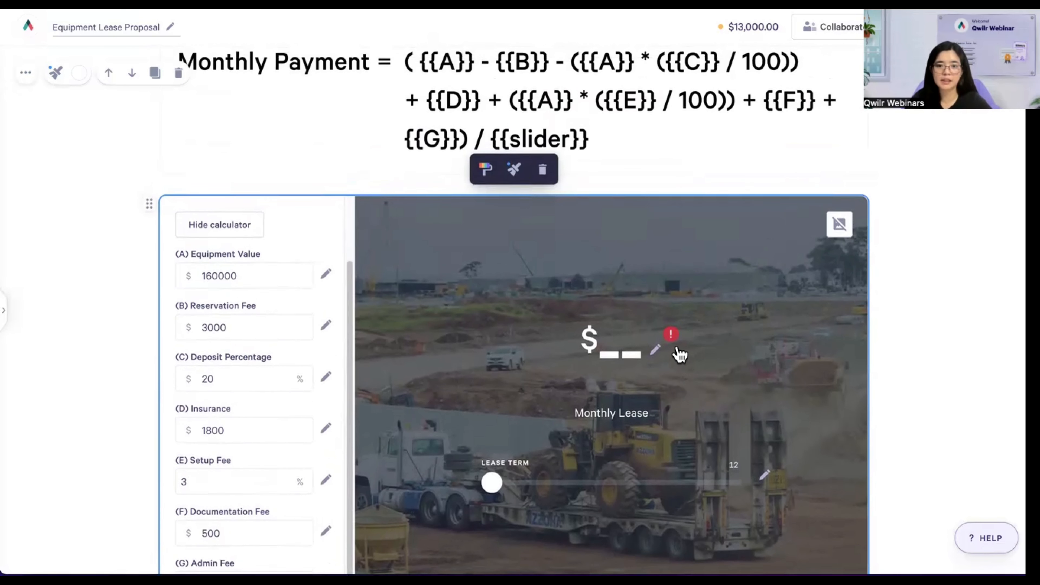
- Scroll back up to the lease calculator with inputs A–G and the Lease Term slider
{"action": "mouse_move", "coordinate": [673, 343]}
{"action": "scroll", "coordinate": [676, 346], "scroll_direction": "up", "scroll_amount": 1}
- Begin the Monthly Lease formula with ({{A}} - {{B}}, equipment value minus reservation fee
{"action": "left_click", "coordinate": [665, 358]}
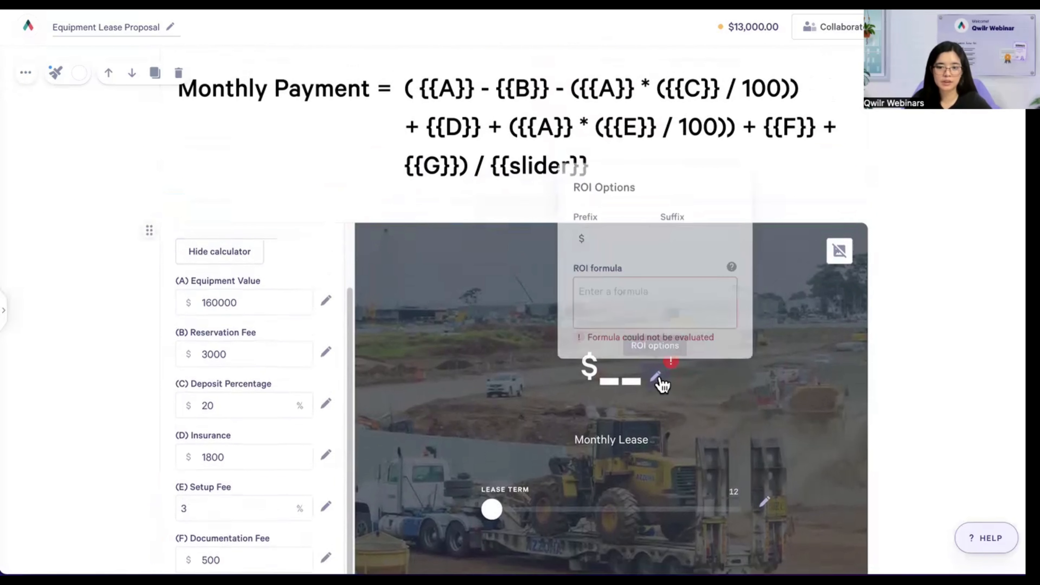
{"action": "left_click", "coordinate": [630, 306]}
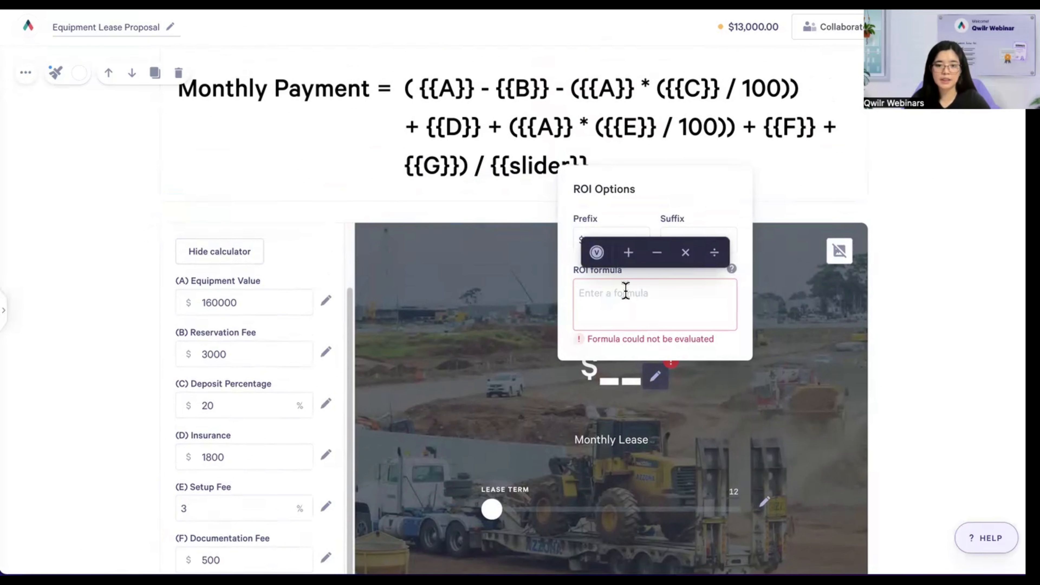
{"action": "type", "text": "("}
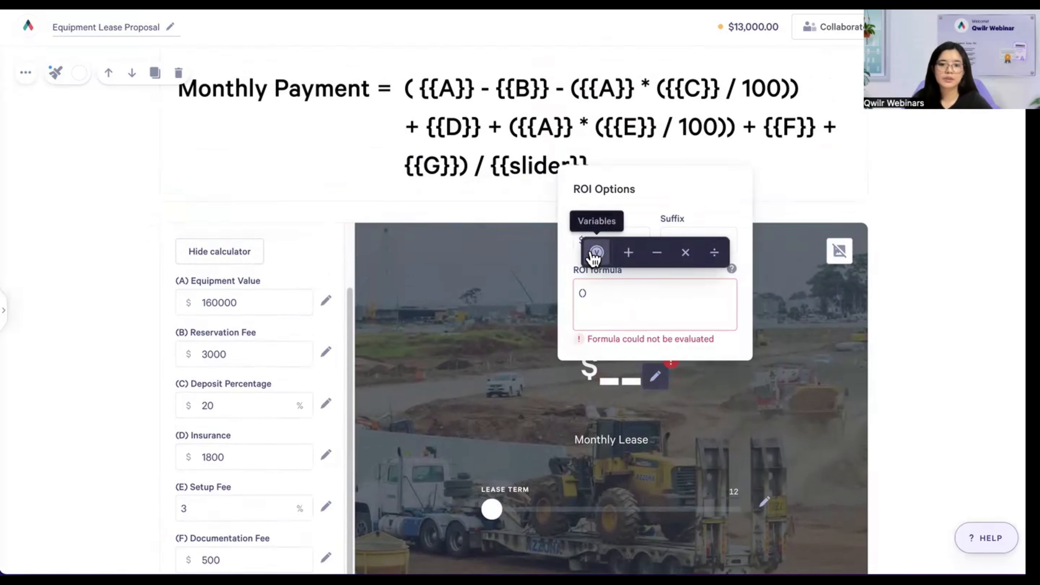
{"action": "left_click", "coordinate": [592, 258]}
{"action": "left_click", "coordinate": [588, 308]}
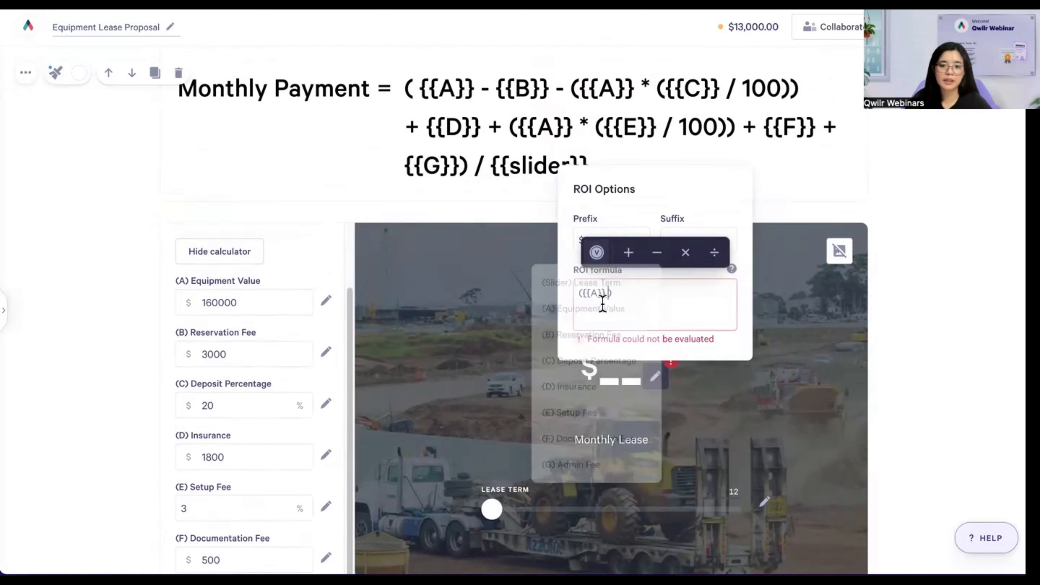
{"action": "type", "text": ")"}
{"action": "left_click", "coordinate": [703, 292]}
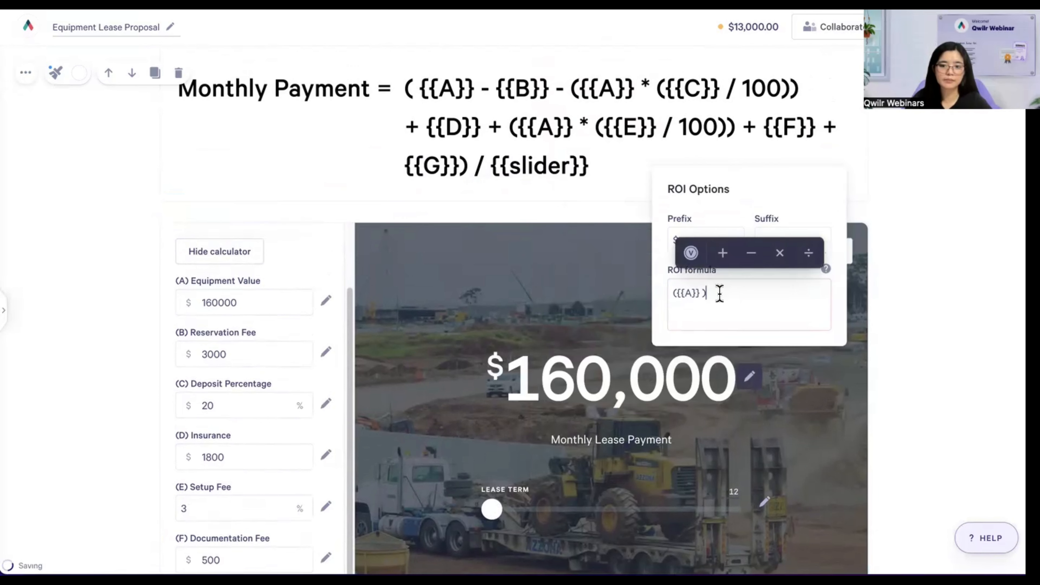
{"action": "left_click", "coordinate": [731, 255]}
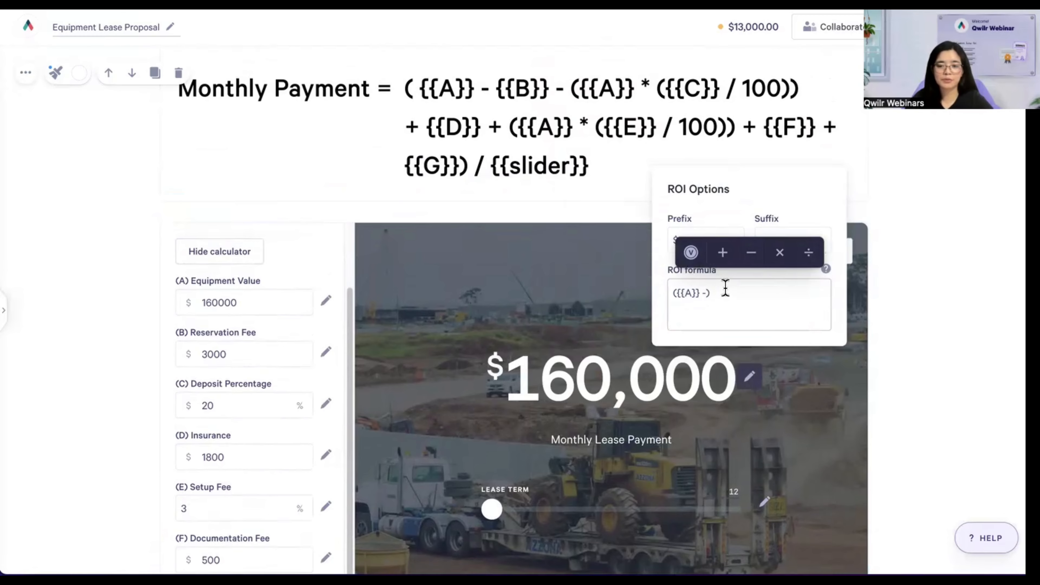
{"action": "left_click", "coordinate": [690, 252]}
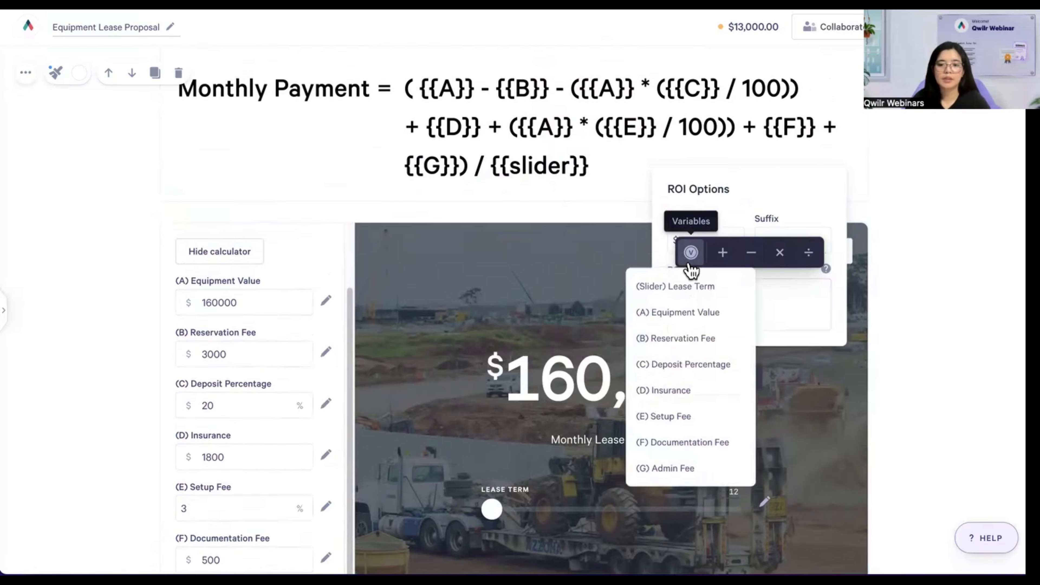
{"action": "left_click", "coordinate": [685, 338]}
{"action": "left_click", "coordinate": [734, 291]}
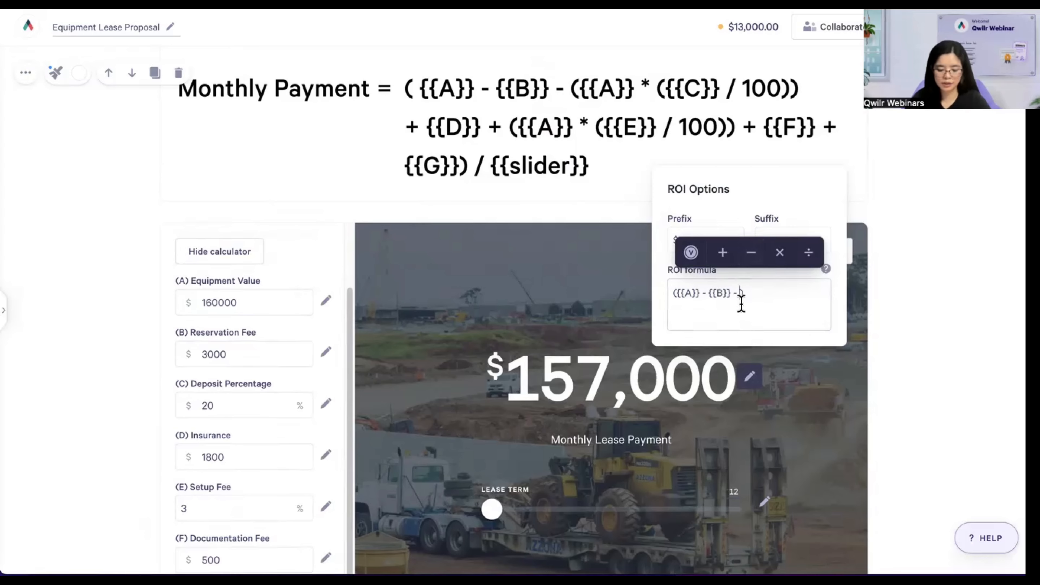
- Subtract the deposit term ({{A}} * ({{C}} / 100)) and add a trailing plus
{"action": "left_click", "coordinate": [698, 255]}
{"action": "left_click", "coordinate": [696, 311]}
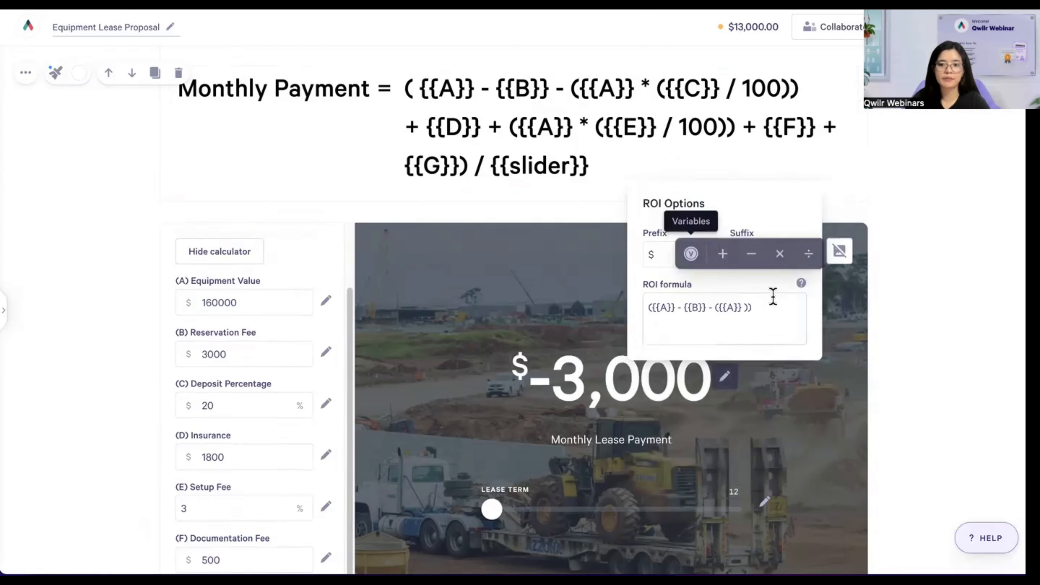
{"action": "left_click", "coordinate": [742, 306]}
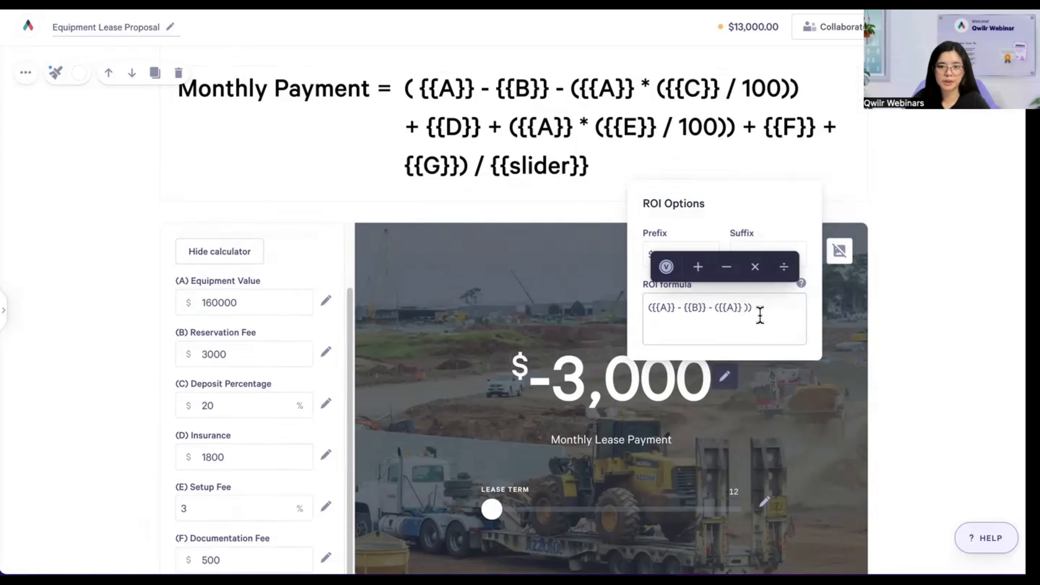
{"action": "left_click", "coordinate": [754, 267]}
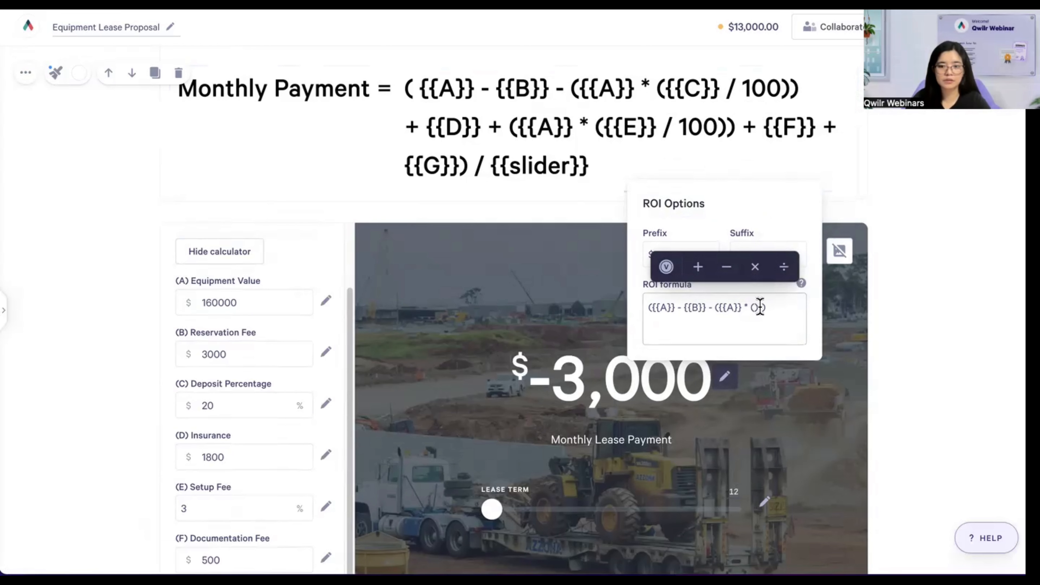
{"action": "left_click", "coordinate": [666, 266]}
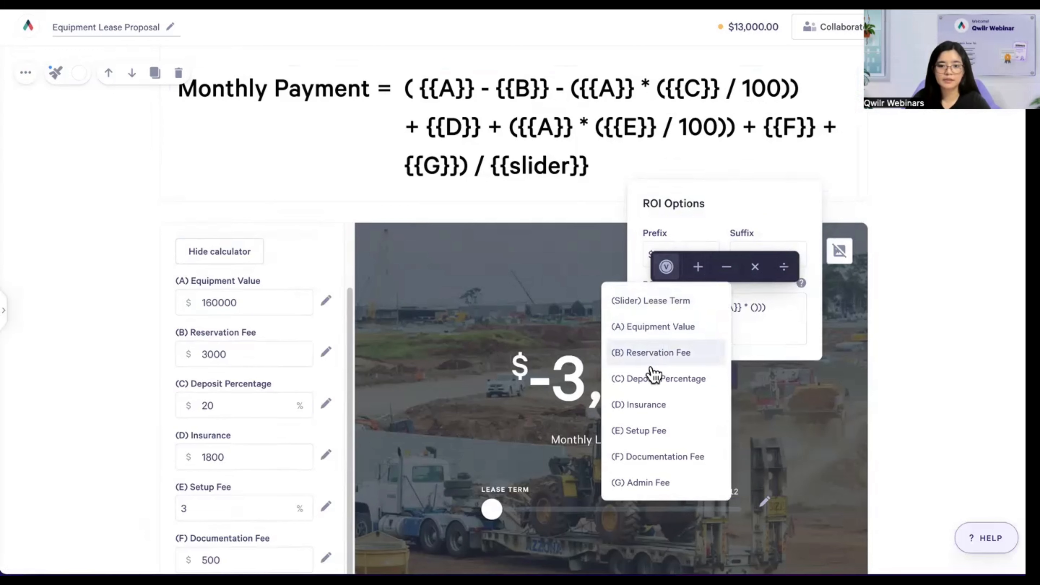
{"action": "left_click", "coordinate": [654, 379]}
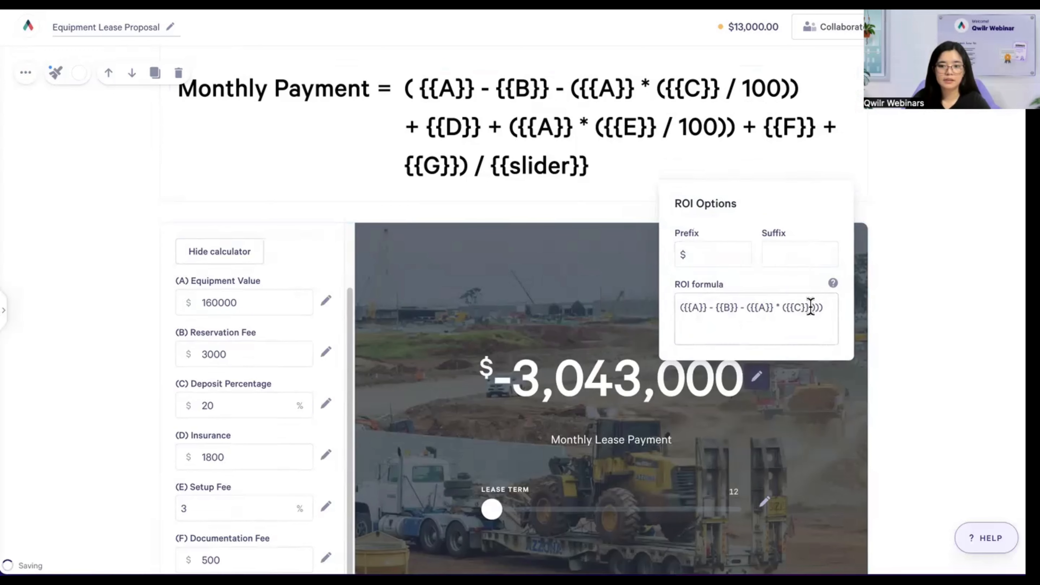
{"action": "left_click", "coordinate": [810, 307]}
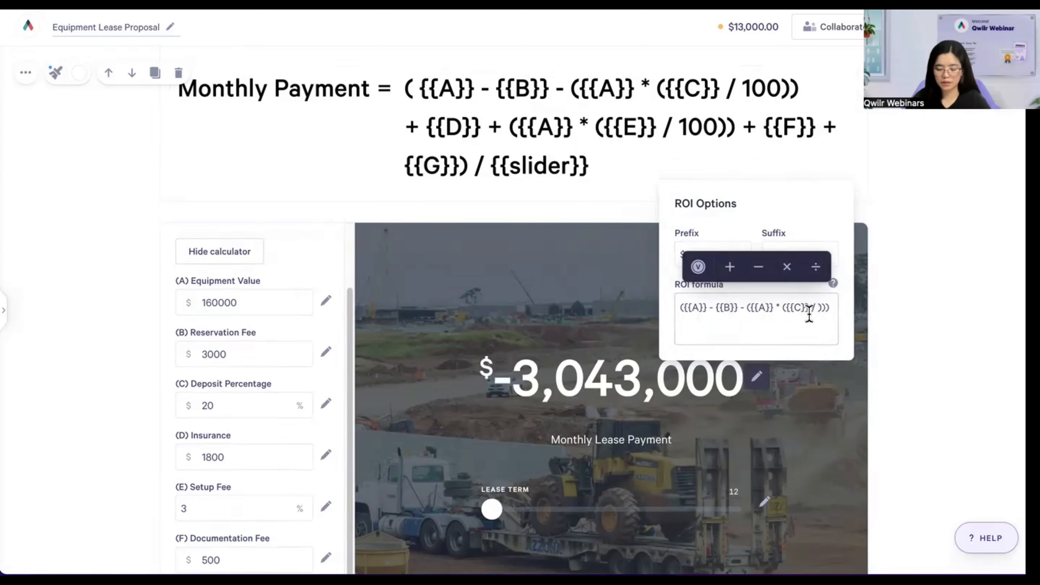
{"action": "type", "text": "100"}
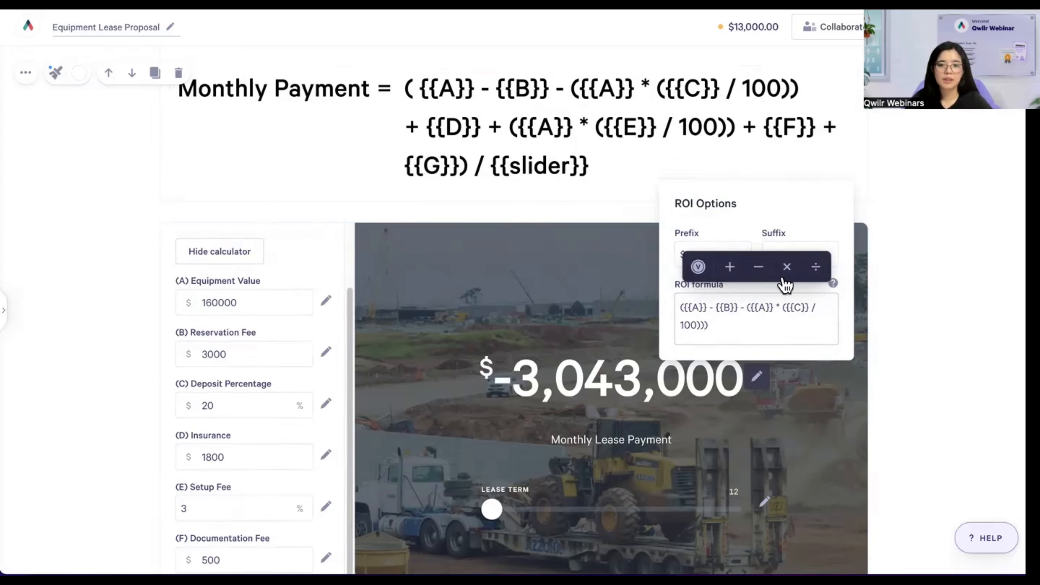
{"action": "left_click", "coordinate": [729, 266]}
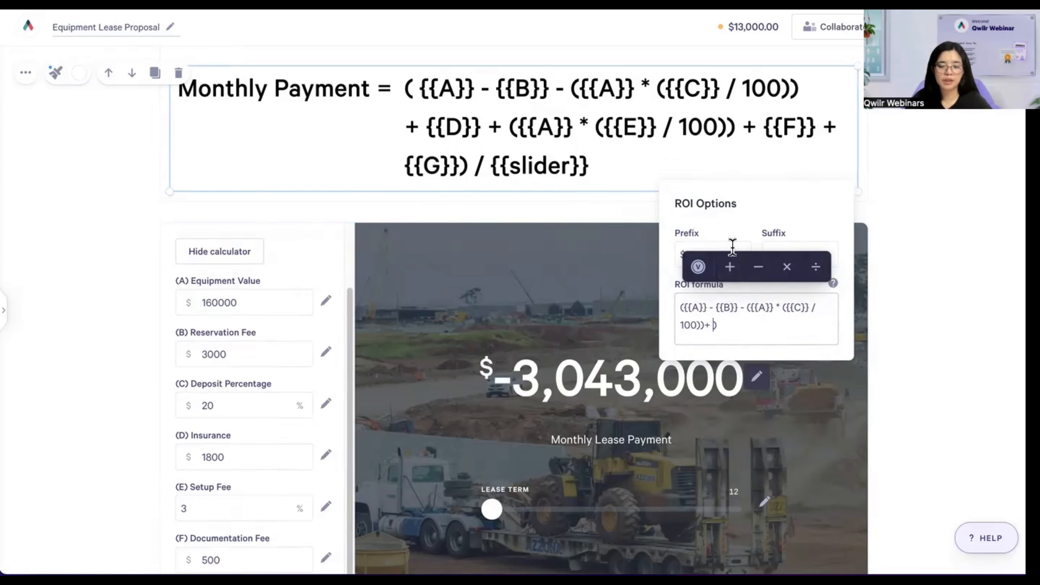
- Add the Insurance variable {{D}} followed by a plus
{"action": "left_click", "coordinate": [698, 267]}
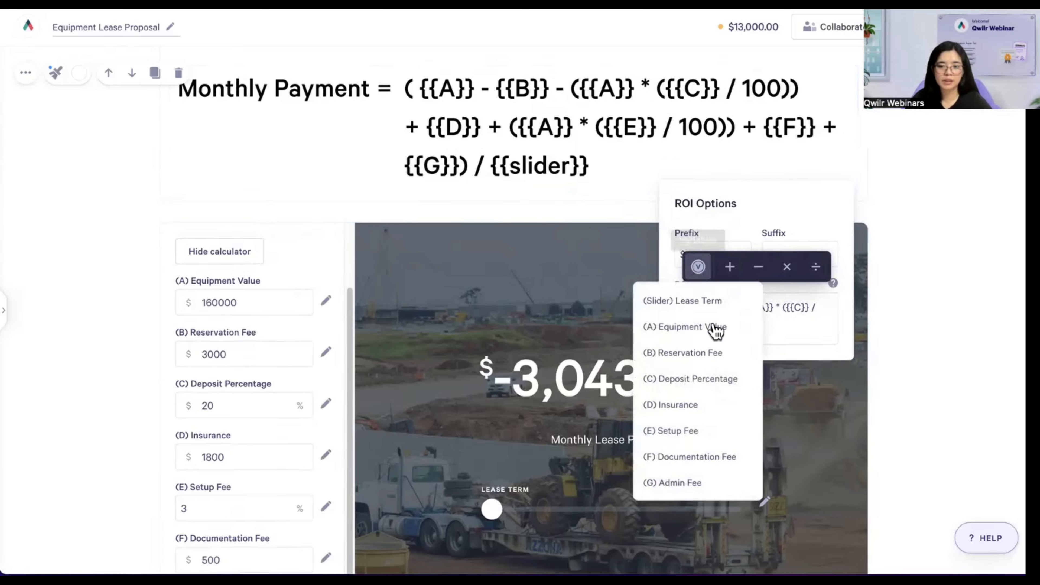
{"action": "left_click", "coordinate": [684, 405]}
{"action": "left_click", "coordinate": [731, 325]}
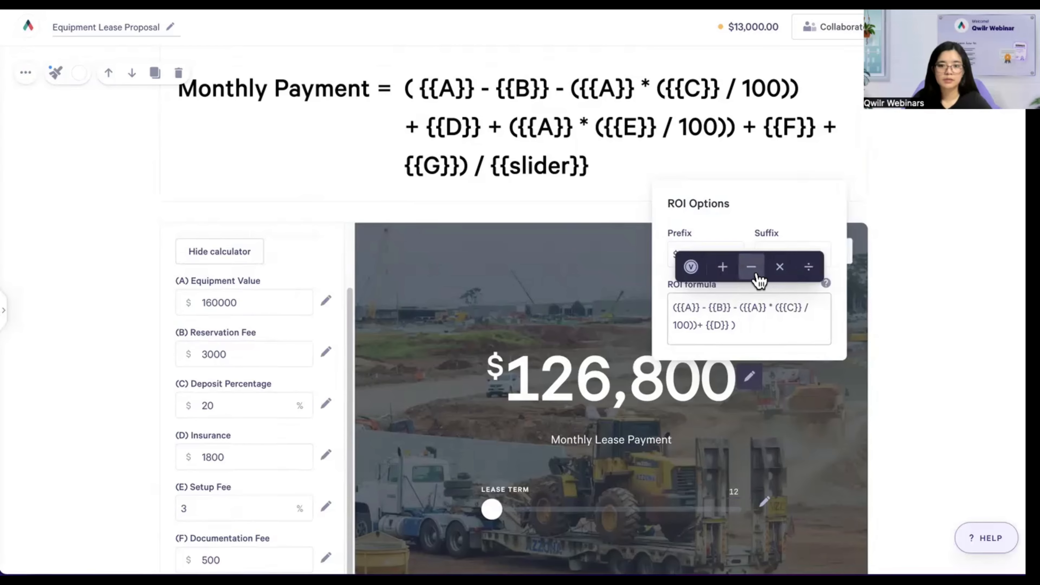
{"action": "left_click", "coordinate": [723, 268]}
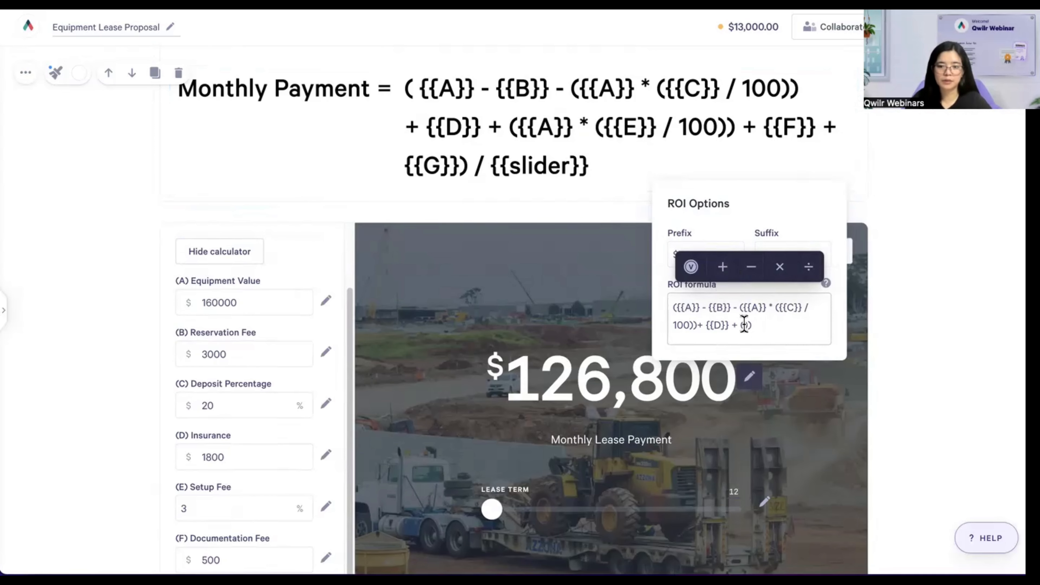
- Append the setup-fee term ({{A}} * ({{E}} / 100)) to the formula
{"action": "left_click", "coordinate": [691, 267]}
{"action": "left_click", "coordinate": [684, 328]}
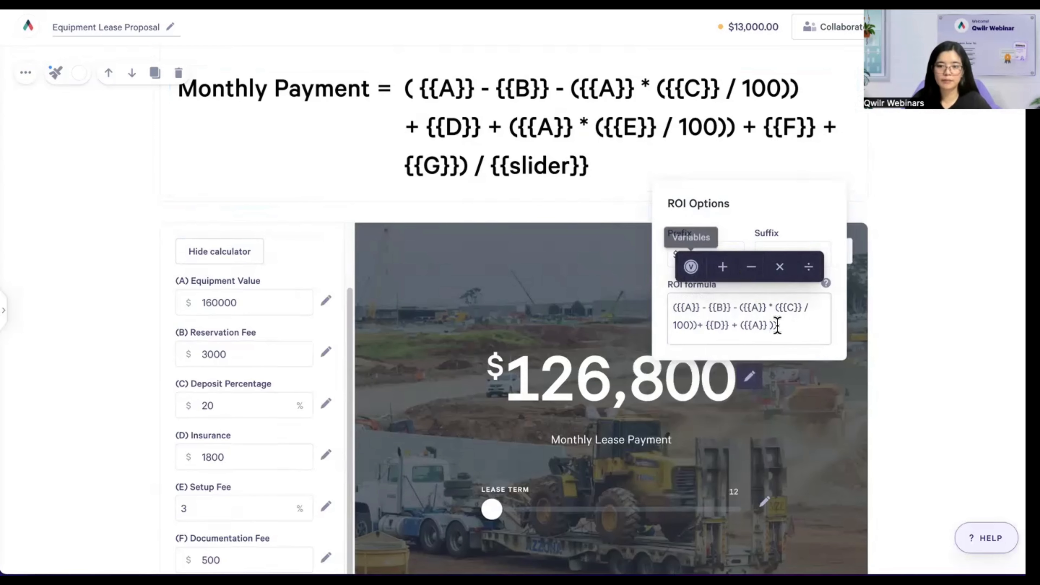
{"action": "type", "text": ")"}
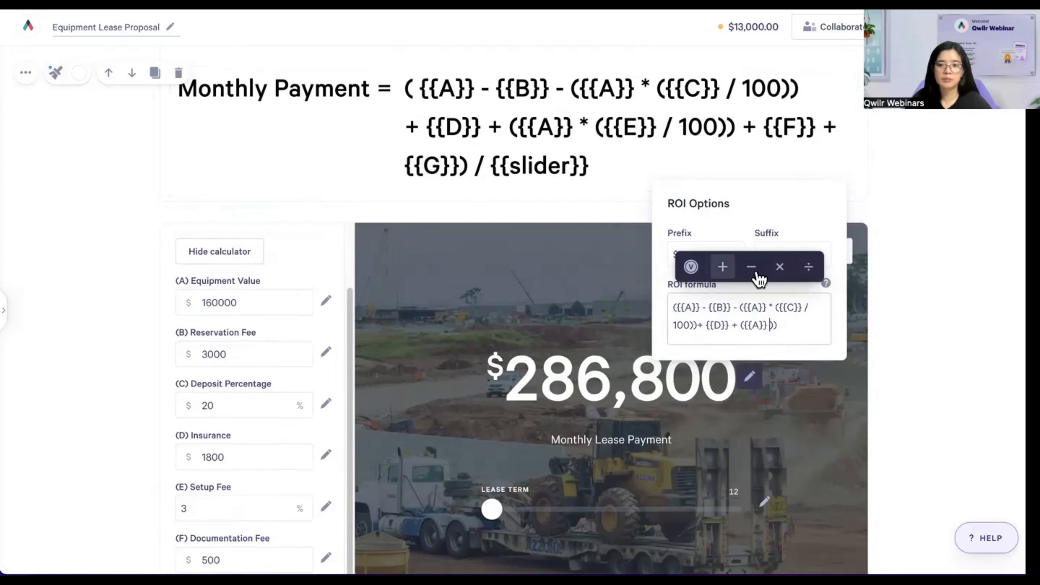
{"action": "left_click", "coordinate": [779, 267]}
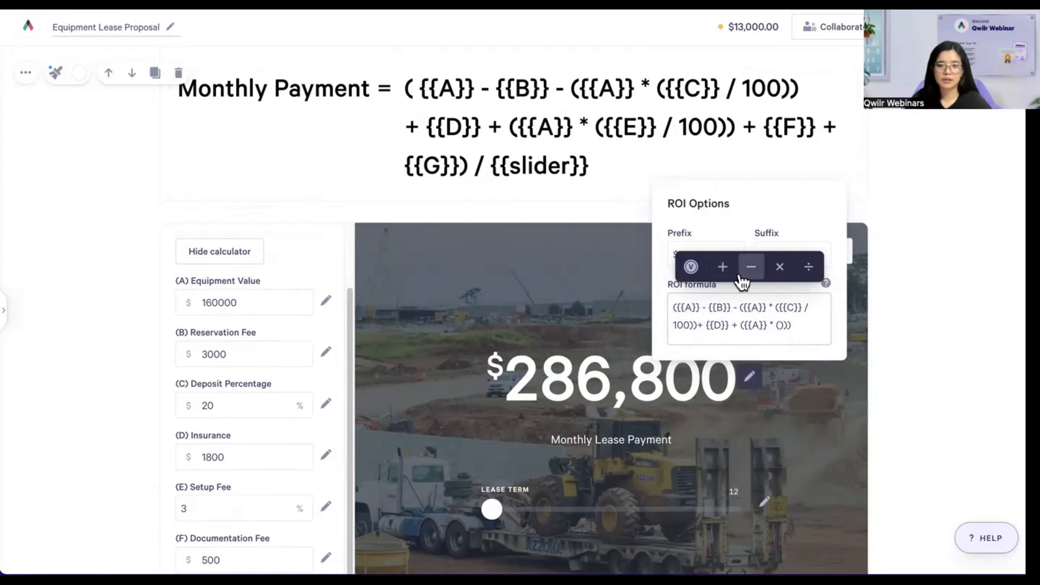
{"action": "left_click", "coordinate": [691, 269]}
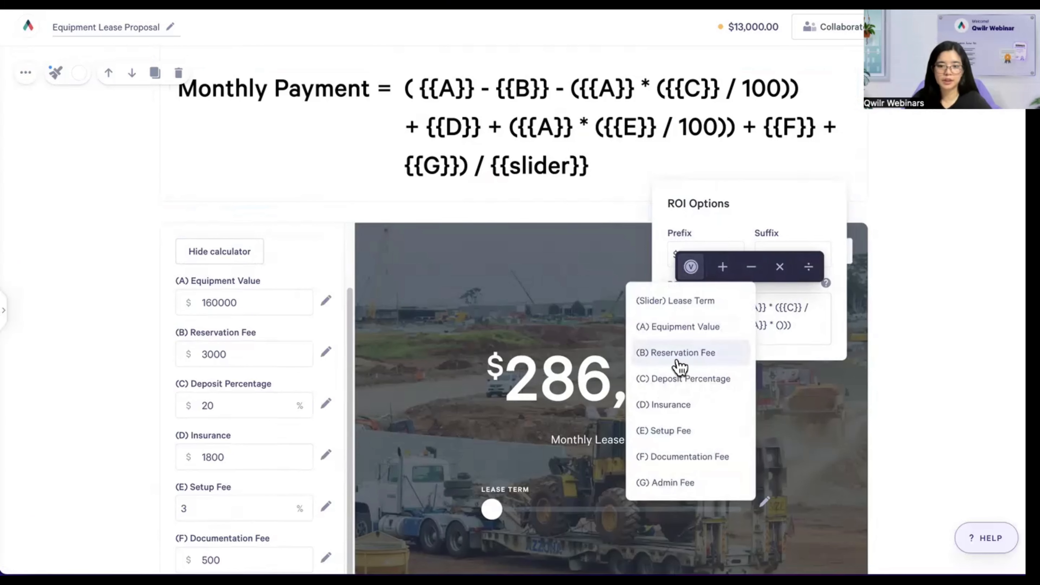
{"action": "left_click", "coordinate": [701, 431]}
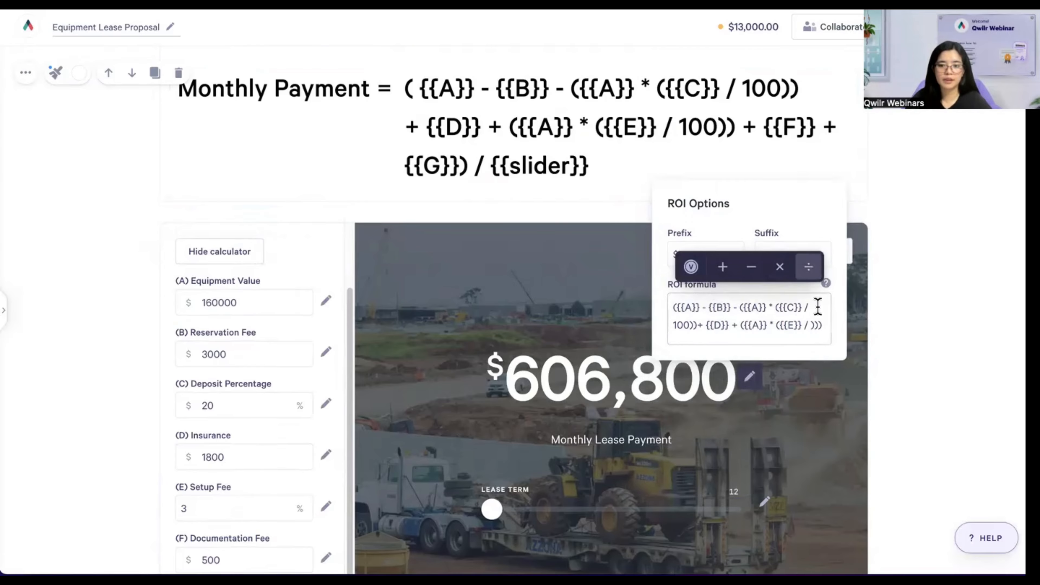
{"action": "type", "text": "/ 100"}
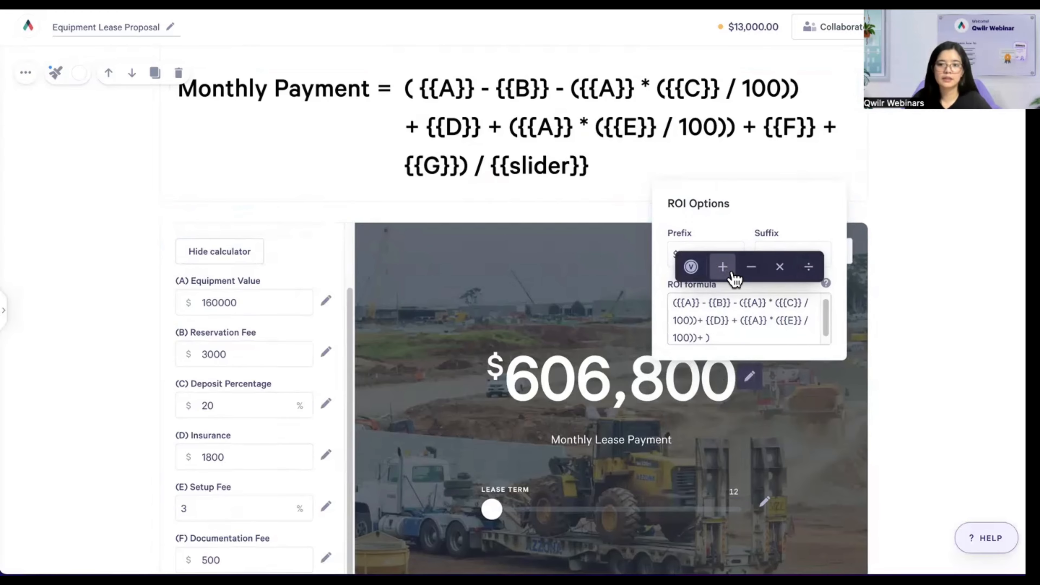
- Add {{F}} + {{G}} and divide the formula by the Lease Term {{slider}}, giving 11,339
{"action": "left_click", "coordinate": [690, 267]}
{"action": "left_click", "coordinate": [715, 462]}
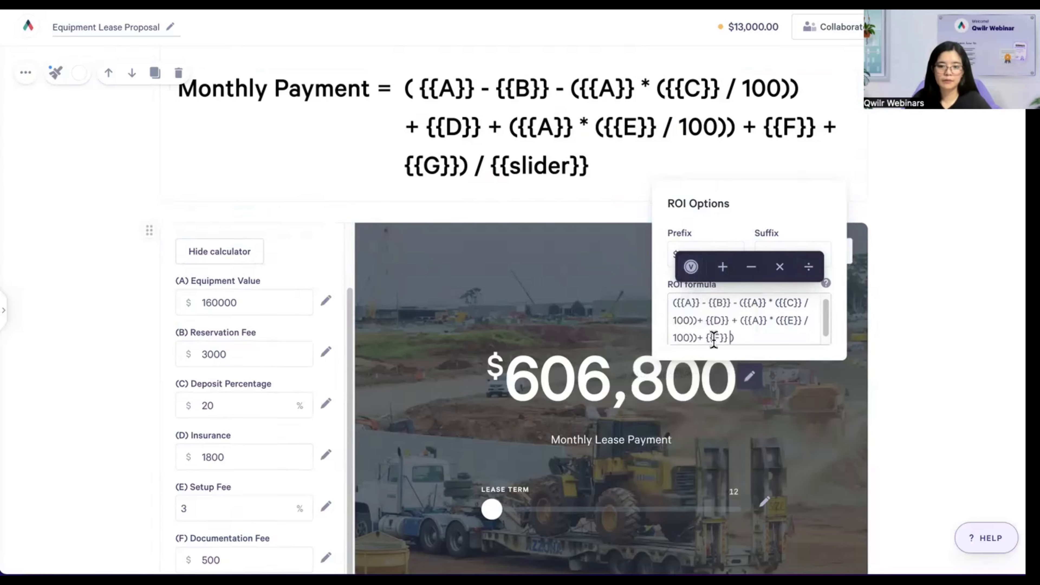
{"action": "type", "text": "+"}
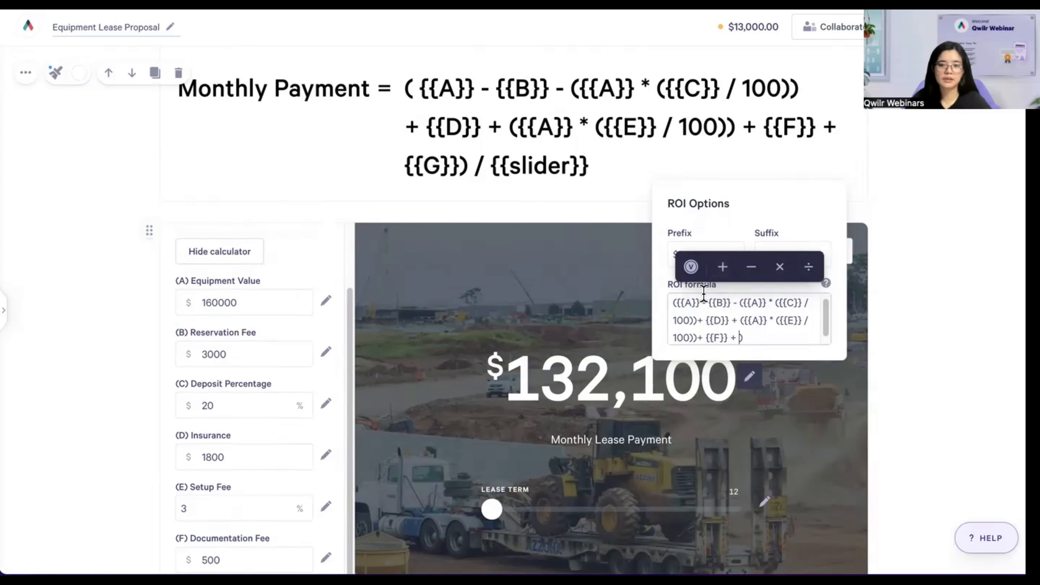
{"action": "left_click", "coordinate": [690, 267]}
{"action": "left_click", "coordinate": [675, 481]}
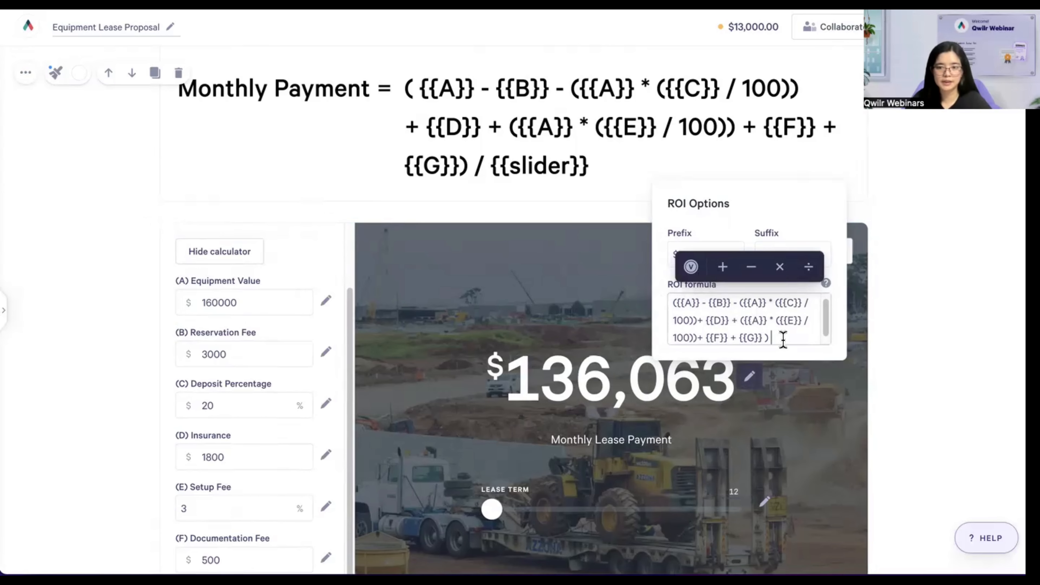
{"action": "left_click", "coordinate": [810, 267]}
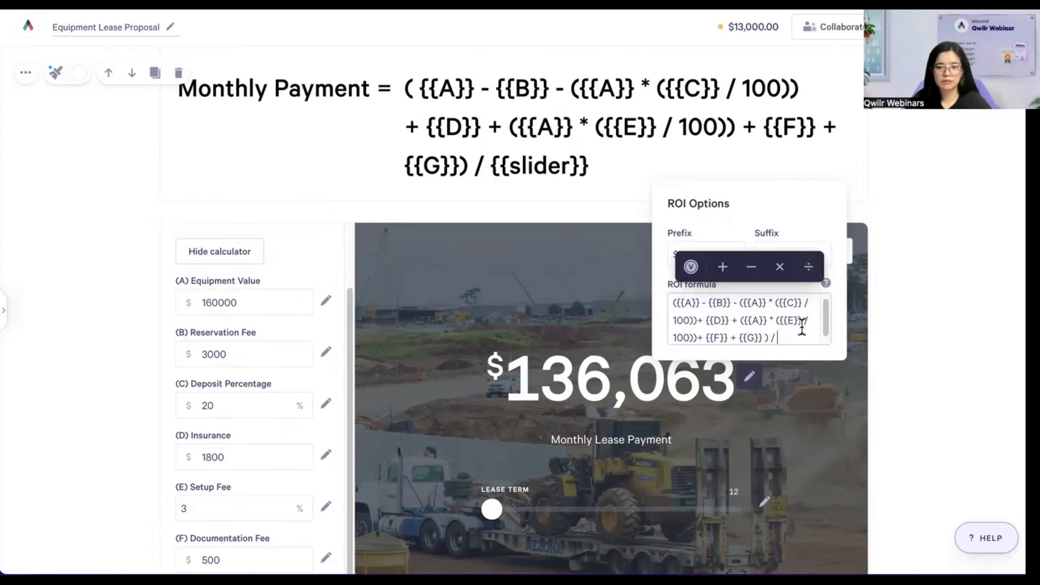
{"action": "left_click", "coordinate": [702, 271]}
{"action": "left_click", "coordinate": [686, 302]}
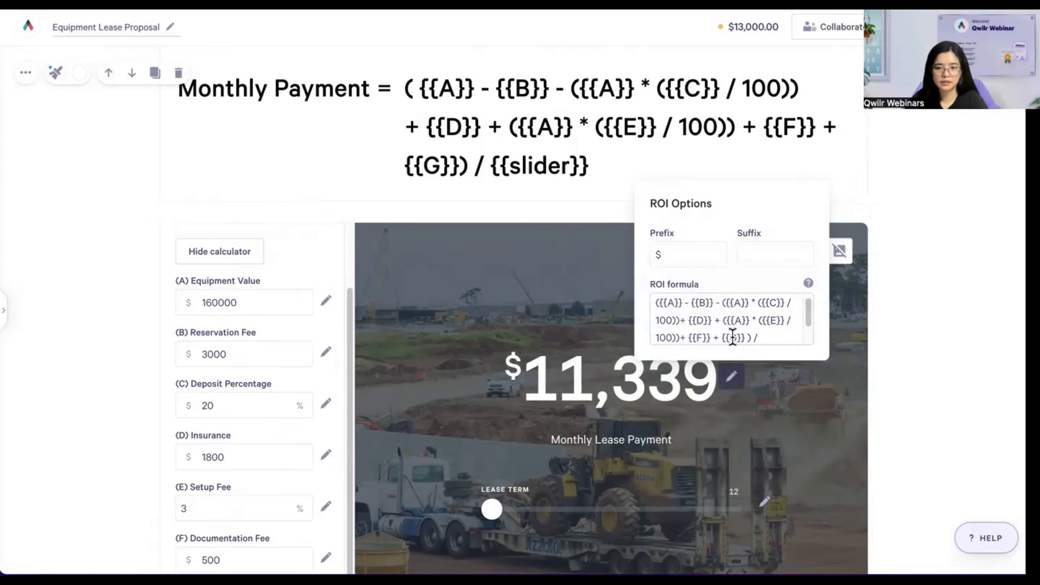
{"action": "left_click", "coordinate": [720, 381]}
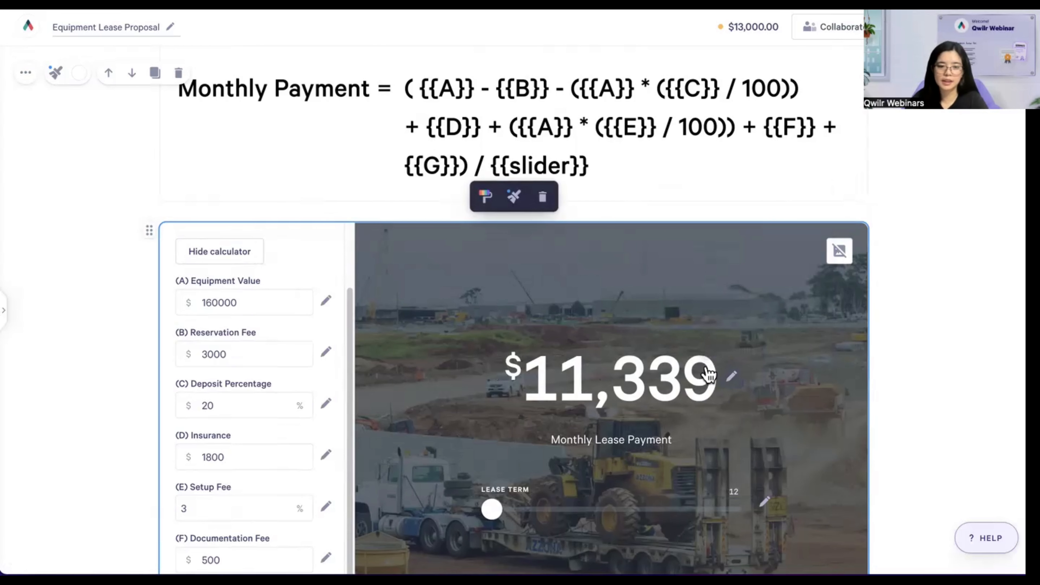
- Collapse the calculator's Formula section
{"action": "scroll", "coordinate": [708, 373], "scroll_direction": "down", "scroll_amount": 3}
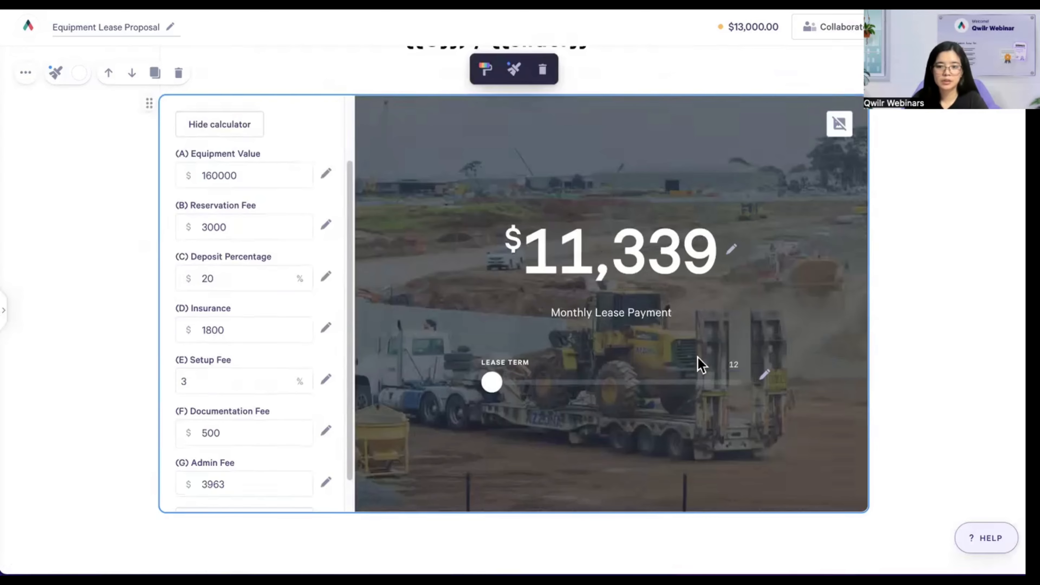
{"action": "scroll", "coordinate": [662, 229], "scroll_direction": "up", "scroll_amount": 1}
{"action": "scroll", "coordinate": [662, 230], "scroll_direction": "up", "scroll_amount": 10}
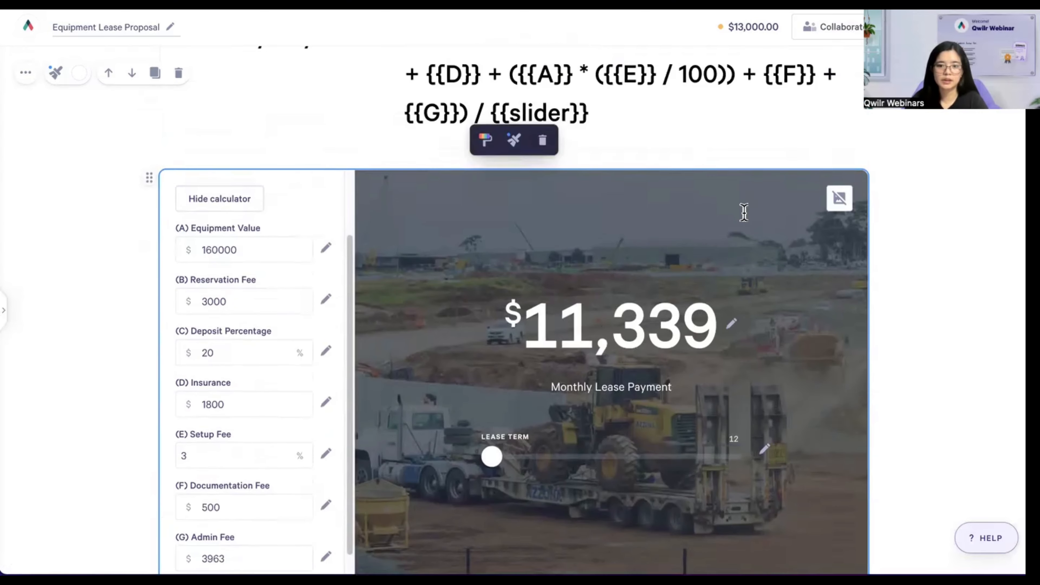
{"action": "scroll", "coordinate": [813, 187], "scroll_direction": "up", "scroll_amount": 4}
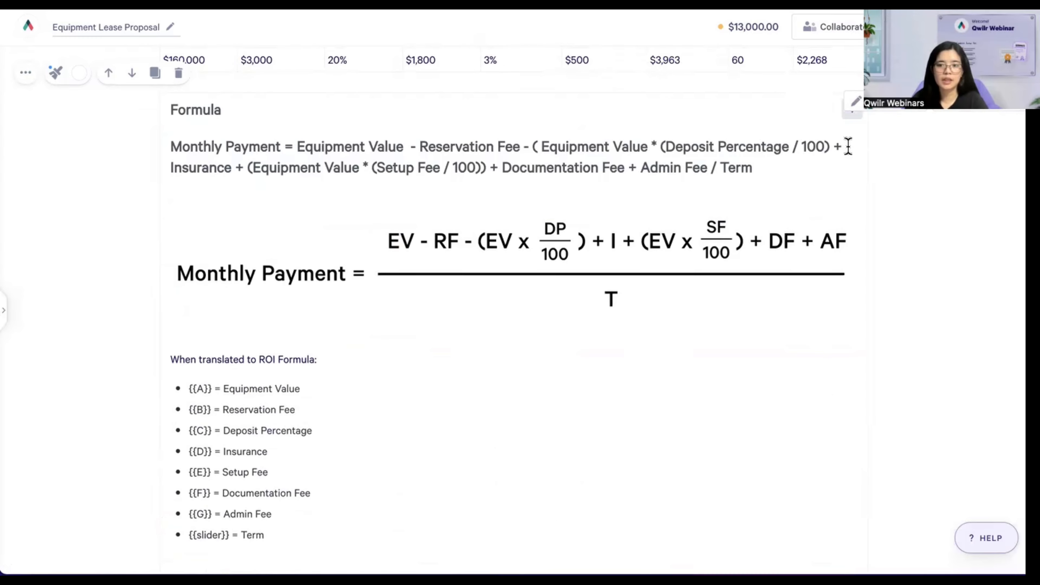
{"action": "left_click", "coordinate": [852, 113]}
{"action": "scroll", "coordinate": [836, 217], "scroll_direction": "up", "scroll_amount": 3}
{"action": "scroll", "coordinate": [835, 211], "scroll_direction": "down", "scroll_amount": 1}
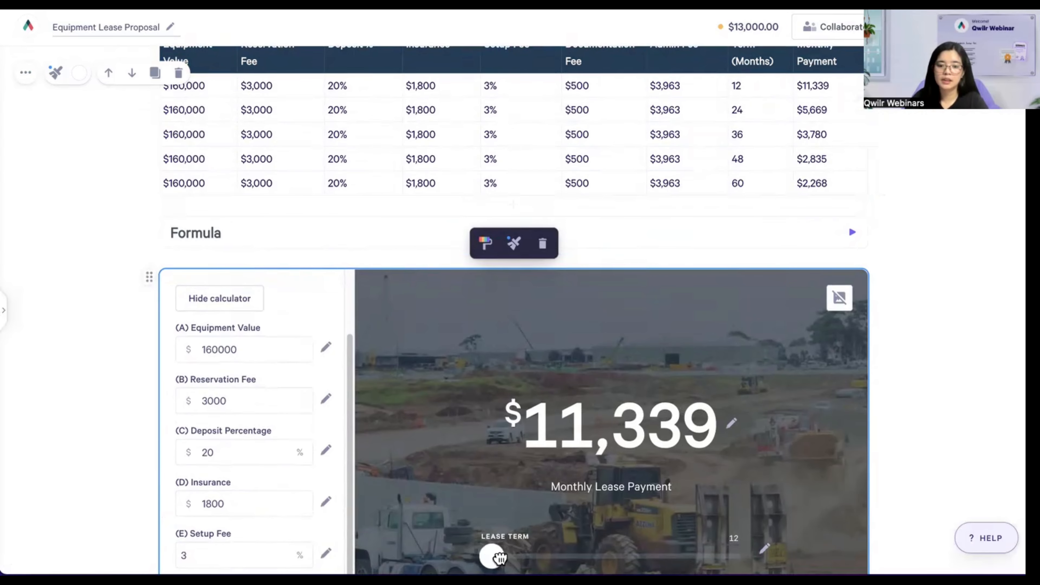
- Check payments against the table at 24, 36, 48 and 60 months, then hide the inputs
{"action": "left_click_drag", "start_coordinate": [496, 556], "coordinate": [551, 556]}
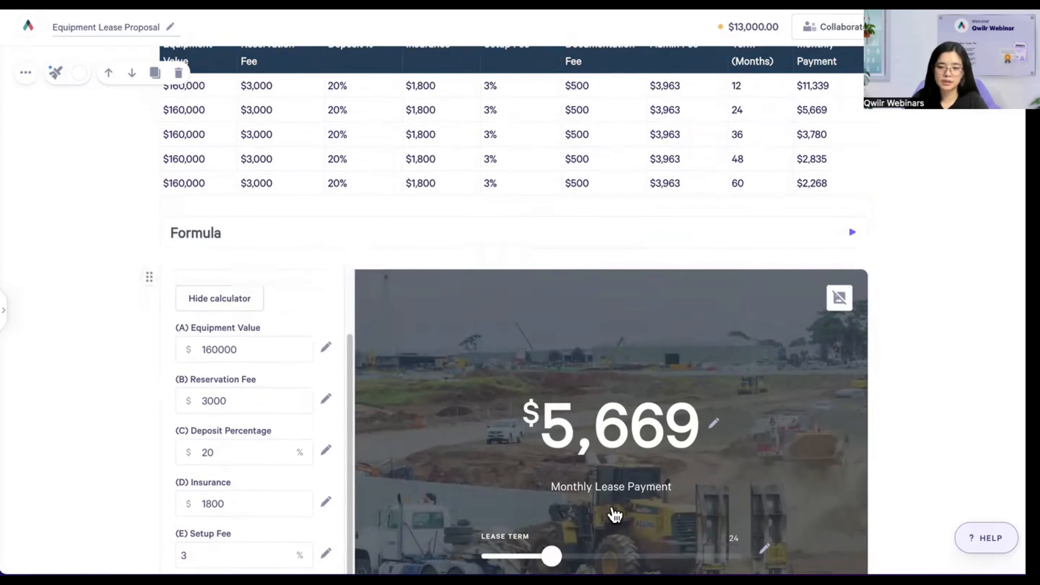
{"action": "left_click_drag", "start_coordinate": [571, 557], "coordinate": [611, 556]}
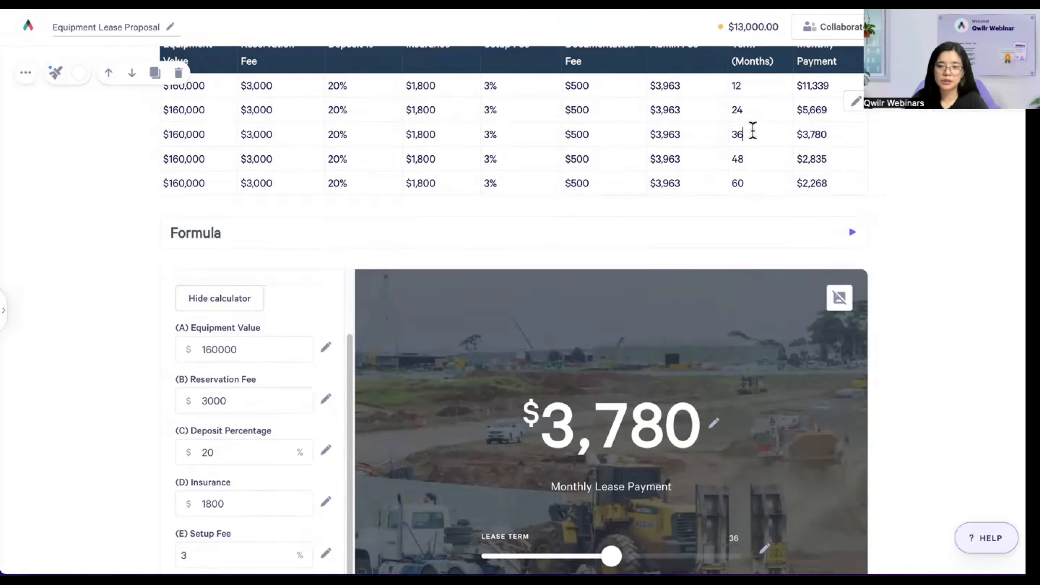
{"action": "double_click", "coordinate": [812, 134]}
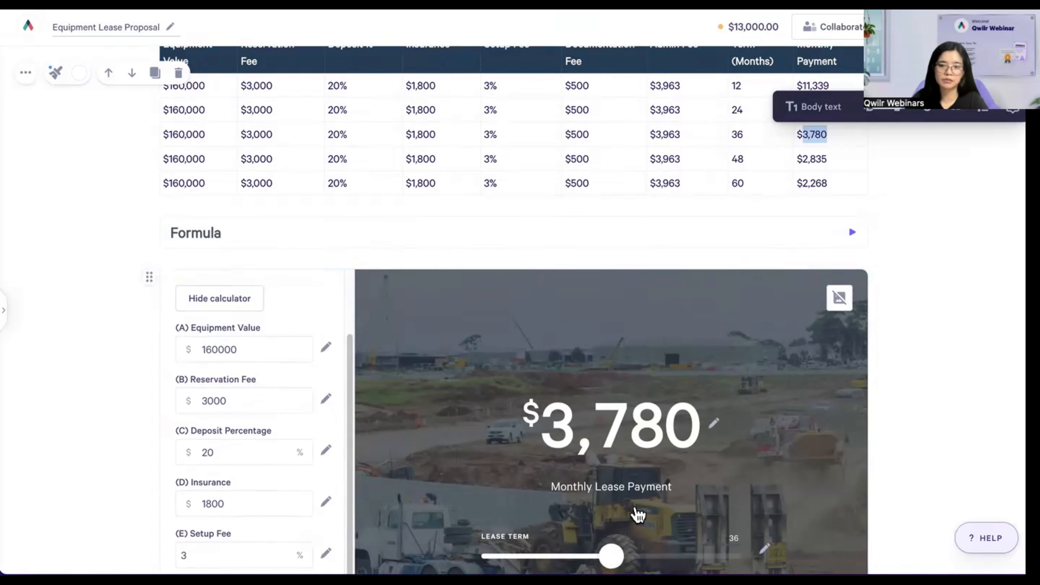
{"action": "left_click", "coordinate": [834, 134]}
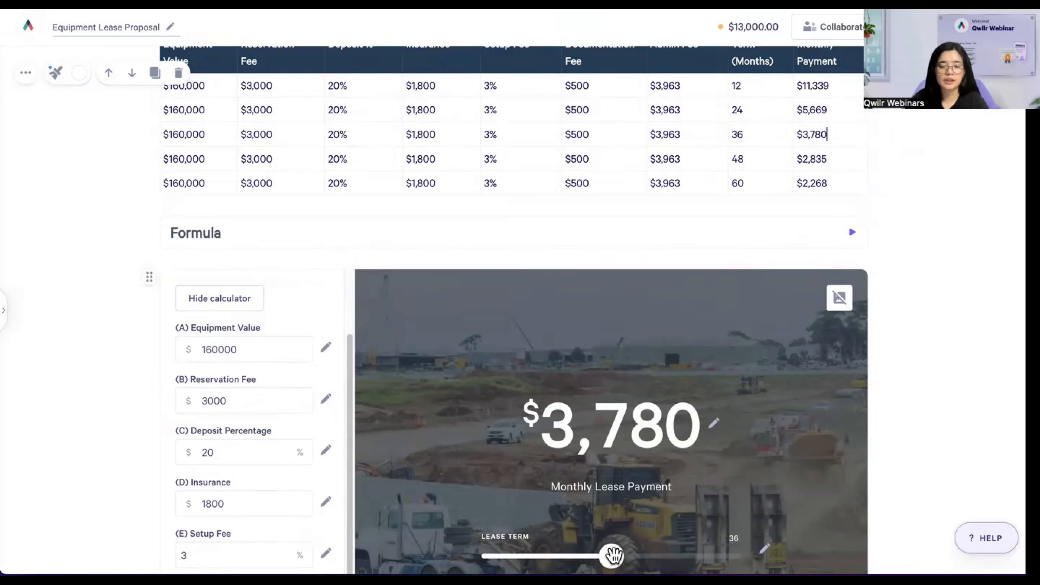
{"action": "left_click_drag", "start_coordinate": [613, 555], "coordinate": [670, 556]}
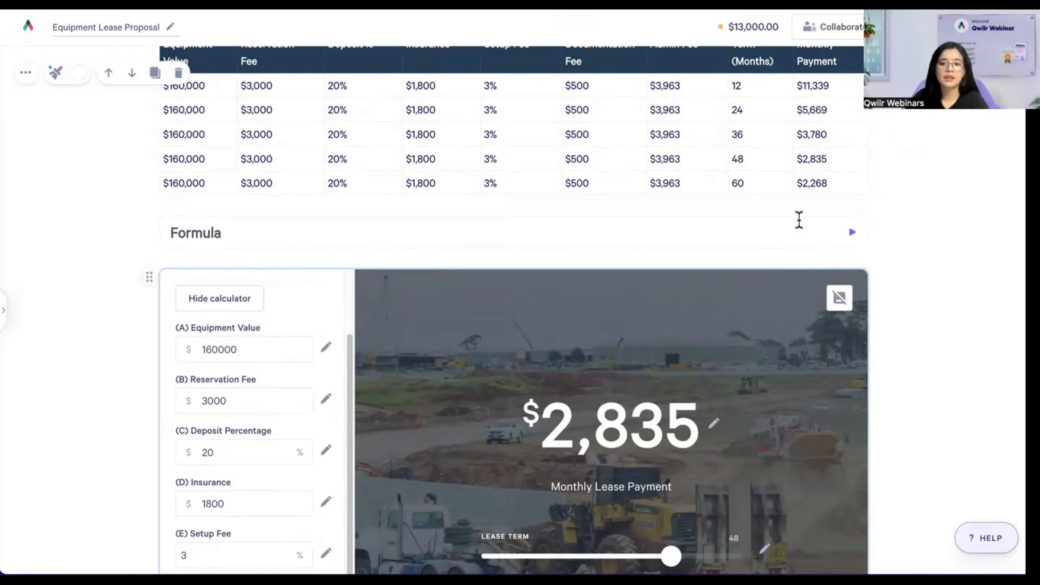
{"action": "double_click", "coordinate": [736, 158]}
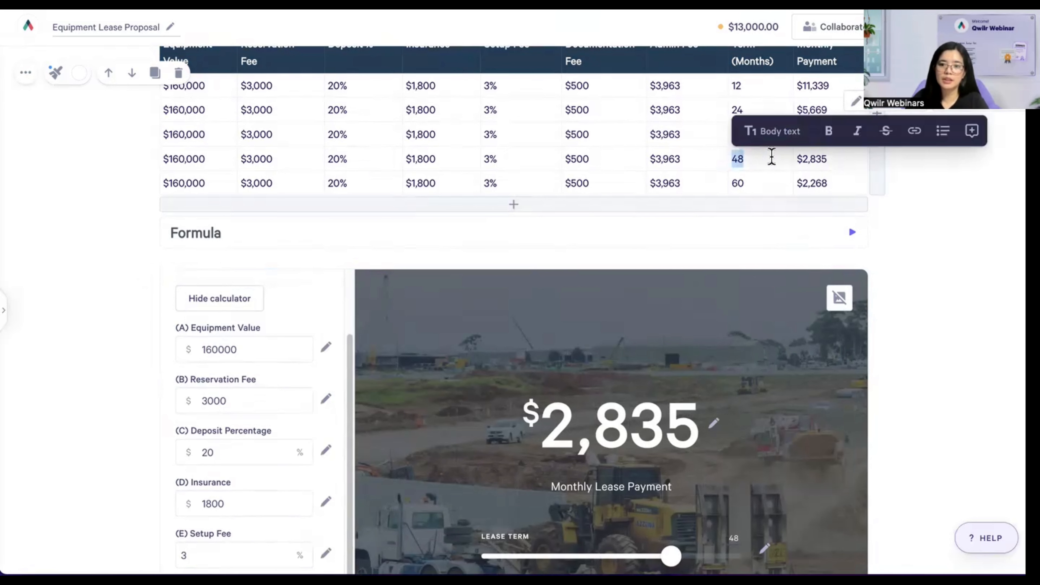
{"action": "left_click", "coordinate": [801, 159]}
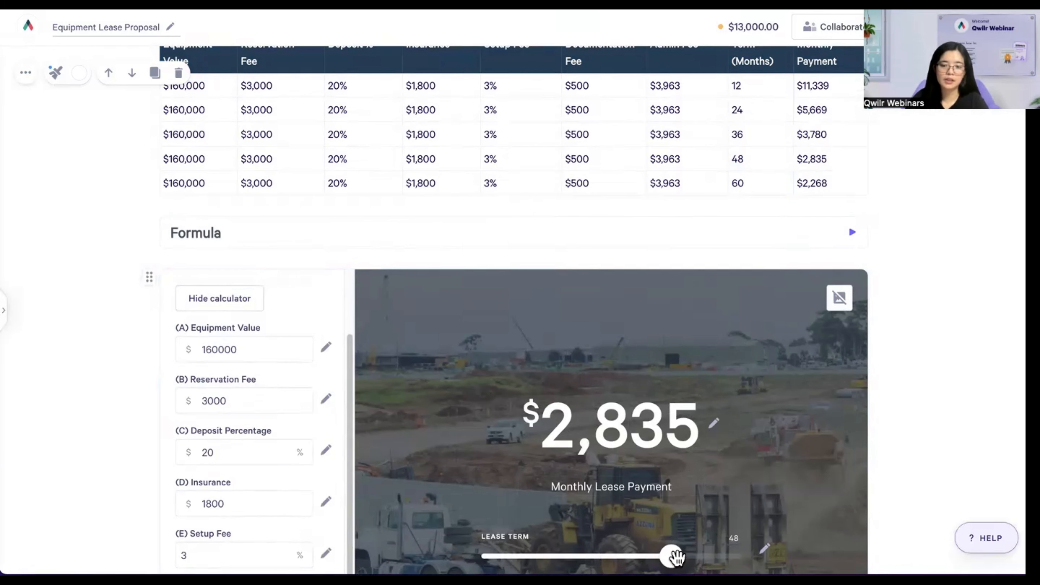
{"action": "left_click_drag", "start_coordinate": [672, 556], "coordinate": [728, 558]}
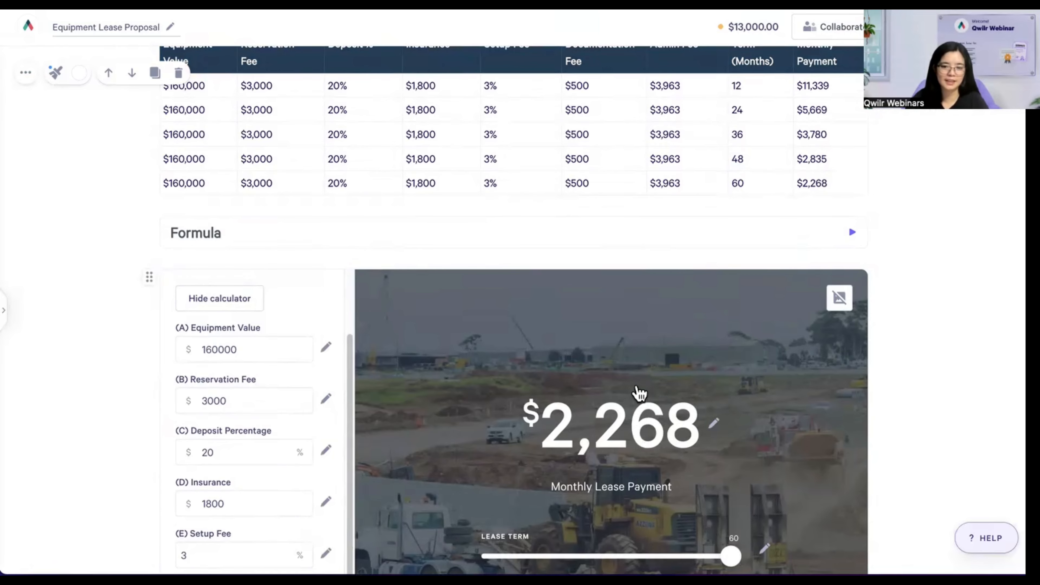
{"action": "scroll", "coordinate": [638, 395], "scroll_direction": "down", "scroll_amount": 1}
{"action": "left_click", "coordinate": [194, 271]}
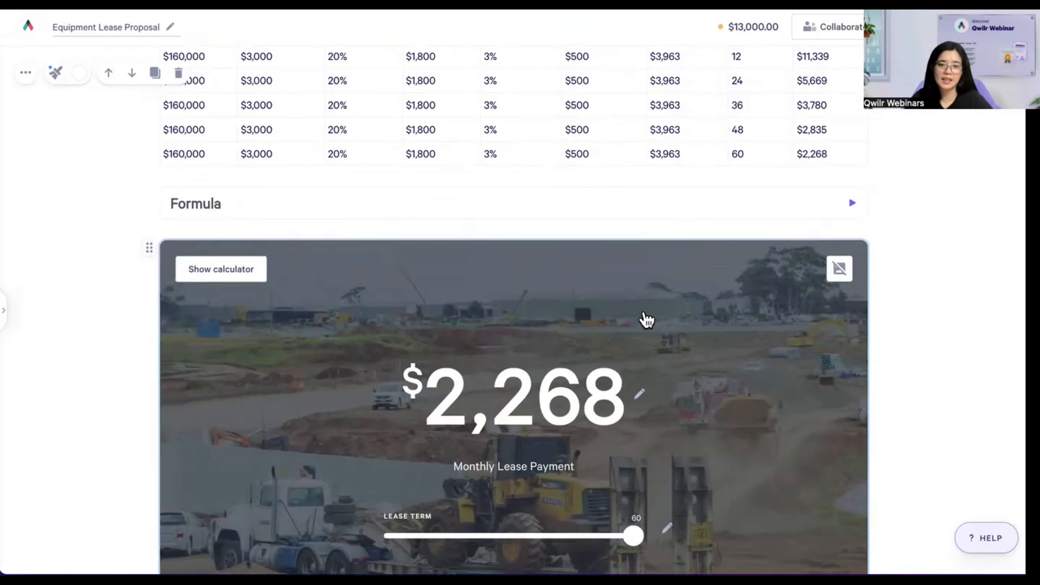
- Try replacing the payment's $ prefix with a % suffix
{"action": "scroll", "coordinate": [649, 328], "scroll_direction": "down", "scroll_amount": 1}
{"action": "scroll", "coordinate": [651, 345], "scroll_direction": "down", "scroll_amount": 1}
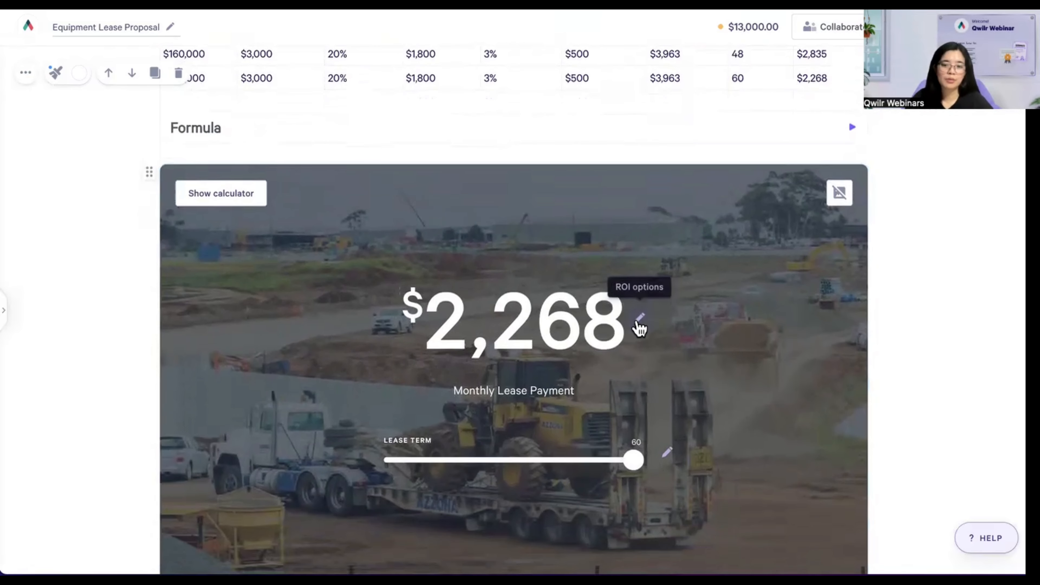
{"action": "left_click", "coordinate": [639, 319]}
{"action": "scroll", "coordinate": [656, 467], "scroll_direction": "down", "scroll_amount": 3}
{"action": "scroll", "coordinate": [656, 467], "scroll_direction": "up", "scroll_amount": 3}
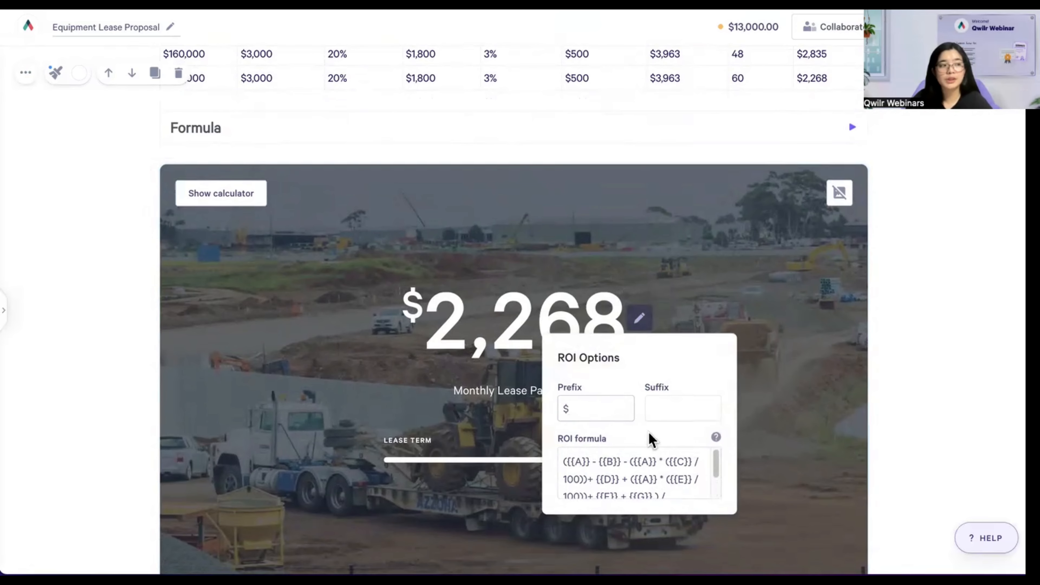
{"action": "double_click", "coordinate": [608, 407]}
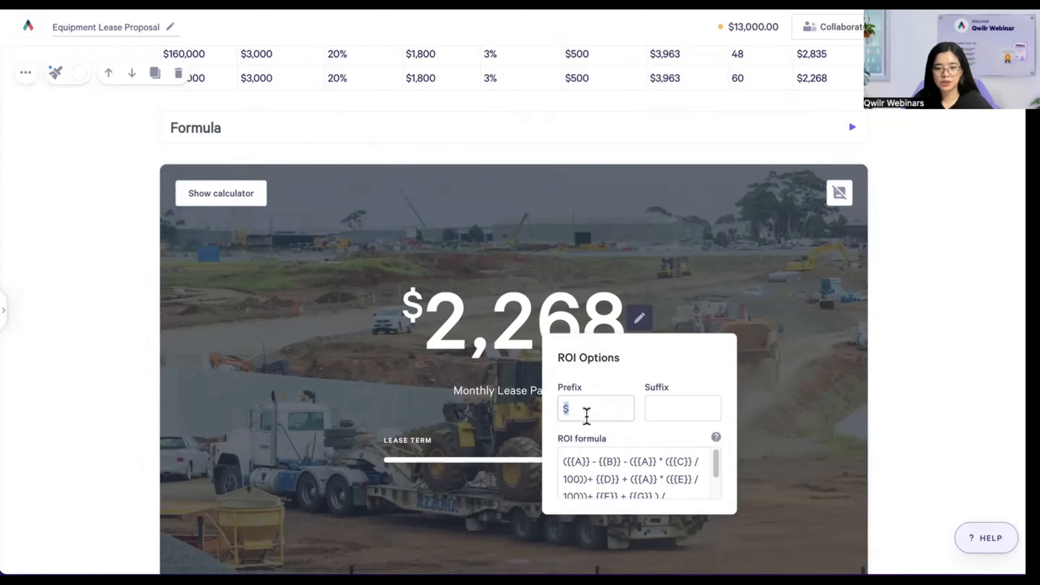
{"action": "key", "text": "BackSpace"}
{"action": "left_click", "coordinate": [676, 409]}
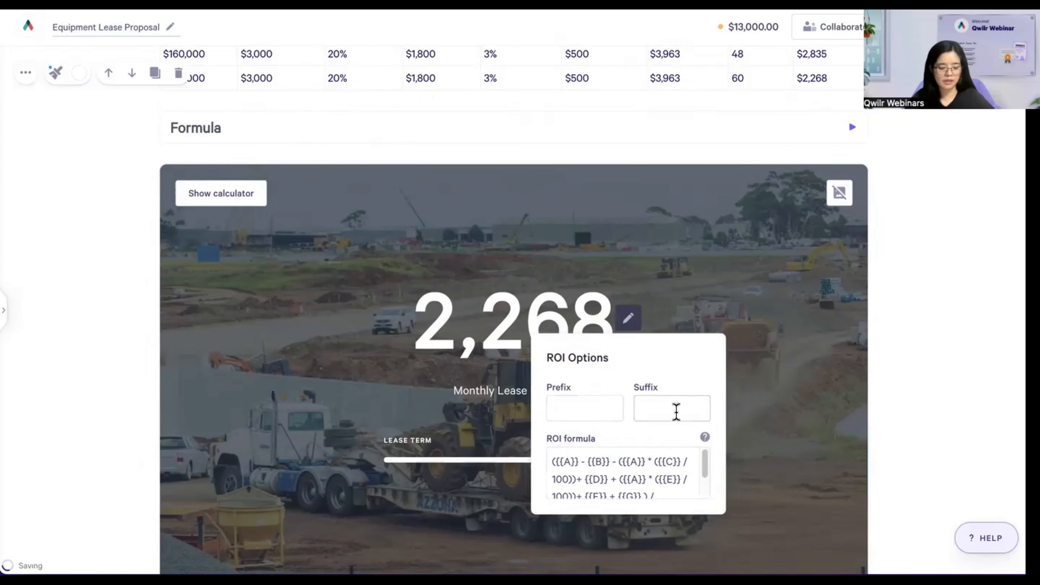
{"action": "type", "text": "%"}
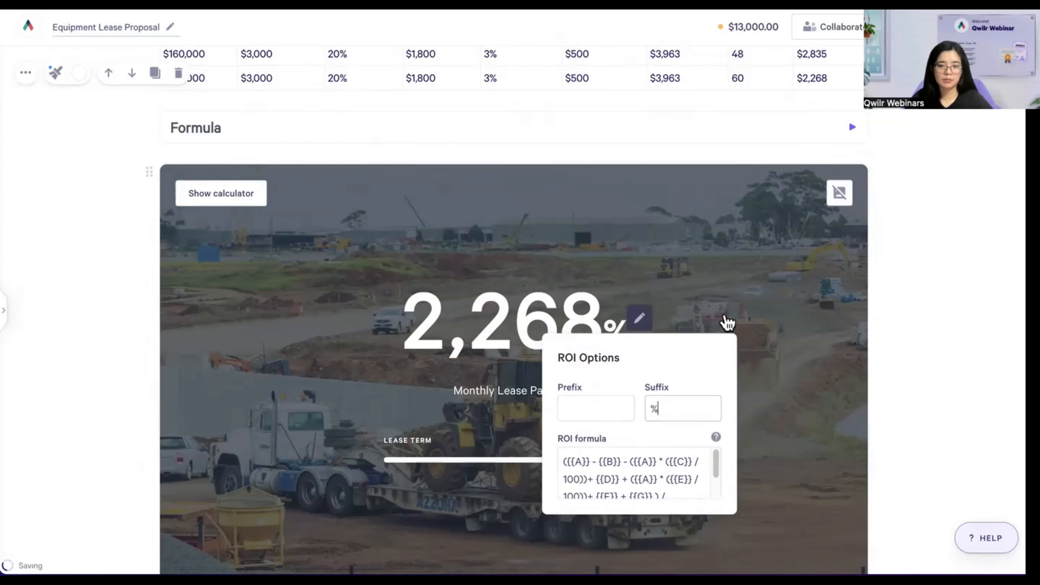
{"action": "left_click", "coordinate": [635, 347]}
- Restore the $ prefix with no suffix and close the calculator options
{"action": "left_click", "coordinate": [639, 319]}
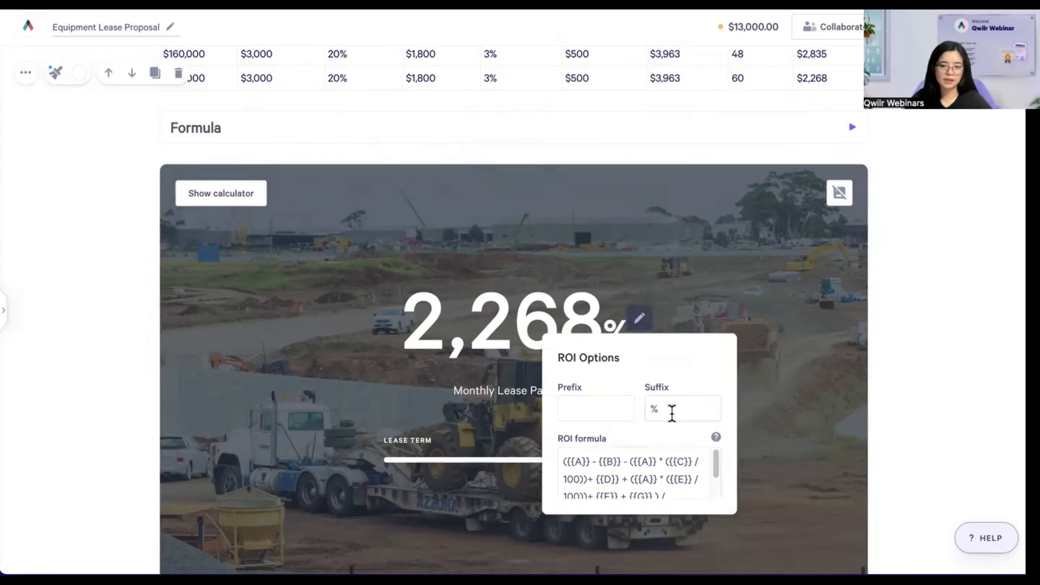
{"action": "key", "text": "BackSpace"}
{"action": "left_click", "coordinate": [590, 410]}
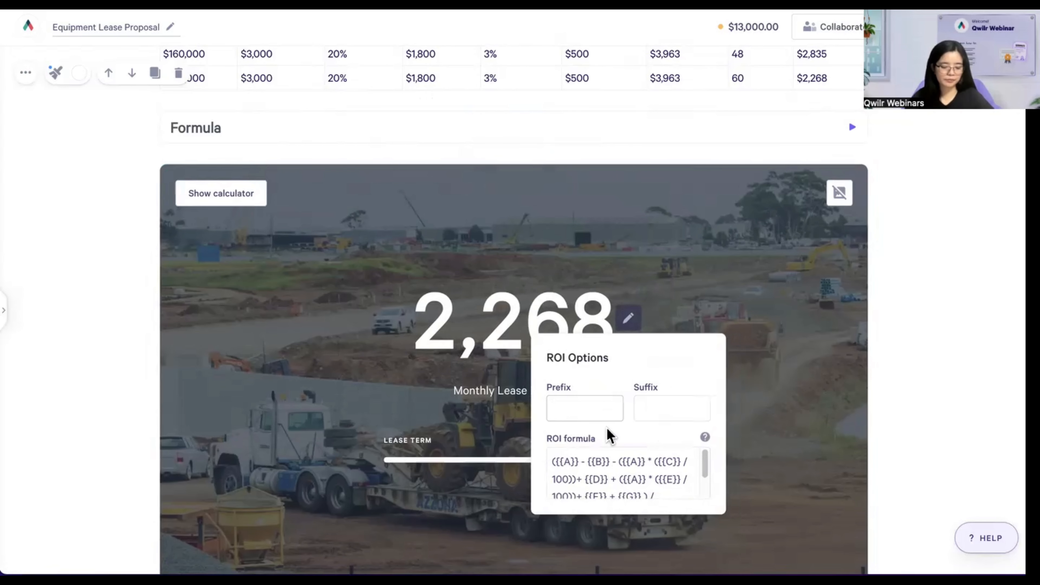
{"action": "type", "text": "$"}
{"action": "left_click", "coordinate": [726, 281]}
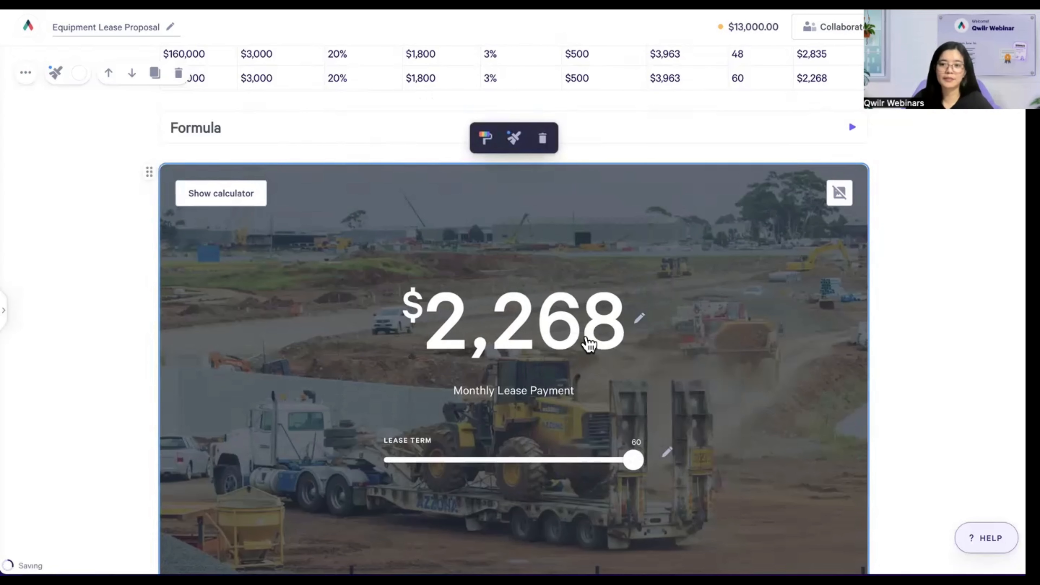
- Give the calculator's photo background the dark #242C39 tint at opacity 74
{"action": "scroll", "coordinate": [586, 338], "scroll_direction": "down", "scroll_amount": 1}
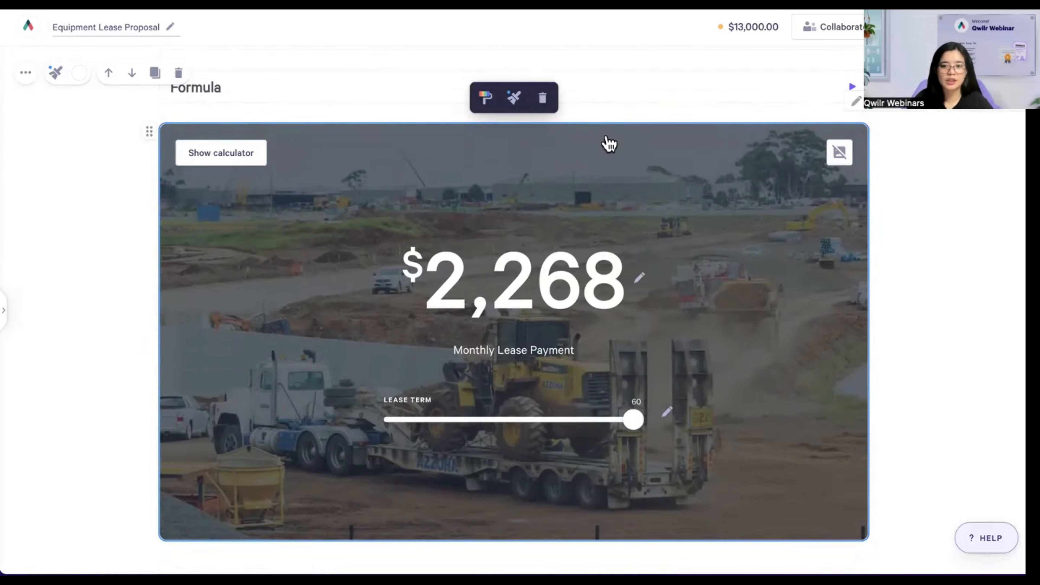
{"action": "left_click", "coordinate": [517, 100]}
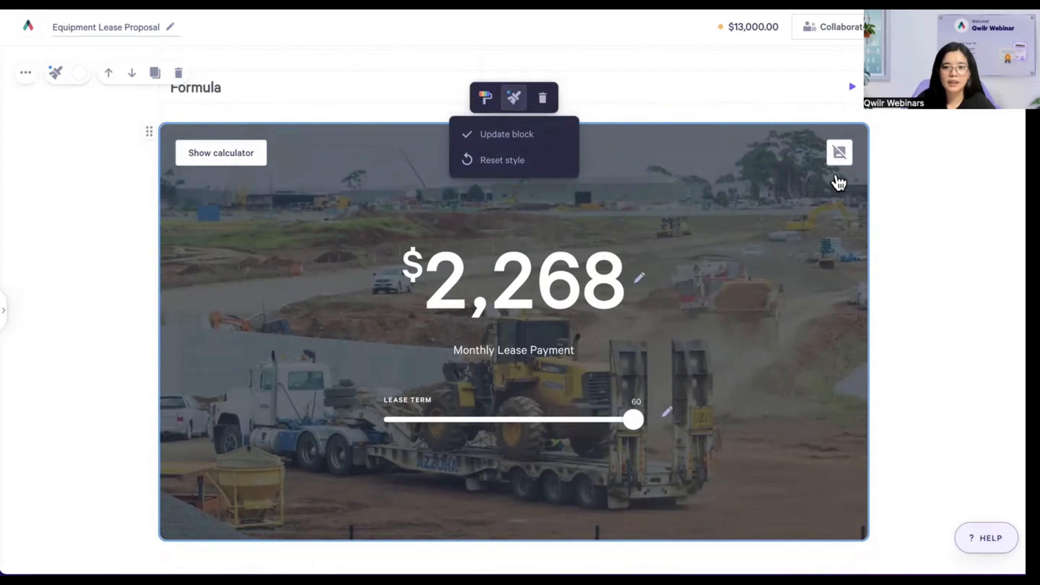
{"action": "left_click", "coordinate": [822, 180]}
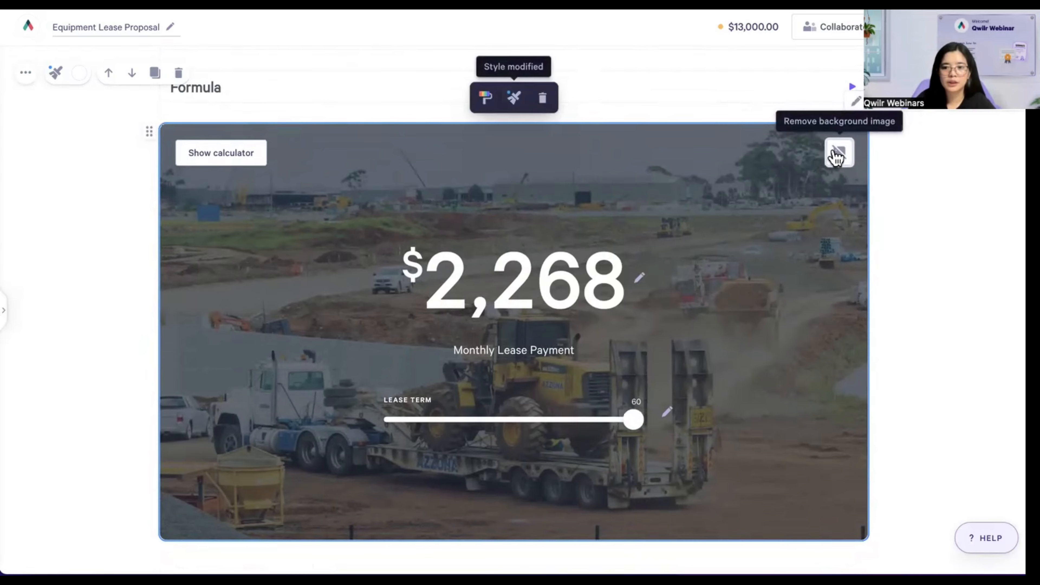
{"action": "left_click", "coordinate": [485, 99]}
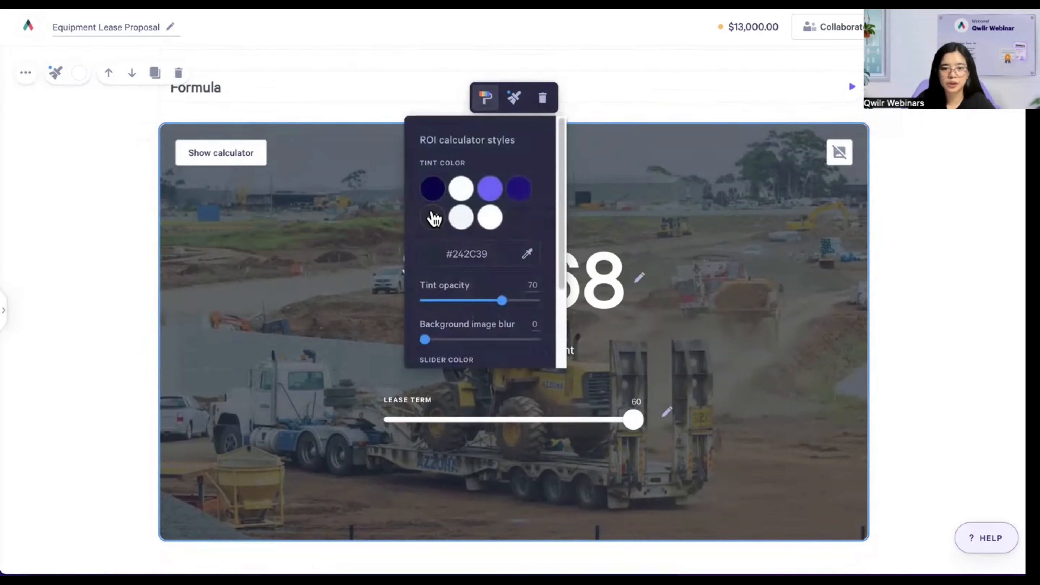
{"action": "left_click", "coordinate": [432, 211]}
{"action": "mouse_move", "coordinate": [502, 301]}
{"action": "left_mouse_down"}
{"action": "mouse_move", "coordinate": [461, 305]}
{"action": "mouse_move", "coordinate": [494, 308]}
{"action": "left_mouse_up"}
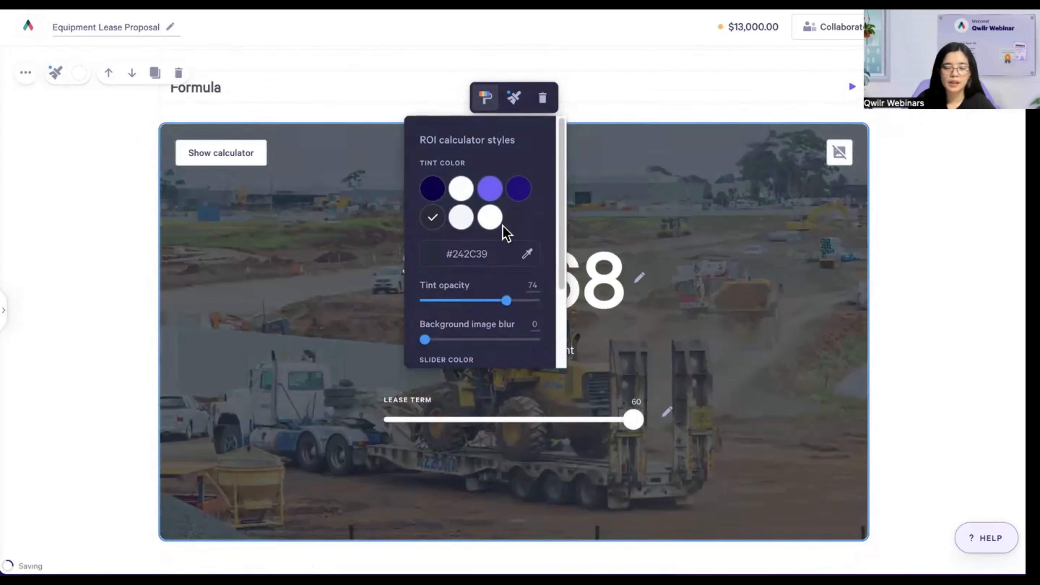
{"action": "scroll", "coordinate": [503, 232], "scroll_direction": "down", "scroll_amount": 3}
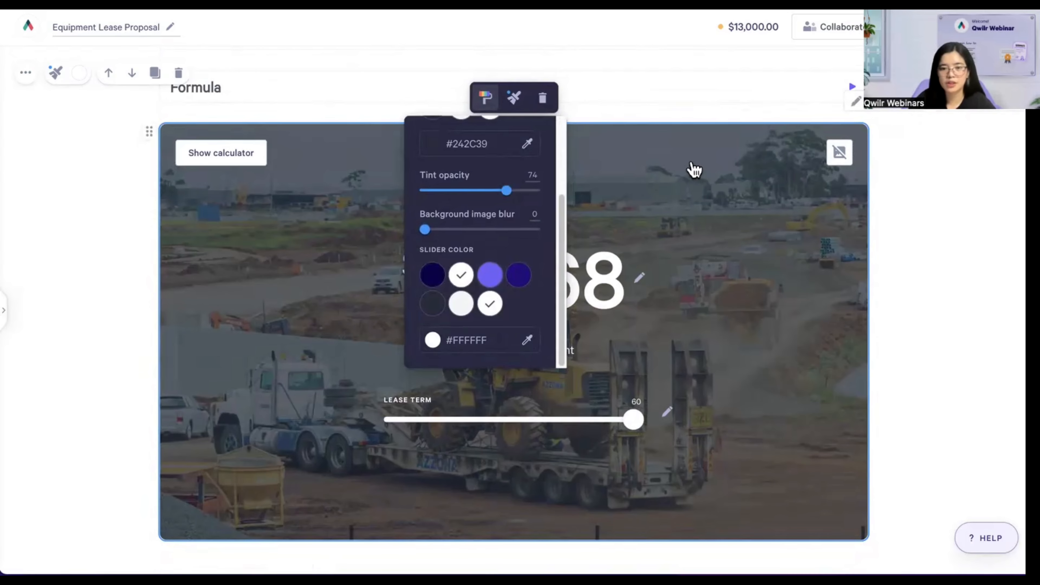
{"action": "left_click", "coordinate": [610, 188]}
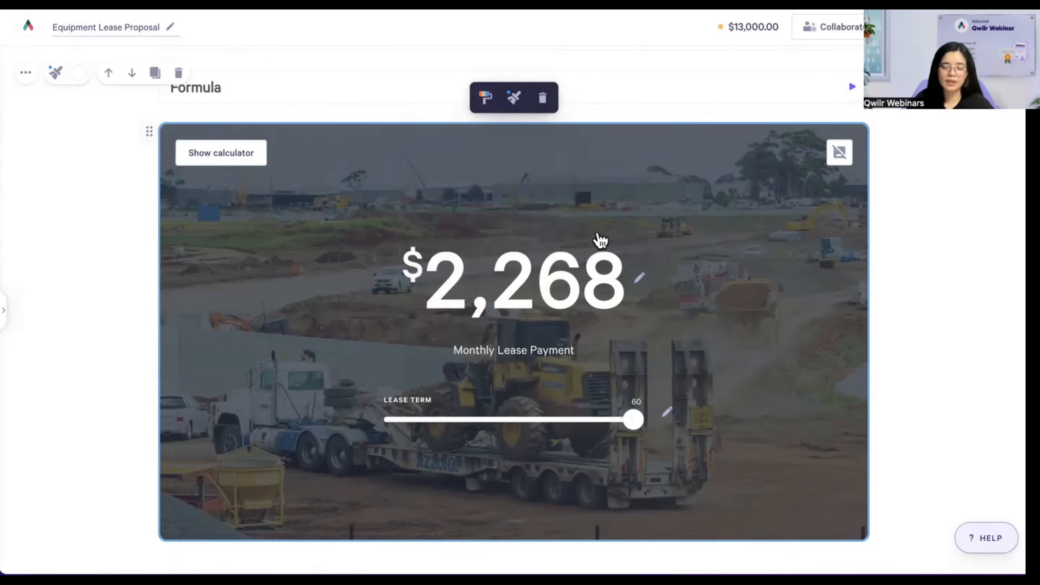
{"action": "scroll", "coordinate": [582, 225], "scroll_direction": "down", "scroll_amount": 1}
- Scroll to Contact Us and select the word Email
{"action": "scroll", "coordinate": [586, 225], "scroll_direction": "down", "scroll_amount": 10}
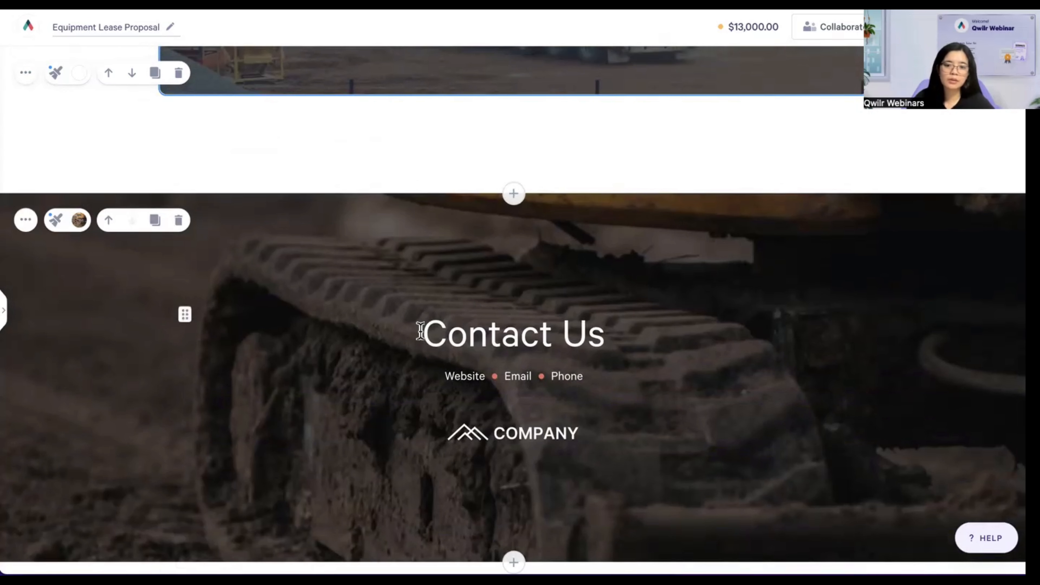
{"action": "left_click_drag", "start_coordinate": [422, 333], "coordinate": [657, 337]}
{"action": "left_click", "coordinate": [619, 342]}
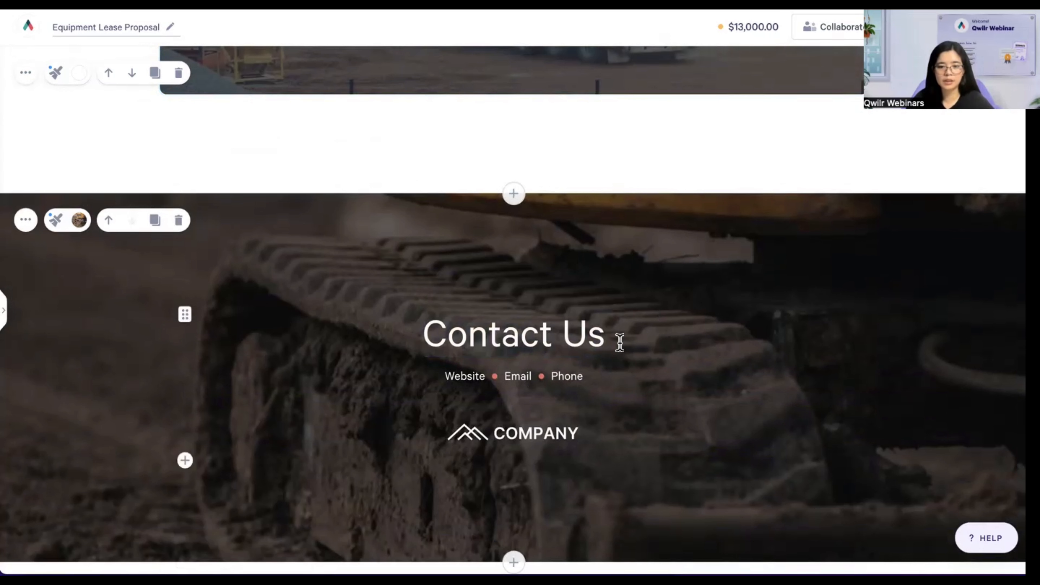
{"action": "double_click", "coordinate": [457, 379]}
{"action": "left_click", "coordinate": [518, 376]}
{"action": "double_click", "coordinate": [518, 376]}
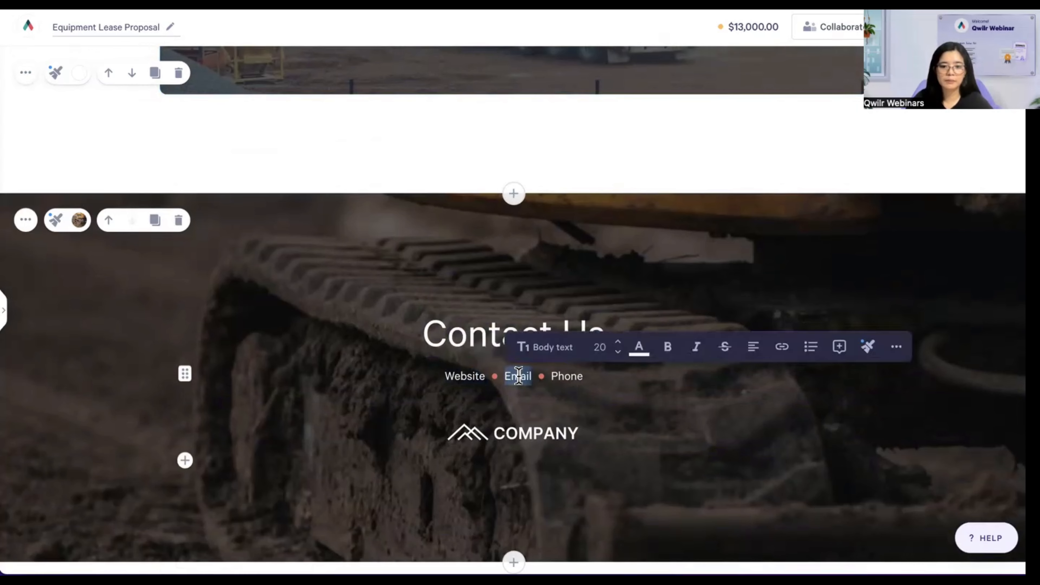
{"action": "double_click", "coordinate": [566, 377]}
{"action": "left_click", "coordinate": [471, 377]}
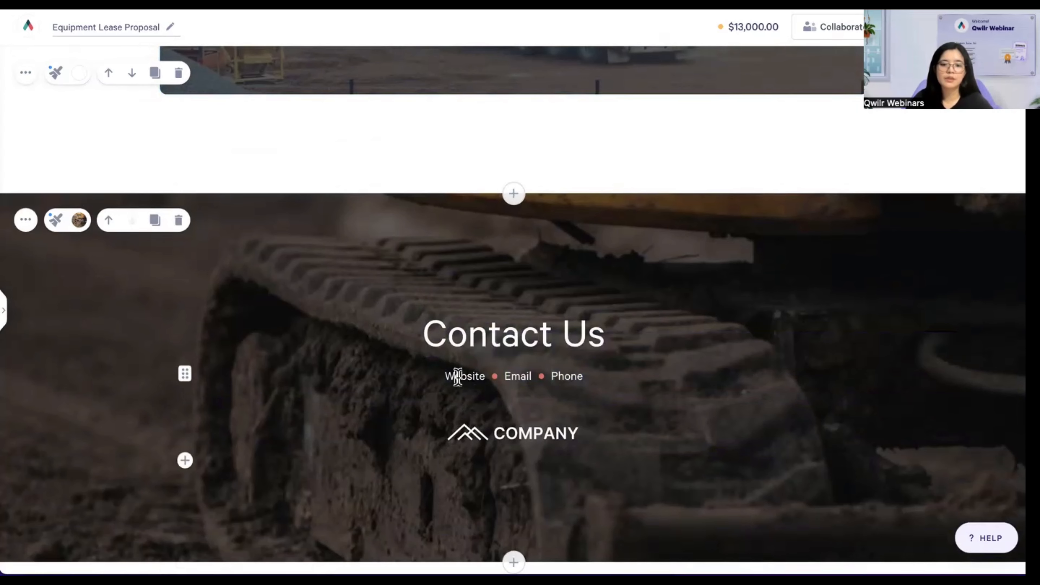
{"action": "double_click", "coordinate": [516, 377]}
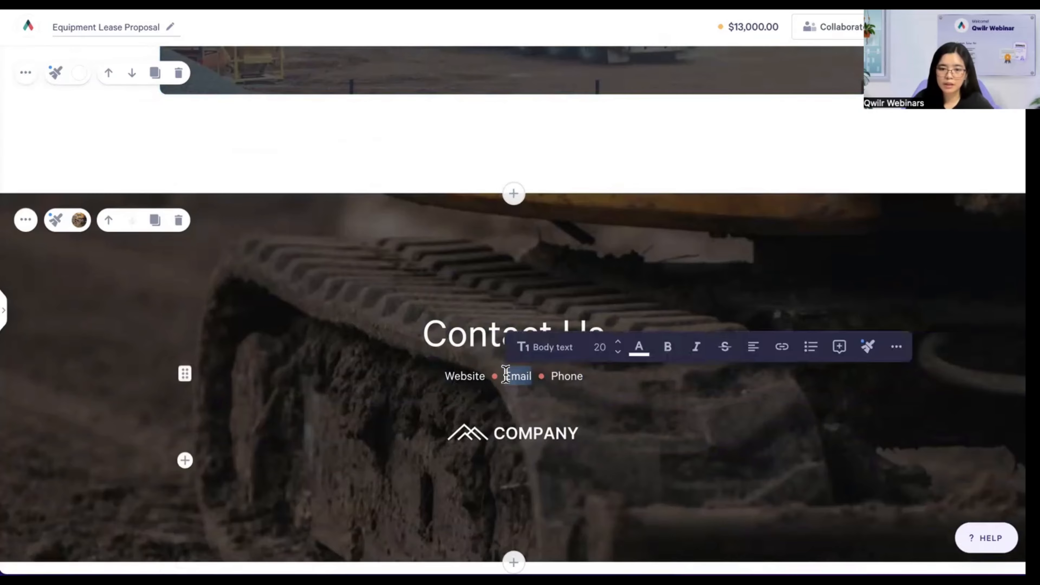
{"action": "left_click", "coordinate": [515, 376]}
{"action": "double_click", "coordinate": [514, 376]}
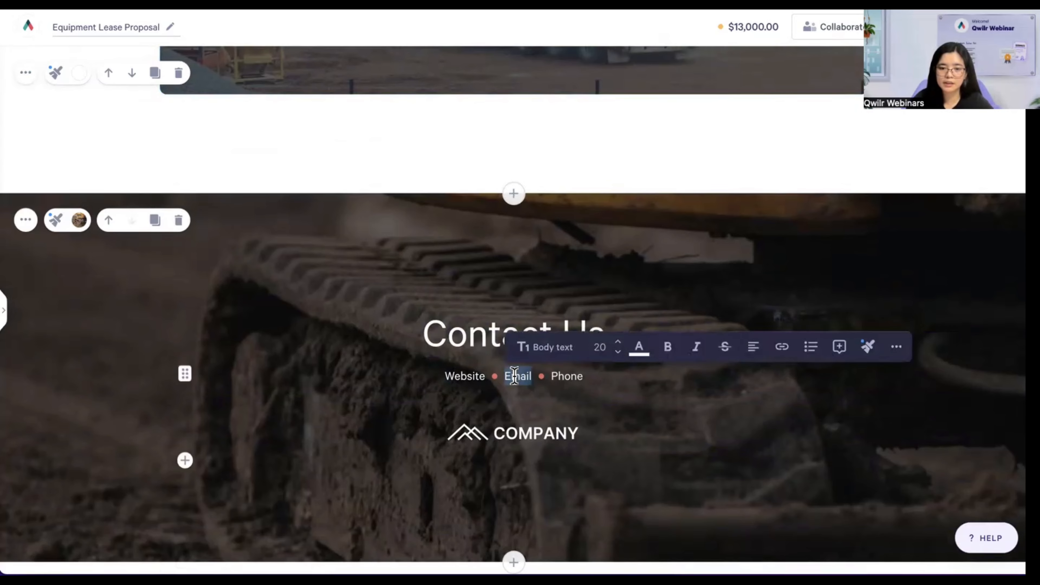
- Link Email to the company's mailto: e-mail address and confirm it
{"action": "left_click", "coordinate": [782, 347]}
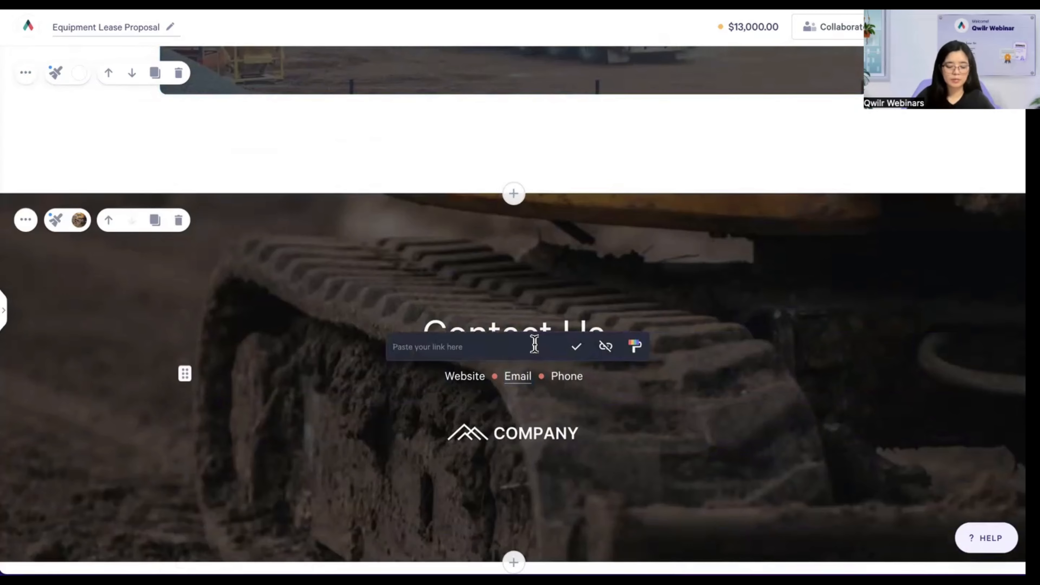
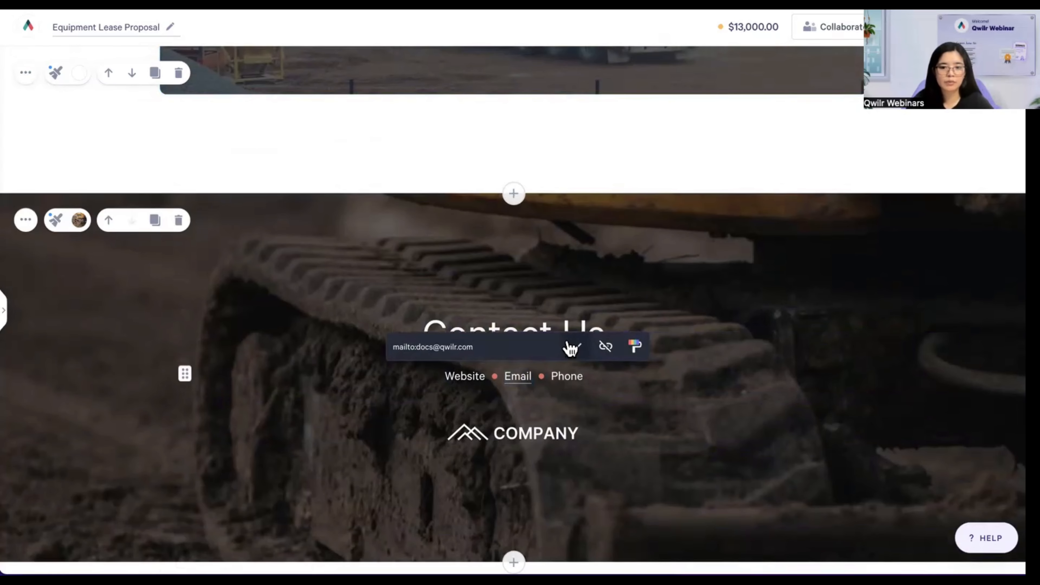
{"action": "left_click", "coordinate": [575, 347]}
{"action": "left_click", "coordinate": [517, 376]}
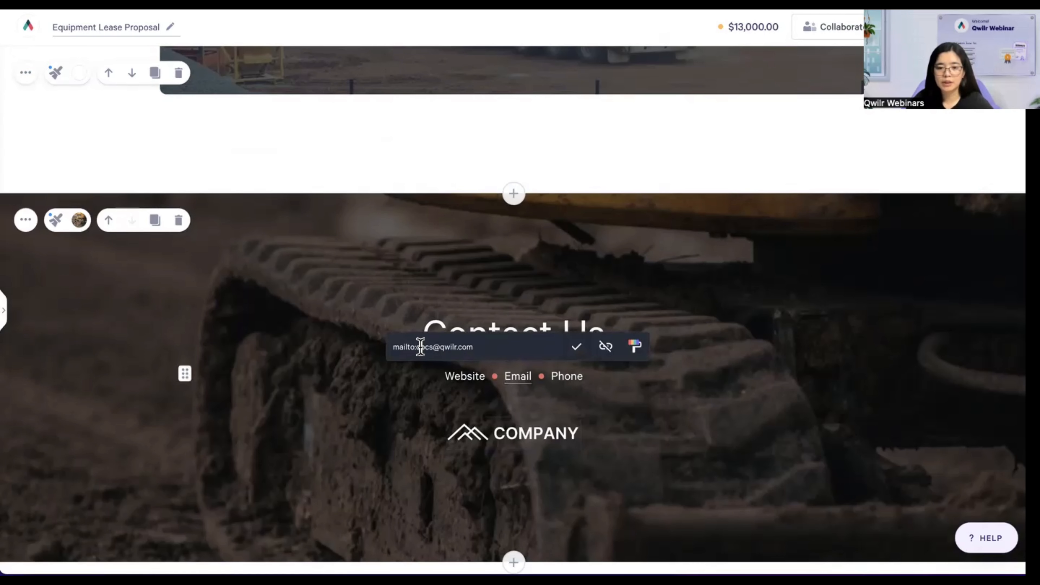
{"action": "left_click", "coordinate": [576, 348]}
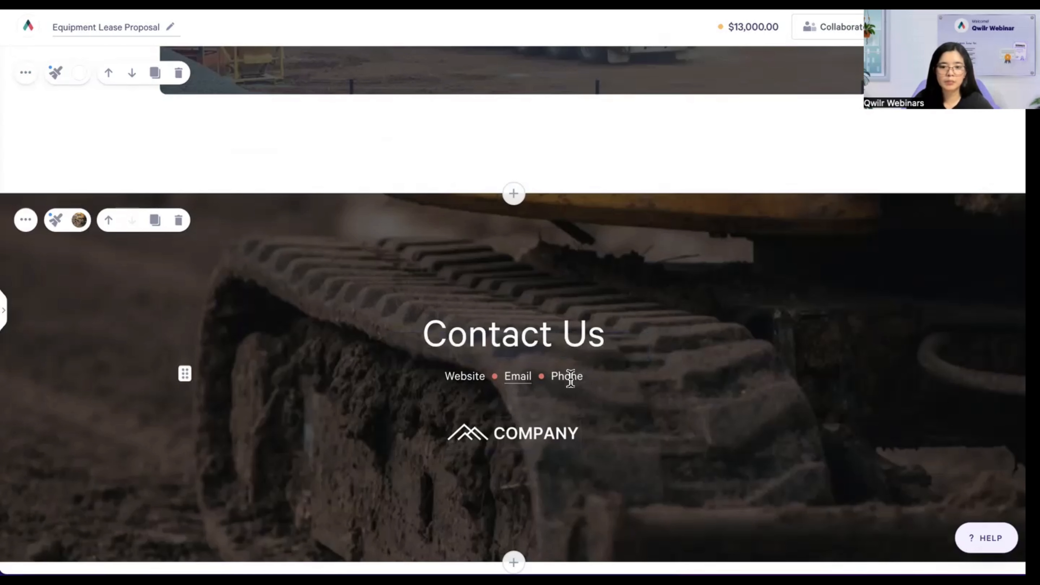
{"action": "double_click", "coordinate": [567, 374]}
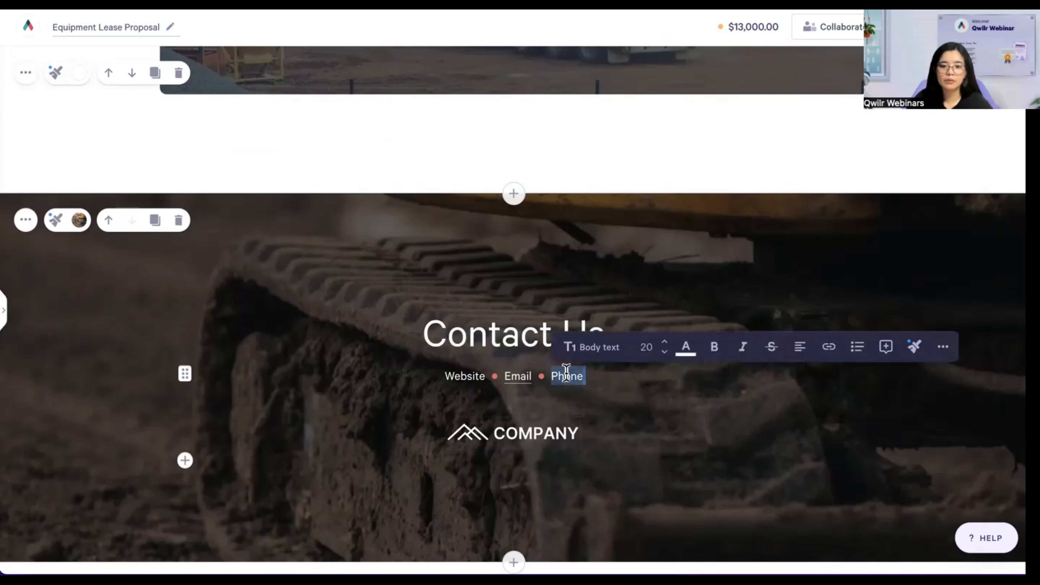
{"action": "left_click", "coordinate": [565, 376]}
{"action": "left_click_drag", "start_coordinate": [581, 377], "coordinate": [550, 377]}
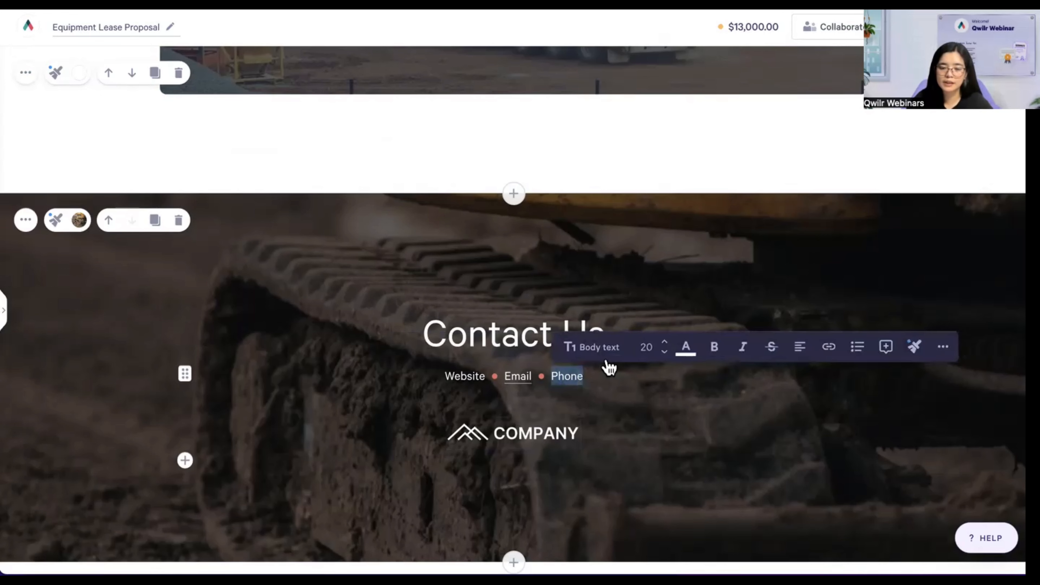
{"action": "left_click", "coordinate": [829, 347]}
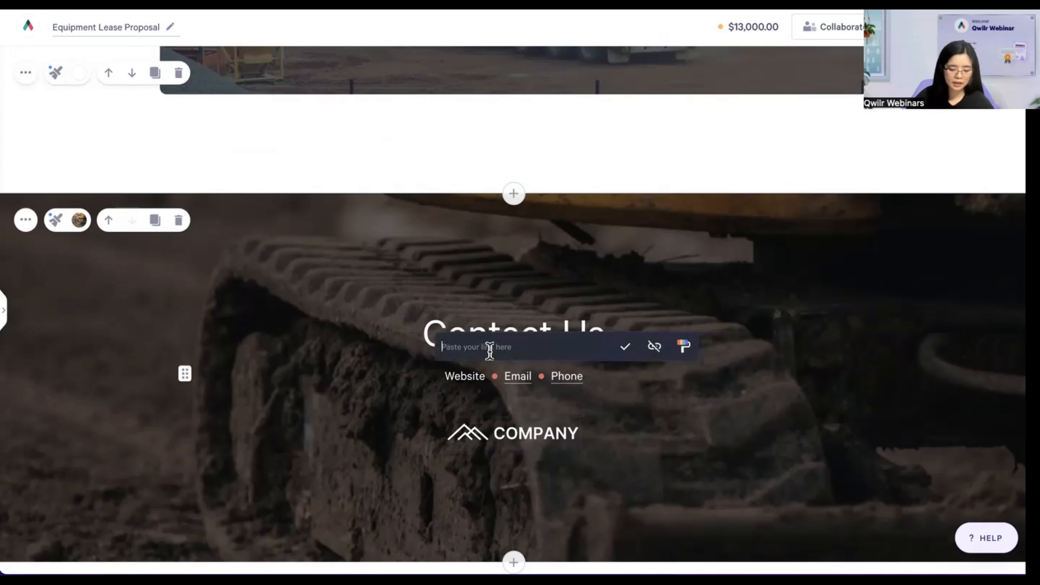
{"action": "type", "text": "tel"}
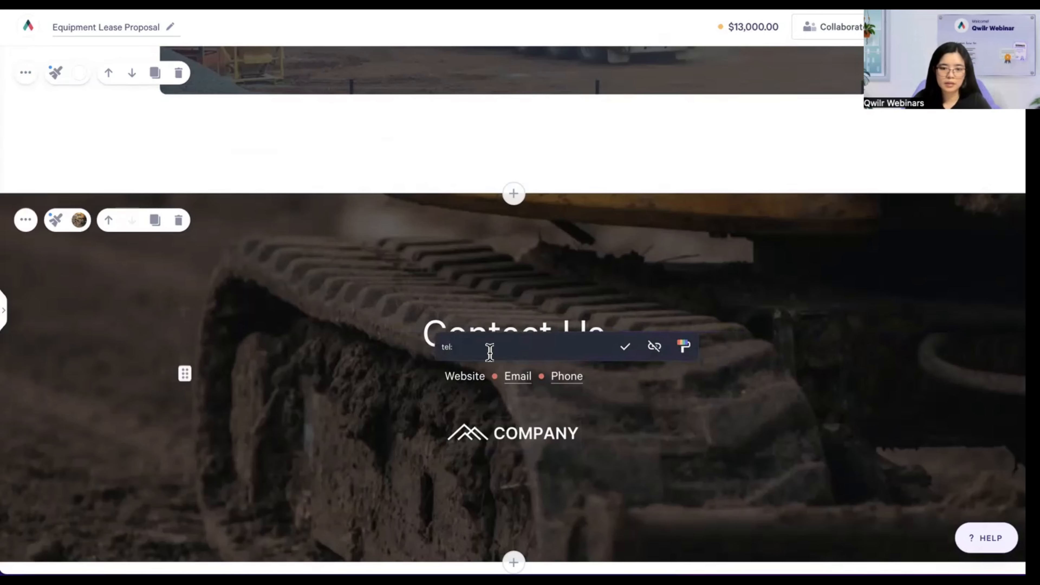
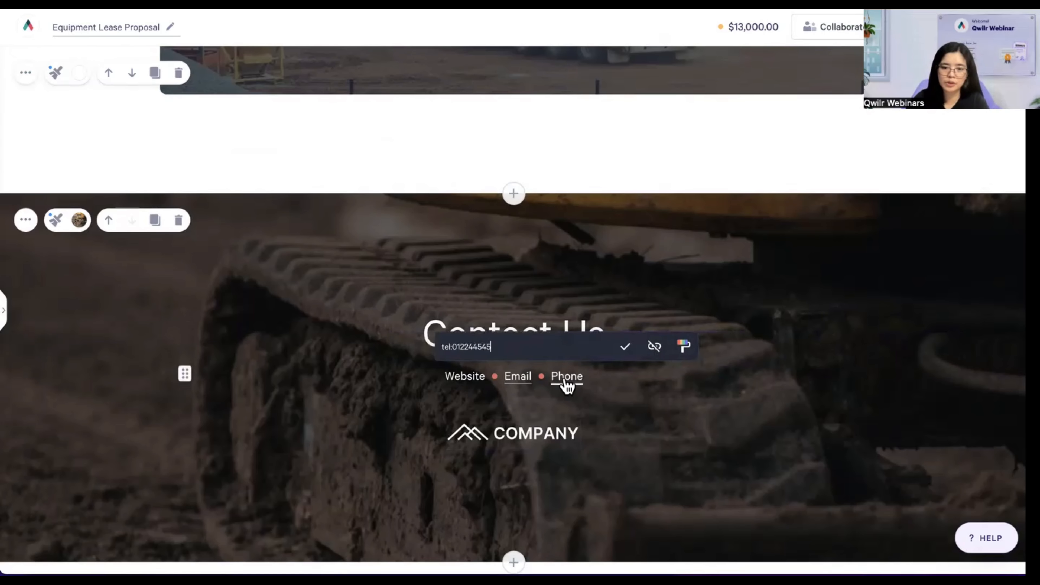
{"action": "left_click", "coordinate": [655, 350]}
{"action": "left_click", "coordinate": [632, 373]}
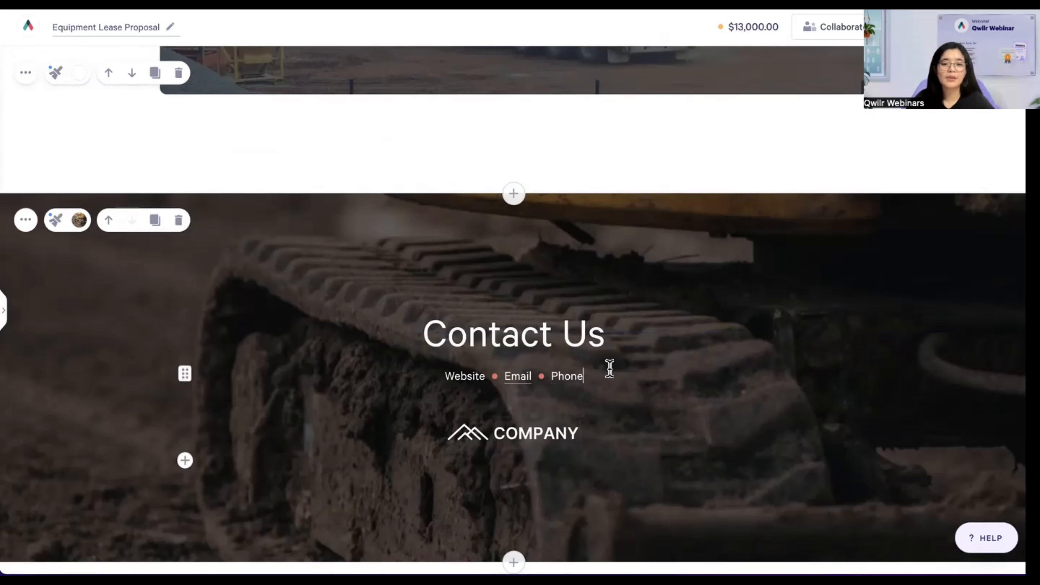